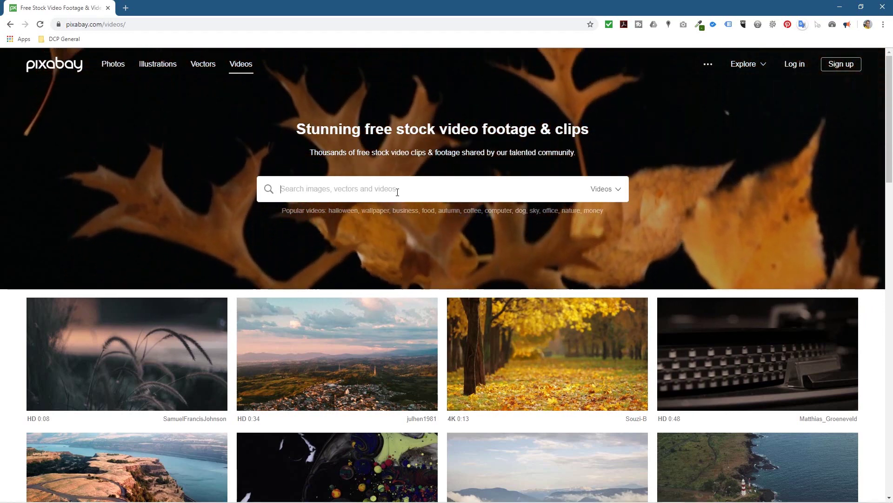
# - Search Pixabay's stock videos for "city" and look through the results
pyautogui.write('city')
pyautogui.press('Return')
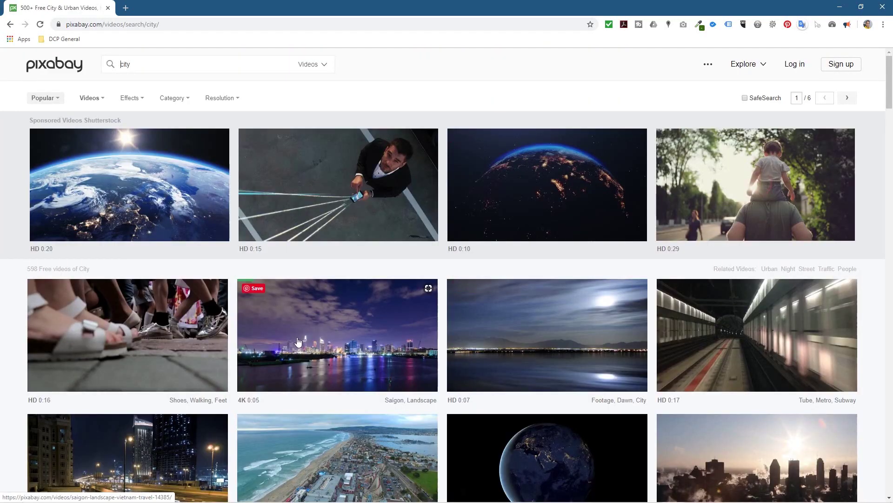
pyautogui.scroll(-3, 325, 303)
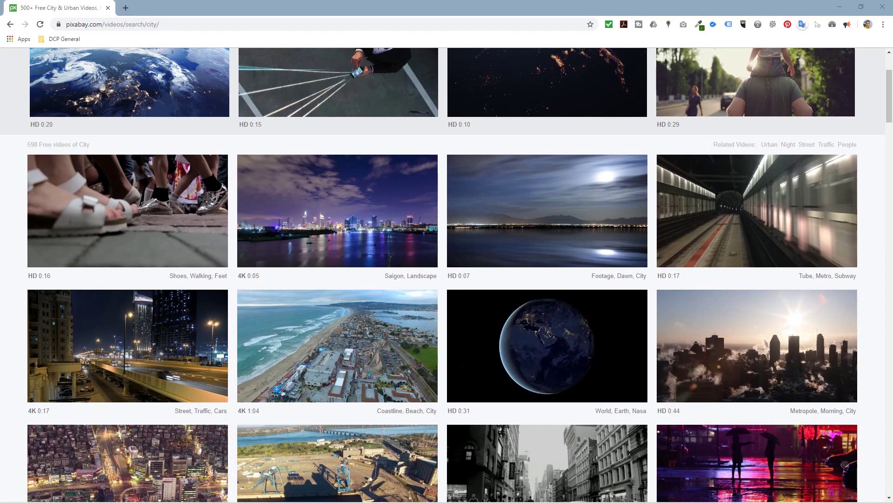
pyautogui.click(307, 25)
pyautogui.write('https://pixabay.com/videos/metropole-morning-city-mist-2337/')
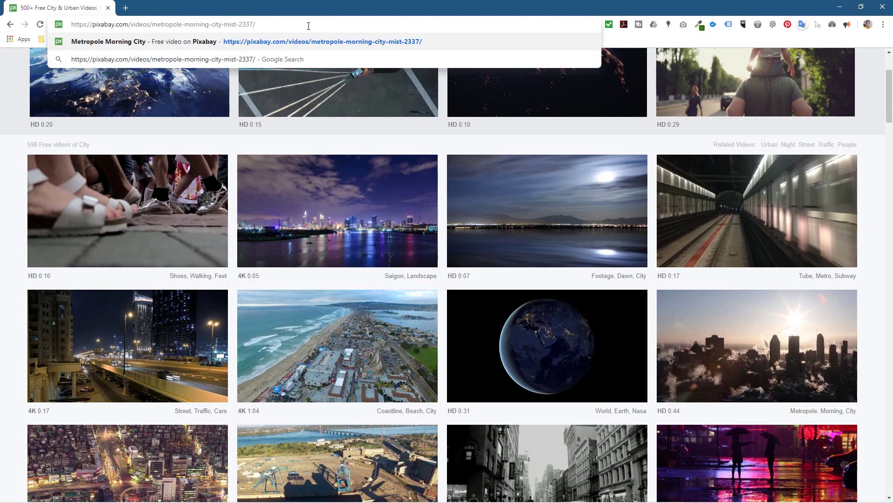
pyautogui.press('Return')
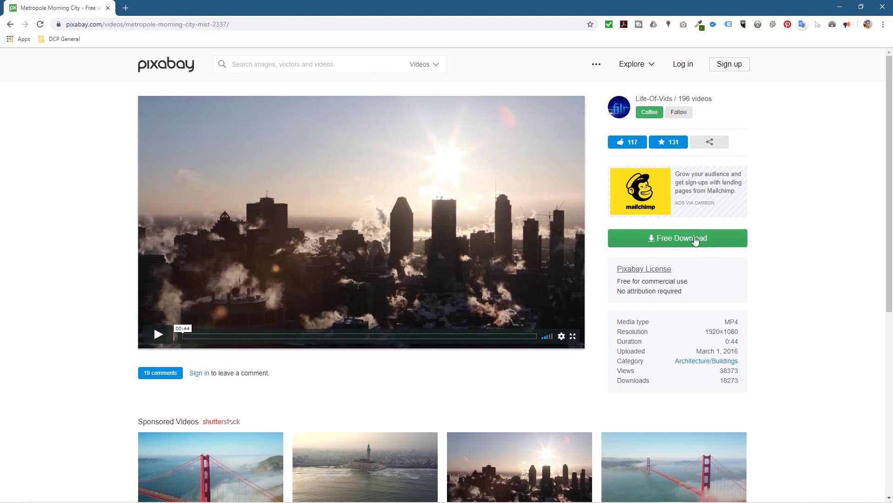
# - Download the Metropole Morning City video as a 1920×1080 MP4
pyautogui.click(673, 239)
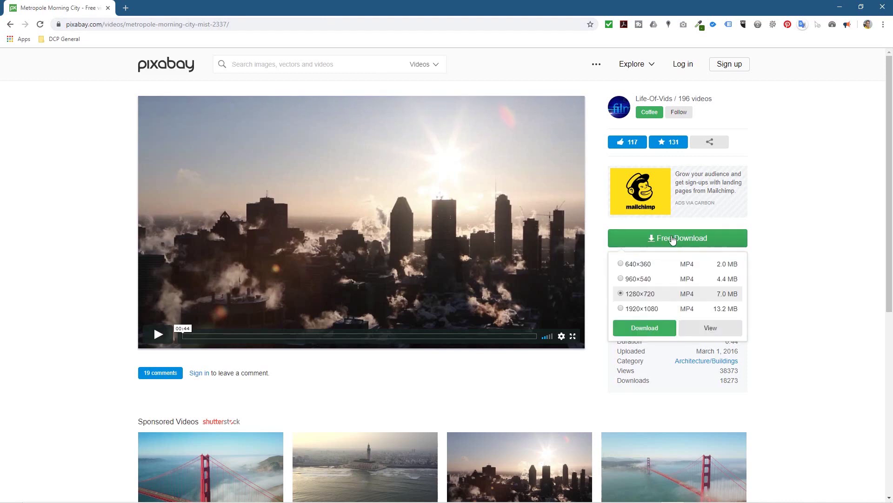
pyautogui.click(628, 311)
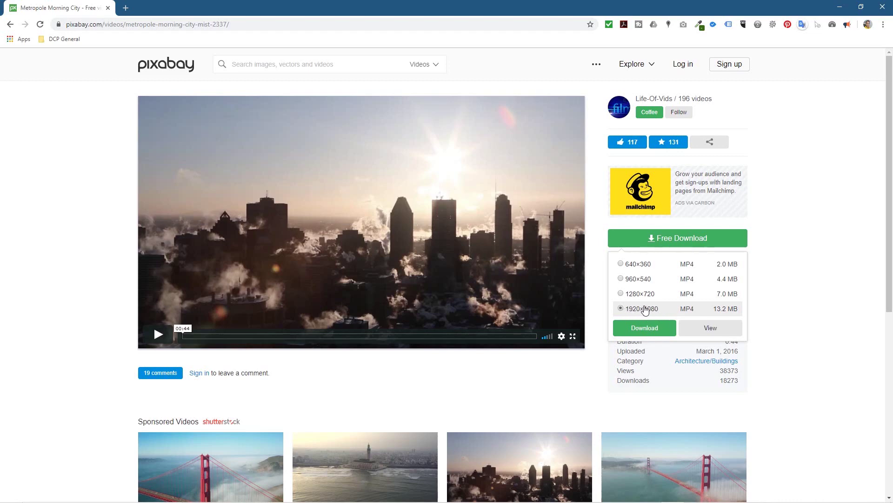
pyautogui.click(651, 327)
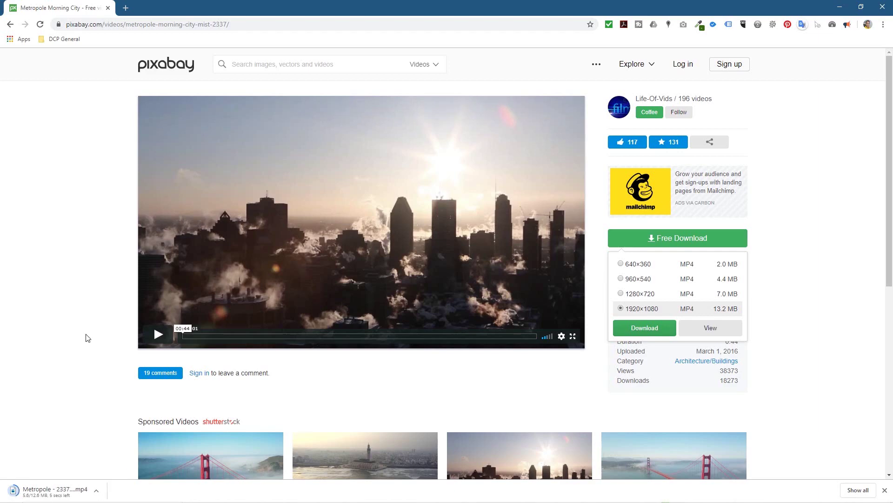
# - Open the Magix Movie Edit Pro Plus 2020 - Beginners Tutorial folder from the desktop and arrange it side by side with the browser
pyautogui.press('super+Left')
pyautogui.click(503, 203)
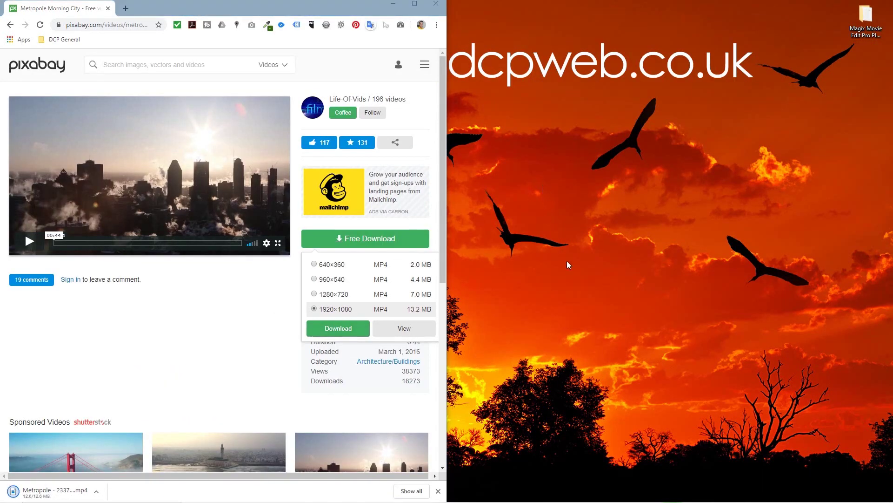
pyautogui.doubleClick(865, 20)
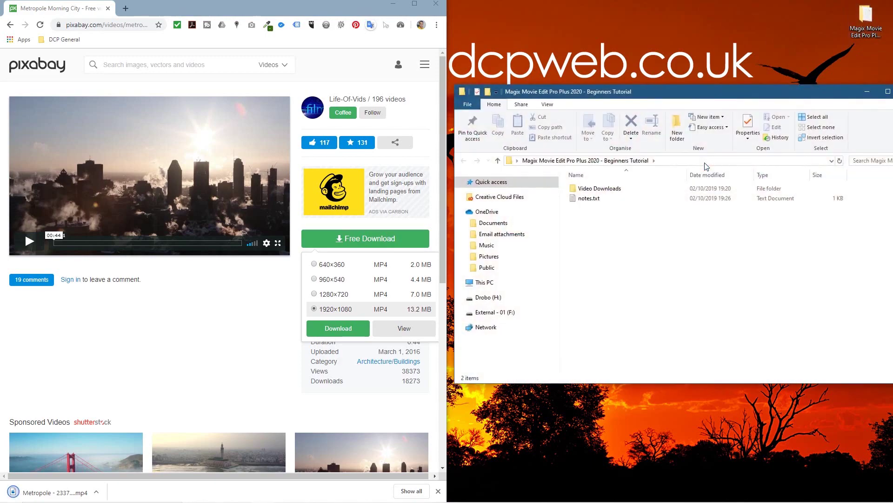
pyautogui.press('super+Right')
pyautogui.press('Escape')
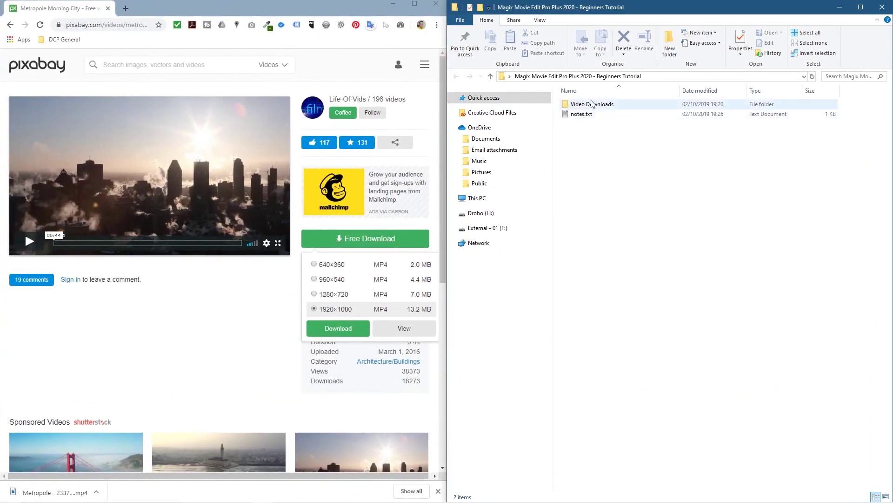
# - Open the Video Downloads folder and look over its media files
pyautogui.doubleClick(605, 118)
pyautogui.click(663, 215)
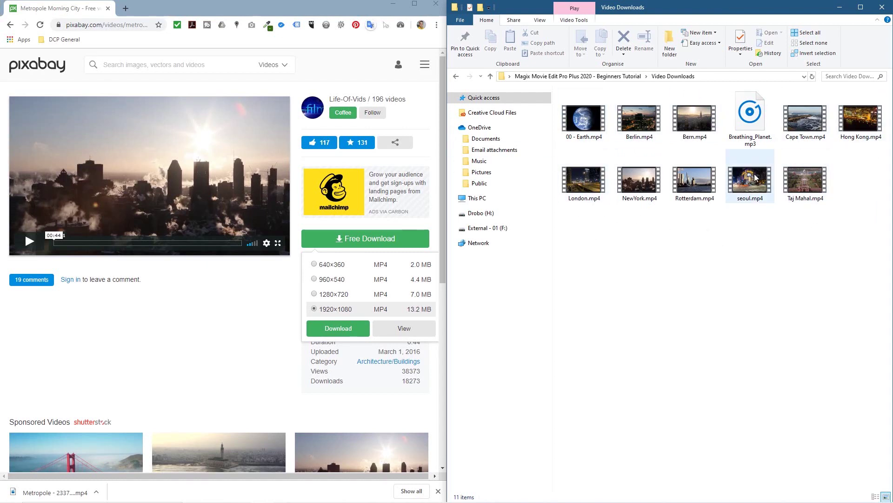
pyautogui.moveTo(756, 178)
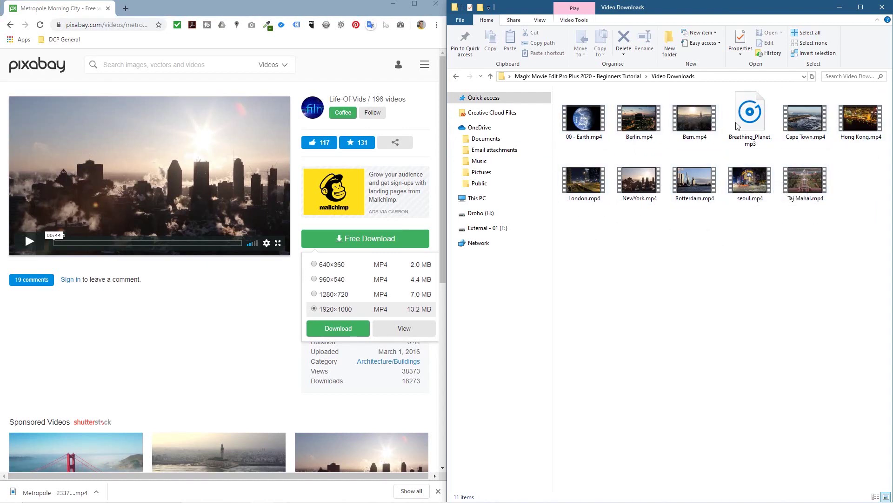
# - Review the video links in notes.txt, copy the YouTube audio library address from it, and move the notes out of the way
pyautogui.hotkey('alt', 'Tab')
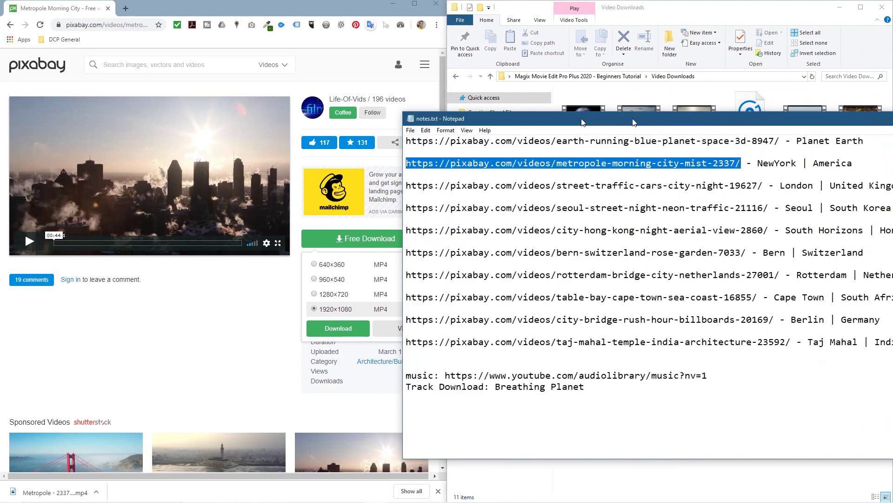
pyautogui.moveTo(673, 318); pyautogui.dragTo(177, 115)
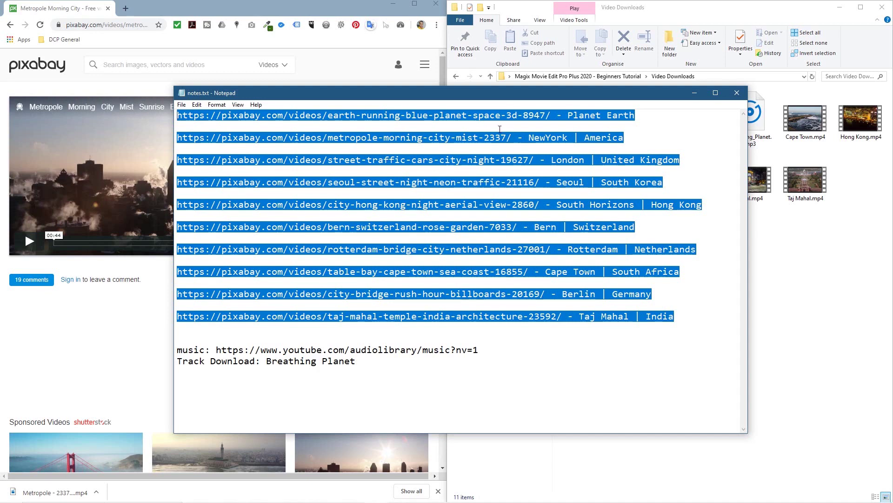
pyautogui.moveTo(479, 349); pyautogui.dragTo(223, 348)
pyautogui.hotkey('ctrl', 'c')
pyautogui.moveTo(388, 93); pyautogui.dragTo(892, 102)
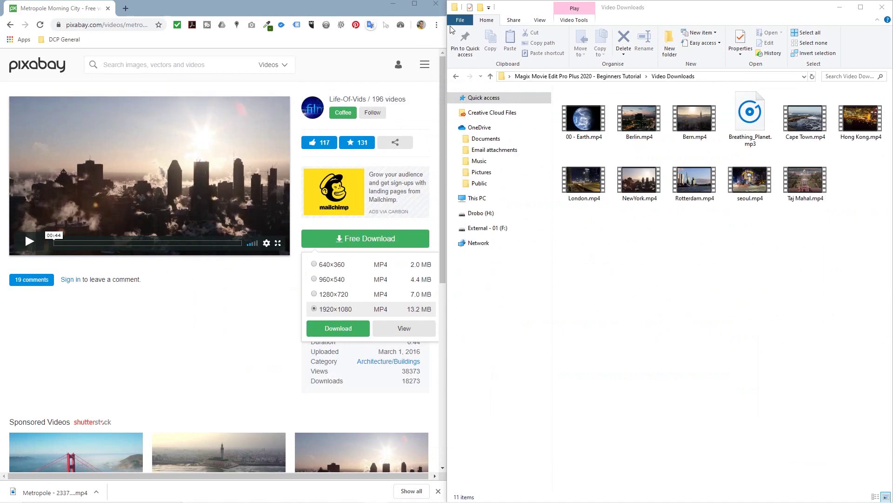
# - Maximize the browser and load the copied YouTube audio library address
pyautogui.click(415, 4)
pyautogui.click(226, 25)
pyautogui.hotkey('ctrl', 'v')
pyautogui.click(226, 42)
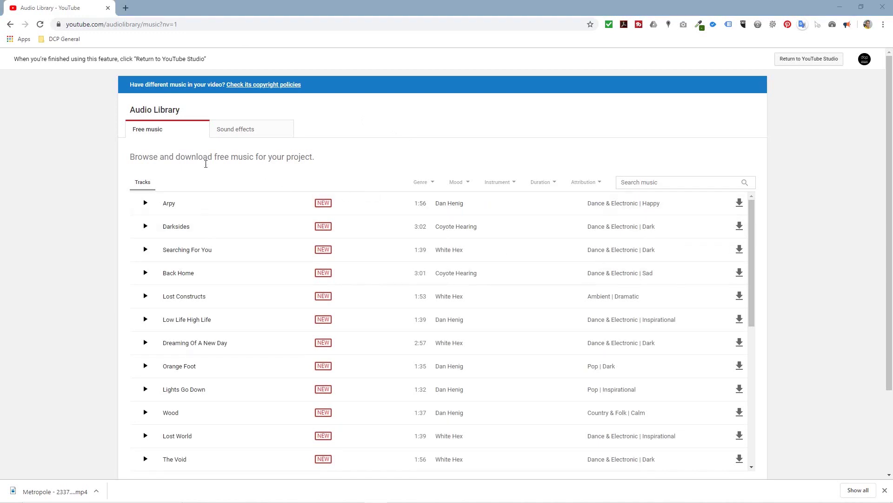
# - Search the free music for "Breathing Planet" and download that track
pyautogui.click(650, 184)
pyautogui.write('Breathing Planet')
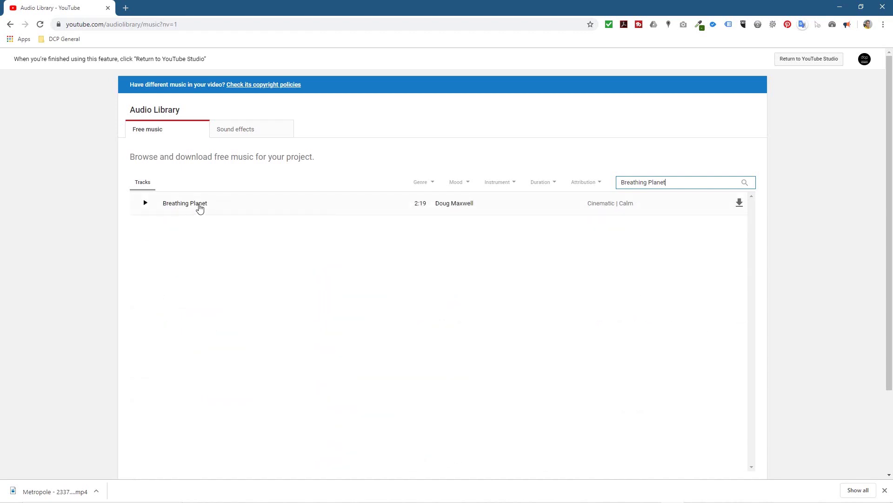
pyautogui.click(739, 203)
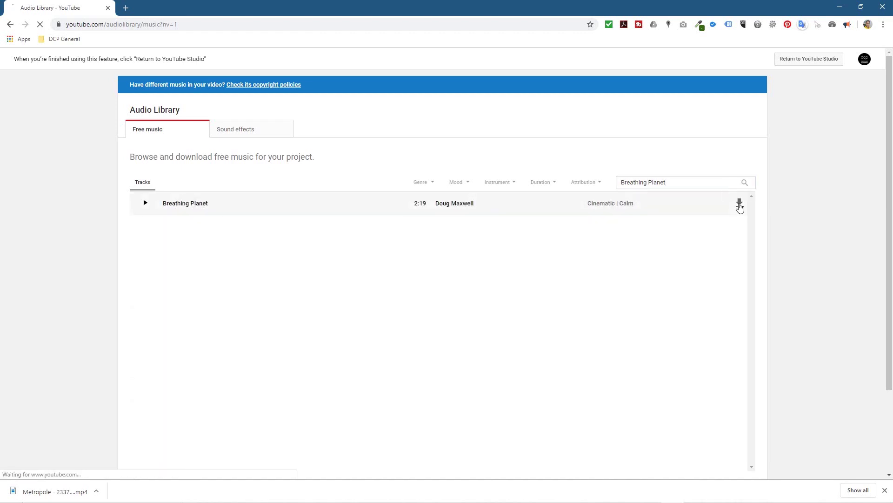
# - Restore the browser to a smaller window, dismiss its download bar, and select Breathing_Planet.mp3 in the Video Downloads folder
pyautogui.moveTo(511, 5); pyautogui.dragTo(296, 4)
pyautogui.moveTo(79, 489); pyautogui.dragTo(104, 492)
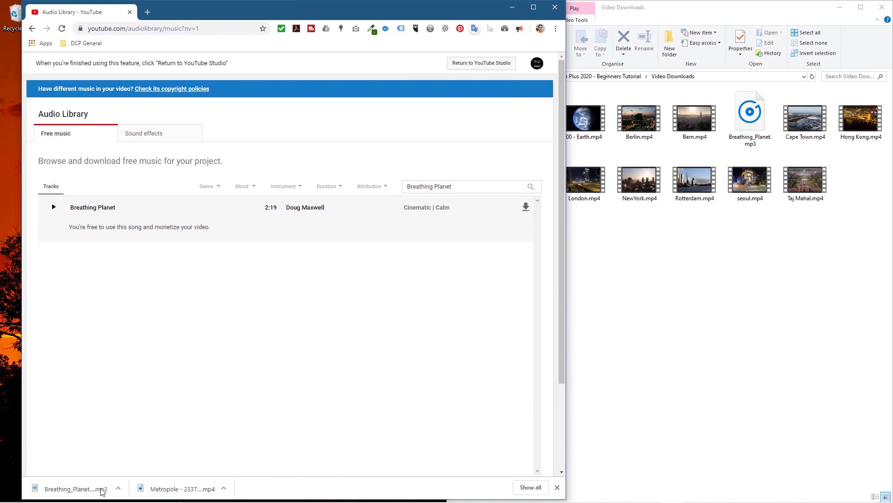
pyautogui.click(557, 487)
pyautogui.click(750, 125)
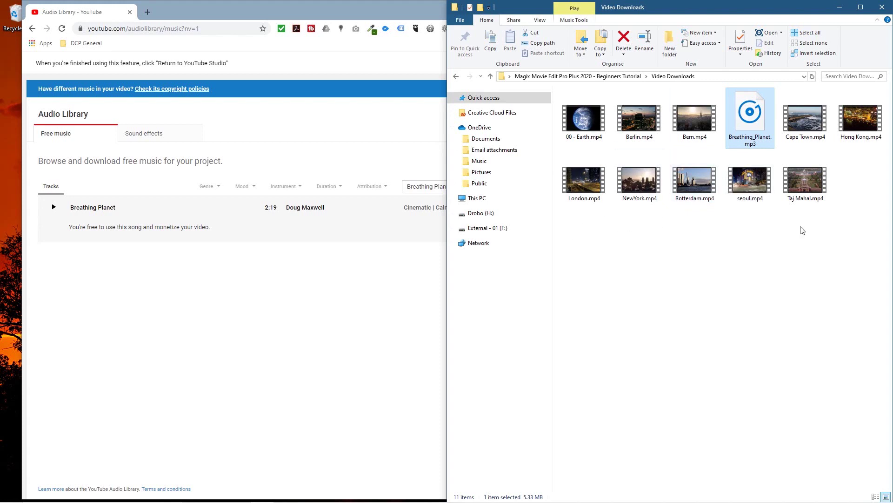
# - Close the Audio Library page and launch MAGIX Movie Edit Pro Plus
pyautogui.click(340, 364)
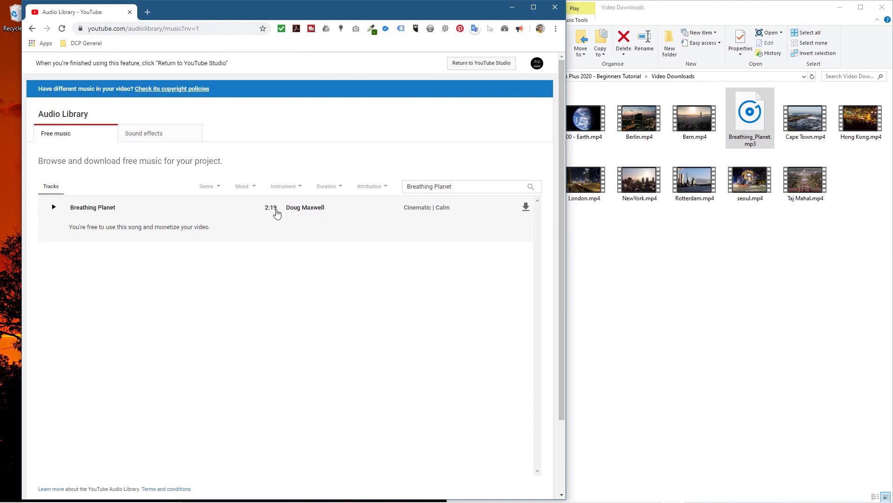
pyautogui.click(130, 12)
pyautogui.press('super')
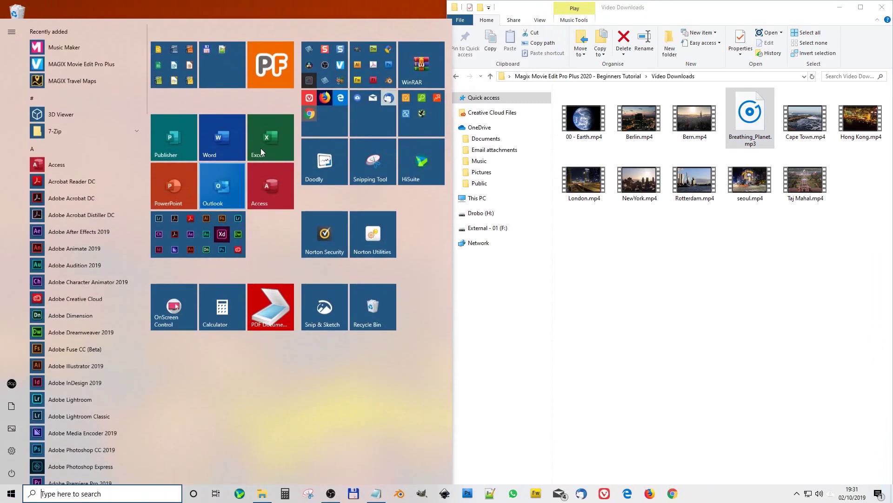
pyautogui.click(326, 57)
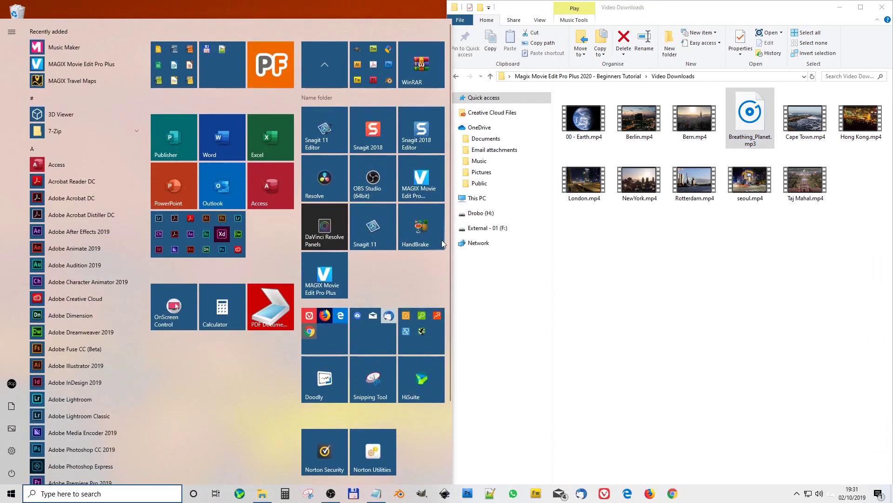
pyautogui.click(326, 287)
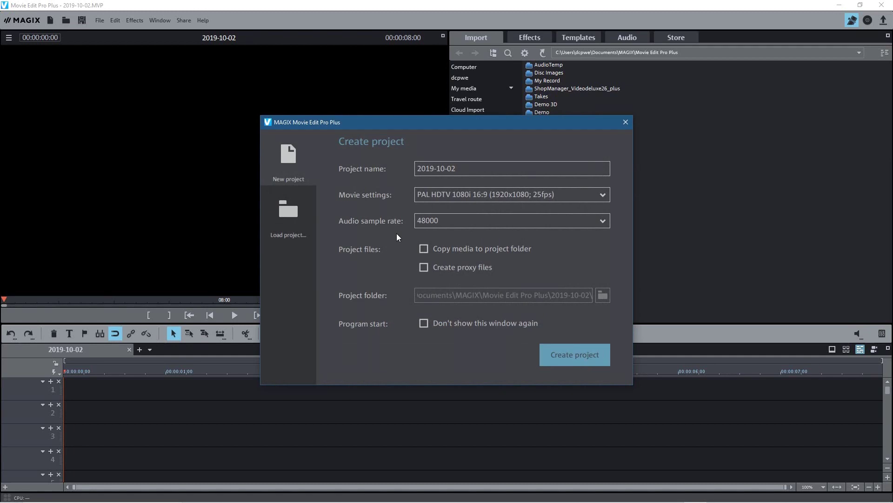
# - Create a new project with the movie settings NTSC HDTV 1080i 16:9 (1920x1080; 29.97fps)
pyautogui.moveTo(476, 125)
pyautogui.mouseDown()
pyautogui.moveTo(467, 172)
pyautogui.moveTo(471, 136)
pyautogui.mouseUp()
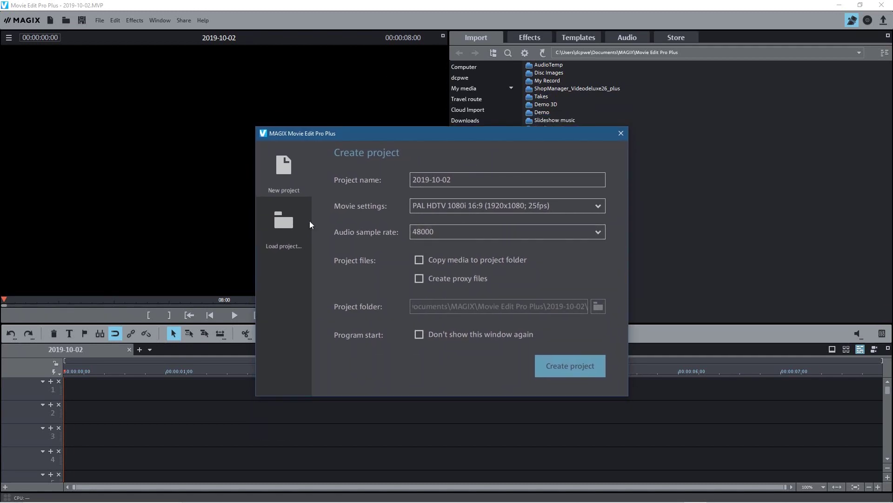
pyautogui.click(523, 208)
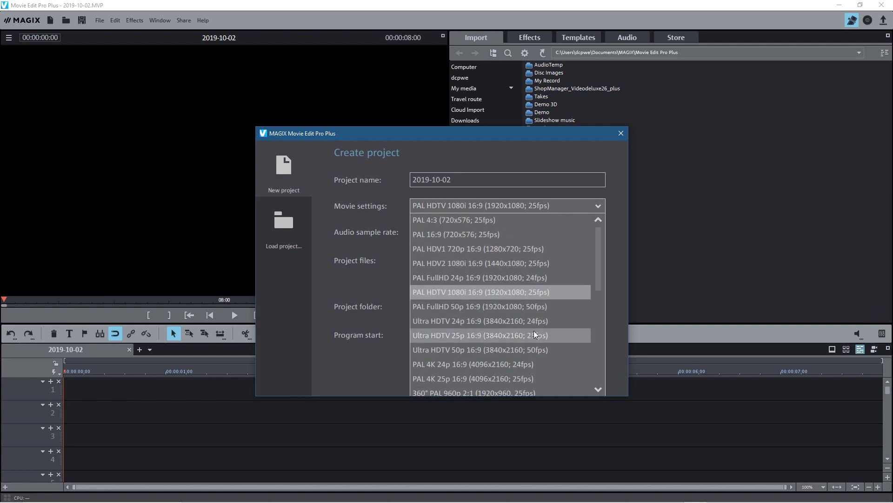
pyautogui.scroll(-4, 534, 330)
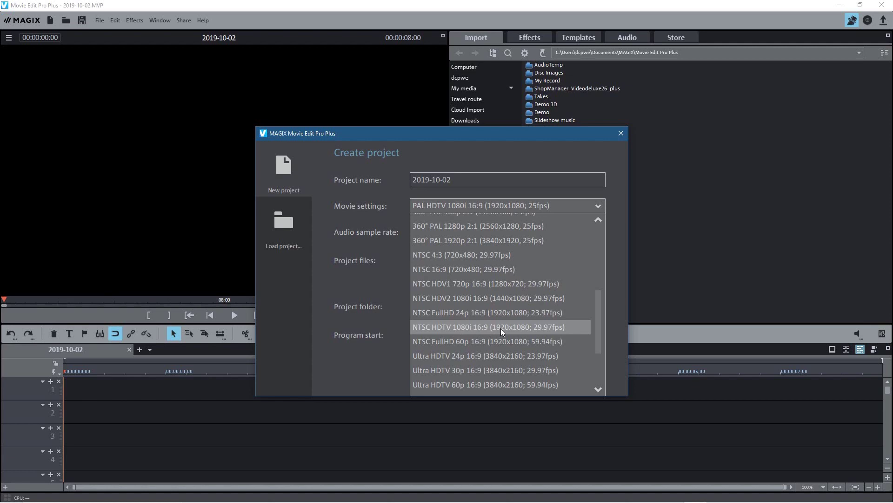
pyautogui.click(547, 326)
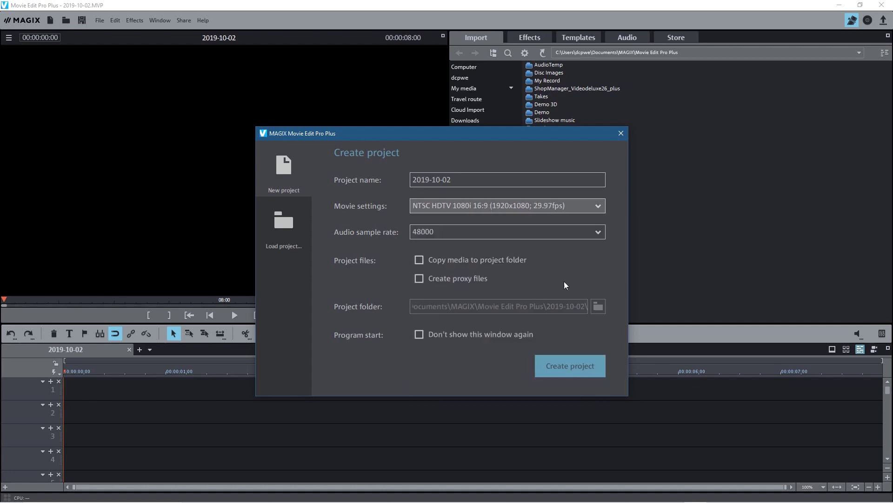
pyautogui.click(567, 204)
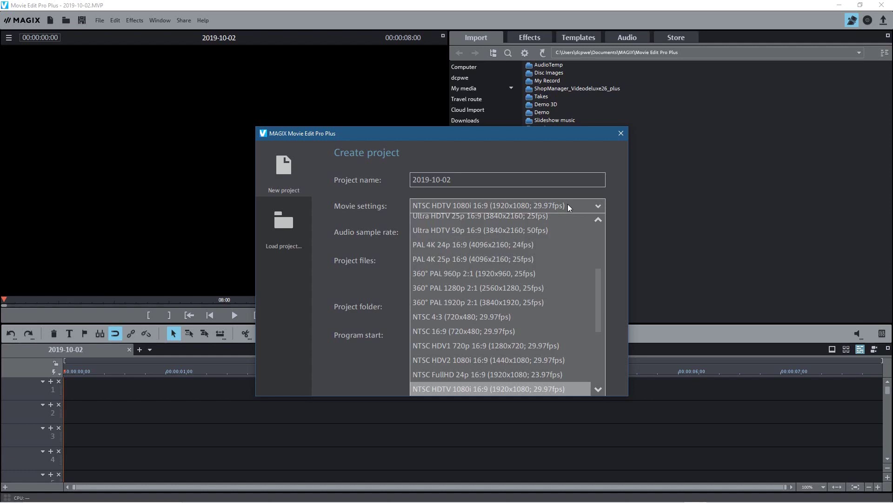
pyautogui.click(568, 204)
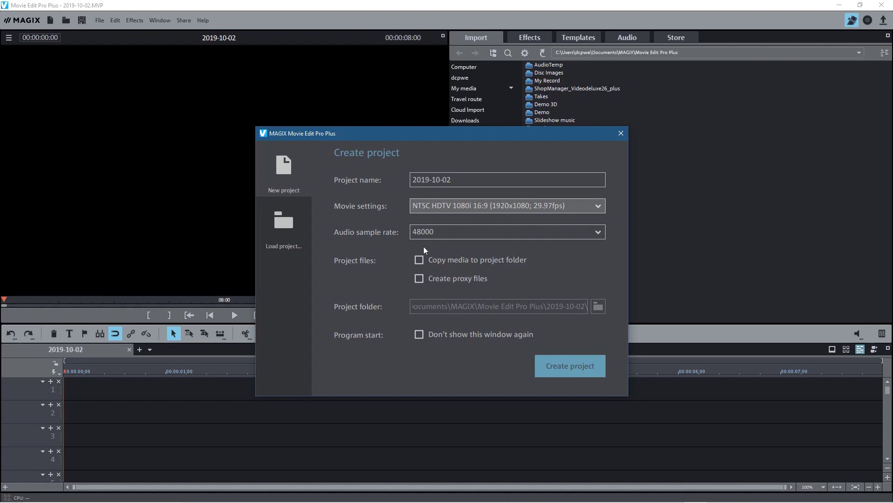
pyautogui.click(479, 236)
pyautogui.click(478, 237)
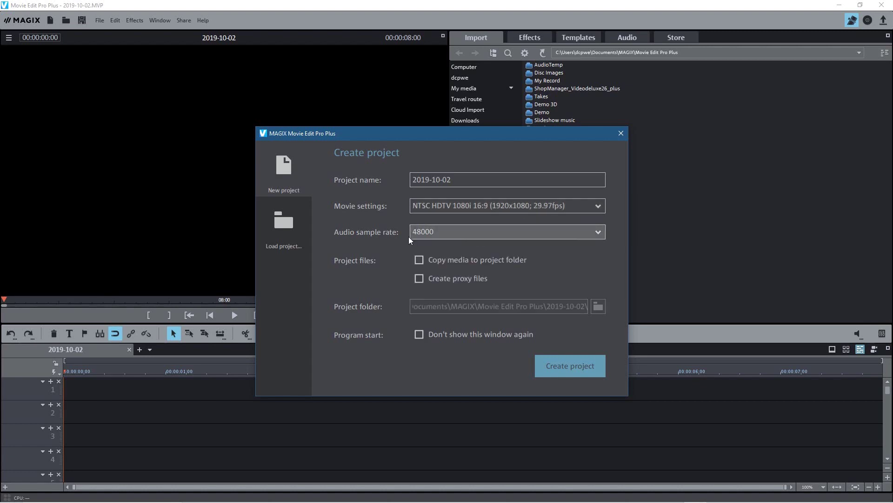
pyautogui.click(566, 365)
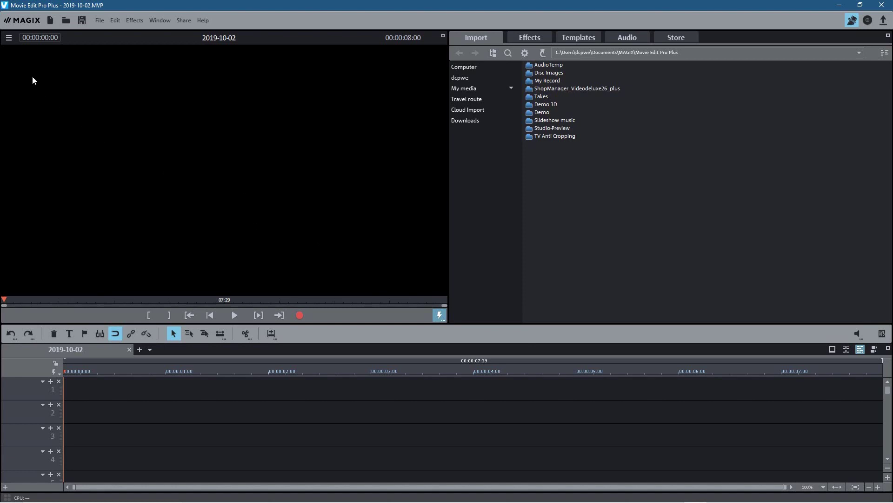
# - Save the project as 2019-10-02.MVP in the Desktop folder "Magix Movie Edit Pro Plus 2020 - Beginners Tutorial"
pyautogui.click(98, 22)
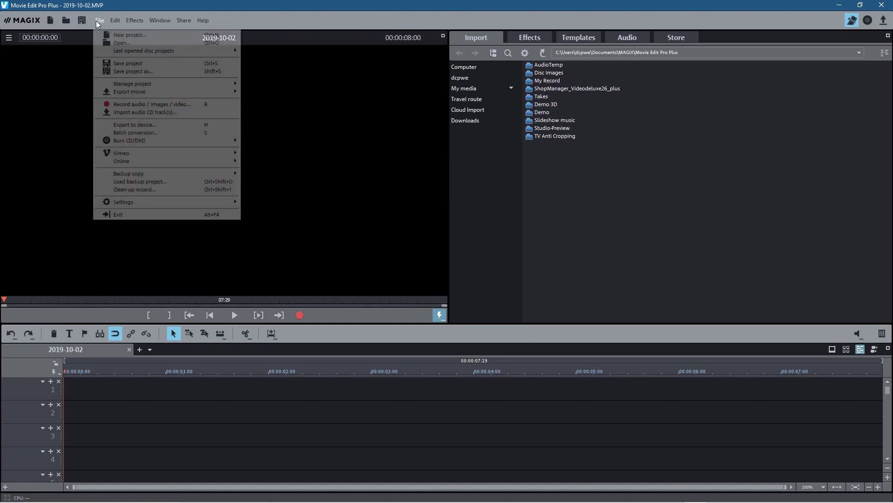
pyautogui.click(115, 71)
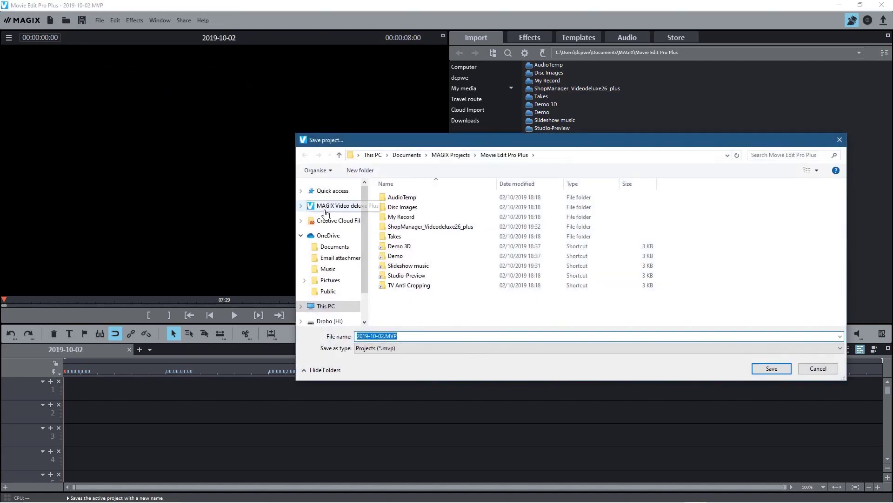
pyautogui.click(324, 307)
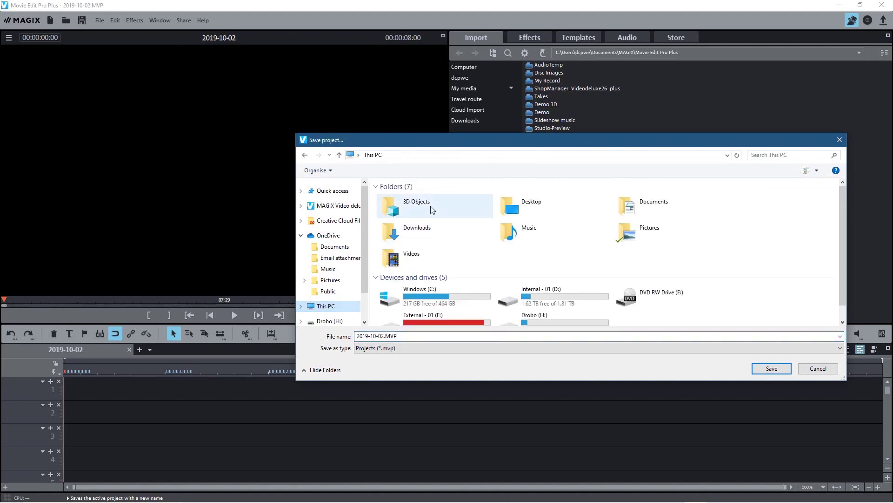
pyautogui.doubleClick(506, 202)
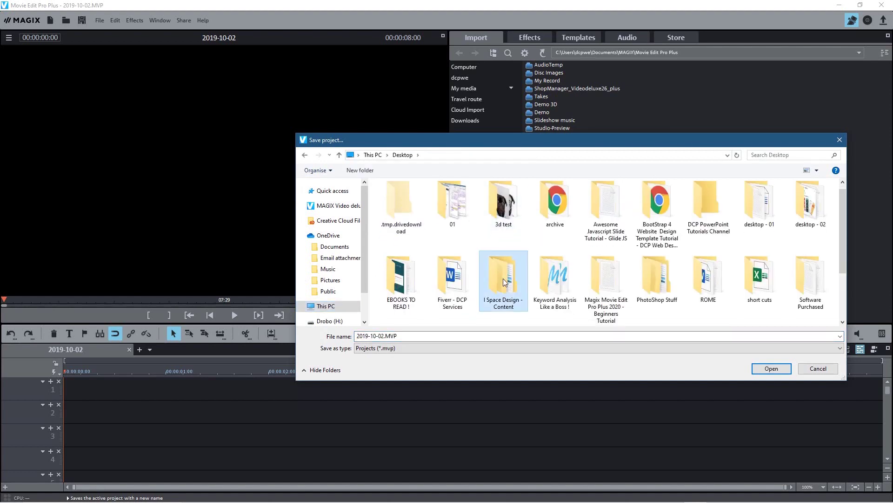
pyautogui.doubleClick(600, 286)
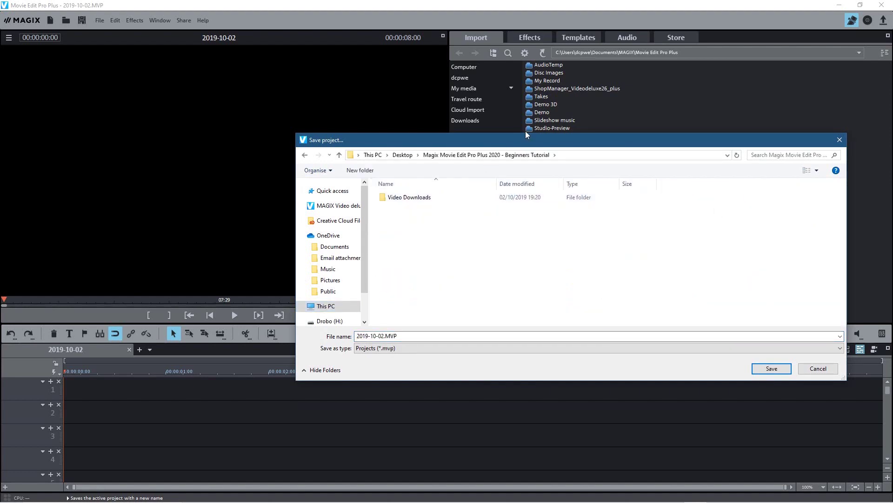
pyautogui.doubleClick(416, 335)
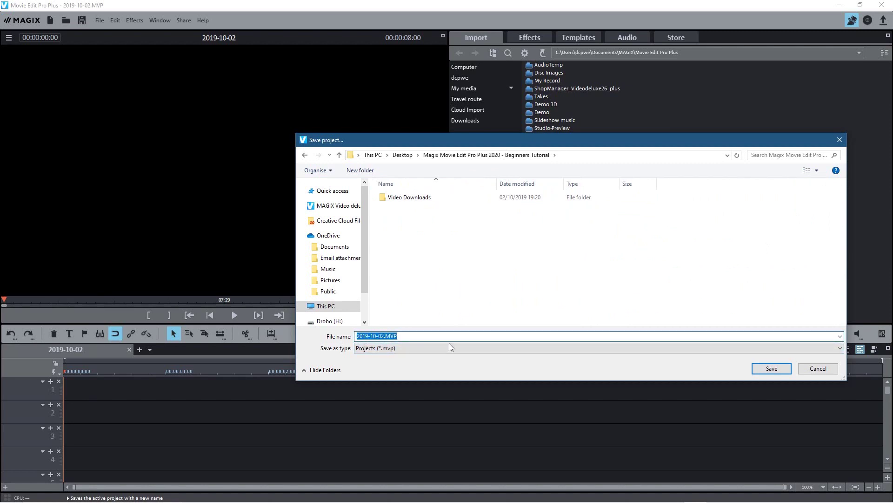
pyautogui.click(771, 368)
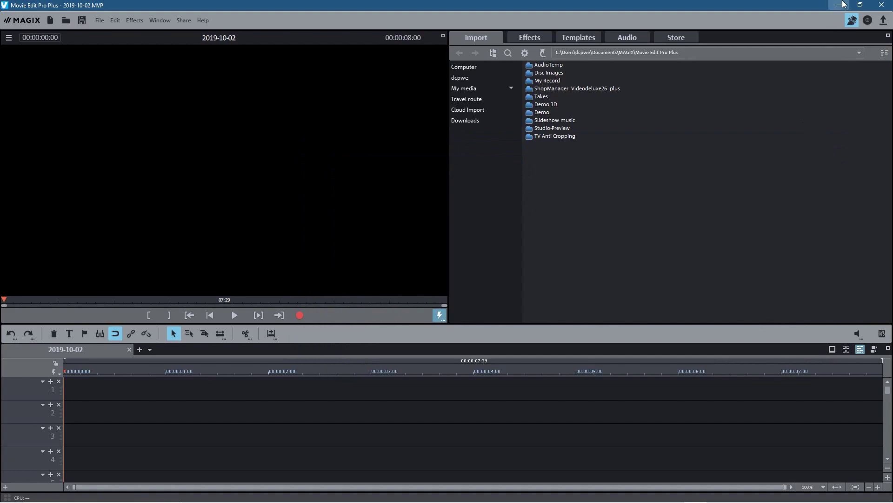
# - Check the saved 2019-10-02.MVP in the tutorial folder in File Explorer and return to MAGIX Movie Edit Pro Plus
pyautogui.click(841, 4)
pyautogui.click(456, 77)
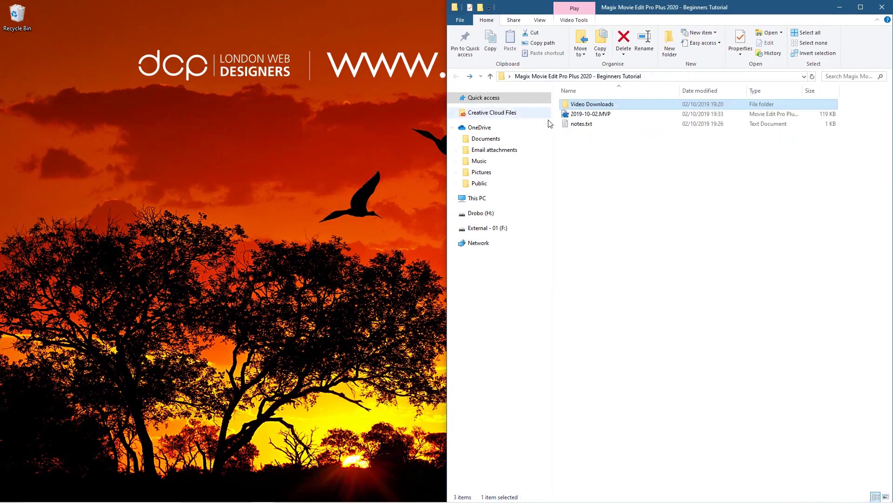
pyautogui.click(591, 116)
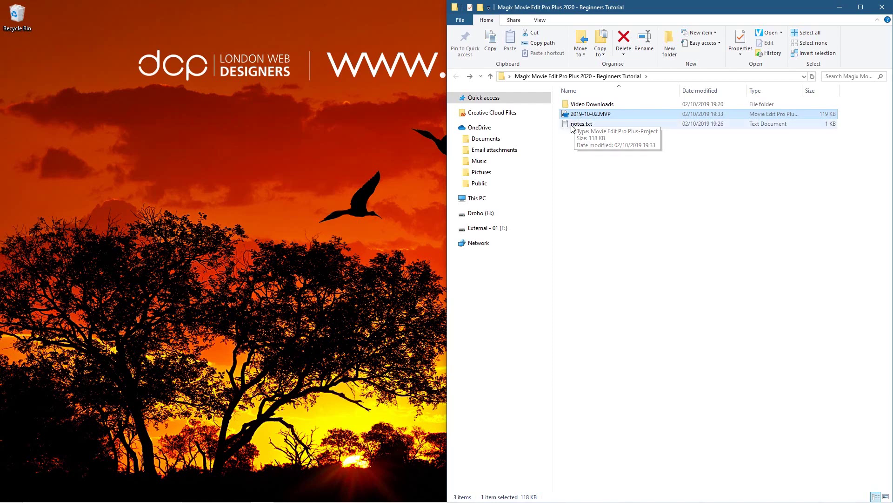
pyautogui.doubleClick(588, 115)
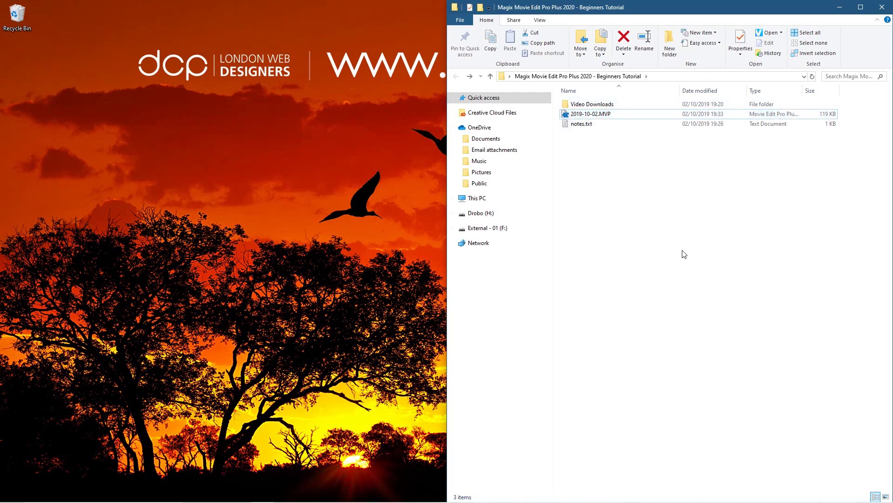
pyautogui.moveTo(633, 485)
pyautogui.click(689, 488)
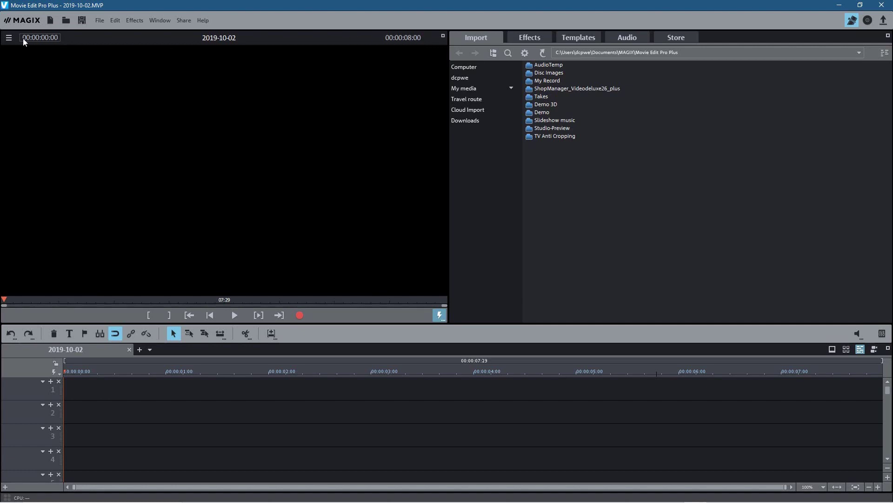
# - Move the playhead along the timeline, step it frame by frame in both directions, and place it at 00:00:02:08
pyautogui.moveTo(63, 371); pyautogui.dragTo(240, 374)
pyautogui.press('Right')
pyautogui.press('Right')
pyautogui.press('Right')
pyautogui.press('Right')
pyautogui.press('Right')
pyautogui.press('Right')
pyautogui.press('Right')
pyautogui.press('Right')
pyautogui.press('Left')
pyautogui.press('Left')
pyautogui.press('Left')
pyautogui.press('Left')
pyautogui.press('Left')
pyautogui.press('Left')
pyautogui.press('Left')
pyautogui.press('Left')
pyautogui.press('Left')
pyautogui.press('Left')
pyautogui.press('Left')
pyautogui.press('Left')
pyautogui.press('Left')
pyautogui.press('Left')
pyautogui.press('Left')
pyautogui.press('Left')
pyautogui.press('Left')
pyautogui.press('Left')
pyautogui.press('Right')
pyautogui.press('Right')
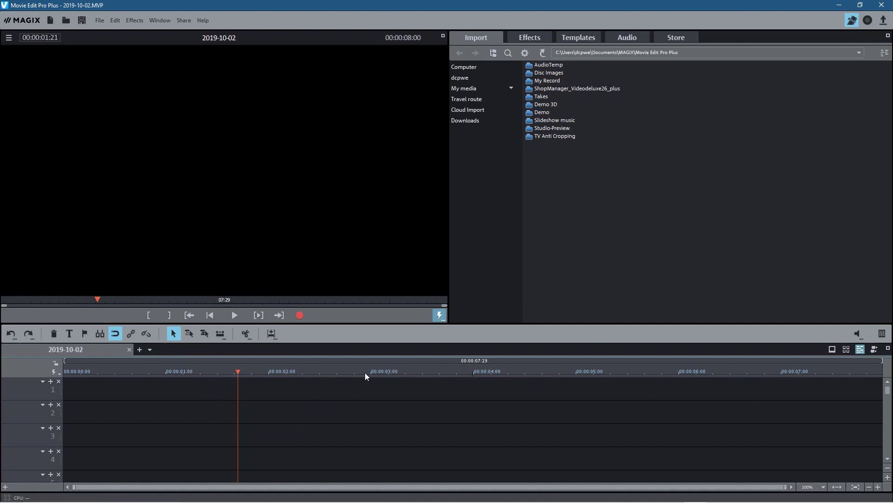
pyautogui.moveTo(235, 371)
pyautogui.mouseDown()
pyautogui.moveTo(514, 371)
pyautogui.moveTo(299, 383)
pyautogui.mouseUp()
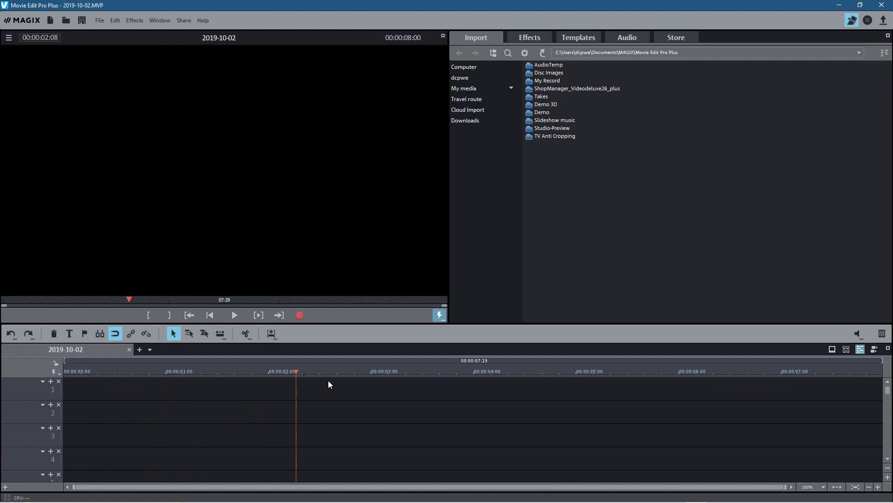
# - Switch the project to the storyboard view and return to the timeline view
pyautogui.click(832, 349)
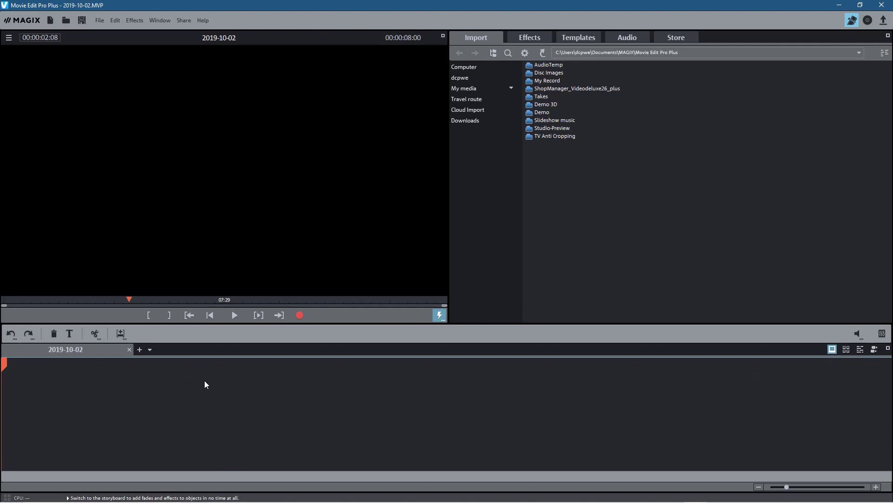
pyautogui.click(860, 350)
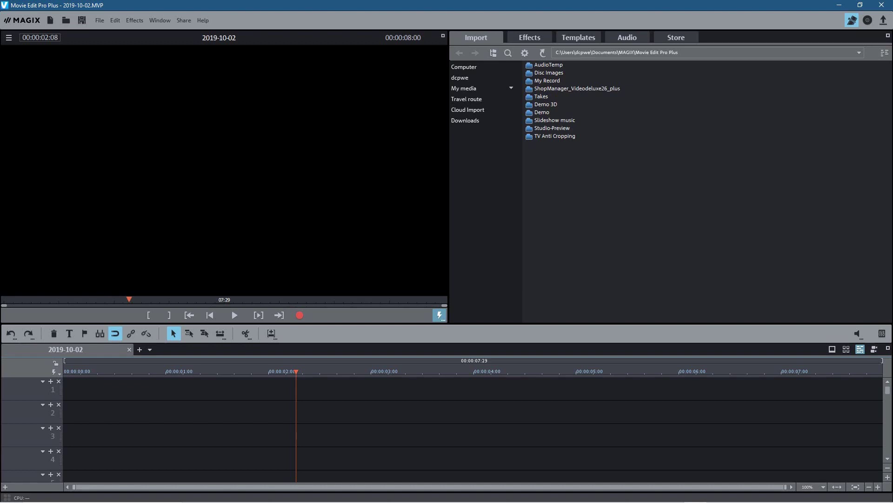
# - Try to bring 00 - Earth.mp4 from the Video Downloads folder in File Explorer into the project, and return to the editor
pyautogui.click(838, 6)
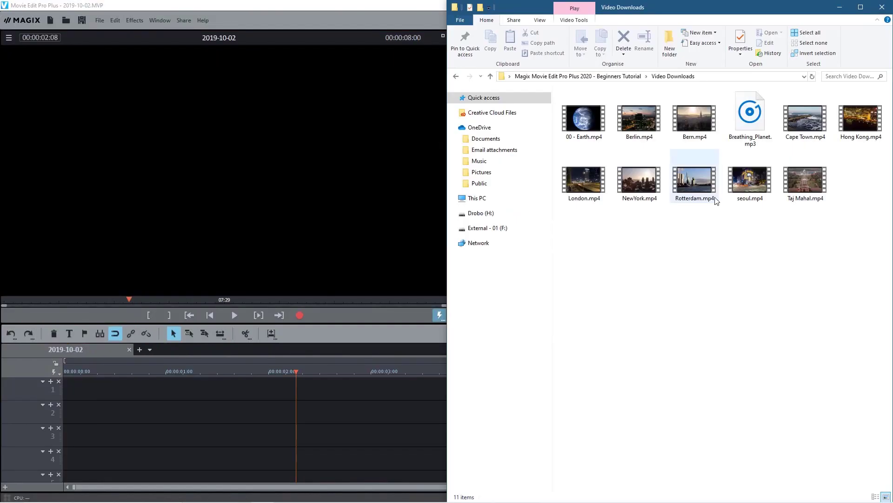
pyautogui.moveTo(584, 119); pyautogui.dragTo(580, 144)
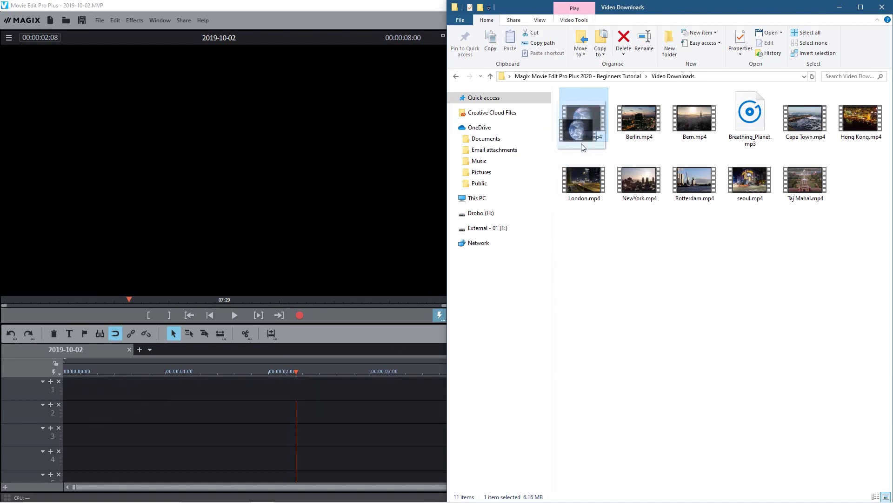
pyautogui.doubleClick(378, 4)
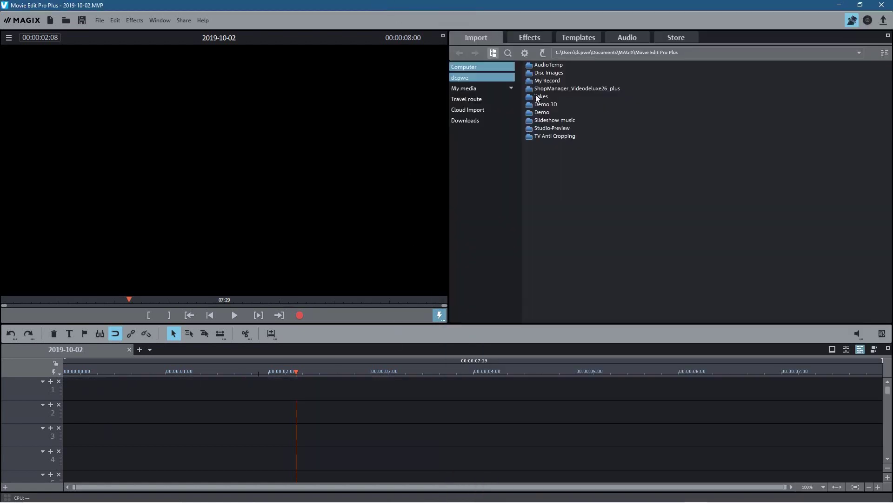
# - Browse the import media to the Desktop's "Magix Movie Edit Pro Plus 2020 - Beginners Tutorial" folder and open Video Downloads
pyautogui.click(468, 79)
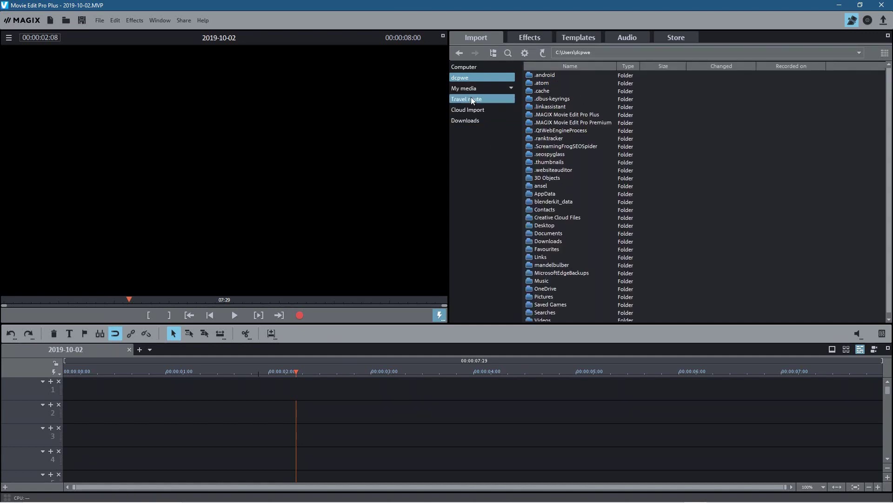
pyautogui.click(472, 68)
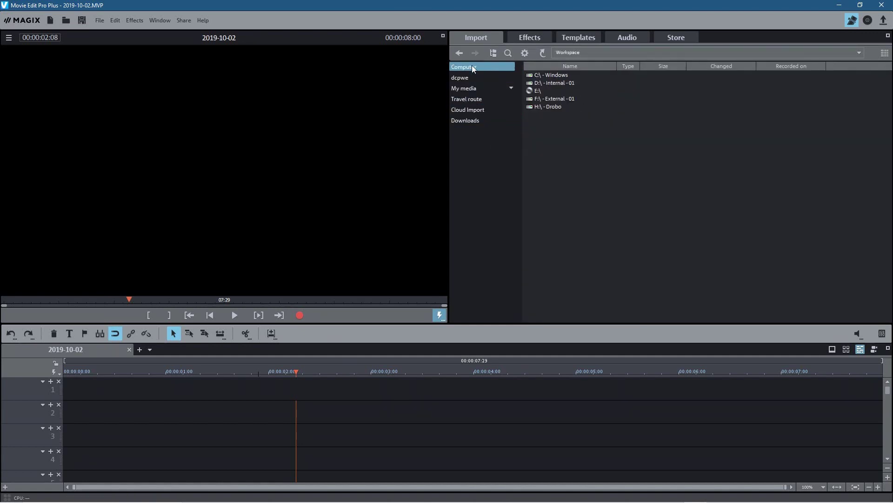
pyautogui.click(476, 78)
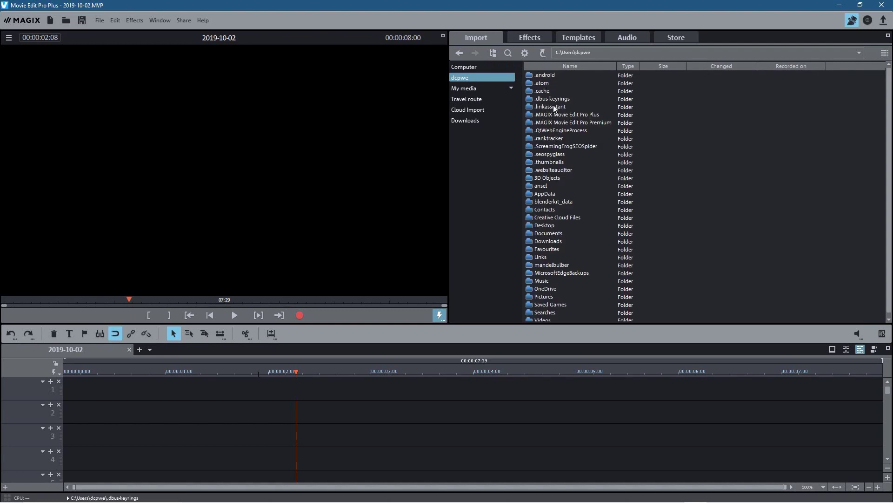
pyautogui.doubleClick(544, 226)
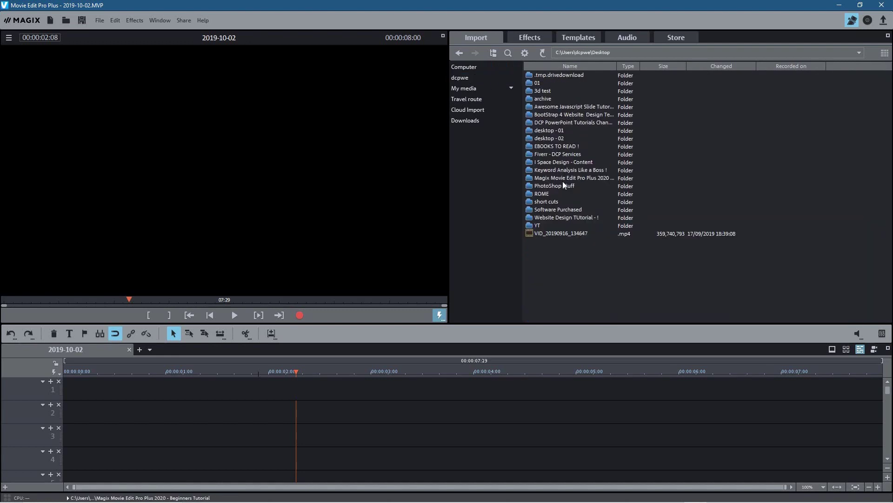
pyautogui.doubleClick(560, 179)
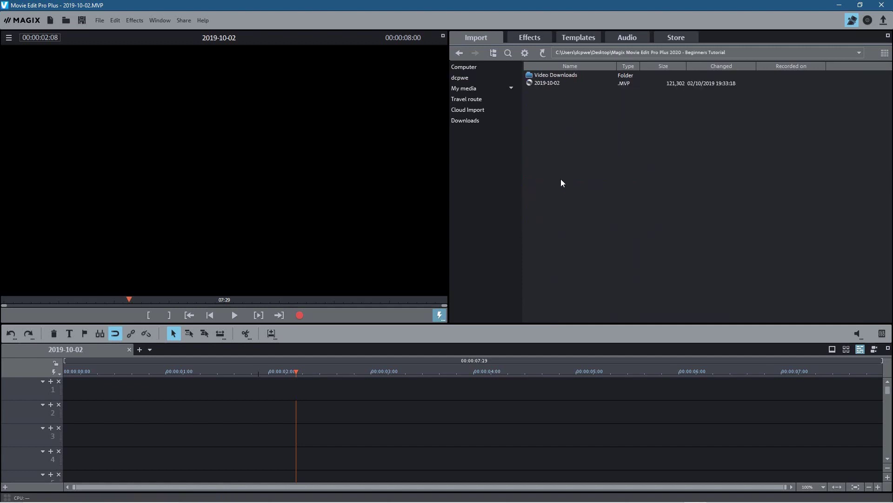
pyautogui.doubleClick(562, 74)
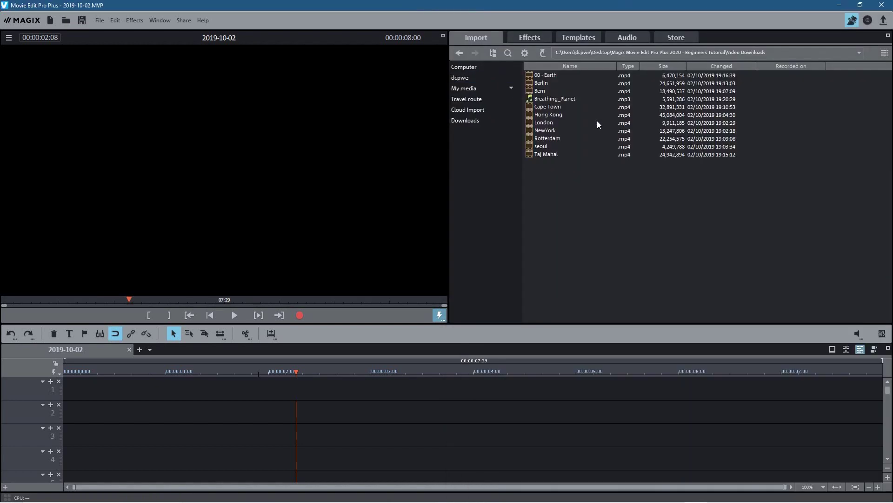
# - Display the Video Downloads media files as large icons
pyautogui.click(885, 54)
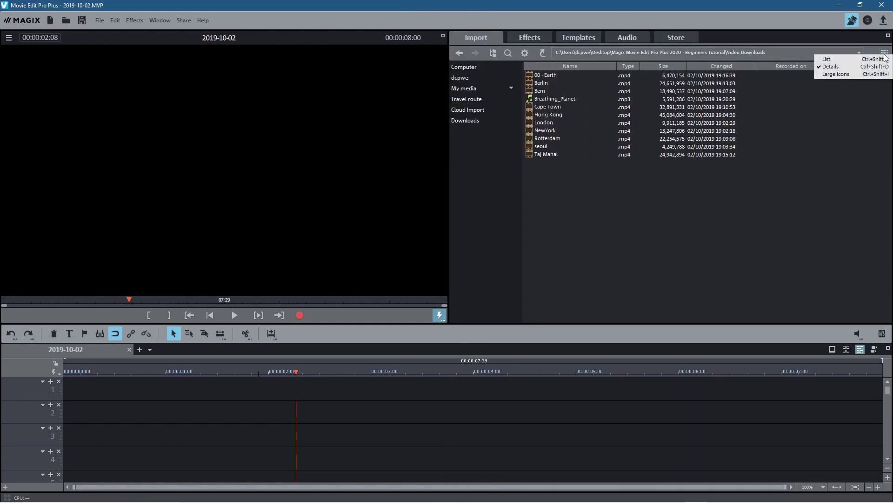
pyautogui.click(835, 74)
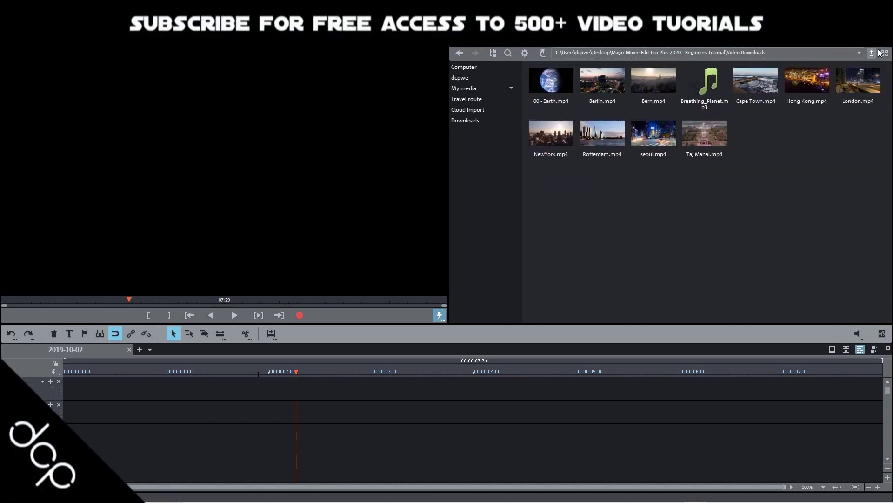
pyautogui.click(885, 54)
pyautogui.click(835, 72)
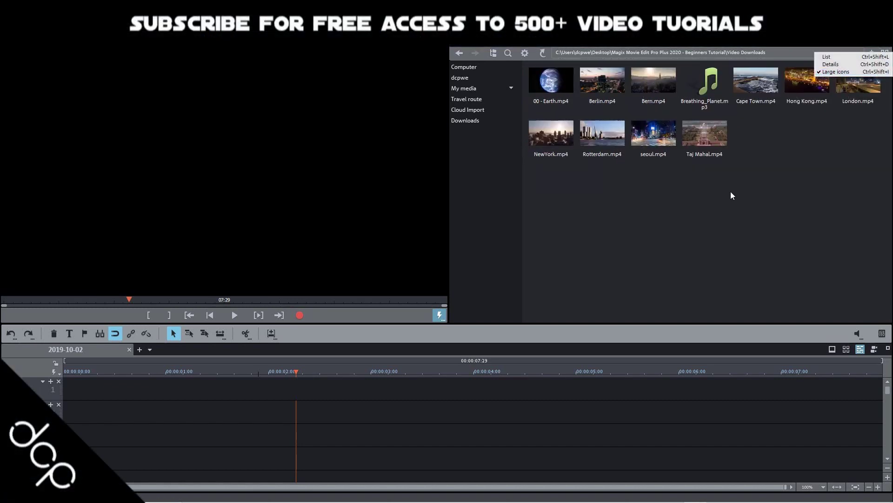
pyautogui.moveTo(546, 89)
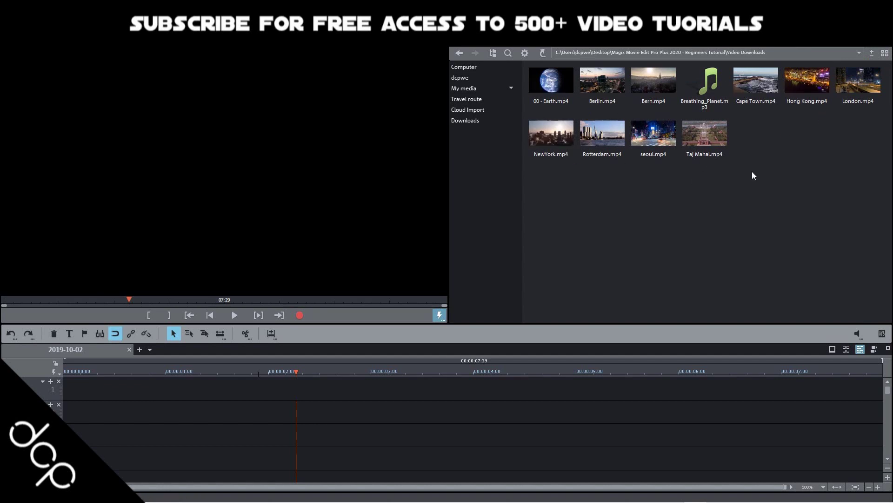
pyautogui.moveTo(670, 130)
pyautogui.moveTo(584, 151)
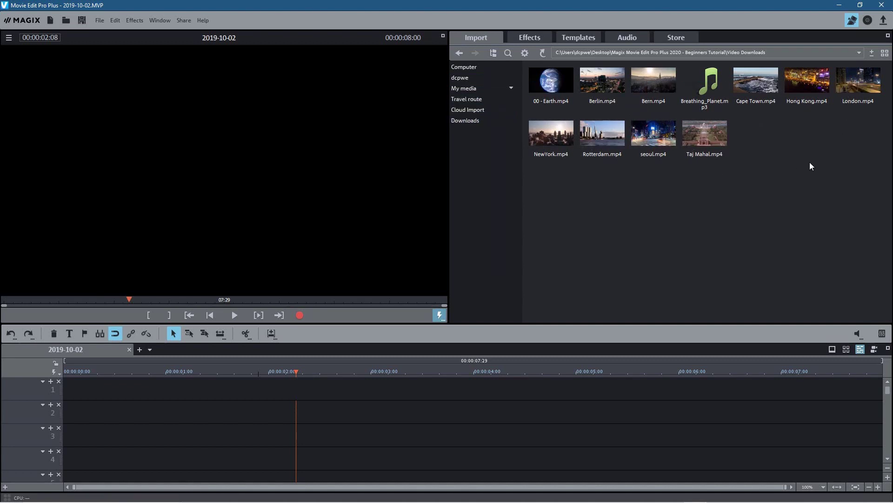
pyautogui.moveTo(651, 157)
# - Open notes.txt from the tutorial folder, review the location names listed for the clips, and close the file
pyautogui.click(839, 6)
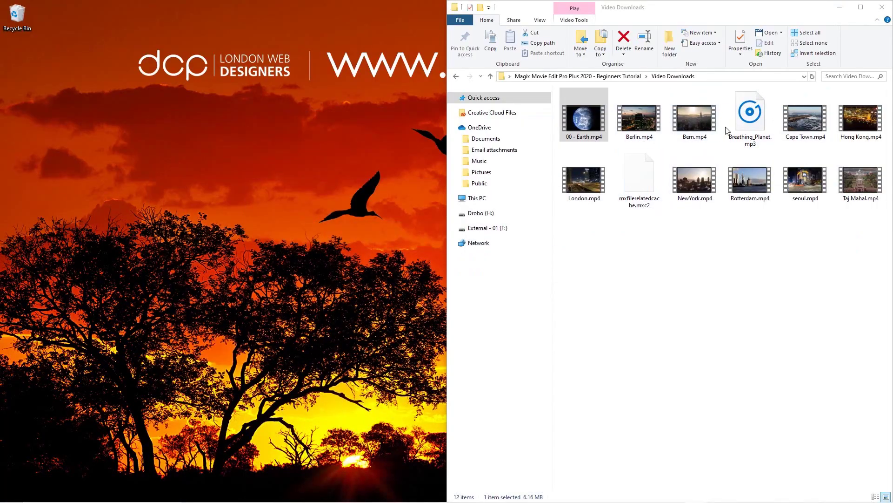
pyautogui.click(456, 76)
pyautogui.doubleClick(579, 124)
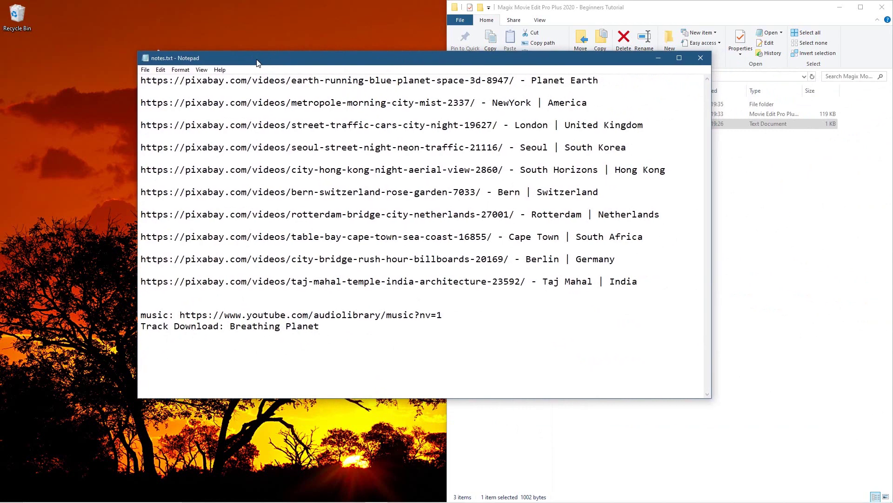
pyautogui.moveTo(529, 82); pyautogui.dragTo(594, 86)
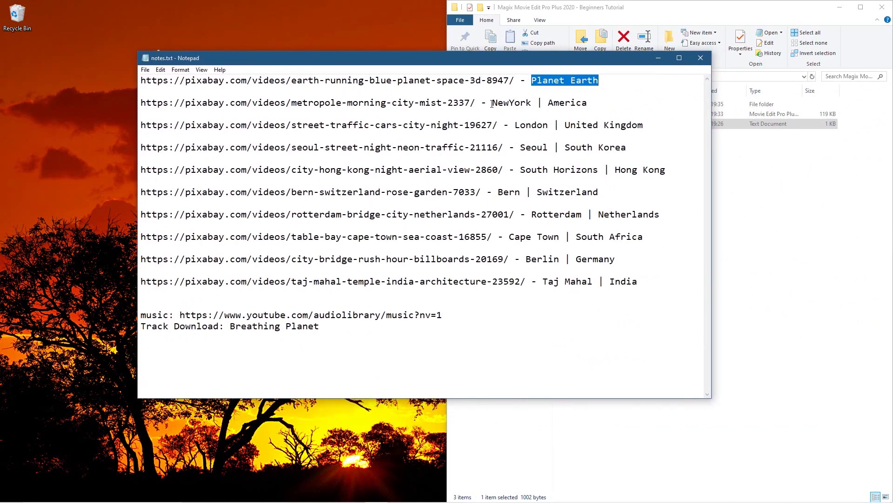
pyautogui.moveTo(492, 104); pyautogui.dragTo(610, 104)
pyautogui.moveTo(522, 126); pyautogui.dragTo(649, 124)
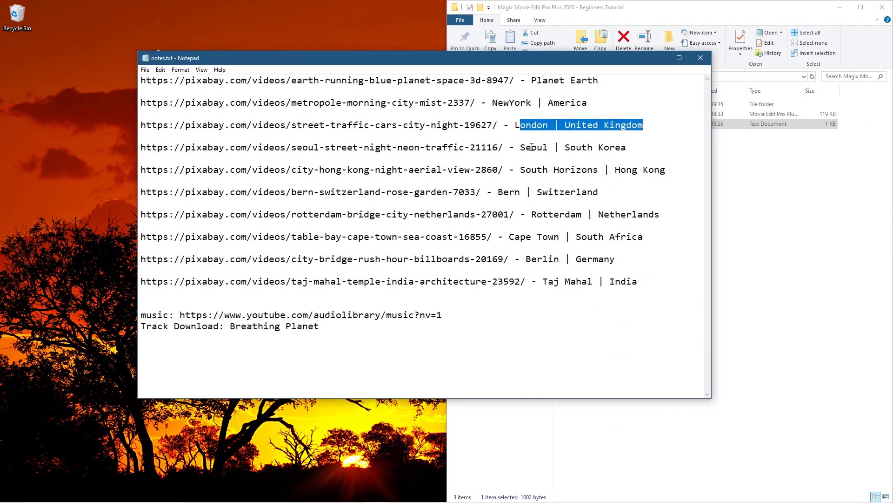
pyautogui.moveTo(532, 147); pyautogui.dragTo(615, 148)
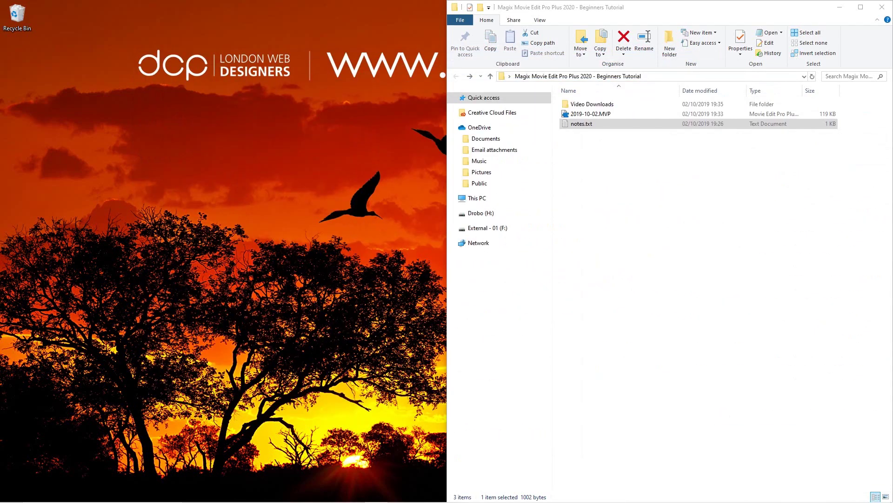
pyautogui.click(687, 183)
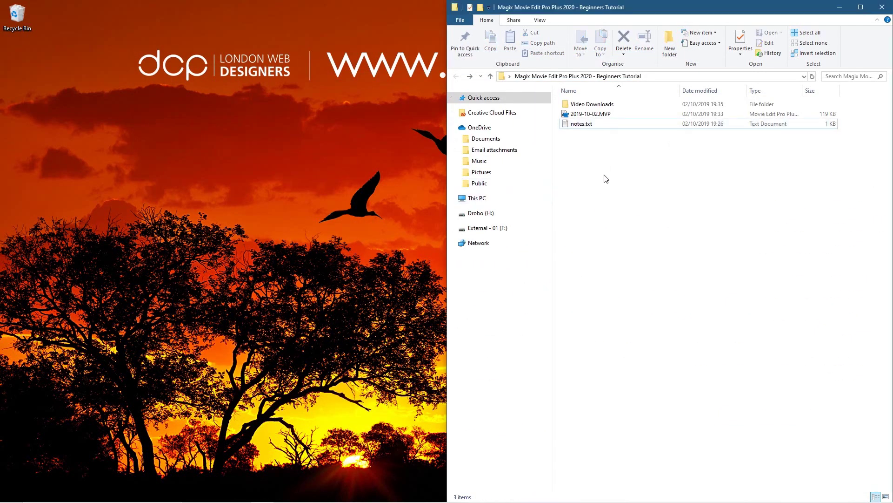
# - Return to Movie Edit Pro Plus, preview 00 - Earth.mp4, and place it at the start of track 1
pyautogui.hotkey('alt', 'Tab')
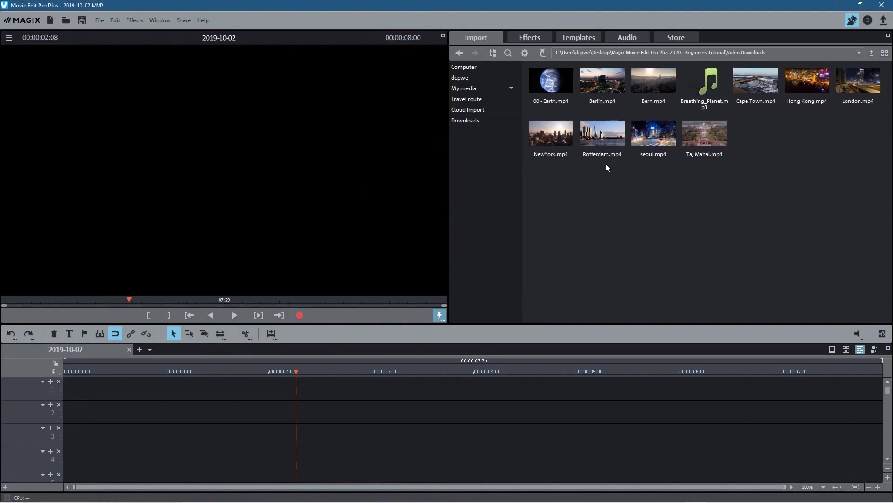
pyautogui.moveTo(546, 84)
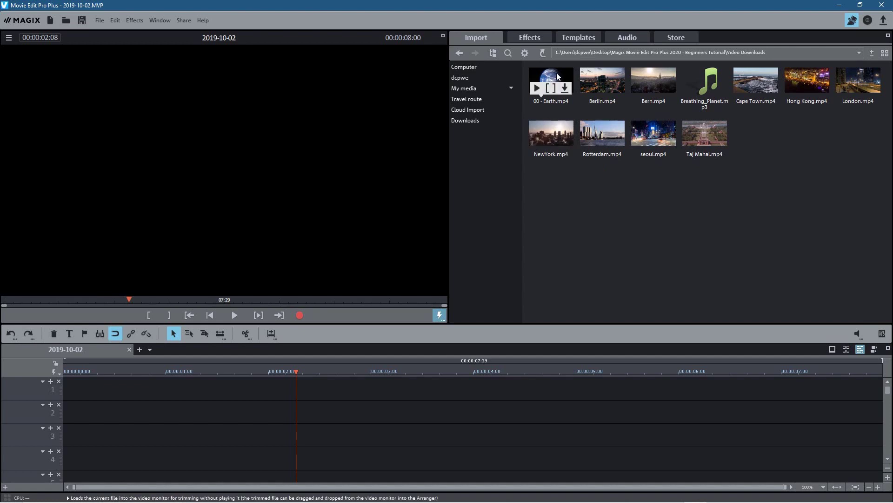
pyautogui.click(537, 88)
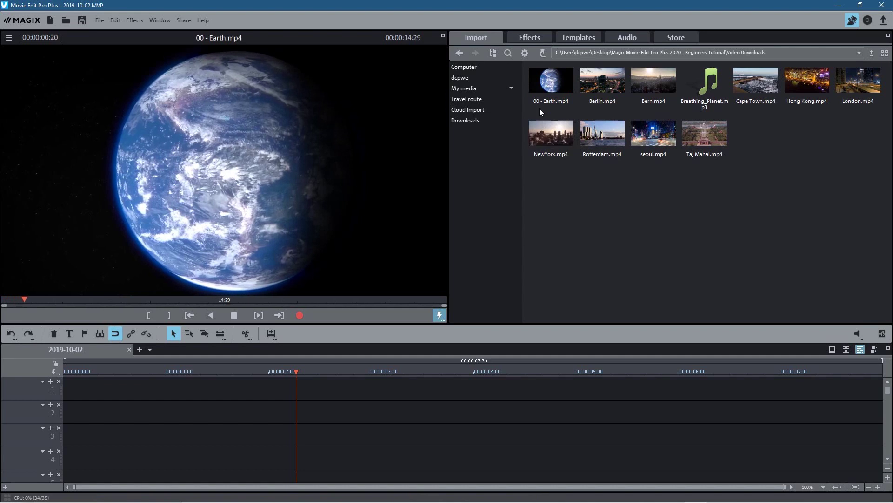
pyautogui.click(538, 88)
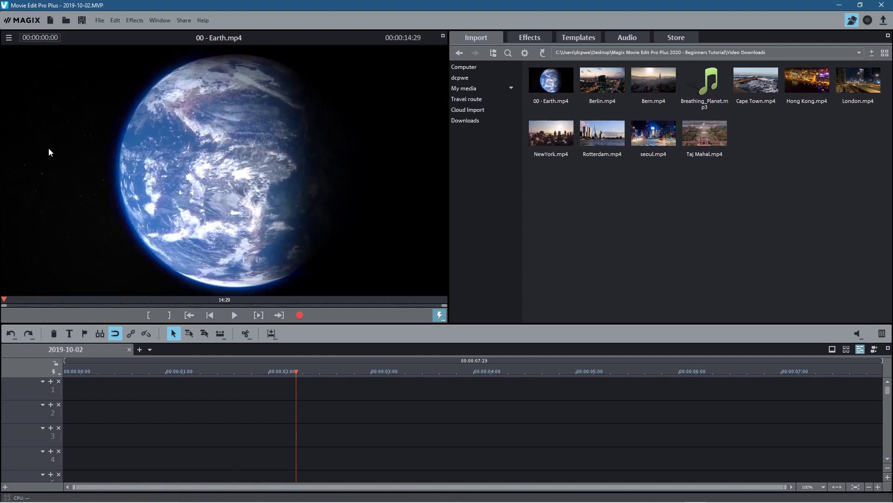
pyautogui.click(537, 89)
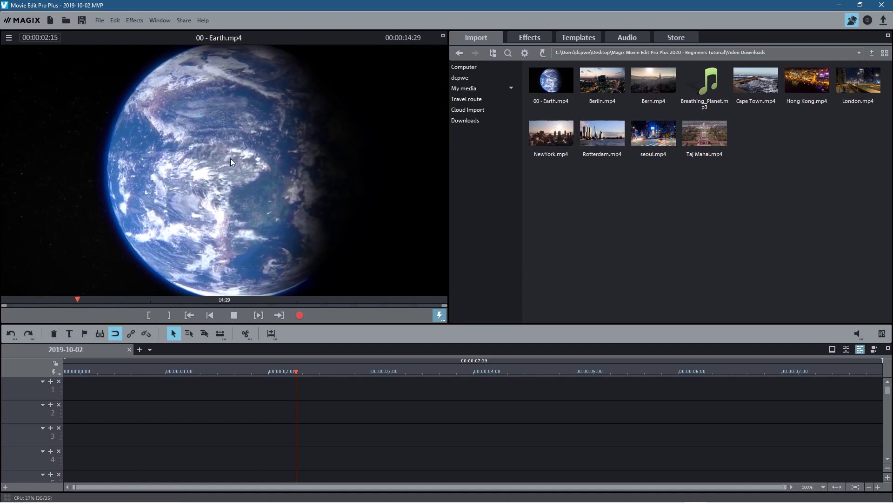
pyautogui.moveTo(543, 82); pyautogui.dragTo(97, 384)
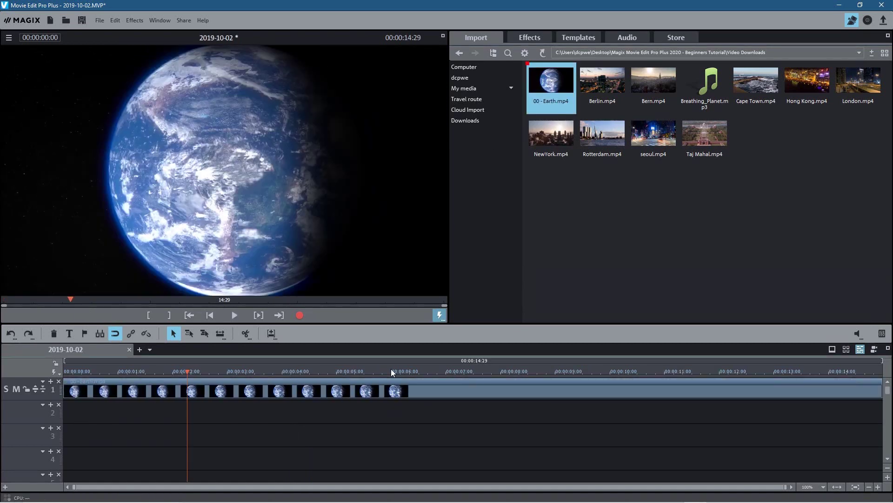
pyautogui.click(386, 390)
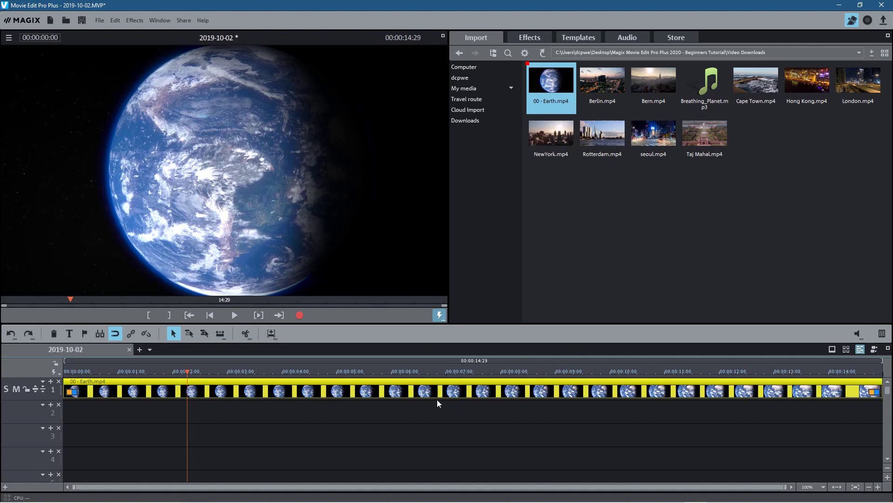
# - Split the 00 - Earth.mp4 clip on track 1 at 00:00:08:00
pyautogui.click(137, 371)
pyautogui.click(111, 371)
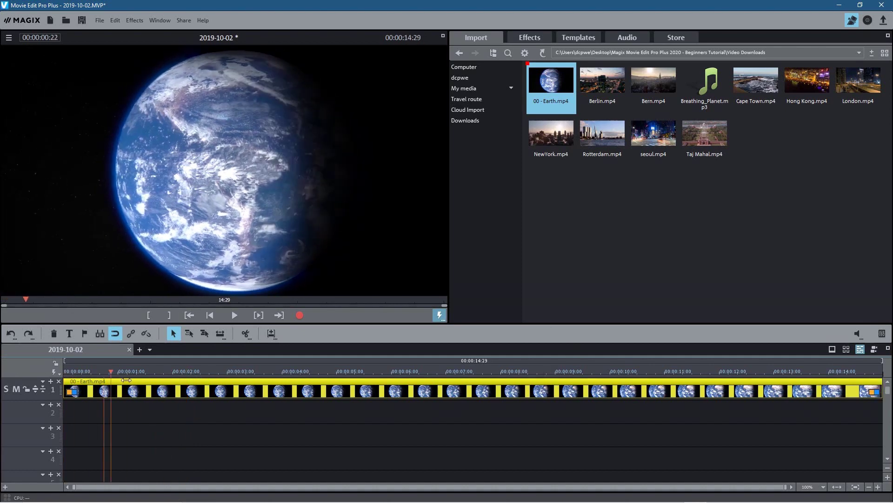
pyautogui.click(75, 397)
pyautogui.moveTo(73, 396); pyautogui.dragTo(402, 394)
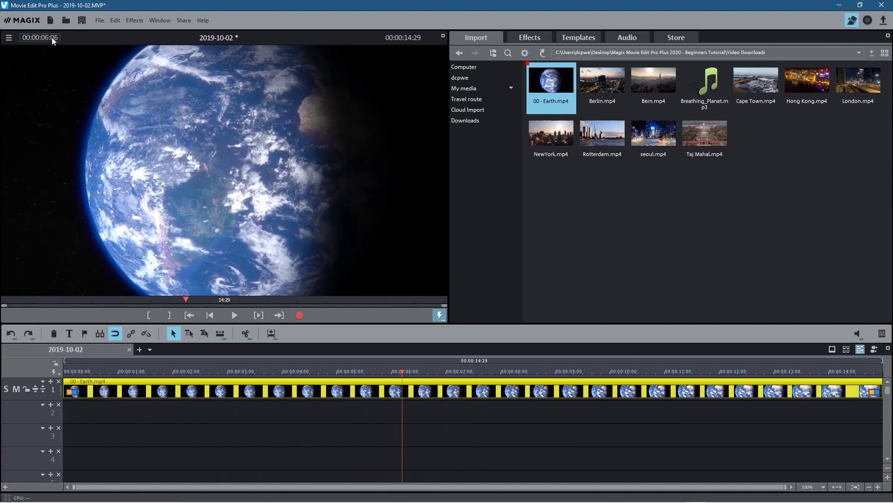
pyautogui.moveTo(403, 371); pyautogui.dragTo(502, 376)
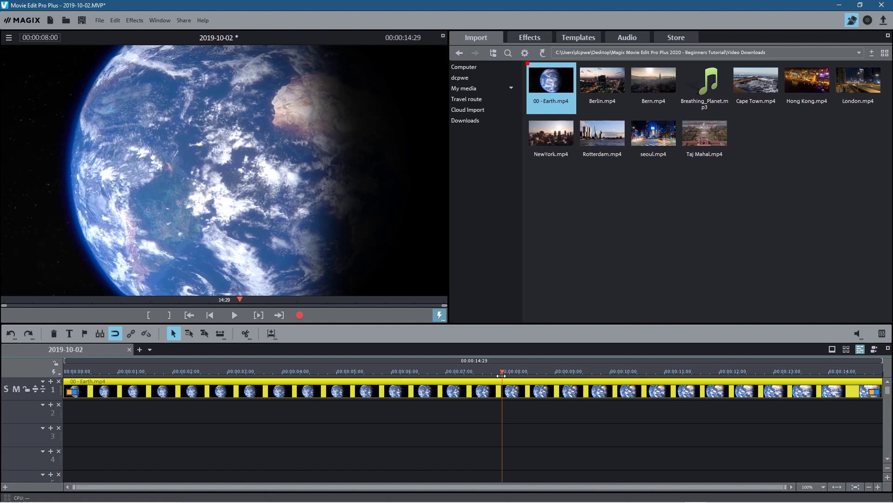
pyautogui.click(502, 372)
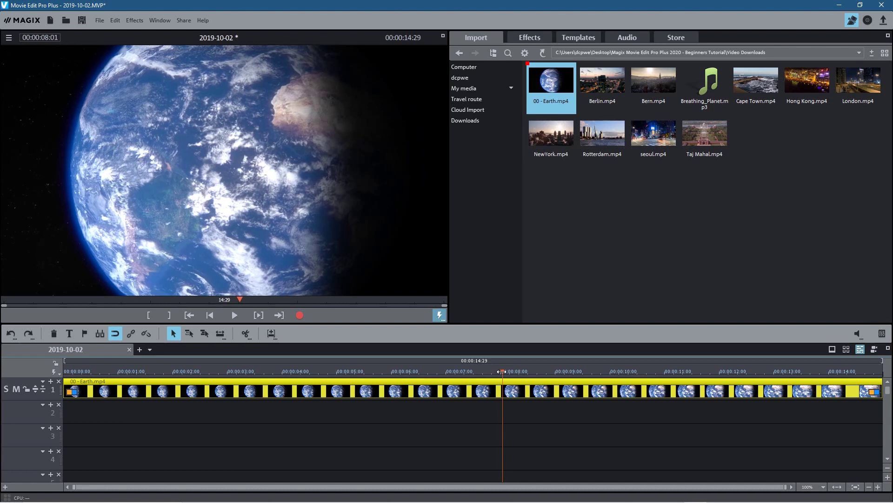
pyautogui.click(500, 371)
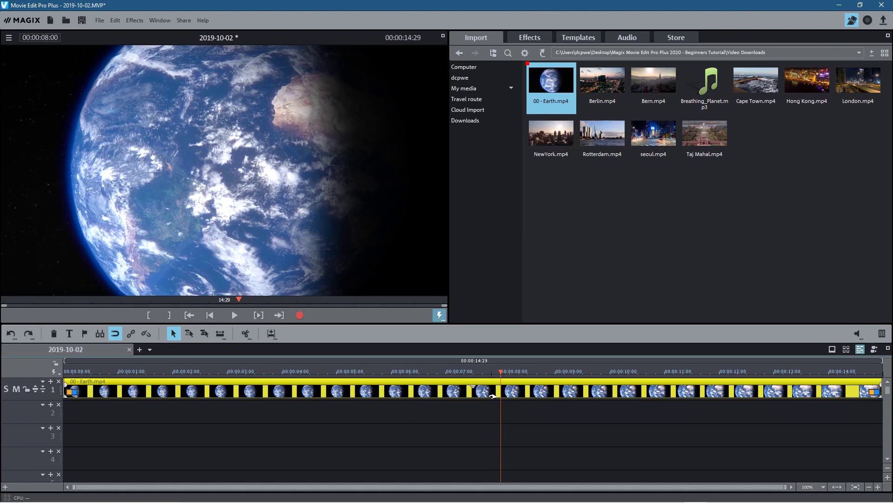
pyautogui.click(245, 333)
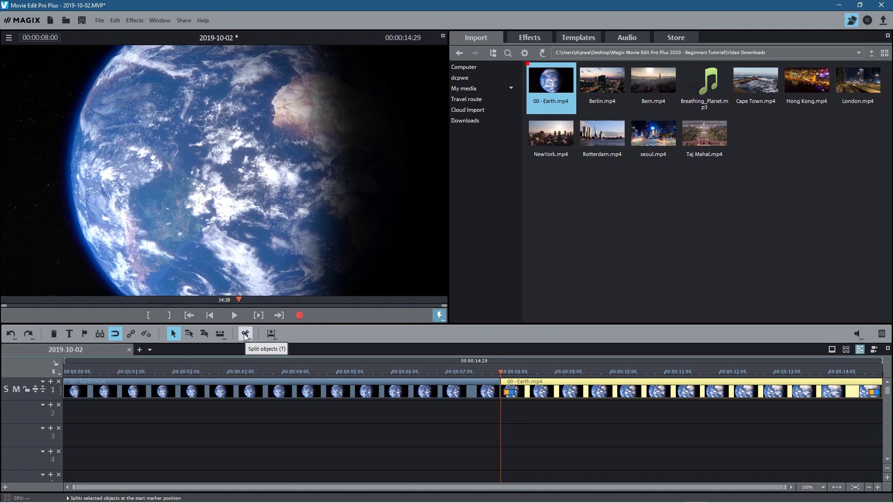
# - Delete the part of the Earth clip after the split and scrub back through the remaining footage
pyautogui.click(437, 389)
pyautogui.click(535, 389)
pyautogui.click(437, 389)
pyautogui.click(554, 389)
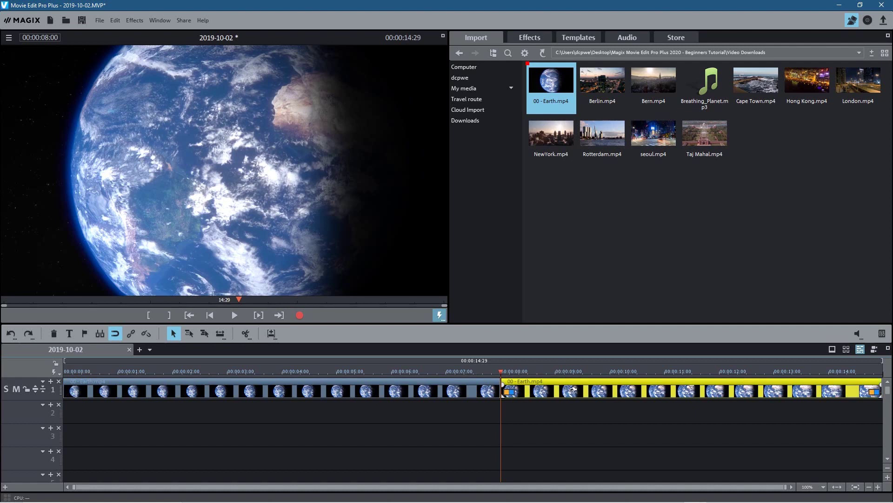
pyautogui.moveTo(574, 389); pyautogui.dragTo(614, 389)
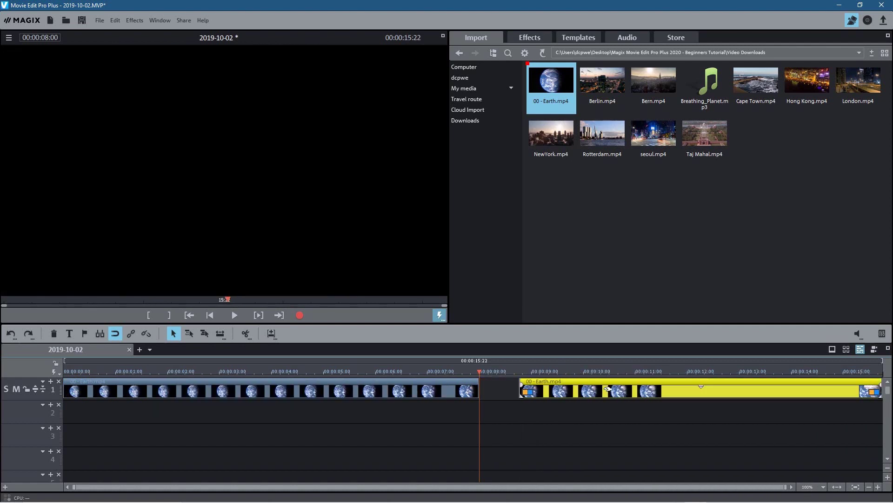
pyautogui.press('Delete')
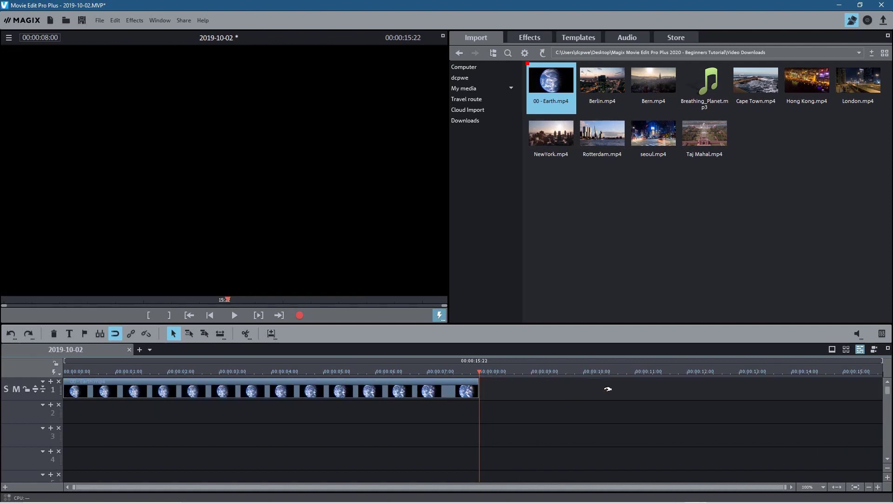
pyautogui.moveTo(475, 371); pyautogui.dragTo(318, 390)
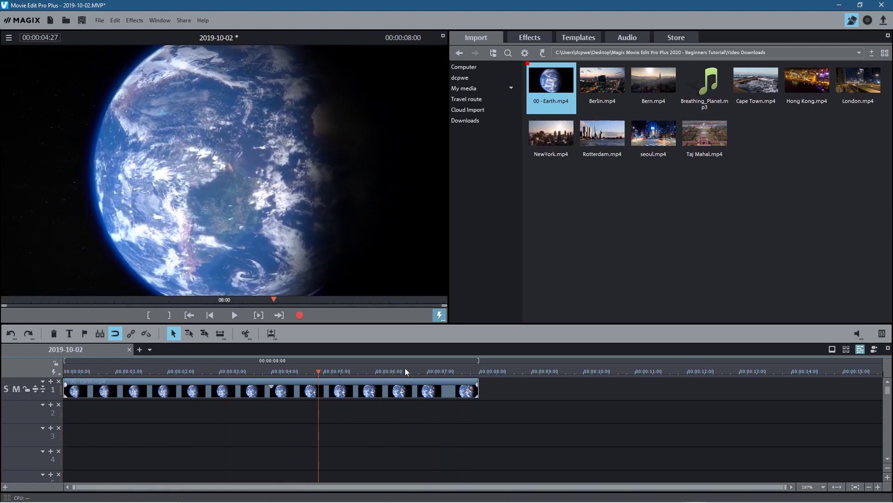
# - Switch to notes.txt, review the order and location names of the clips, and move its window out of the way
pyautogui.moveTo(619, 156)
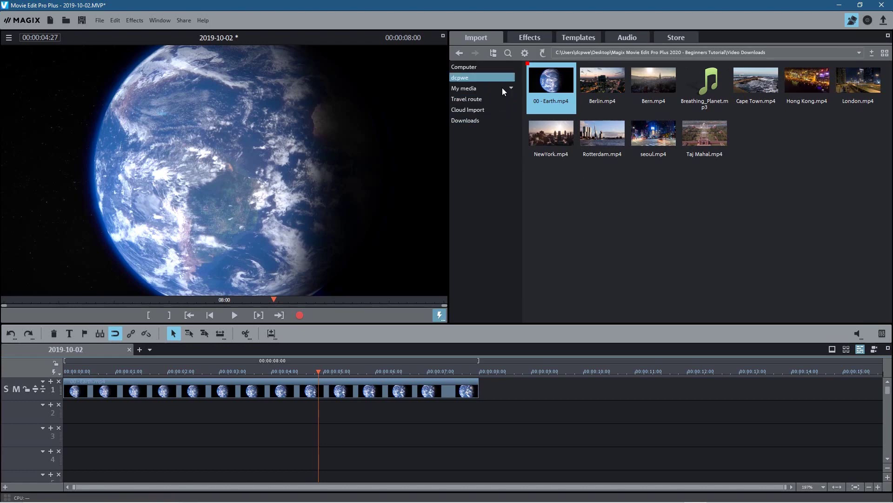
pyautogui.hotkey('alt', 'Tab')
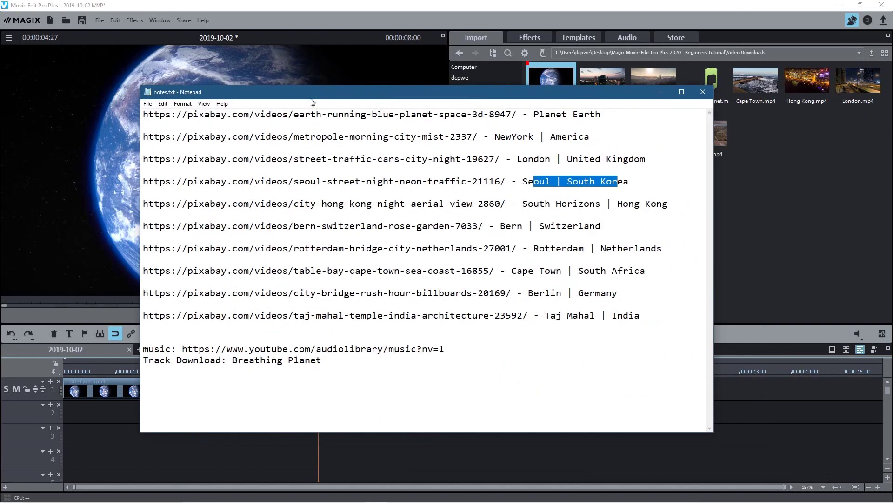
pyautogui.moveTo(446, 113); pyautogui.dragTo(445, 321)
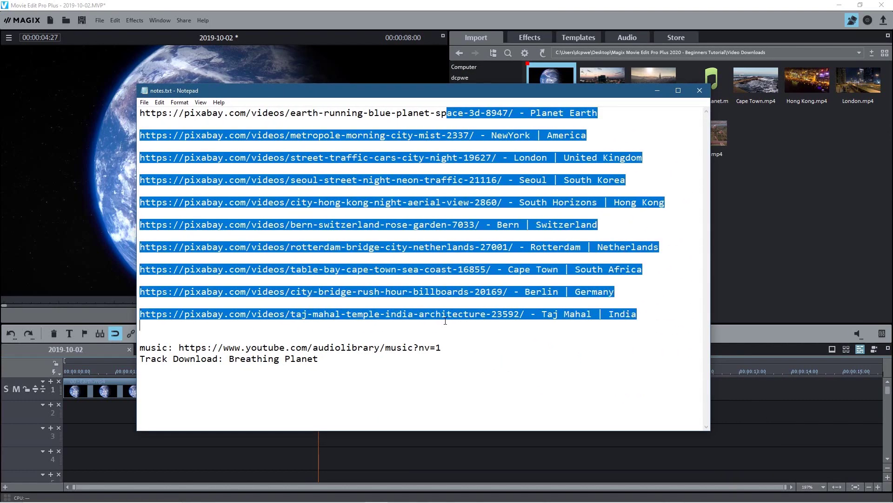
pyautogui.click(590, 188)
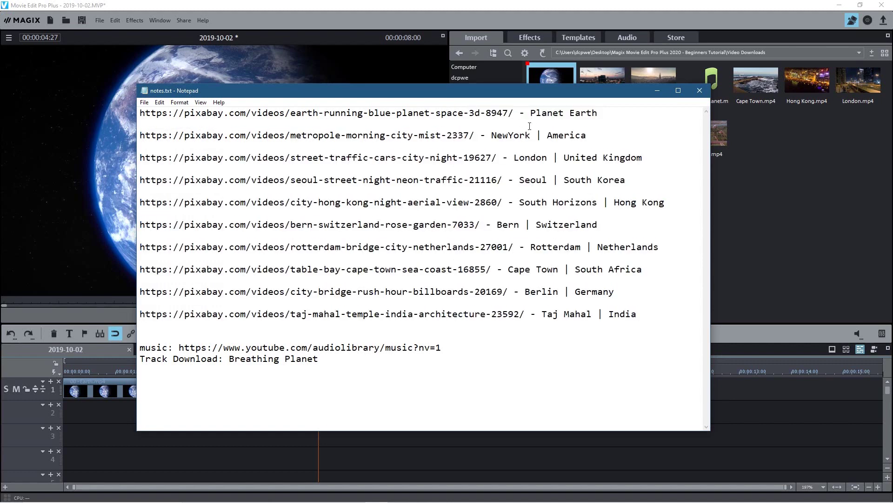
pyautogui.moveTo(524, 113)
pyautogui.mouseDown()
pyautogui.moveTo(611, 114)
pyautogui.moveTo(519, 116)
pyautogui.mouseUp()
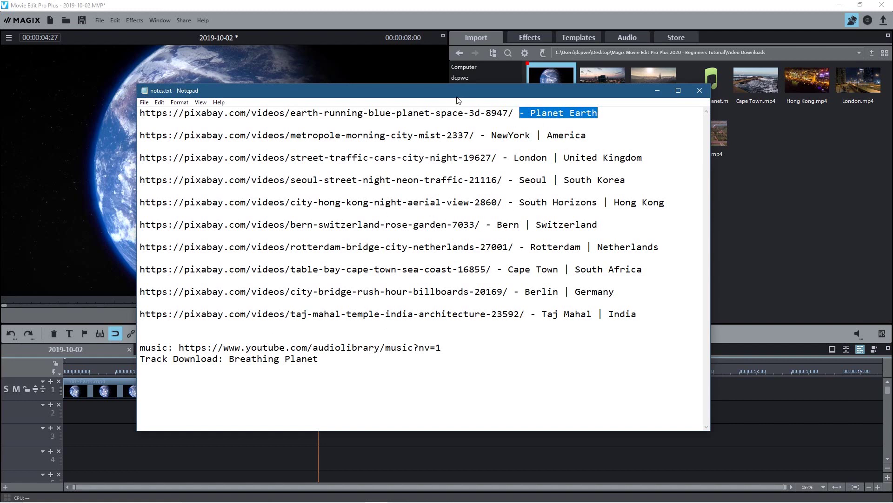
pyautogui.moveTo(486, 135); pyautogui.dragTo(587, 136)
pyautogui.moveTo(536, 94); pyautogui.dragTo(892, 112)
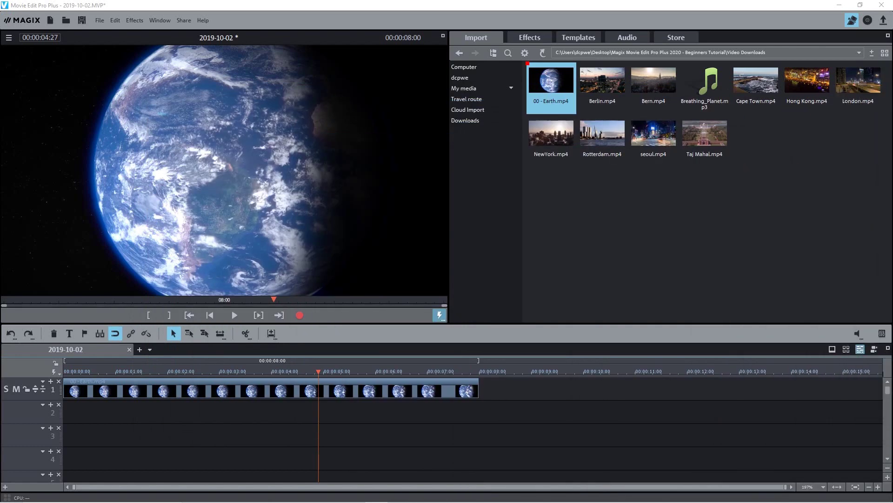
# - Add NewYork.mp4 to track 1 directly after the Earth clip and fit the whole clip in the timeline view
pyautogui.moveTo(554, 141)
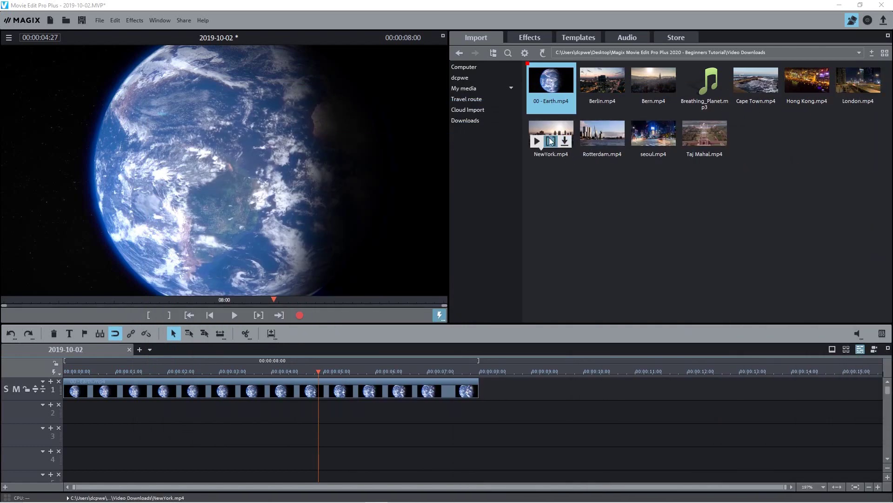
pyautogui.moveTo(554, 130); pyautogui.dragTo(537, 390)
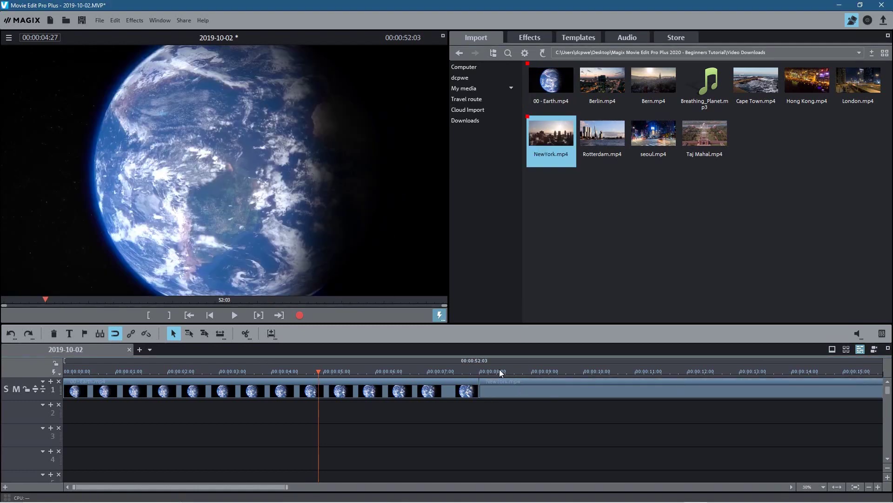
pyautogui.click(522, 391)
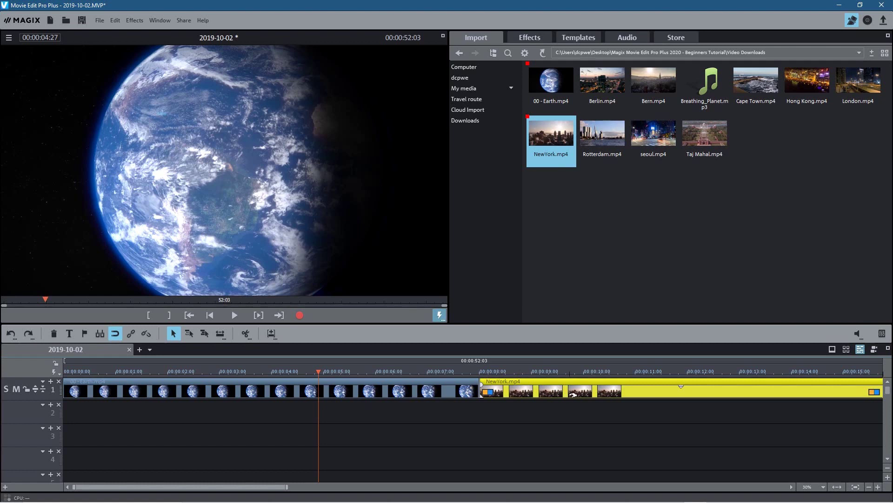
pyautogui.scroll(-2, 585, 406)
pyautogui.scroll(-1, 585, 407)
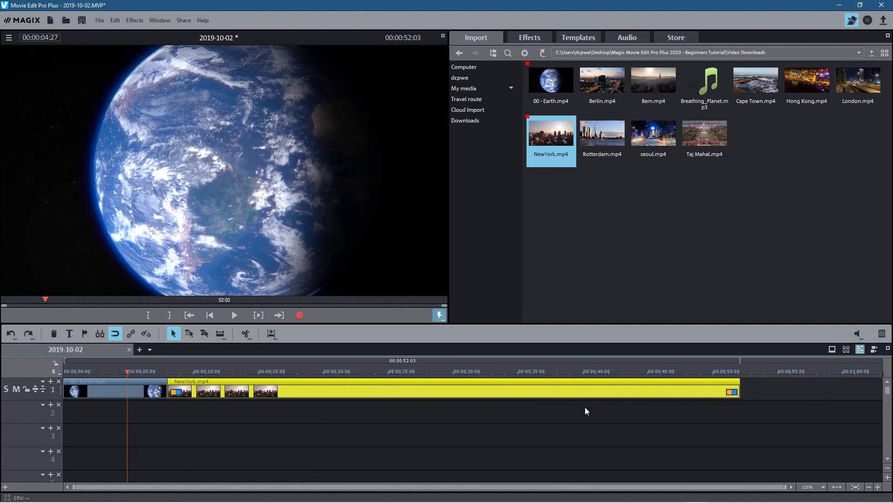
# - Display the Video Downloads media files in the Details view
pyautogui.click(885, 53)
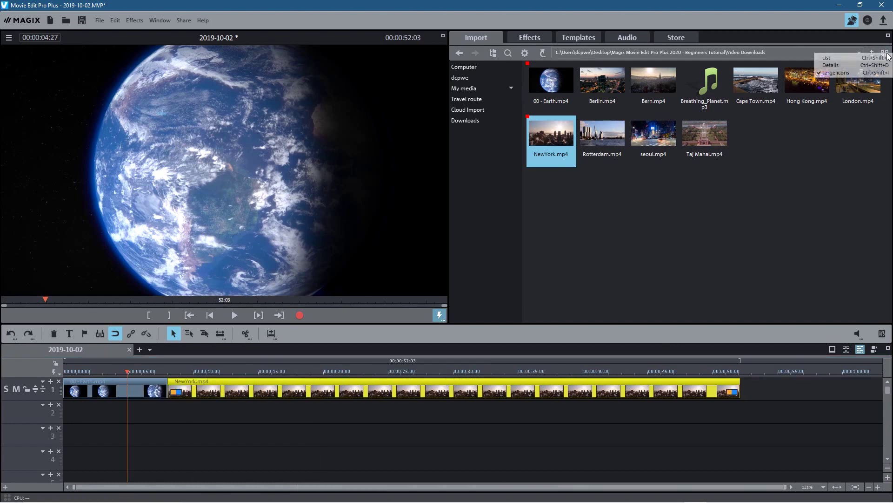
pyautogui.click(836, 65)
pyautogui.click(711, 206)
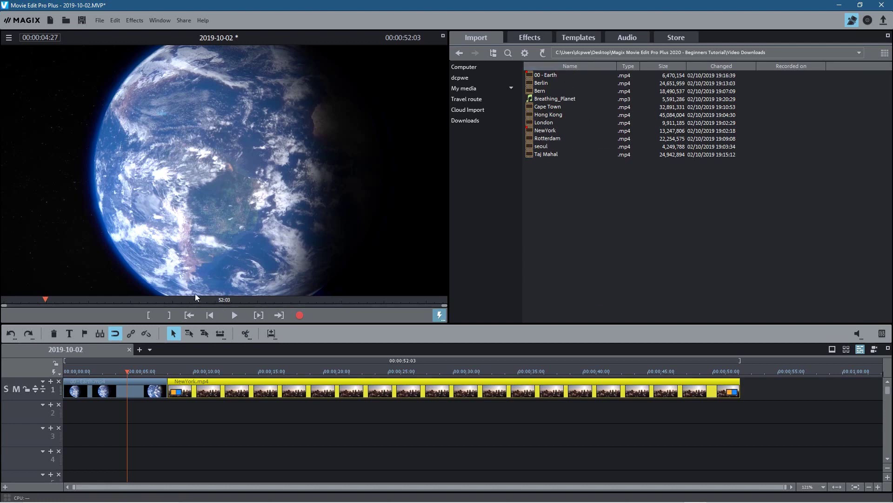
# - Scrub through the NewYork.mp4 clip on the timeline and play it from 00:00:12:09 to check its motion
pyautogui.click(234, 371)
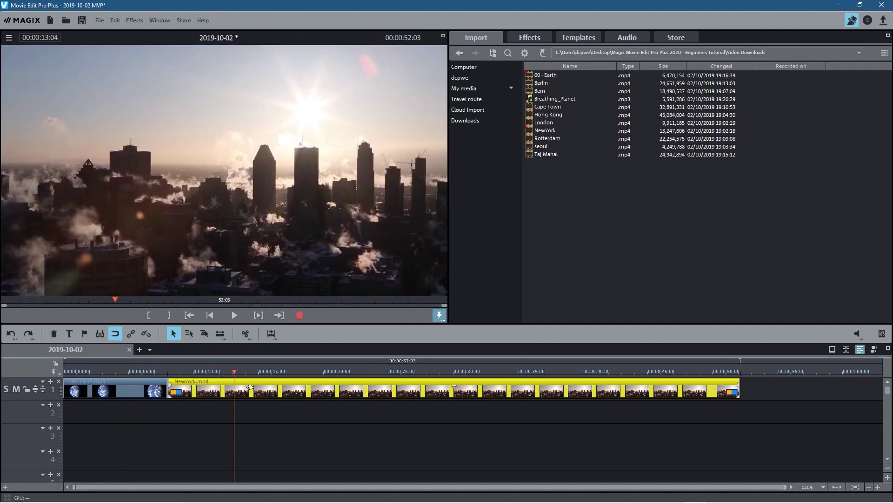
pyautogui.moveTo(234, 372); pyautogui.dragTo(167, 376)
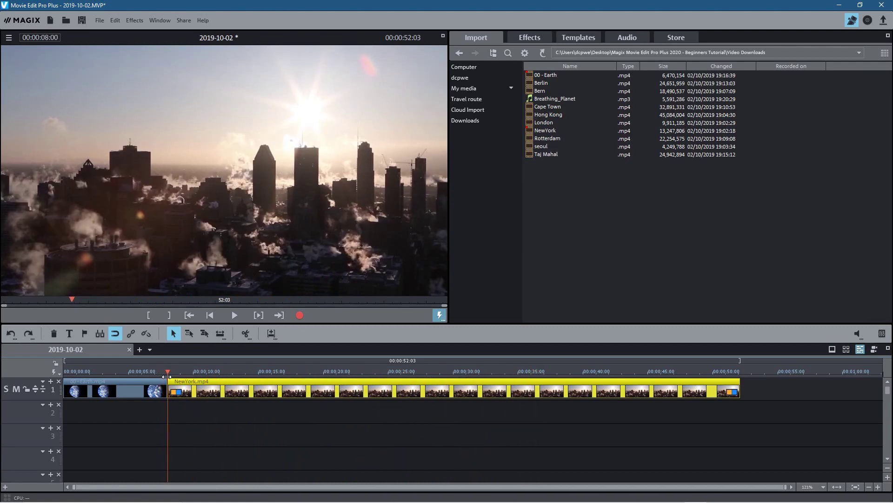
pyautogui.moveTo(166, 376); pyautogui.dragTo(224, 378)
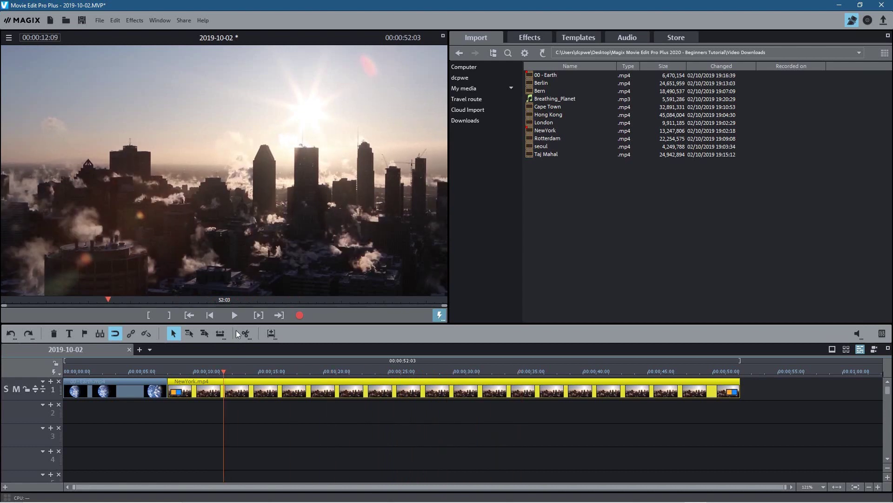
pyautogui.click(234, 315)
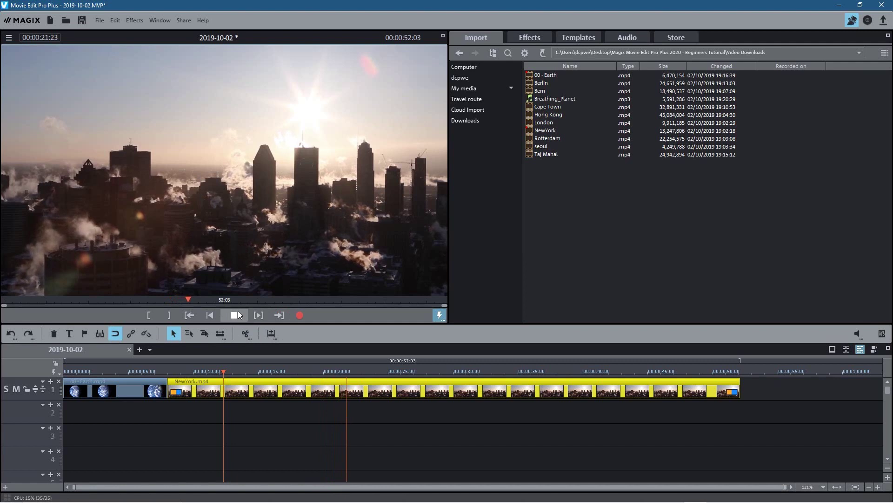
pyautogui.click(234, 315)
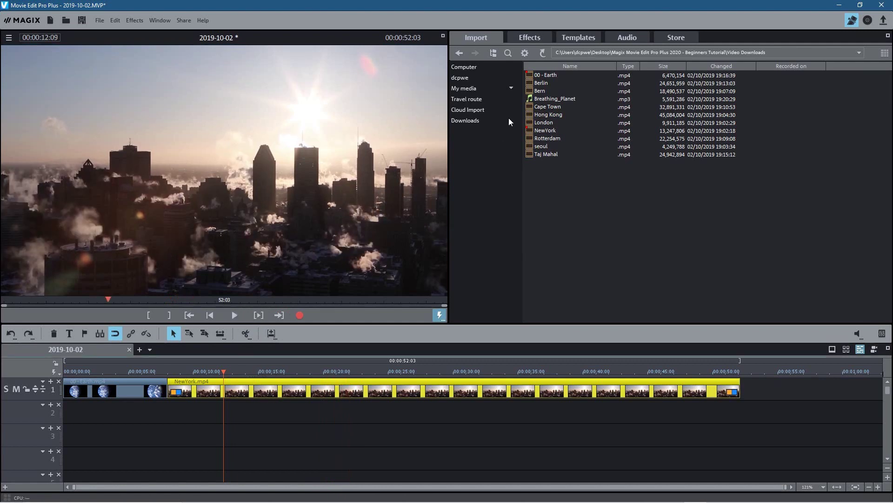
# - Set the speed factor of the NewYork.mp4 clip to 3.00 using the Speed effect
pyautogui.click(540, 39)
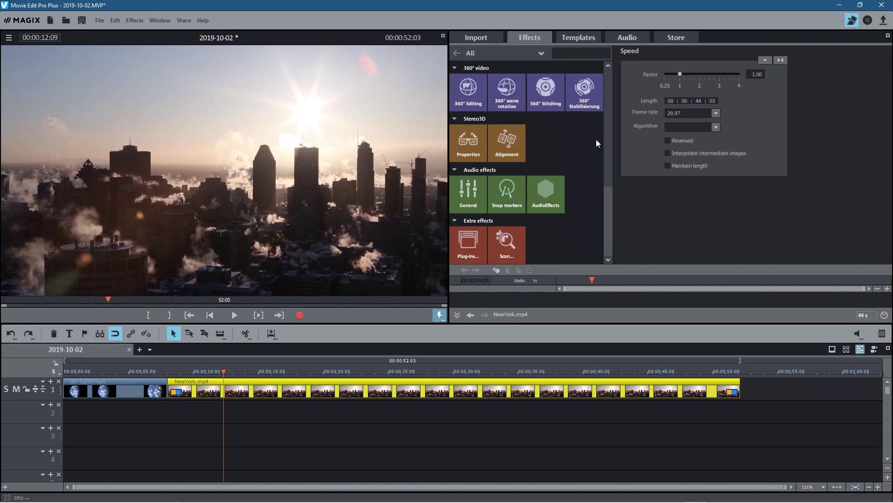
pyautogui.scroll(-5, 594, 149)
pyautogui.scroll(-1, 607, 116)
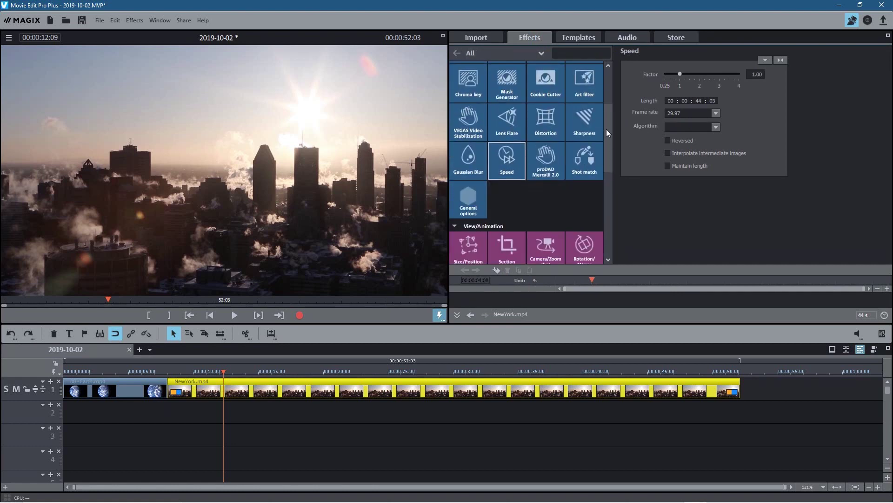
pyautogui.moveTo(607, 130); pyautogui.dragTo(607, 113)
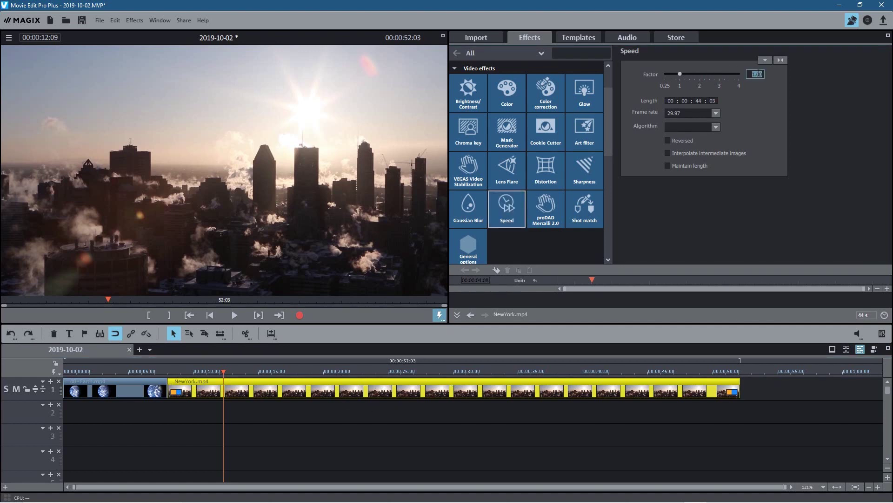
pyautogui.press('Return')
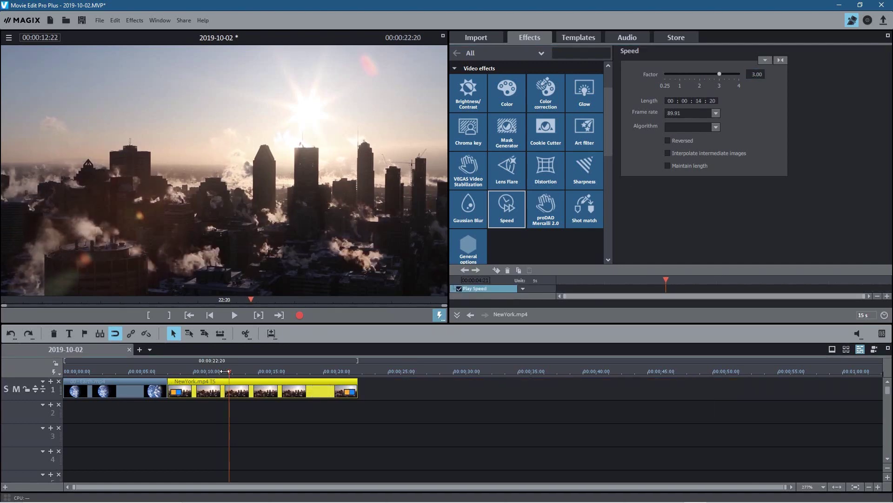
# - Play the sped-up NewYork.mp4 clip from its start to check the motion
pyautogui.moveTo(230, 371); pyautogui.dragTo(168, 371)
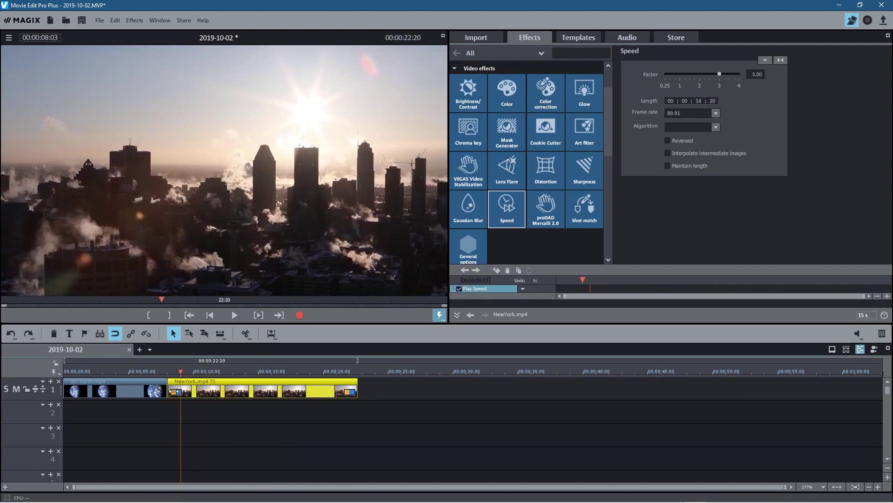
pyautogui.click(235, 315)
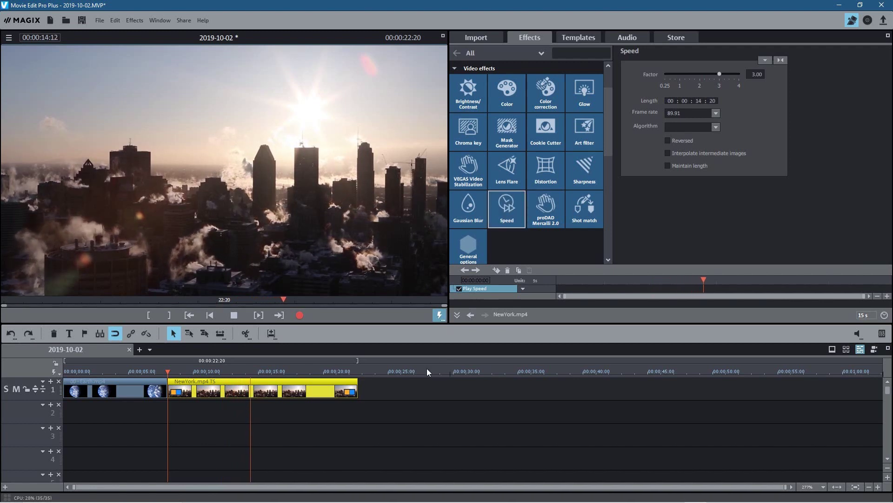
pyautogui.click(234, 315)
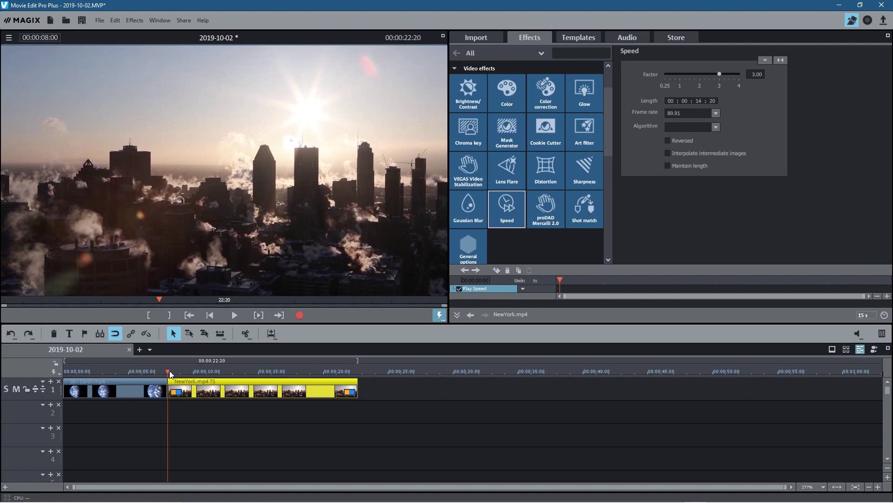
# - Split NewYork.mp4 at 00:00:16:00 and delete the part after the cut
pyautogui.moveTo(167, 371)
pyautogui.mouseDown()
pyautogui.moveTo(318, 371)
pyautogui.moveTo(263, 376)
pyautogui.moveTo(271, 375)
pyautogui.mouseUp()
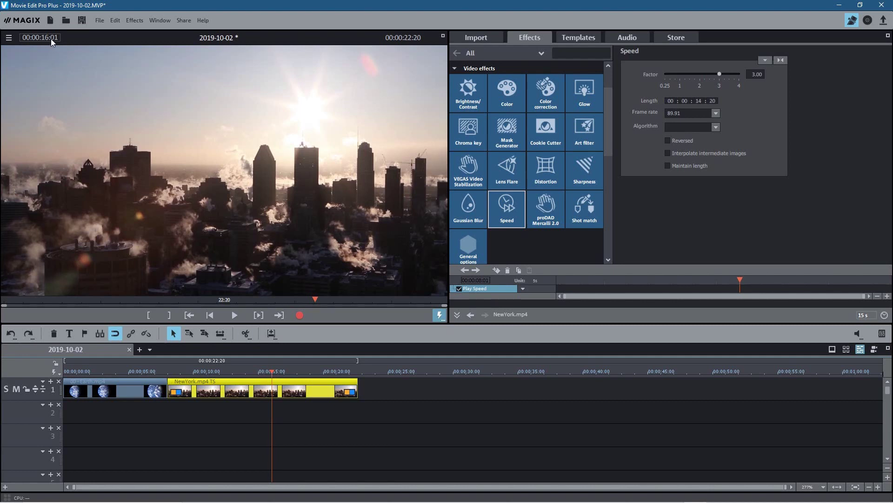
pyautogui.click(293, 425)
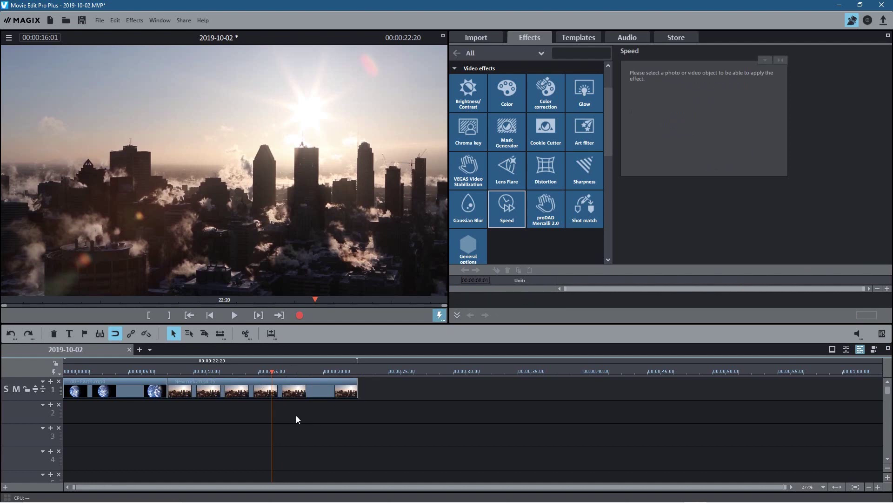
pyautogui.scroll(5, 297, 418)
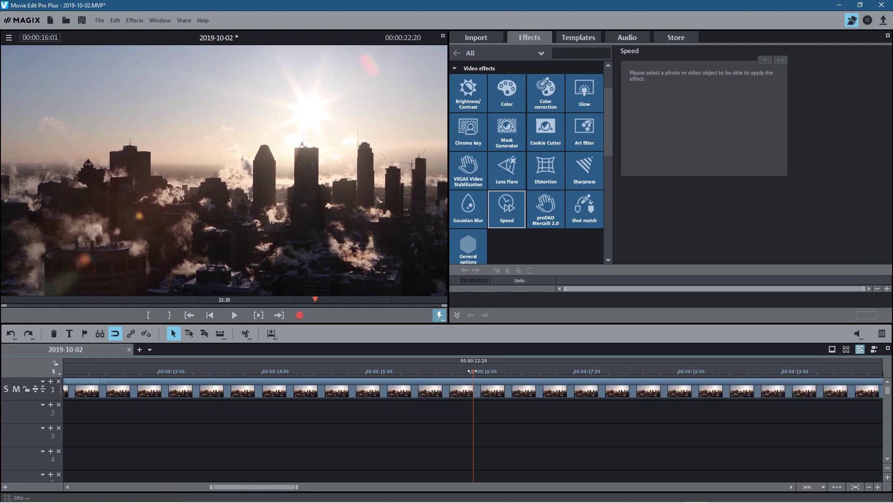
pyautogui.moveTo(473, 371); pyautogui.dragTo(469, 370)
pyautogui.click(499, 392)
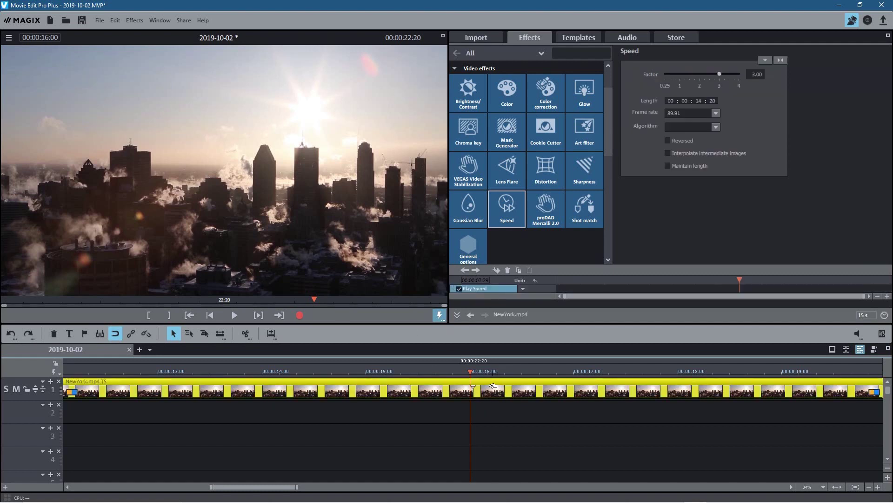
pyautogui.click(245, 333)
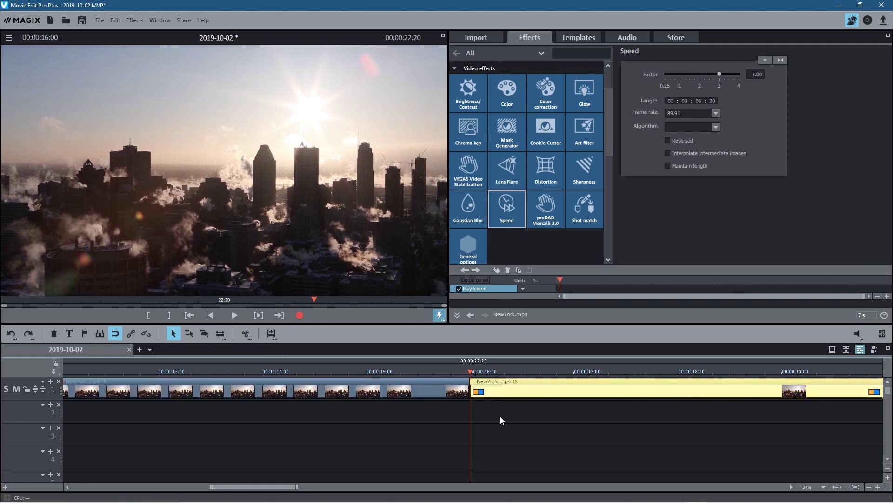
pyautogui.moveTo(520, 387); pyautogui.dragTo(531, 387)
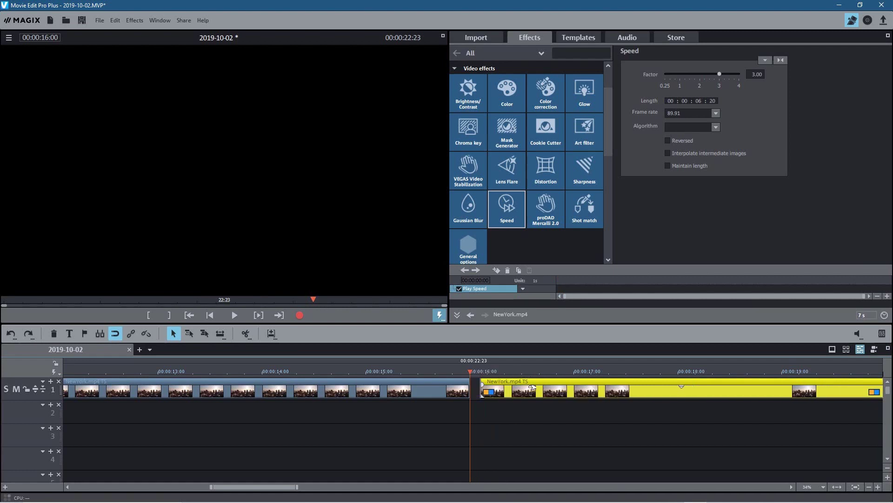
pyautogui.press('Delete')
# - Play the cut from the Earth clip to NewYork.mp4 from just before the join
pyautogui.scroll(-5, 382, 431)
pyautogui.scroll(3, 326, 424)
pyautogui.moveTo(253, 373)
pyautogui.mouseDown()
pyautogui.moveTo(359, 373)
pyautogui.moveTo(258, 373)
pyautogui.mouseUp()
pyautogui.click(233, 316)
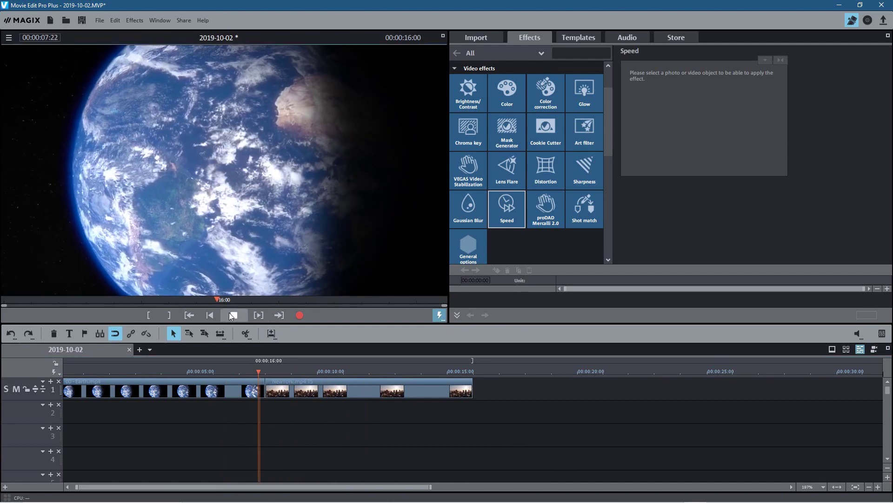
pyautogui.click(235, 317)
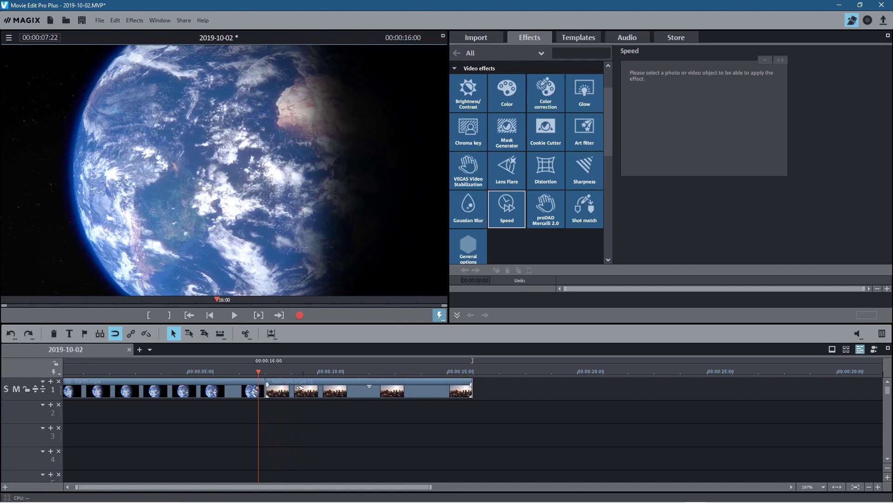
# - Move NewYork.mp4 to start at 00:00:07:00 so that it overlaps the end of the Earth clip with a crossfade
pyautogui.moveTo(259, 372); pyautogui.dragTo(199, 413)
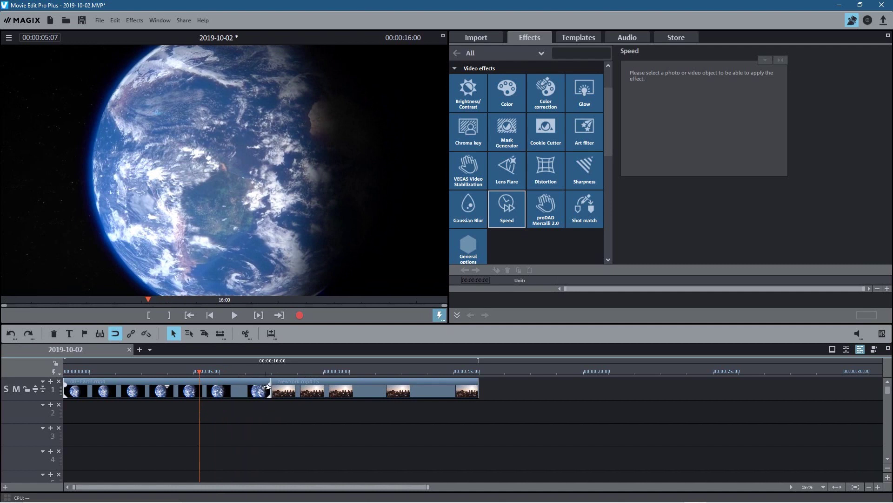
pyautogui.click(312, 383)
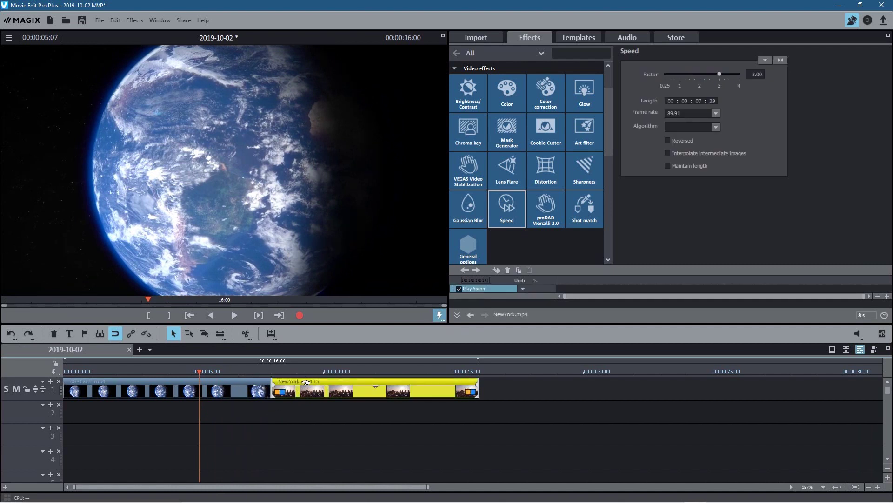
pyautogui.moveTo(305, 382)
pyautogui.mouseDown()
pyautogui.moveTo(294, 388)
pyautogui.moveTo(305, 390)
pyautogui.mouseUp()
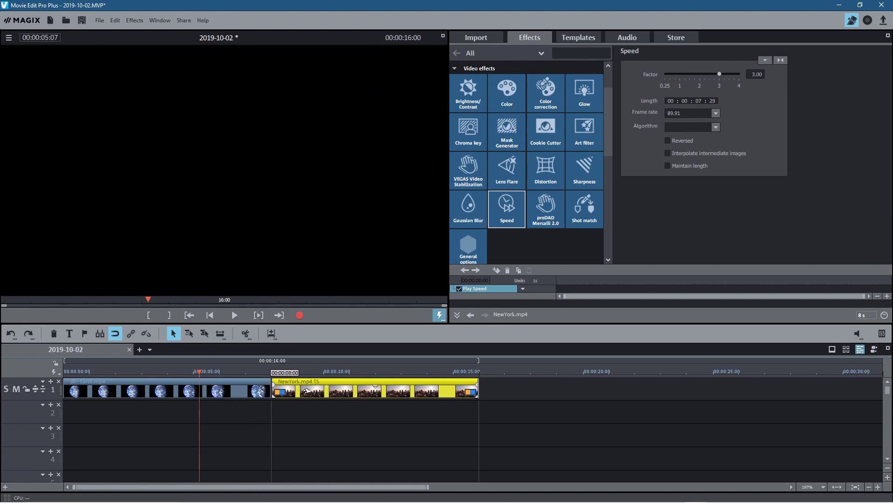
pyautogui.moveTo(301, 391); pyautogui.dragTo(306, 391)
pyautogui.moveTo(305, 391); pyautogui.dragTo(305, 390)
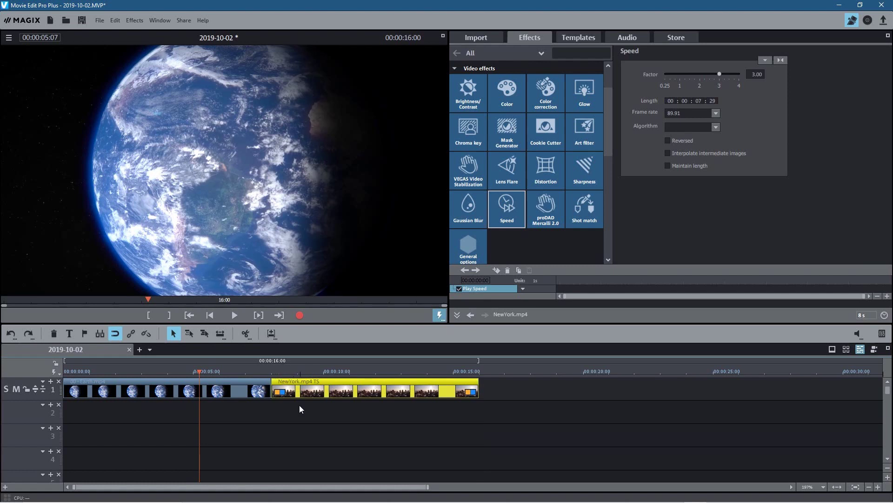
pyautogui.scroll(2, 299, 406)
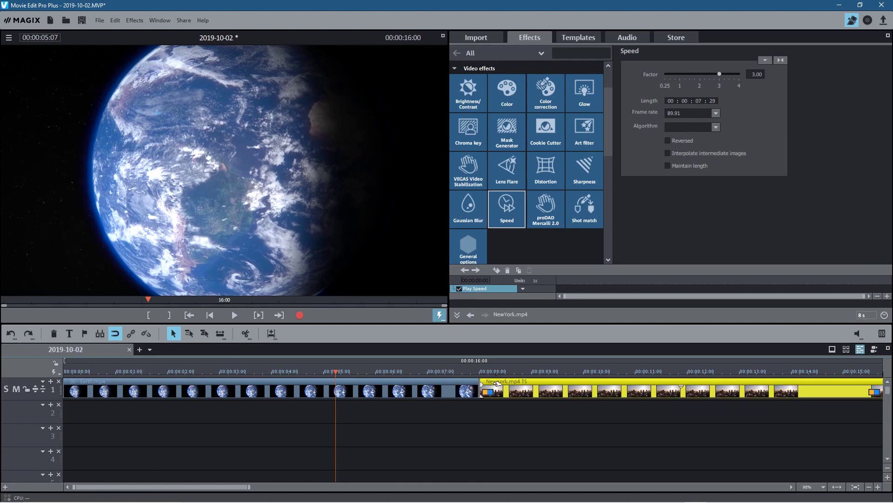
pyautogui.click(501, 394)
pyautogui.click(511, 384)
pyautogui.moveTo(503, 381); pyautogui.dragTo(507, 383)
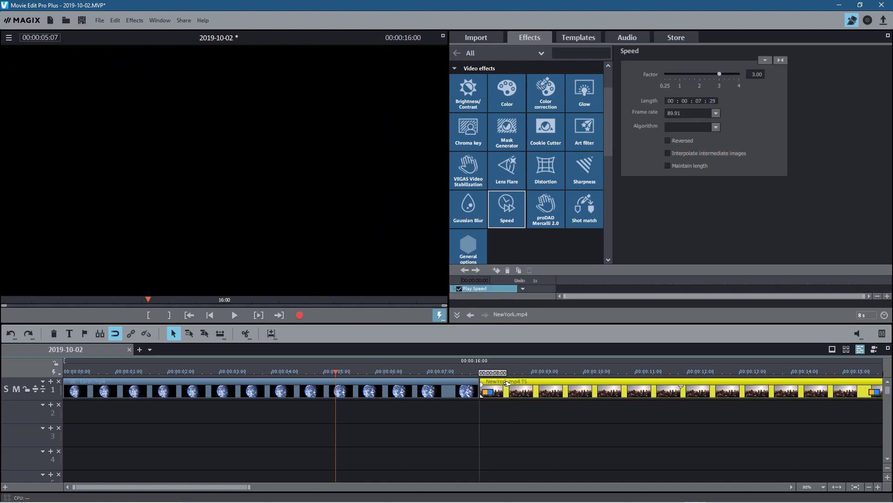
pyautogui.moveTo(506, 384); pyautogui.dragTo(451, 385)
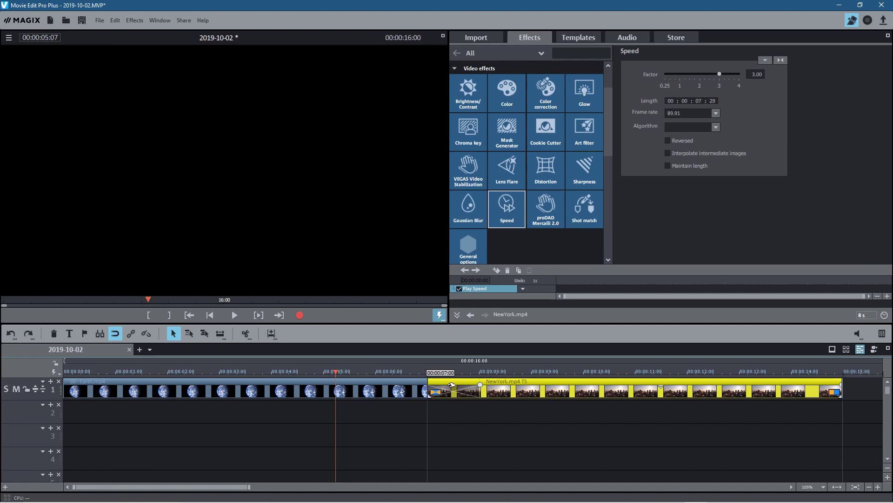
pyautogui.moveTo(451, 384); pyautogui.dragTo(451, 385)
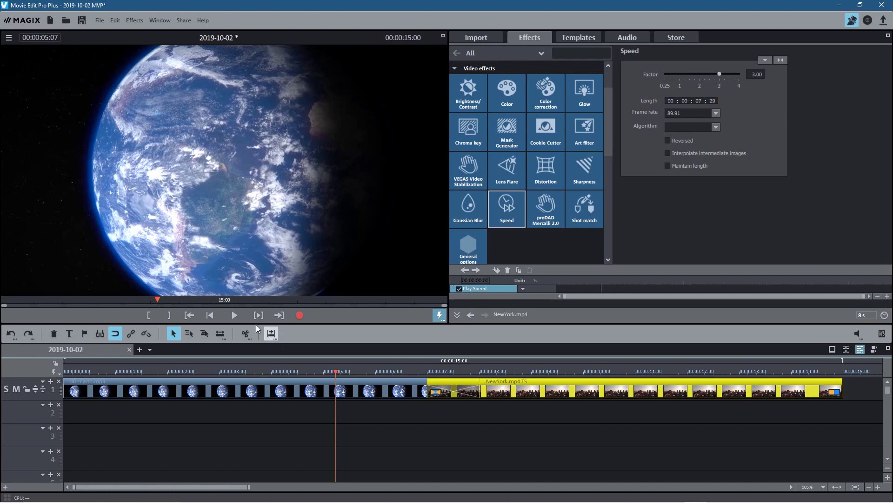
# - Play the crossfade from 00:00:05:07 and save the project
pyautogui.click(234, 315)
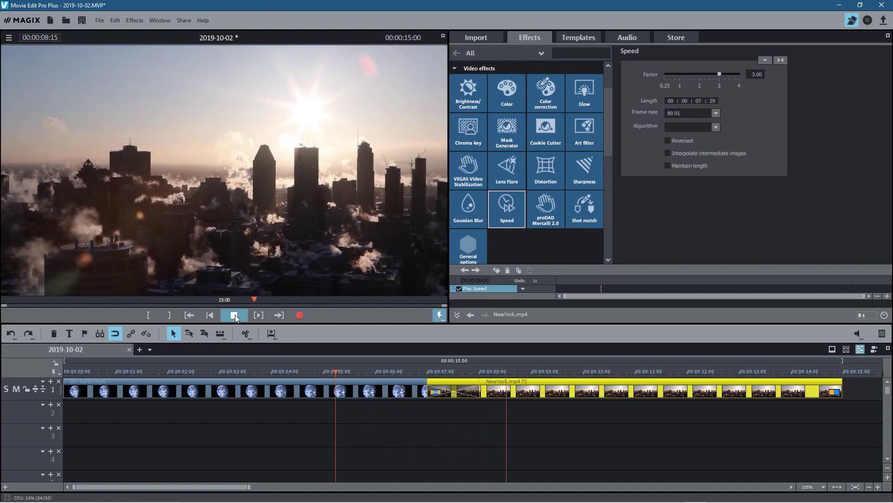
pyautogui.click(234, 315)
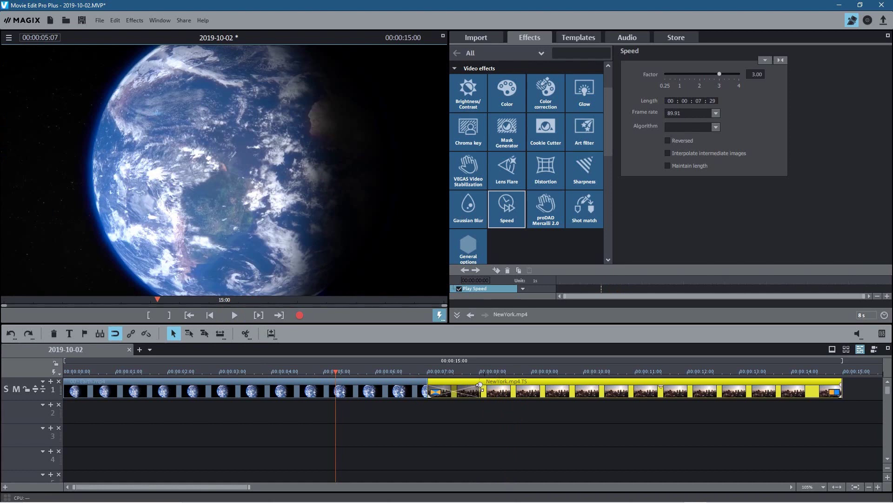
pyautogui.click(82, 20)
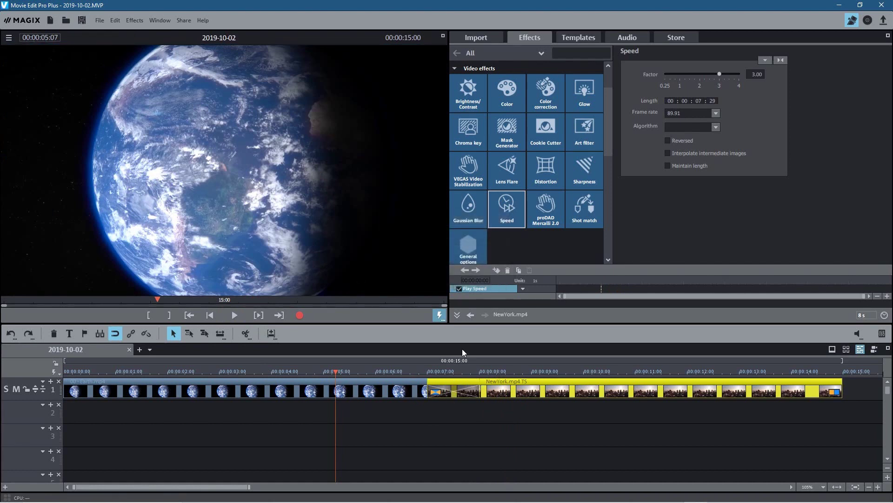
# - Display the Shapes & objects Basic transition templates with Small previews
pyautogui.click(576, 38)
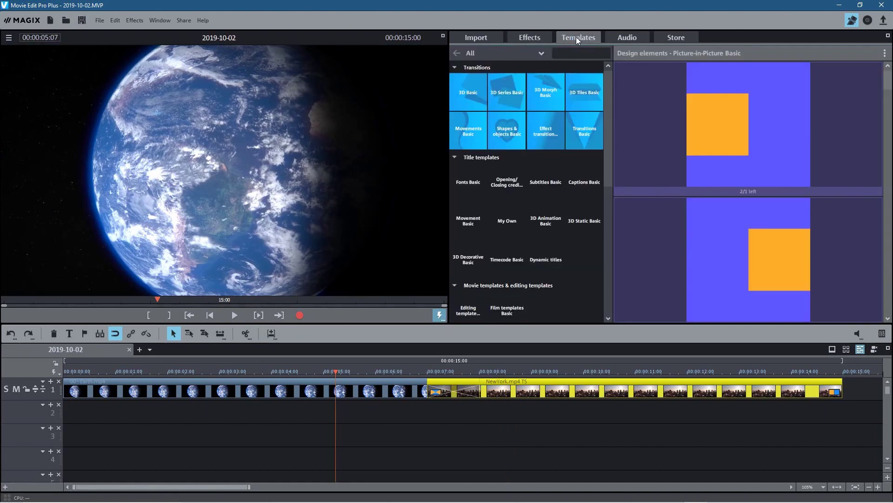
pyautogui.click(520, 127)
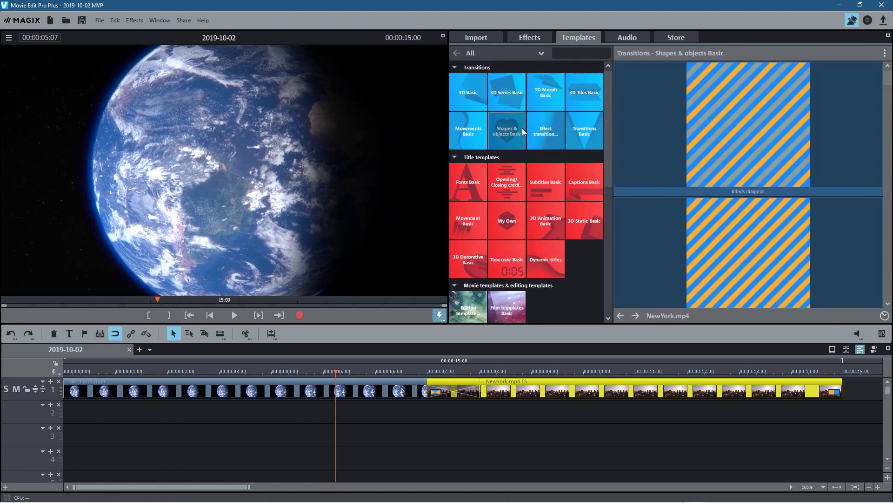
pyautogui.click(885, 53)
pyautogui.moveTo(843, 50); pyautogui.dragTo(842, 77)
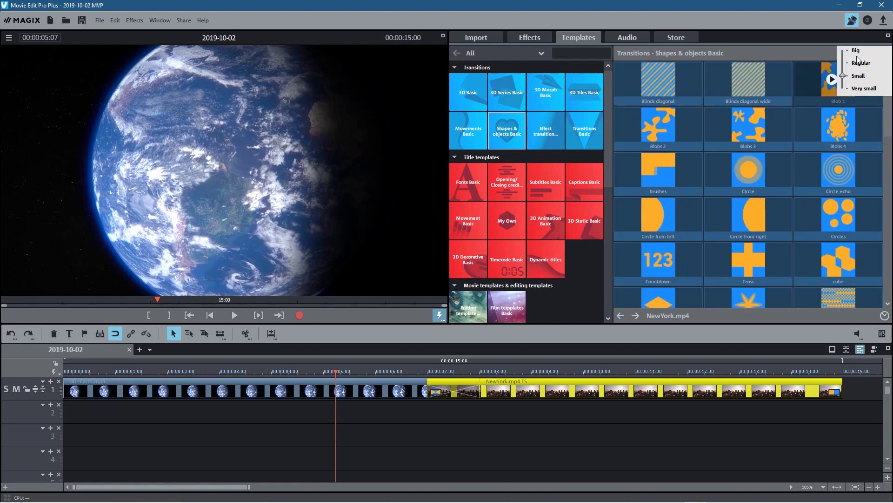
pyautogui.moveTo(847, 69)
pyautogui.mouseDown()
pyautogui.moveTo(844, 60)
pyautogui.moveTo(842, 113)
pyautogui.moveTo(843, 79)
pyautogui.mouseUp()
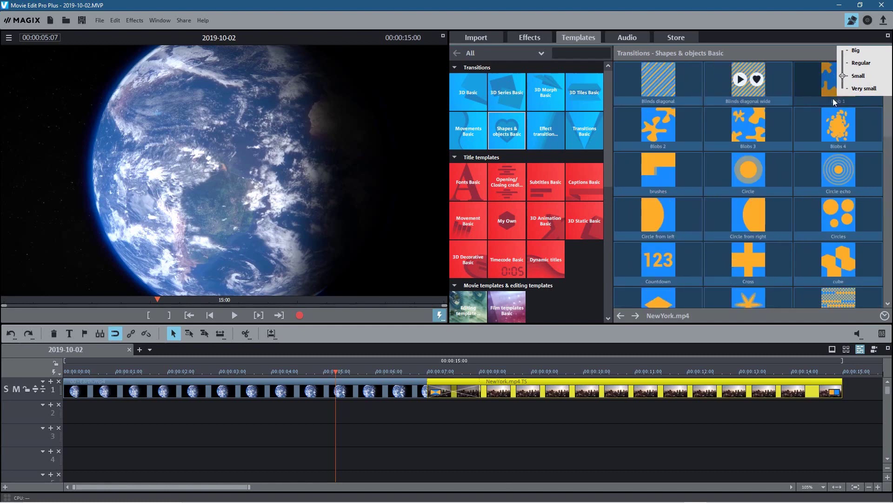
pyautogui.click(776, 48)
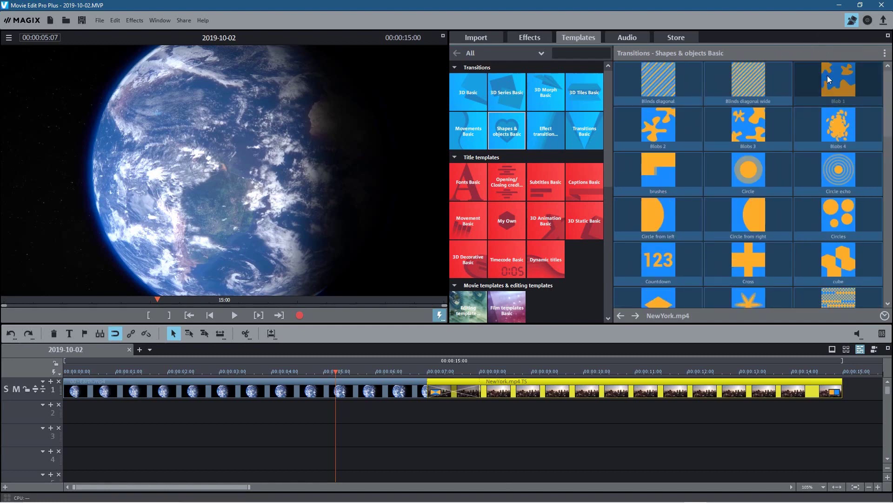
# - Preview the Circles transition and apply it to the overlap between the Earth and NewYork.mp4 clips
pyautogui.scroll(-1, 737, 175)
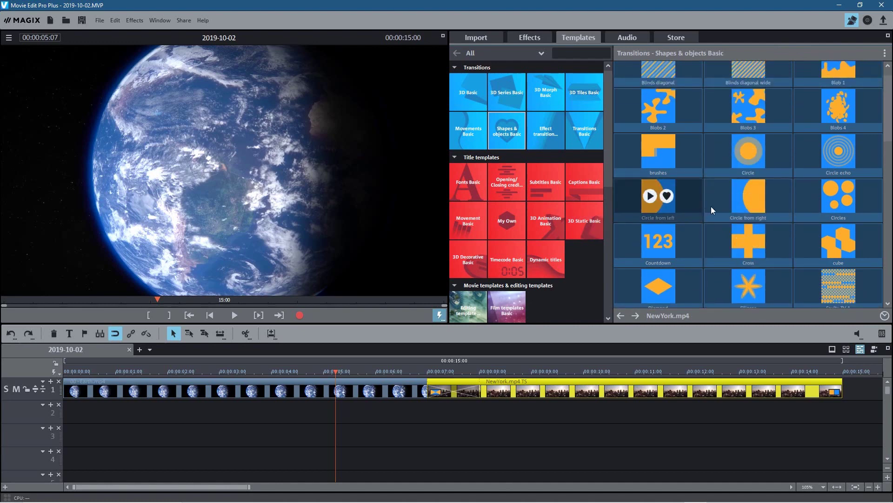
pyautogui.scroll(-1, 711, 205)
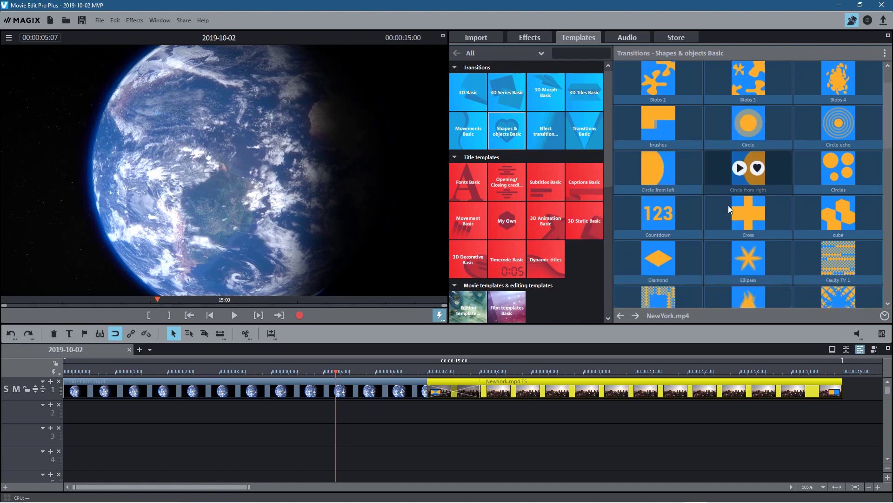
pyautogui.click(830, 168)
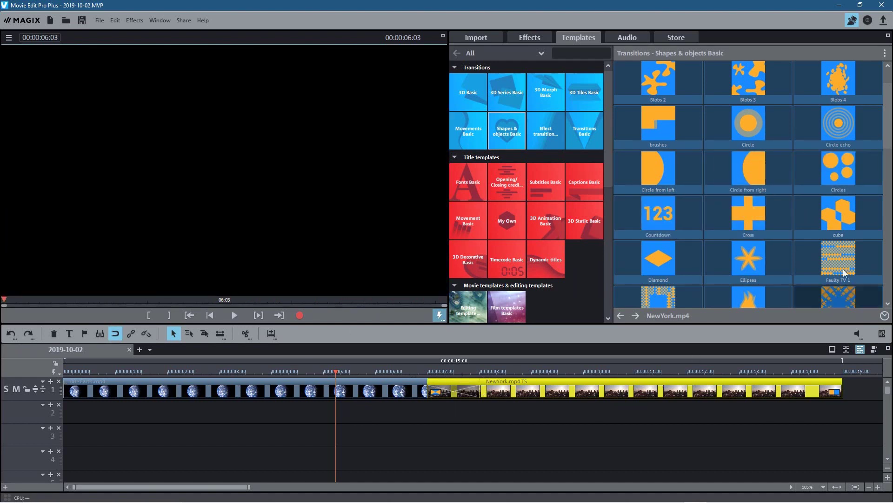
pyautogui.moveTo(640, 334); pyautogui.dragTo(446, 390)
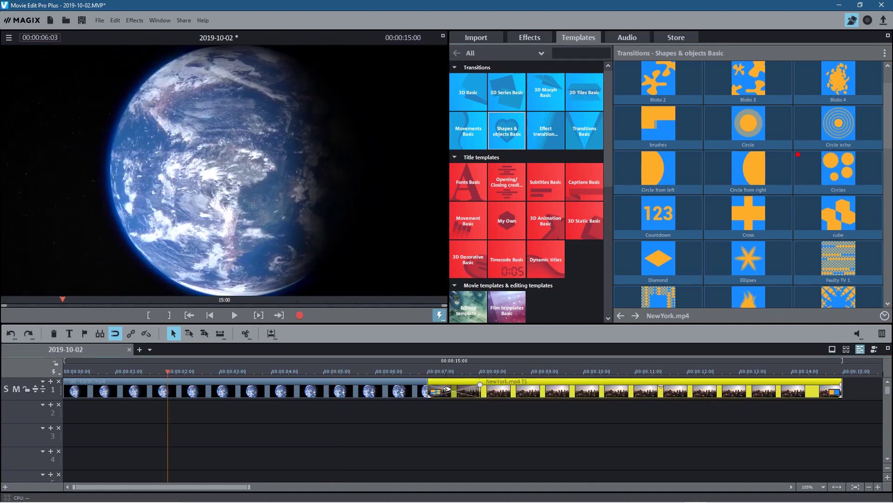
# - Play the Circles transition between the Earth and NewYork.mp4 clips from 00:00:06:20
pyautogui.click(417, 373)
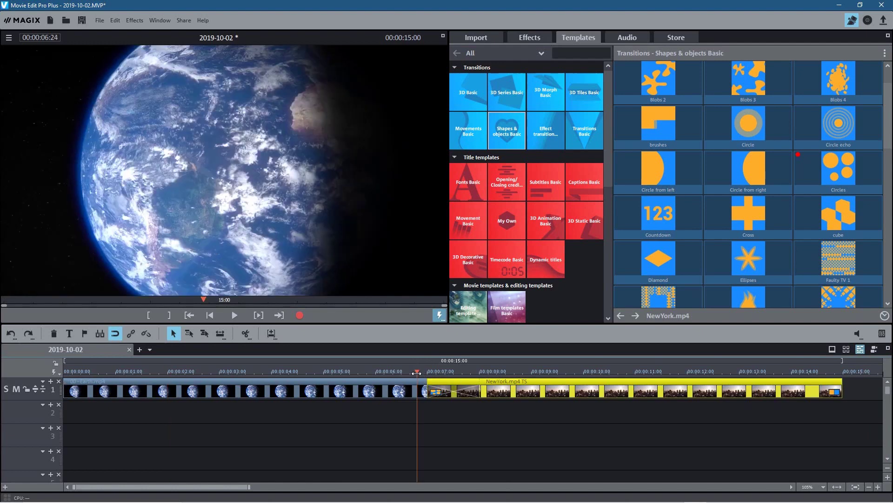
pyautogui.click(234, 317)
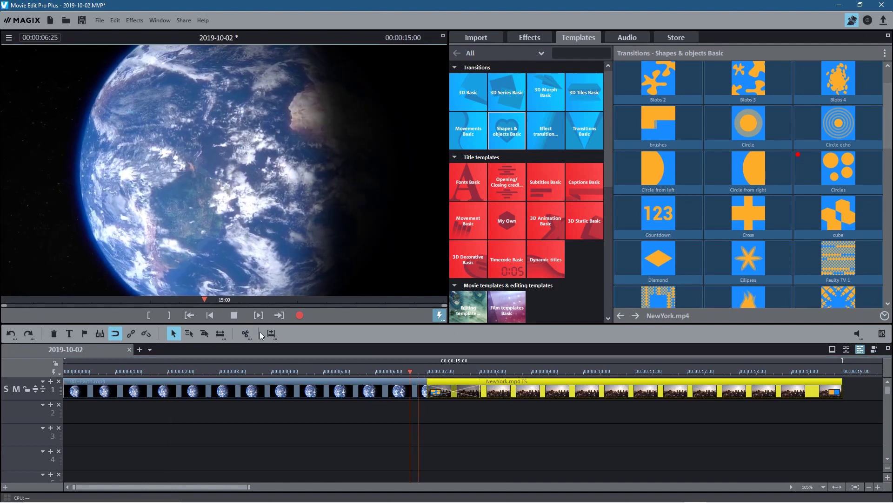
pyautogui.click(239, 315)
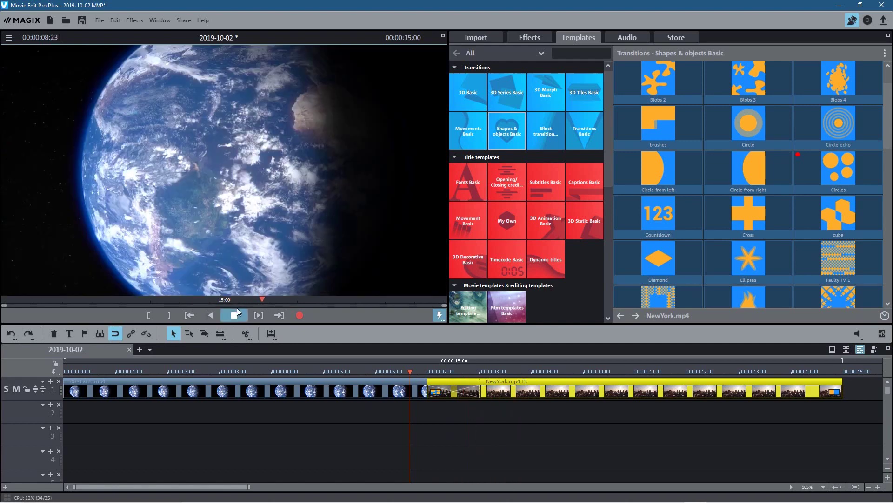
pyautogui.click(235, 316)
pyautogui.click(236, 317)
pyautogui.click(235, 317)
pyautogui.click(236, 316)
# - Apply the lines transition to the overlap between the Earth and NewYork.mp4 clips and play it from 00:00:06:22
pyautogui.moveTo(842, 164)
pyautogui.scroll(-4, 781, 172)
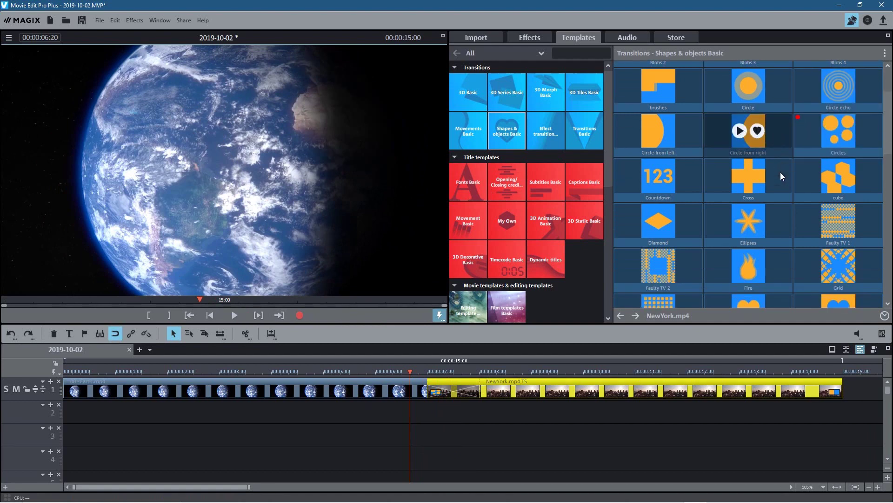
pyautogui.scroll(-3, 784, 177)
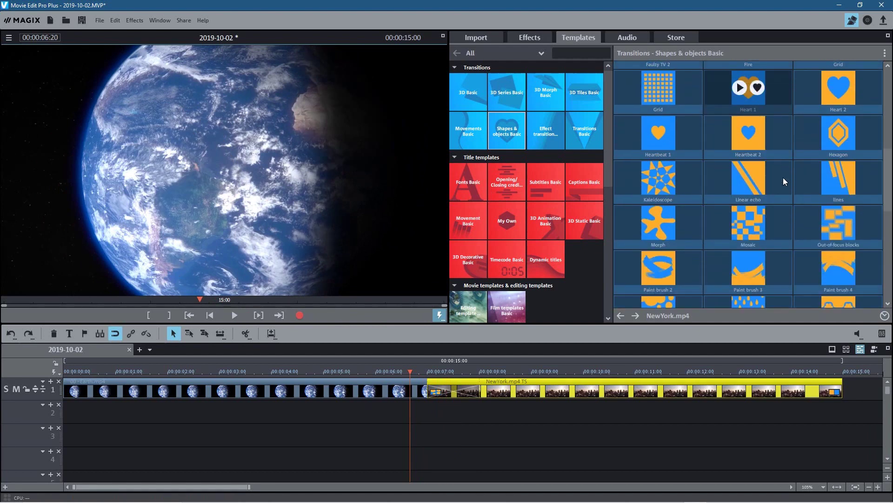
pyautogui.moveTo(815, 113); pyautogui.dragTo(447, 385)
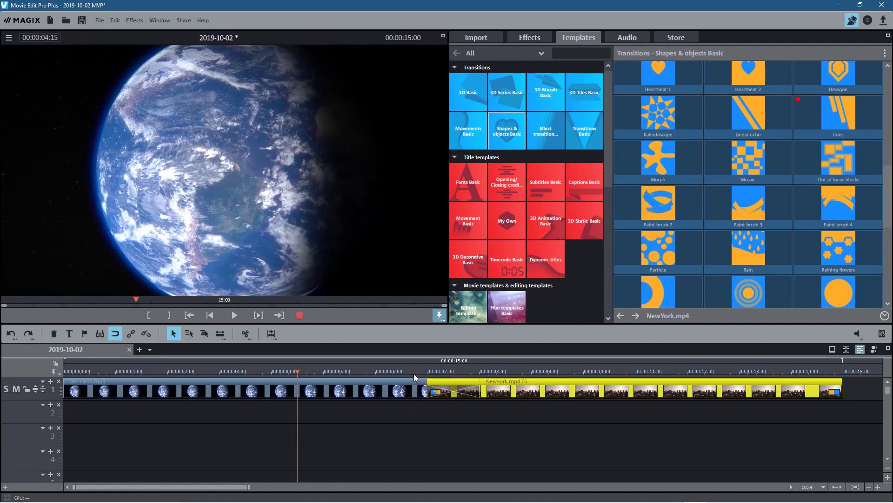
pyautogui.click(414, 373)
pyautogui.click(235, 315)
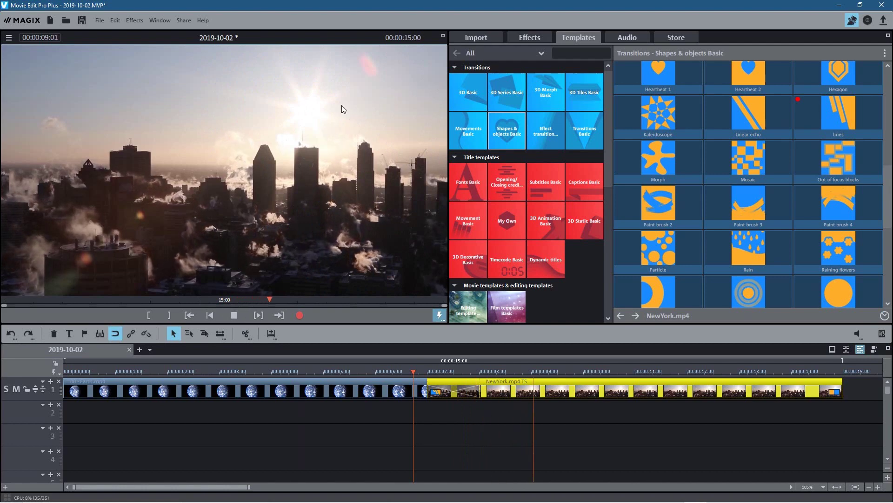
pyautogui.click(235, 317)
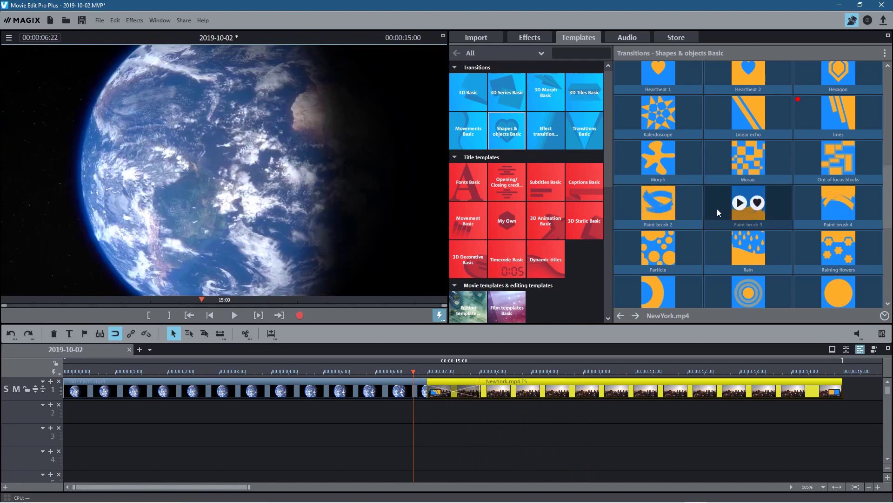
# - Apply the Rain transition to the overlap between the Earth and NewYork.mp4 clips and play it from 00:00:06:22
pyautogui.moveTo(728, 244); pyautogui.dragTo(449, 387)
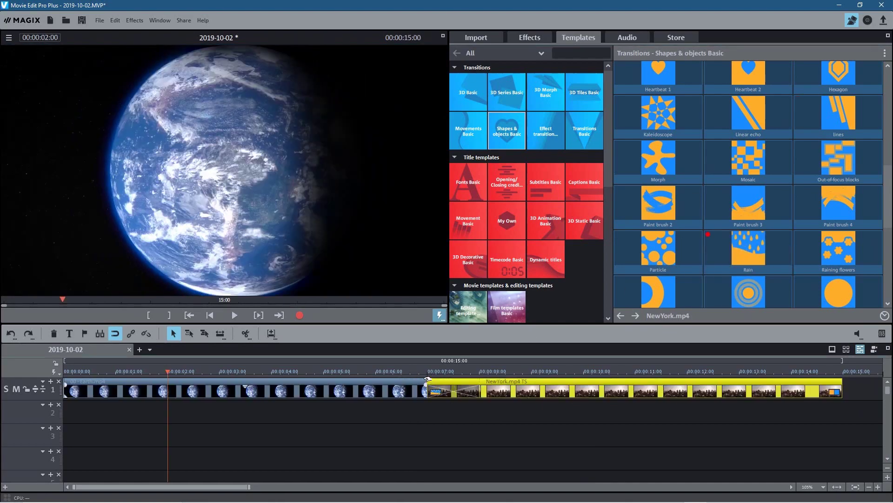
pyautogui.click(234, 317)
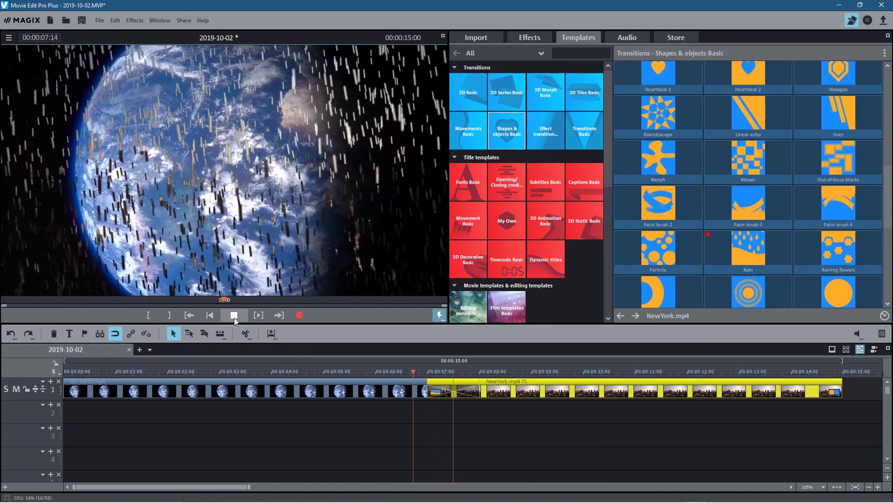
pyautogui.click(233, 316)
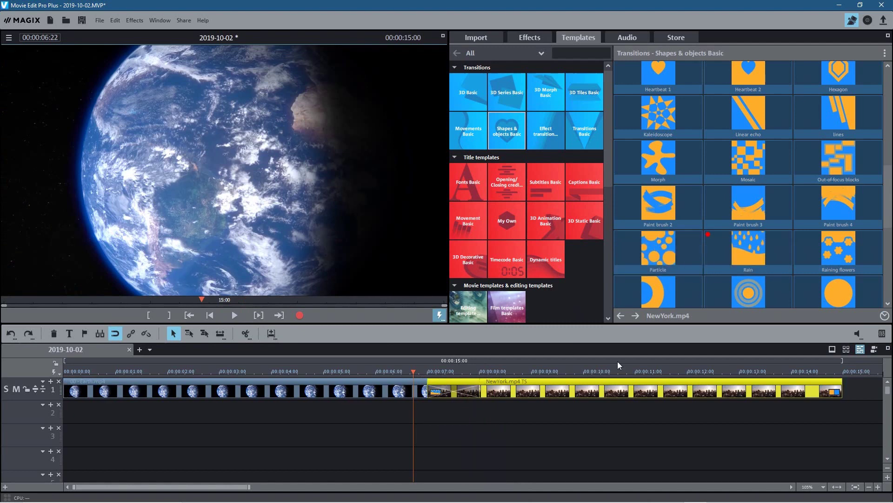
pyautogui.moveTo(730, 245)
pyautogui.moveTo(722, 256); pyautogui.dragTo(394, 428)
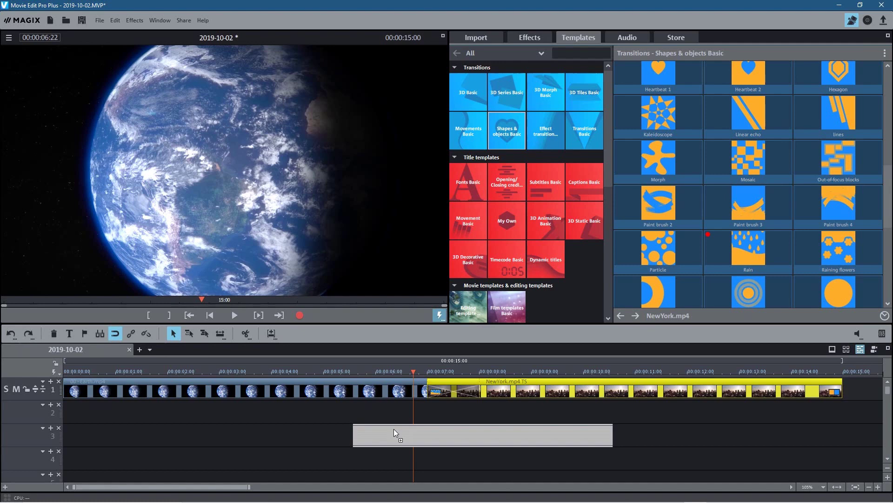
pyautogui.moveTo(394, 429)
pyautogui.mouseDown()
pyautogui.moveTo(461, 389)
pyautogui.moveTo(399, 435)
pyautogui.mouseUp()
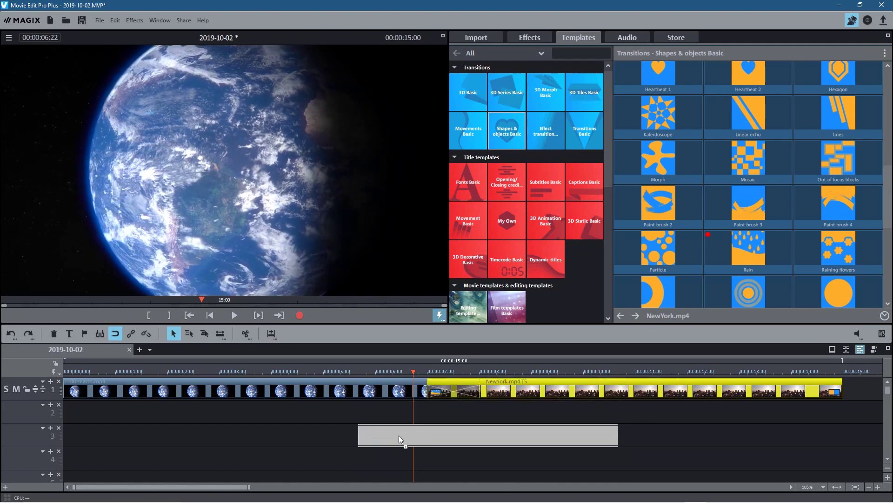
pyautogui.moveTo(399, 434); pyautogui.dragTo(719, 247)
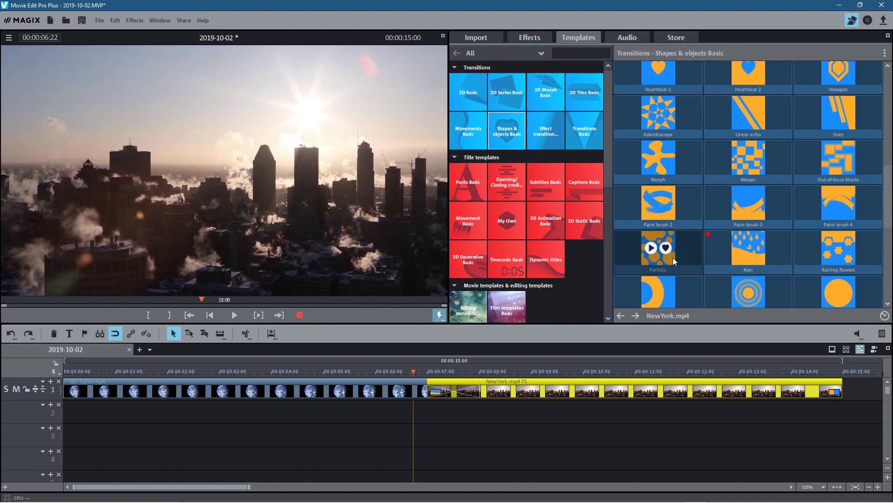
# - Replace the overlap's transition with Circle from left and play it from 00:00:06:00
pyautogui.moveTo(879, 196)
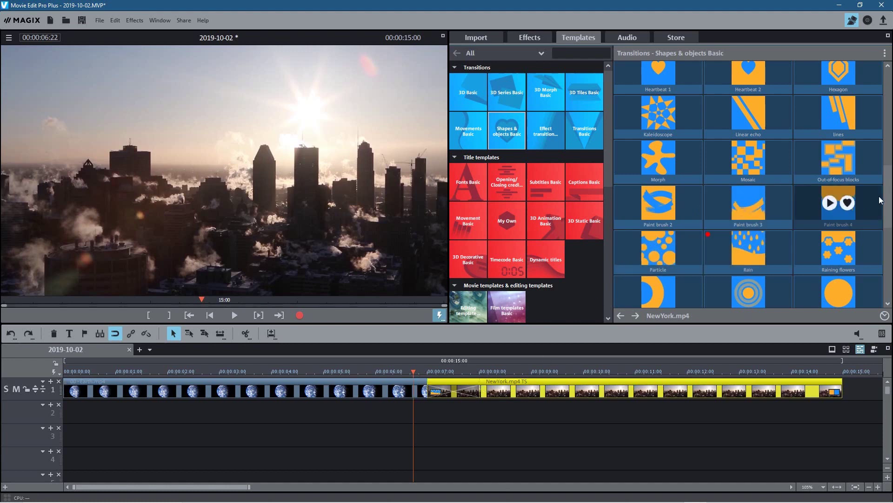
pyautogui.scroll(6, 831, 200)
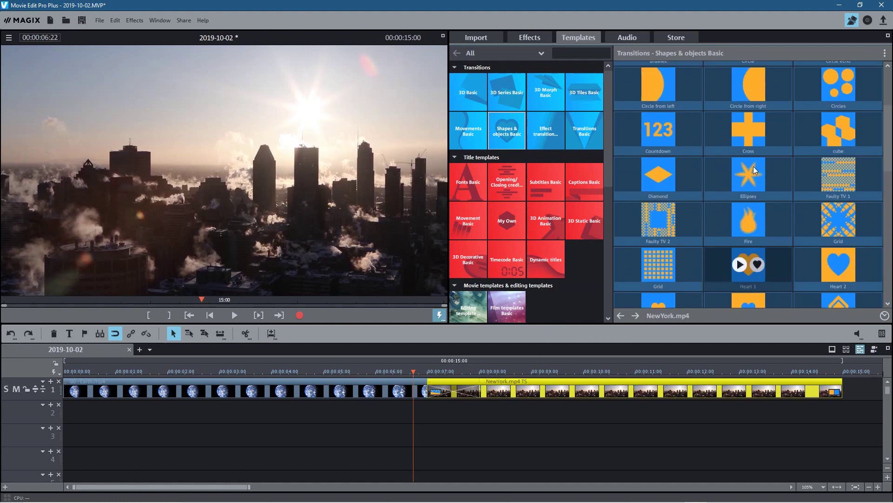
pyautogui.scroll(3, 753, 166)
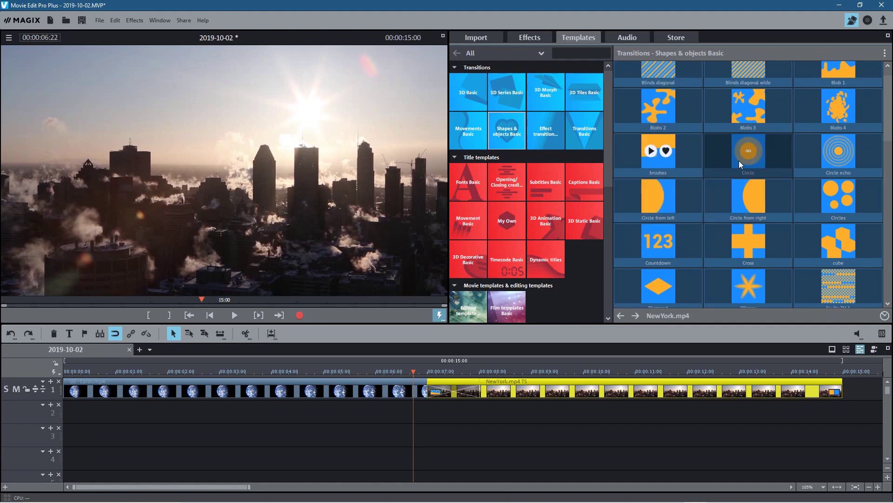
pyautogui.moveTo(757, 163)
pyautogui.moveTo(724, 157); pyautogui.dragTo(674, 206)
pyautogui.moveTo(718, 157); pyautogui.dragTo(452, 379)
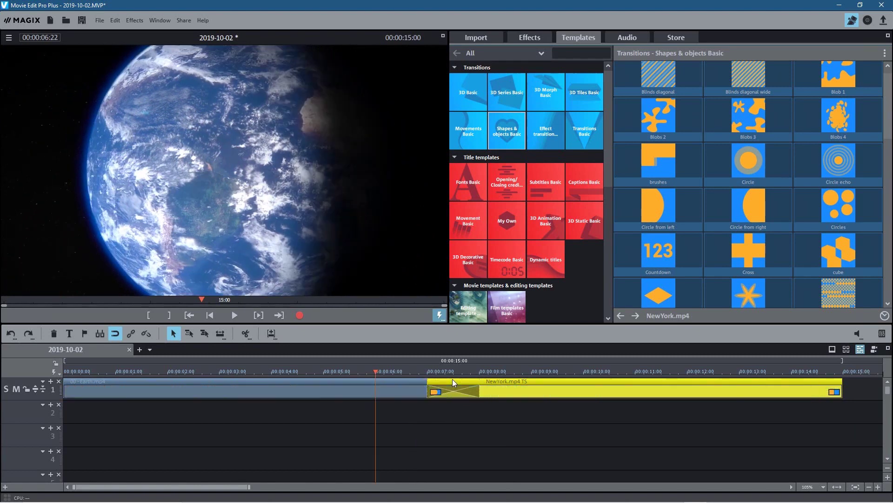
pyautogui.click(234, 315)
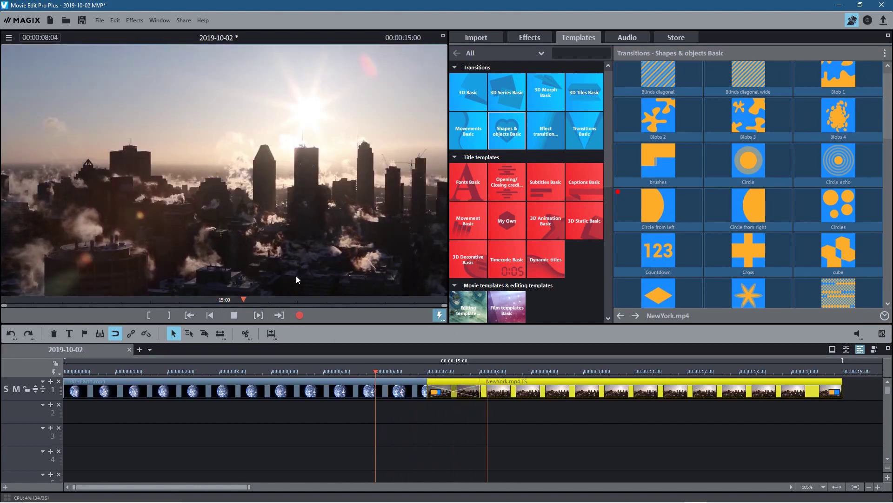
pyautogui.click(237, 315)
pyautogui.click(235, 317)
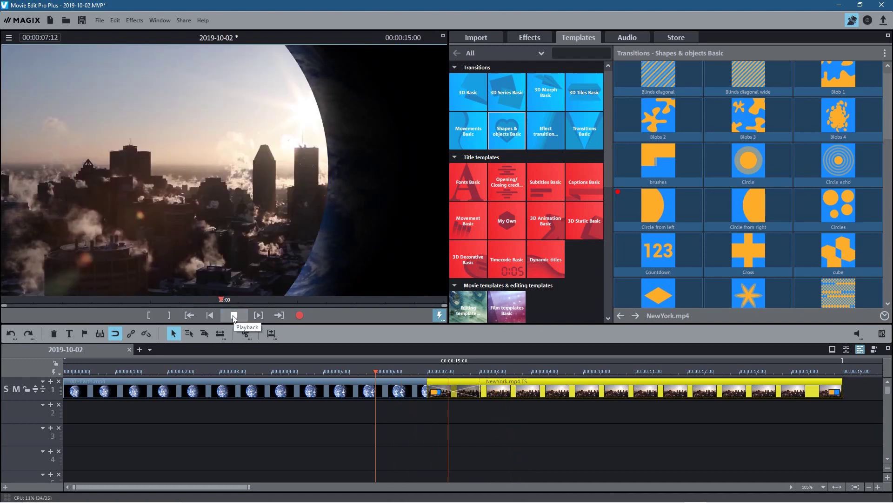
pyautogui.click(235, 316)
# - Apply the Circle echo transition to the overlap between the two clips and play it from 00:00:06:04
pyautogui.moveTo(708, 161)
pyautogui.moveTo(721, 157); pyautogui.dragTo(653, 228)
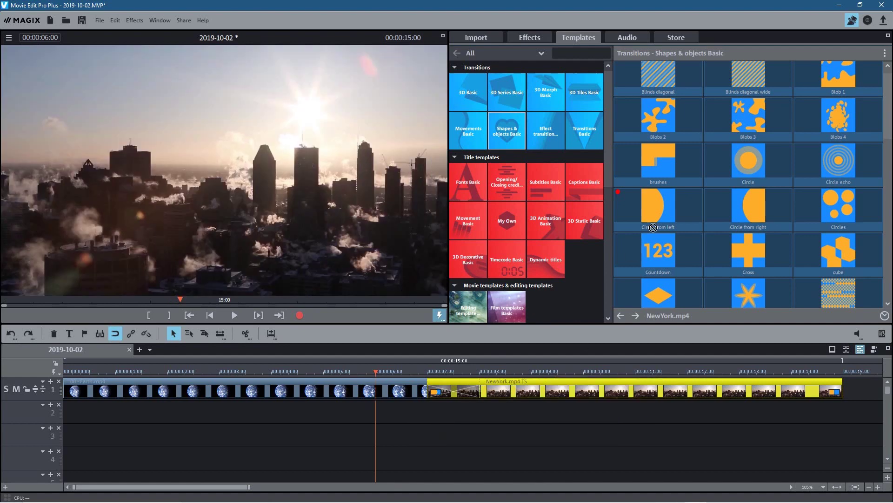
pyautogui.moveTo(723, 181); pyautogui.dragTo(452, 392)
pyautogui.click(233, 315)
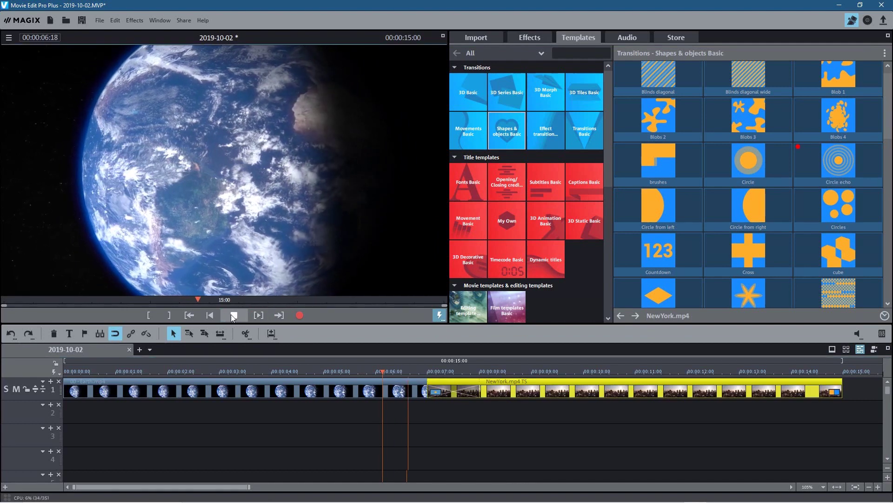
pyautogui.click(234, 316)
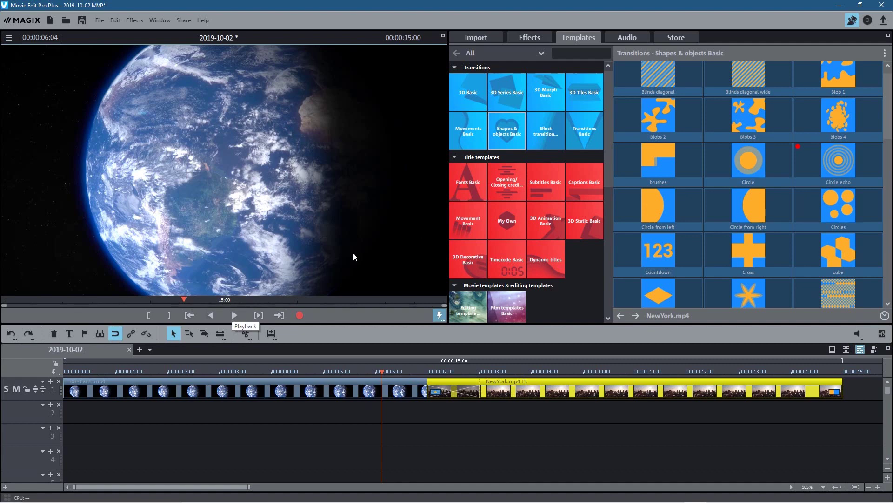
# - Apply the Faulty TV 1 transition to the overlap between the Earth and NewYork.mp4 clips and play it from 00:00:06:14
pyautogui.moveTo(737, 196)
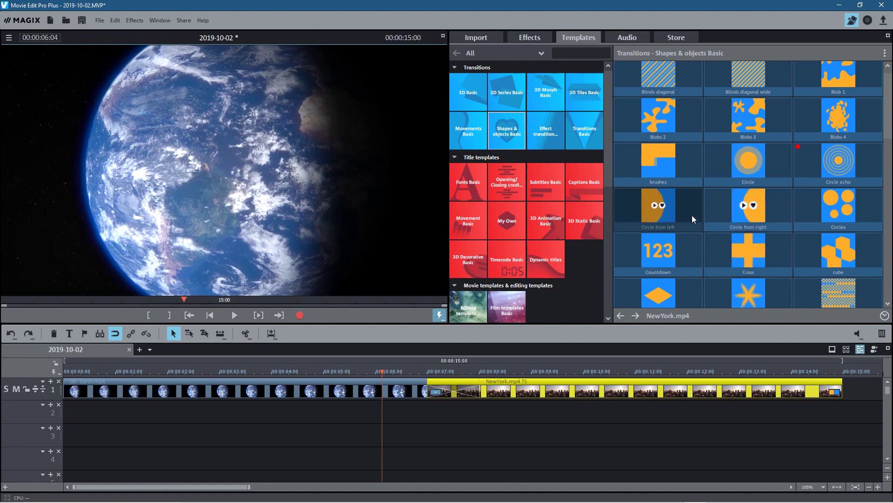
pyautogui.moveTo(728, 265)
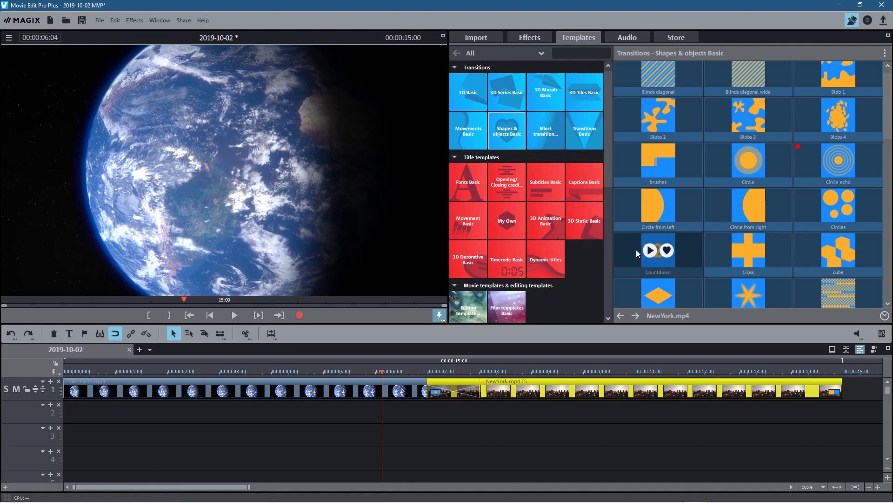
pyautogui.scroll(-3, 630, 256)
pyautogui.scroll(-1, 632, 258)
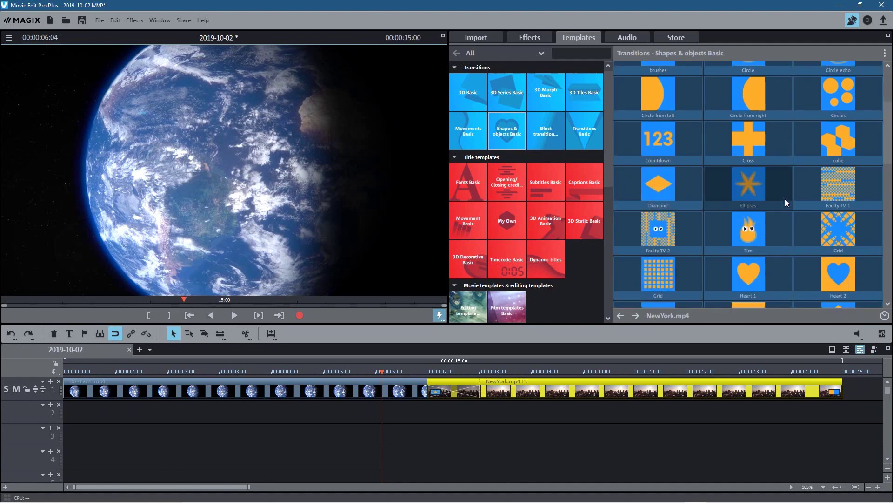
pyautogui.moveTo(816, 182); pyautogui.dragTo(452, 393)
pyautogui.click(234, 315)
pyautogui.click(404, 370)
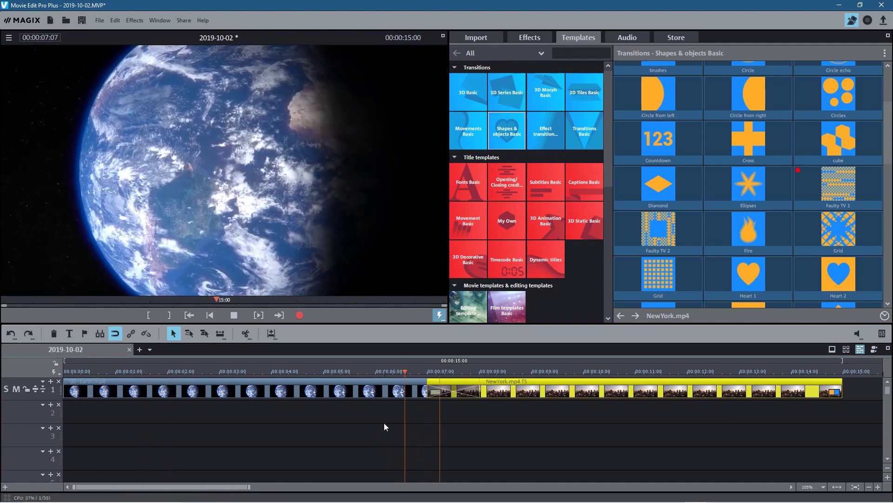
pyautogui.click(400, 370)
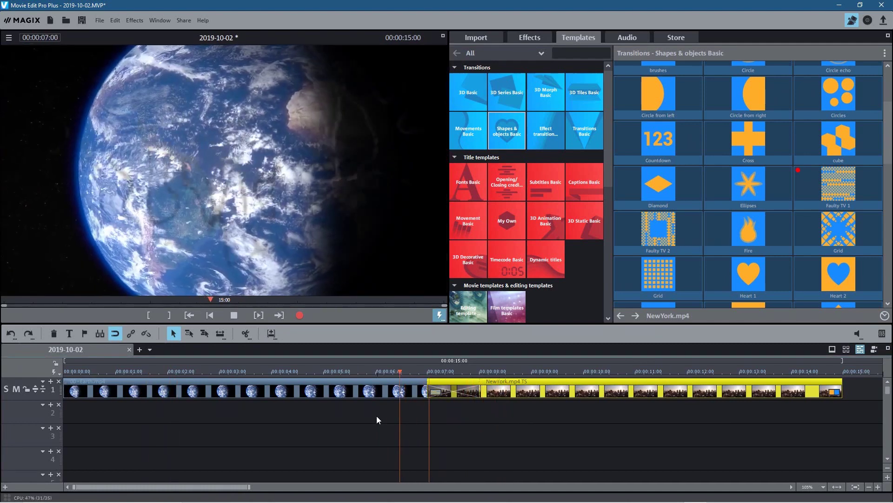
pyautogui.click(235, 315)
# - Try lengthening the transition by moving NewYork.mp4 much earlier over the Earth clip, and play the result from 00:00:00:24
pyautogui.moveTo(601, 392); pyautogui.dragTo(304, 393)
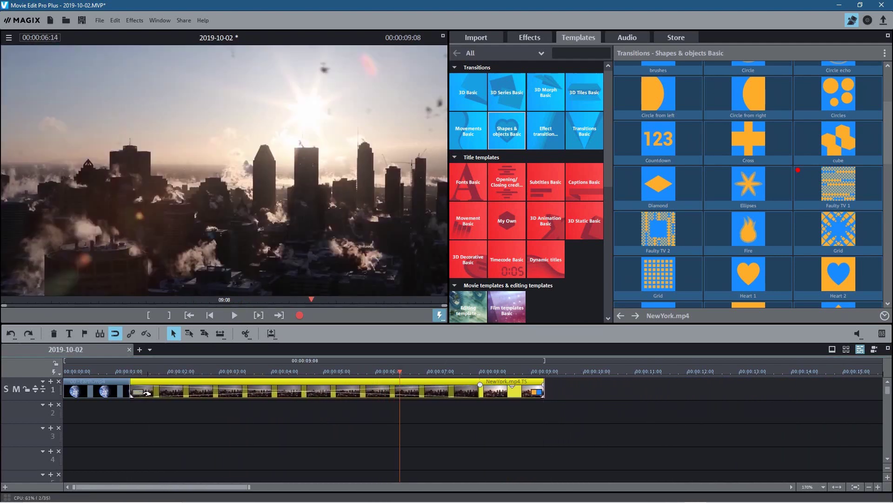
pyautogui.click(105, 372)
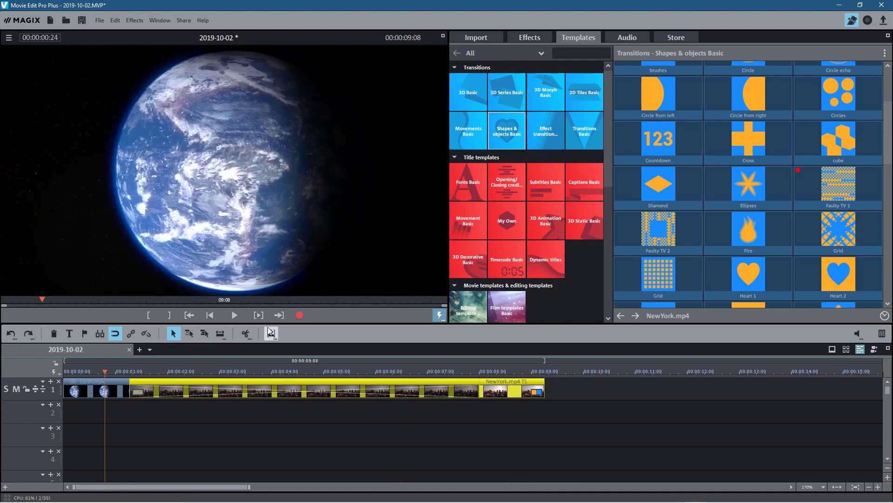
pyautogui.click(239, 315)
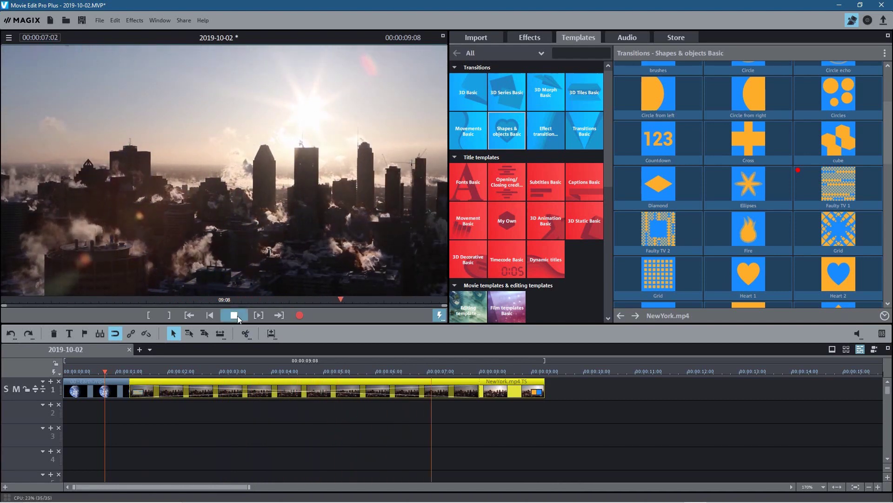
pyautogui.click(234, 315)
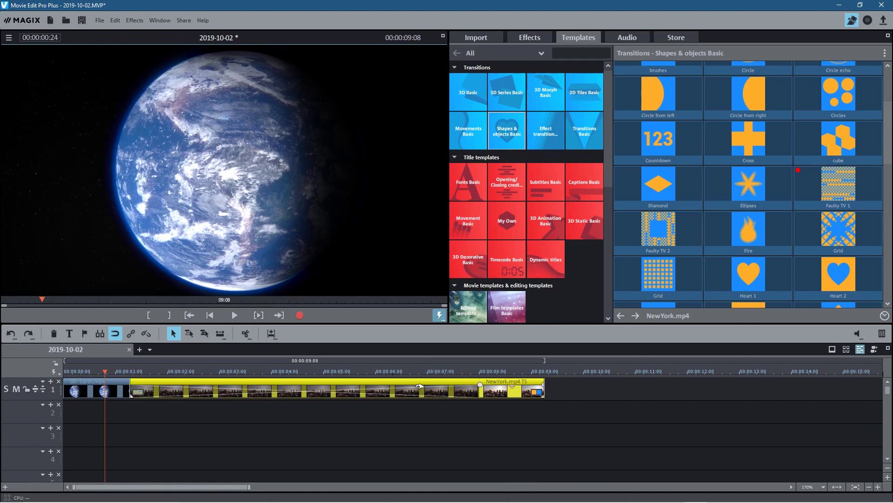
# - Deselect the clips and undo the last move of NewYork.mp4
pyautogui.click(418, 479)
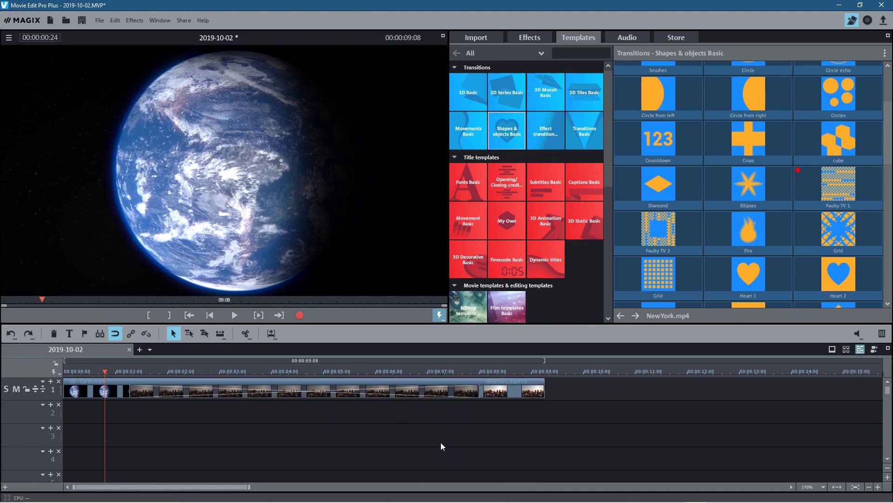
pyautogui.hotkey('ctrl', 'z')
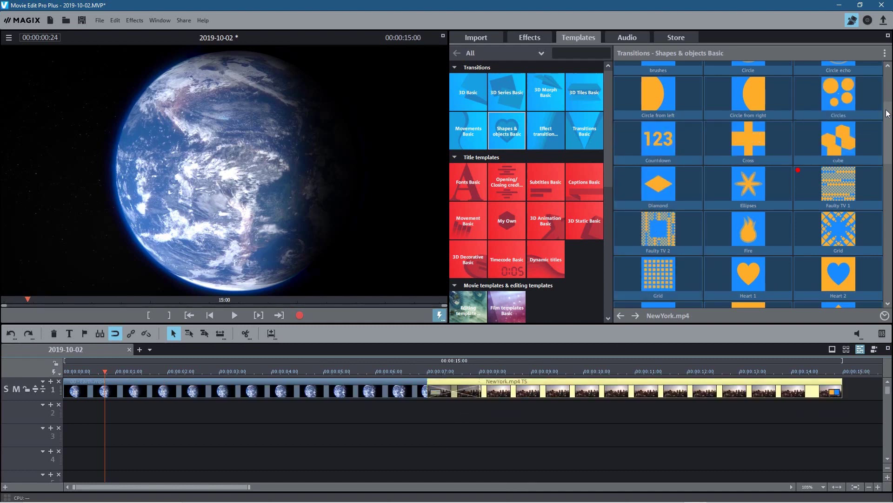
pyautogui.scroll(3, 852, 72)
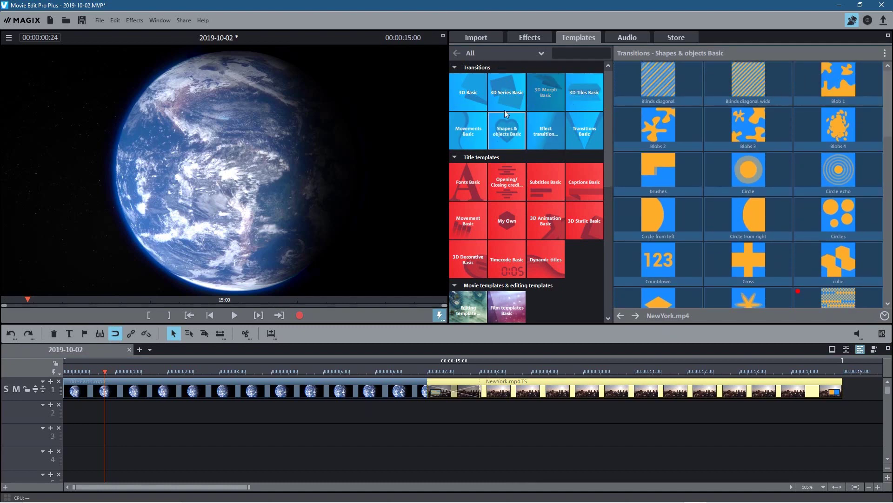
# - Look through the effect, basic, 3D and movement transition categories and finish on Shapes & objects Basic
pyautogui.click(538, 130)
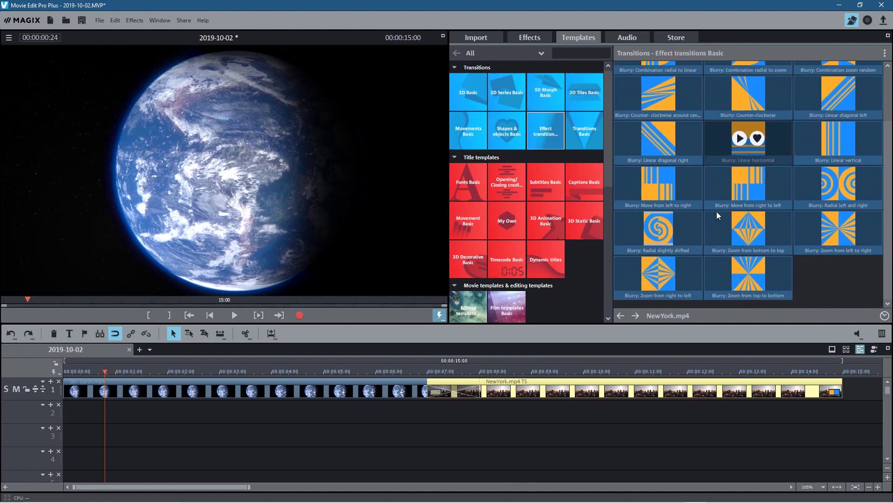
pyautogui.click(586, 126)
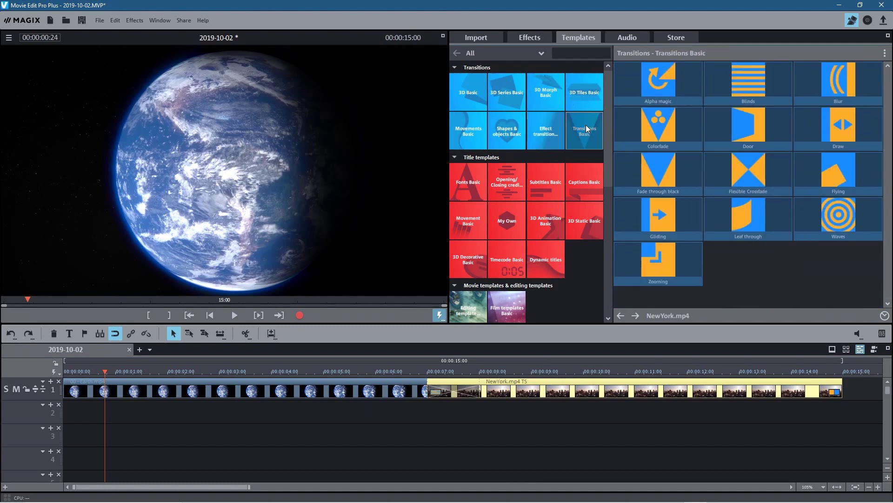
pyautogui.click(576, 95)
pyautogui.click(538, 89)
pyautogui.click(505, 89)
pyautogui.click(467, 88)
pyautogui.click(465, 132)
pyautogui.click(502, 139)
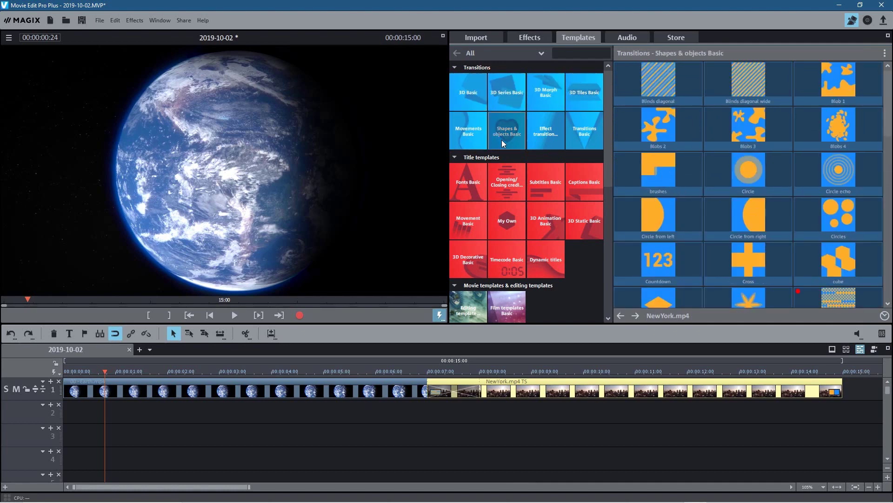
# - Apply the Circle from left transition to the overlap between the Earth and NewYork.mp4 clips and play it from 00:00:06:00
pyautogui.moveTo(774, 191)
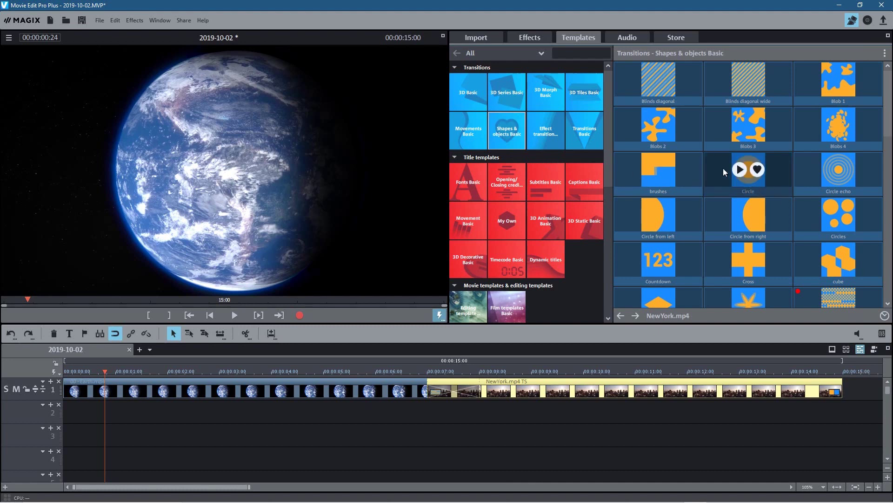
pyautogui.moveTo(718, 213)
pyautogui.scroll(-2, 717, 214)
pyautogui.scroll(2, 717, 214)
pyautogui.moveTo(647, 203)
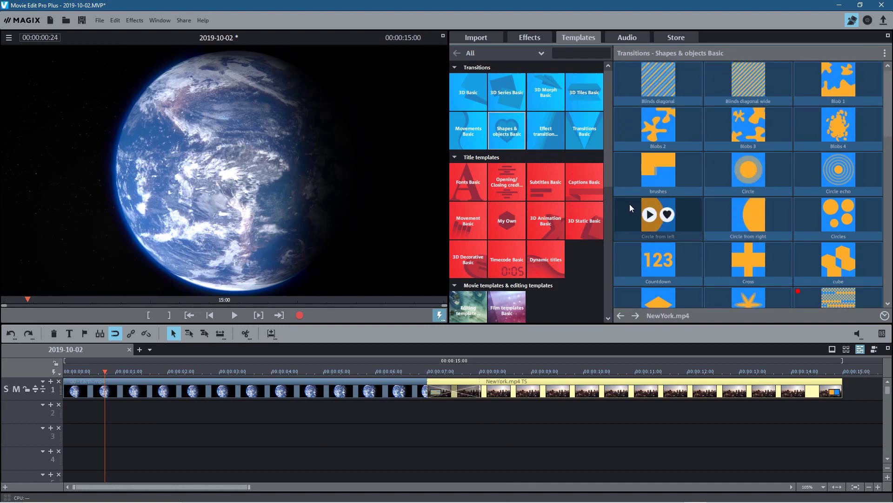
pyautogui.moveTo(629, 213); pyautogui.dragTo(454, 383)
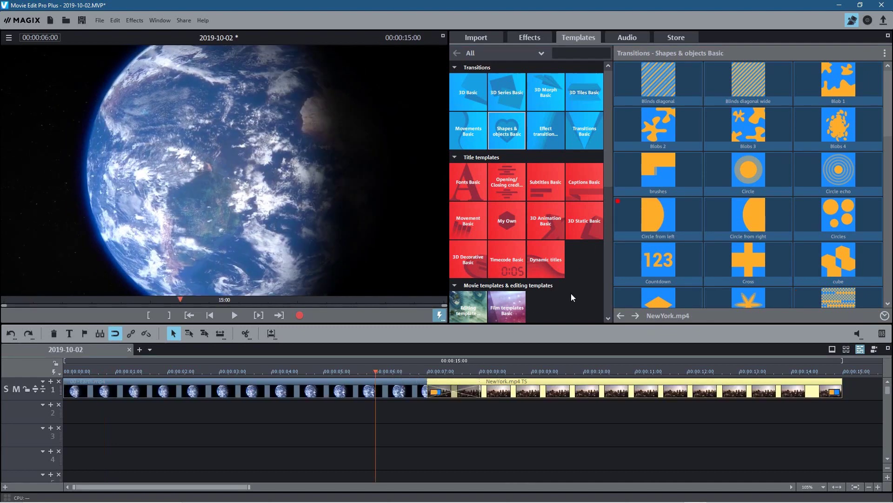
pyautogui.moveTo(631, 212)
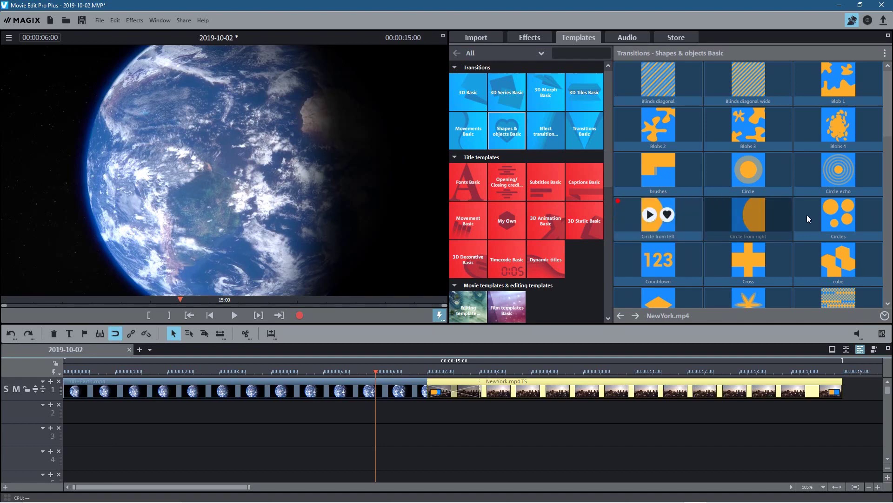
pyautogui.click(236, 315)
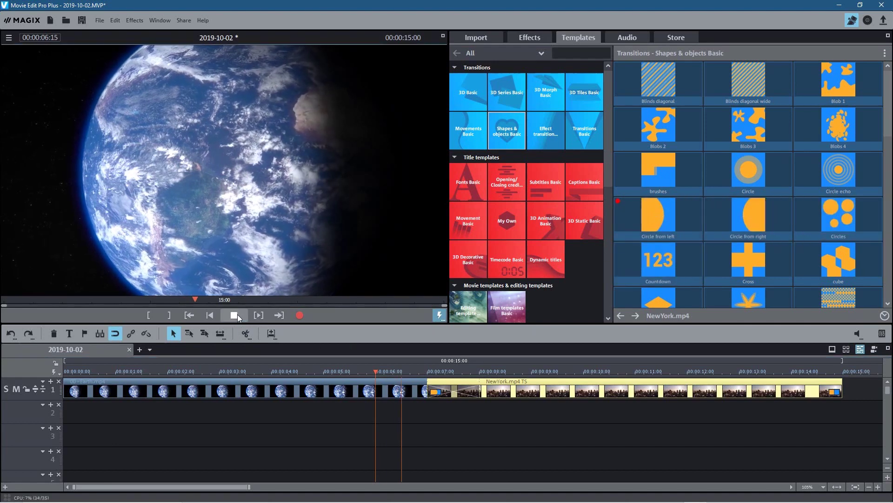
pyautogui.click(237, 315)
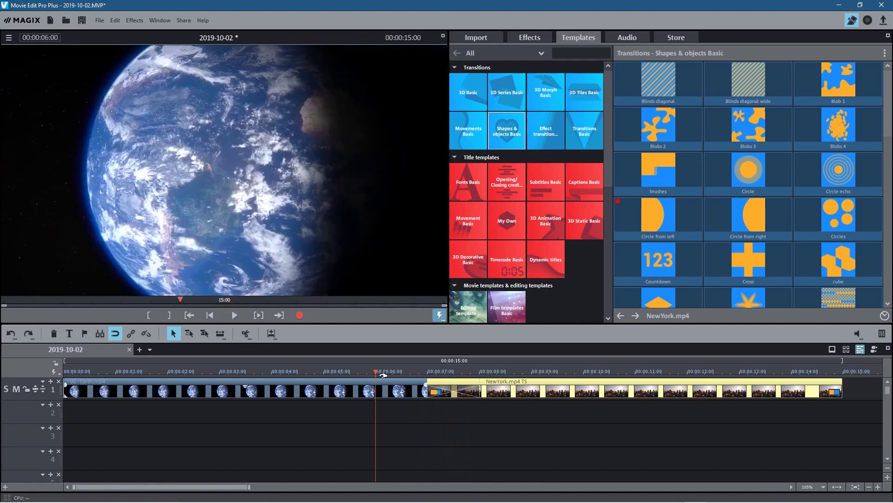
# - Deselect the clips and display the files in the Video Downloads folder as thumbnails
pyautogui.click(575, 433)
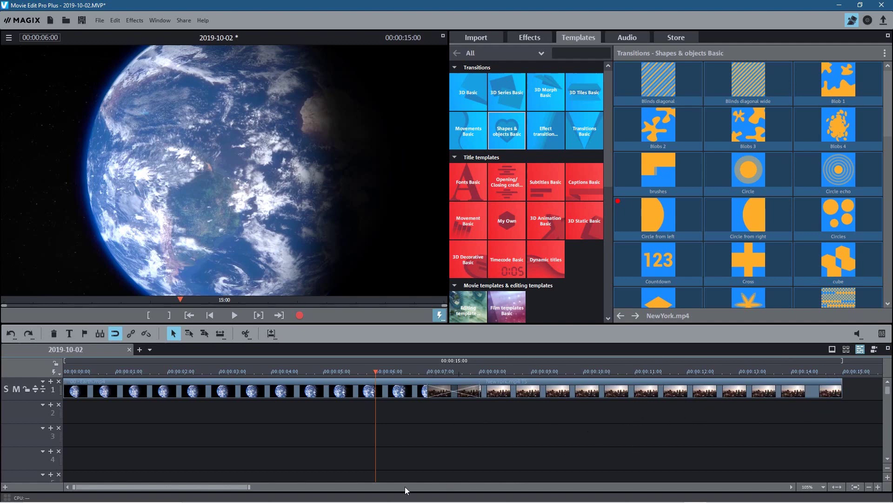
pyautogui.moveTo(222, 491); pyautogui.dragTo(328, 487)
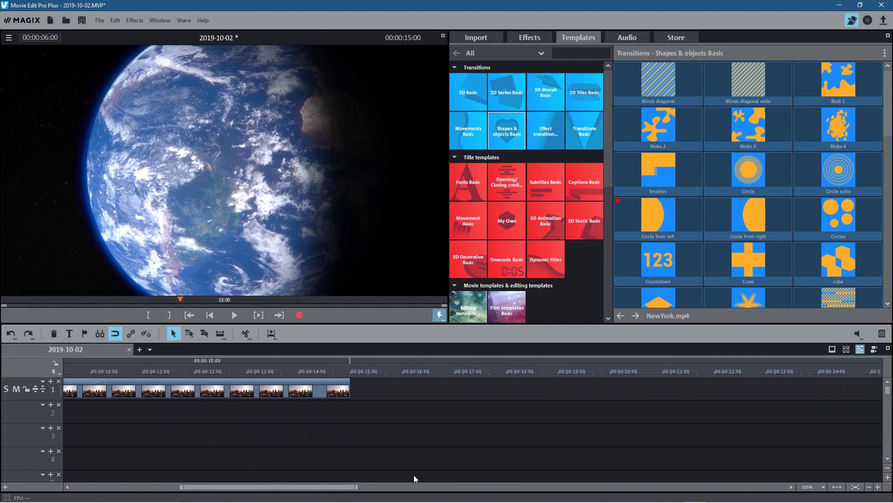
pyautogui.click(479, 38)
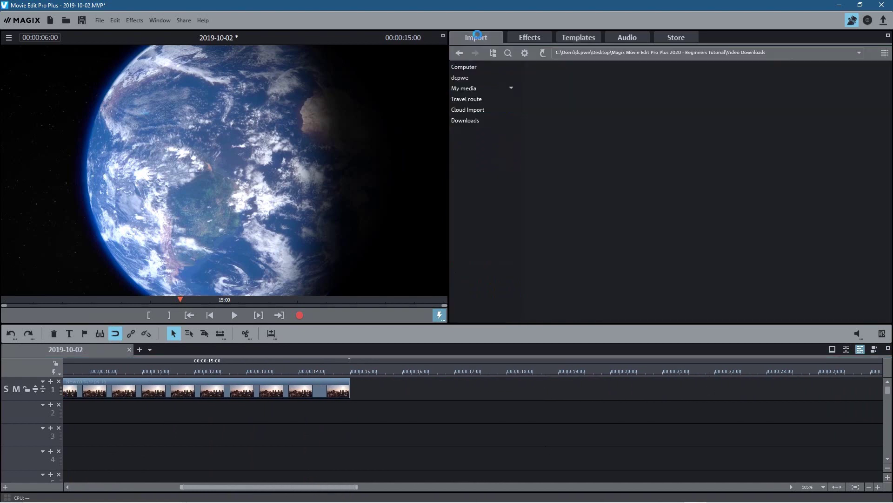
pyautogui.click(885, 52)
pyautogui.click(842, 71)
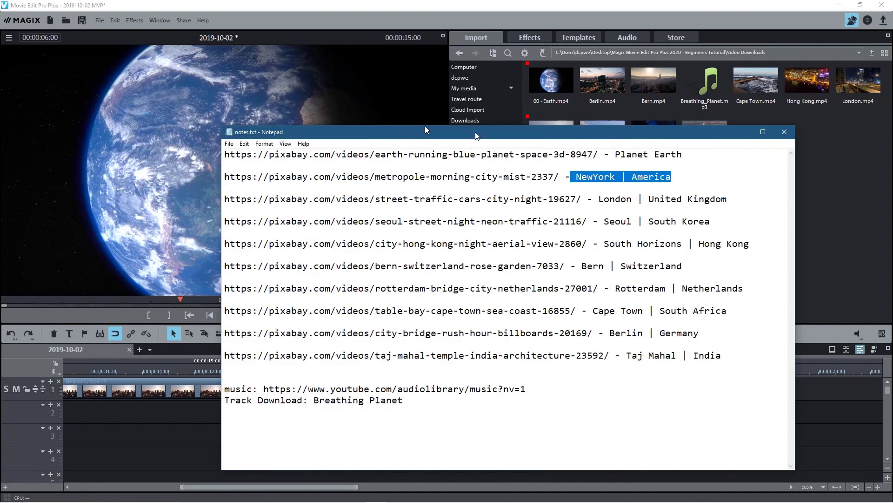
# - Switch to notes.txt in Notepad, check the London | United Kingdom entry, and return to Movie Edit Pro Plus
pyautogui.moveTo(425, 130); pyautogui.dragTo(323, 111)
pyautogui.click(484, 155)
pyautogui.moveTo(473, 155); pyautogui.dragTo(568, 156)
pyautogui.moveTo(507, 178); pyautogui.dragTo(609, 179)
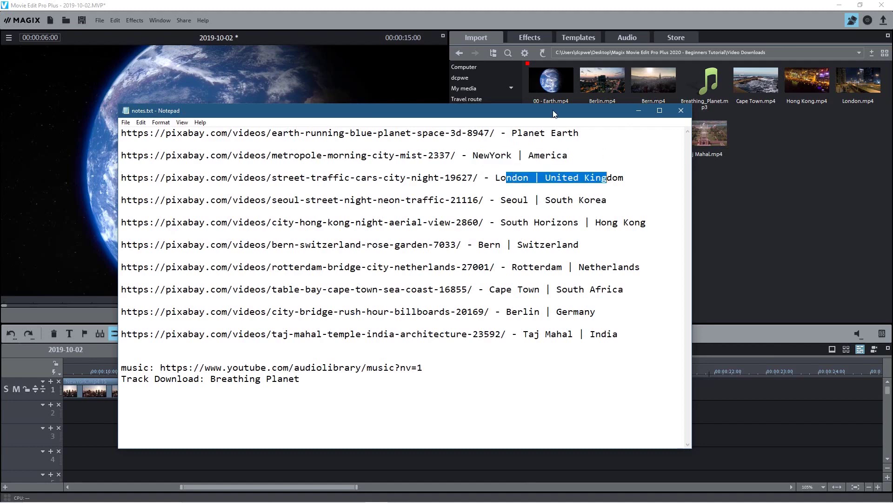
pyautogui.hotkey('alt', 'Tab')
# - Place London.mp4 on track 1 directly after NewYork.mp4 and play it from 00:00:16:13
pyautogui.click(847, 82)
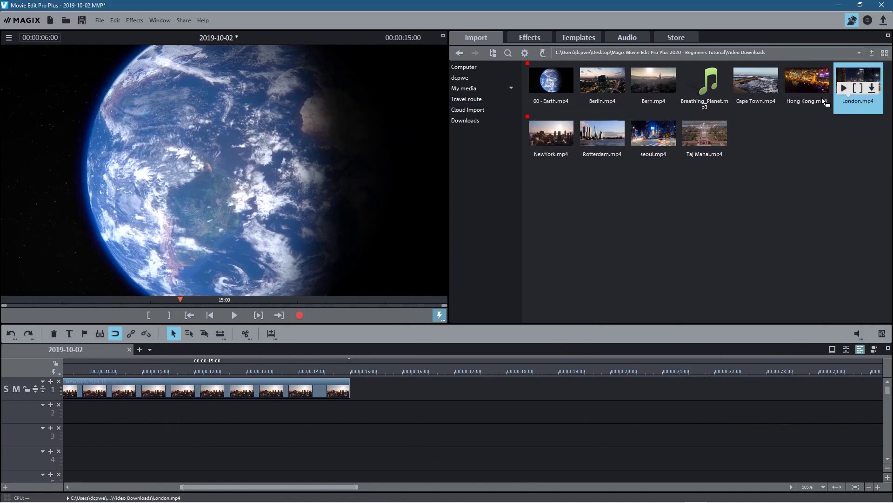
pyautogui.moveTo(396, 375); pyautogui.dragTo(398, 389)
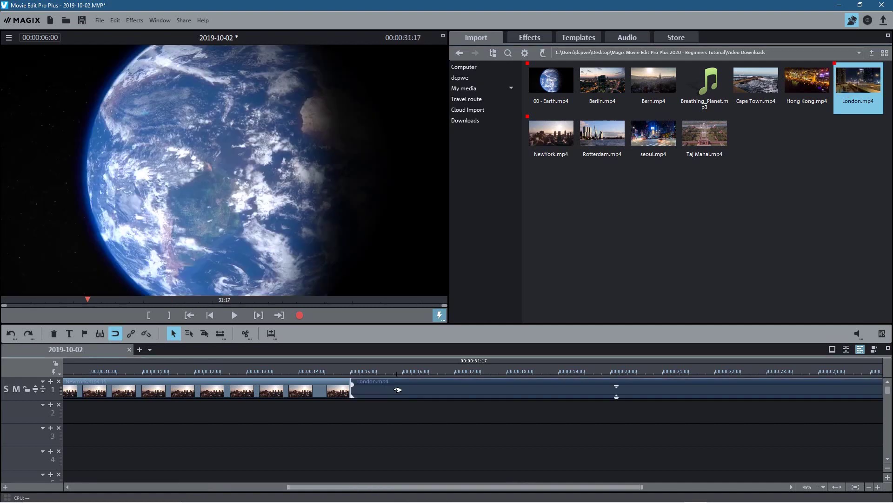
pyautogui.click(424, 371)
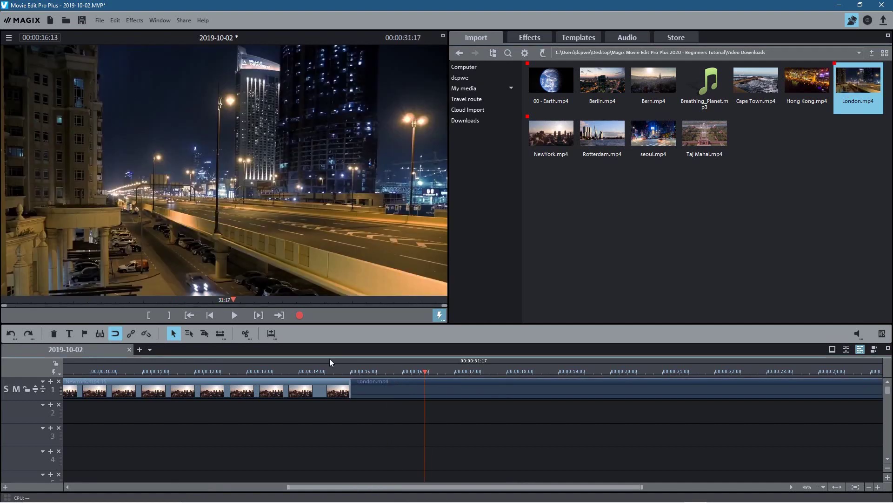
pyautogui.click(234, 315)
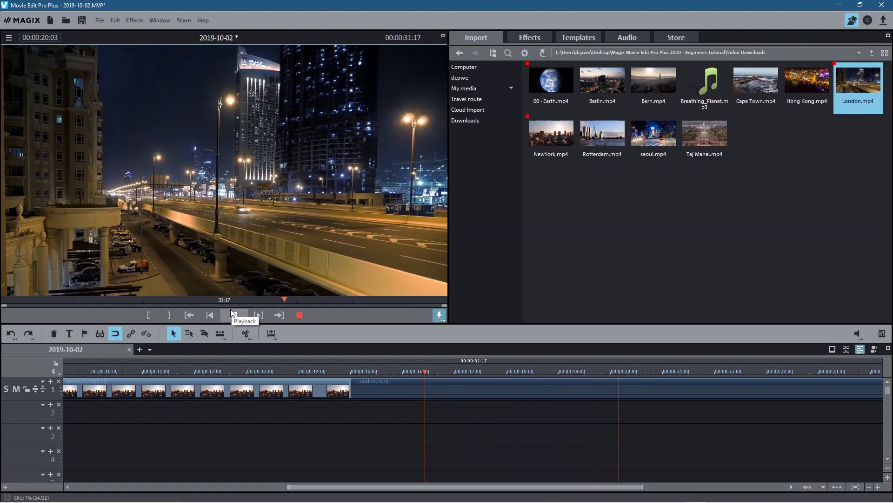
pyautogui.click(230, 312)
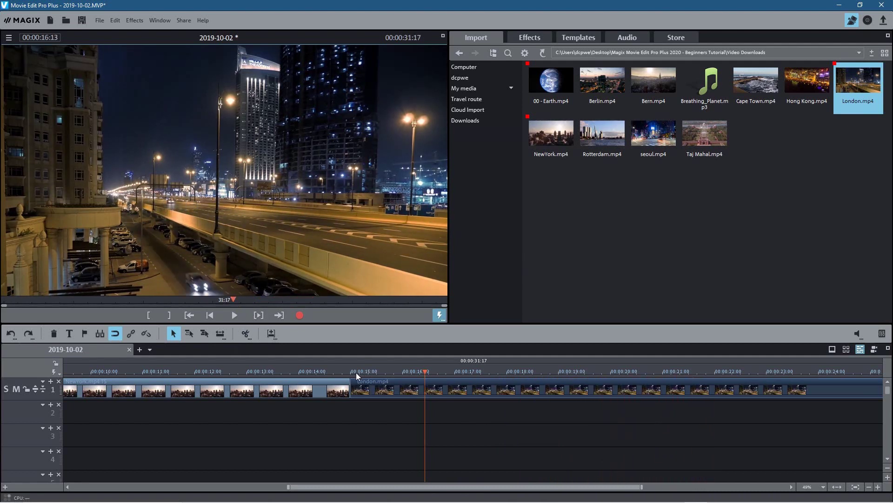
# - Split London.mp4 at 00:00:23:00 and delete the part after the cut
pyautogui.moveTo(423, 370); pyautogui.dragTo(350, 377)
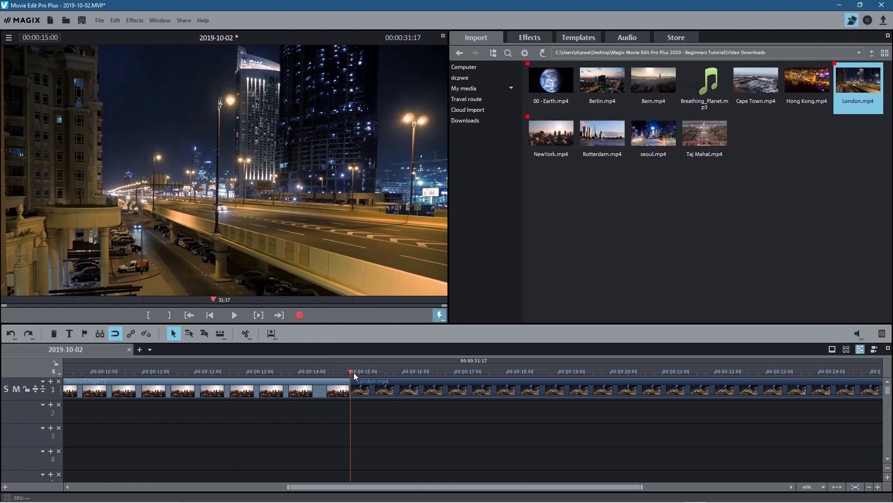
pyautogui.moveTo(350, 372); pyautogui.dragTo(767, 377)
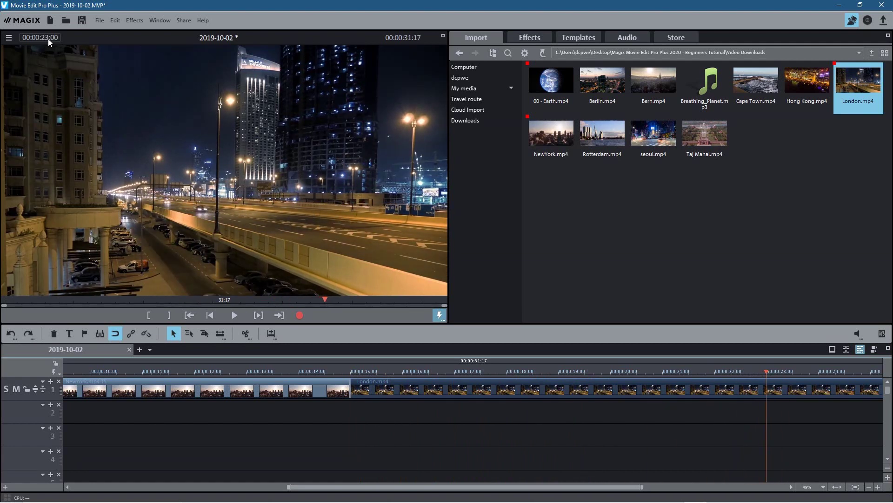
pyautogui.click(734, 388)
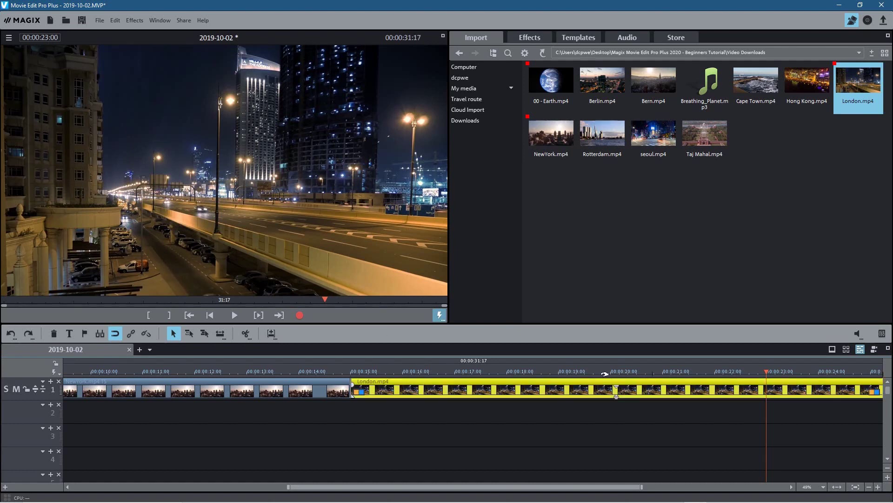
pyautogui.click(246, 333)
pyautogui.click(780, 393)
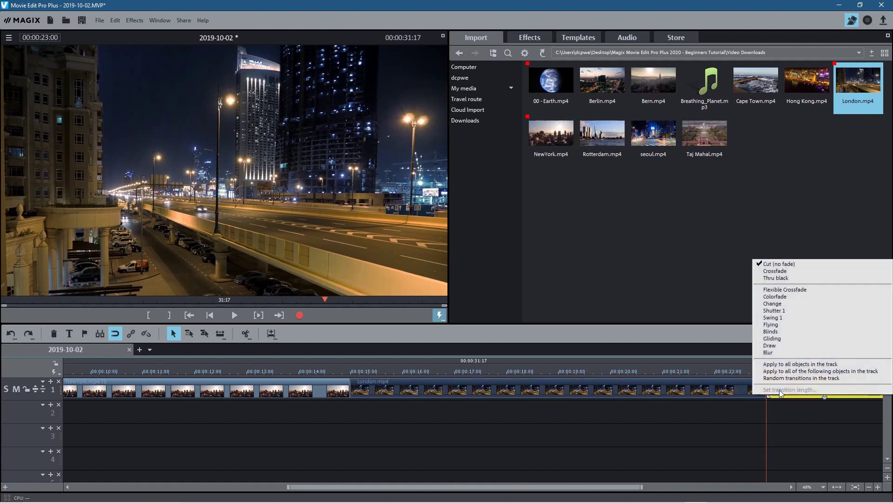
pyautogui.click(805, 442)
pyautogui.click(821, 389)
pyautogui.press('Delete')
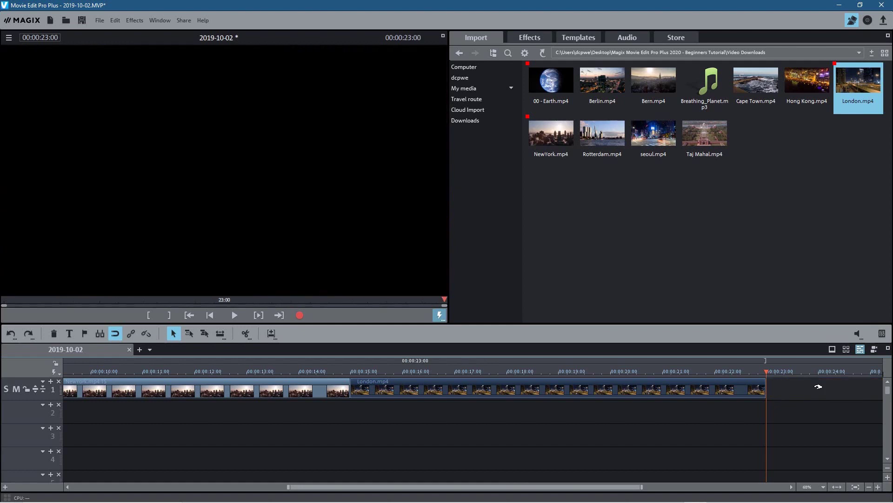
# - Move London.mp4 one second earlier so it overlaps the end of NewYork.mp4, and save the project
pyautogui.click(397, 381)
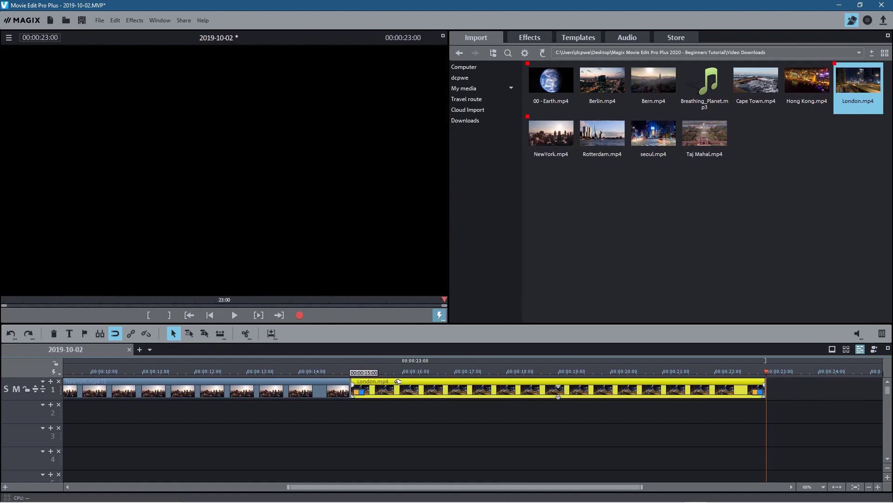
pyautogui.moveTo(398, 381); pyautogui.dragTo(347, 386)
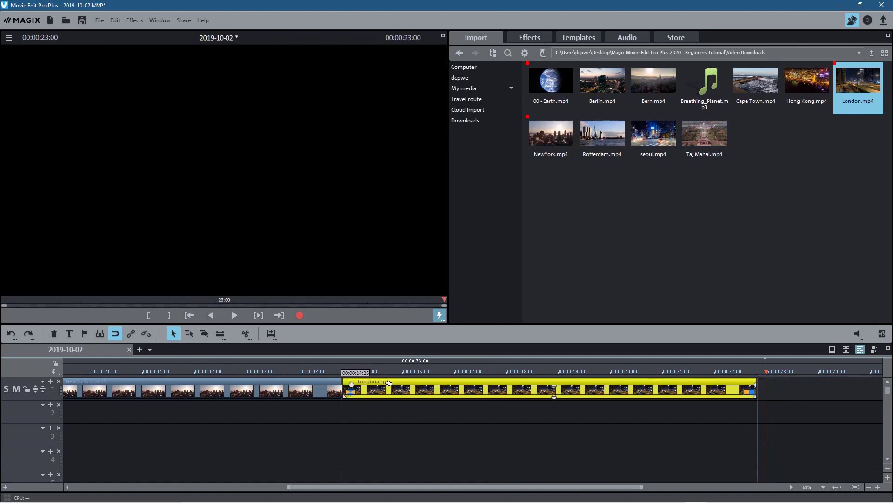
pyautogui.click(83, 26)
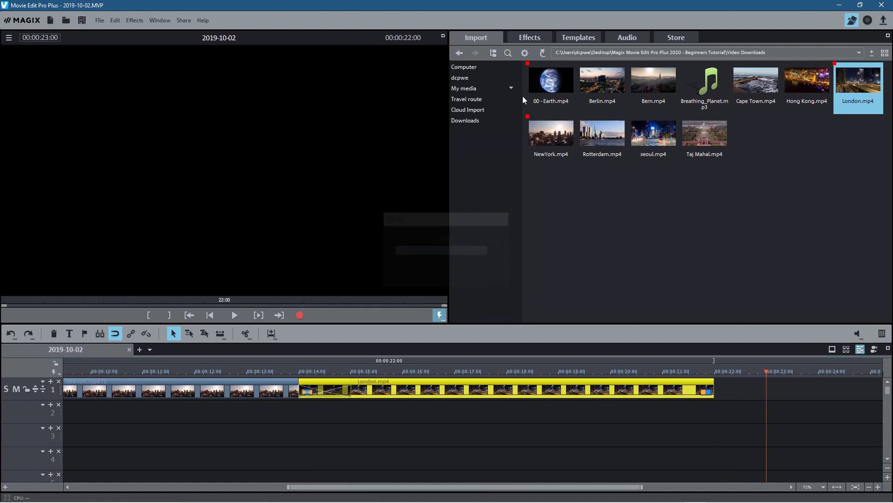
# - Apply the Circle from right transition to the overlap between NewYork.mp4 and London.mp4 and play it from 00:00:13:00
pyautogui.click(577, 38)
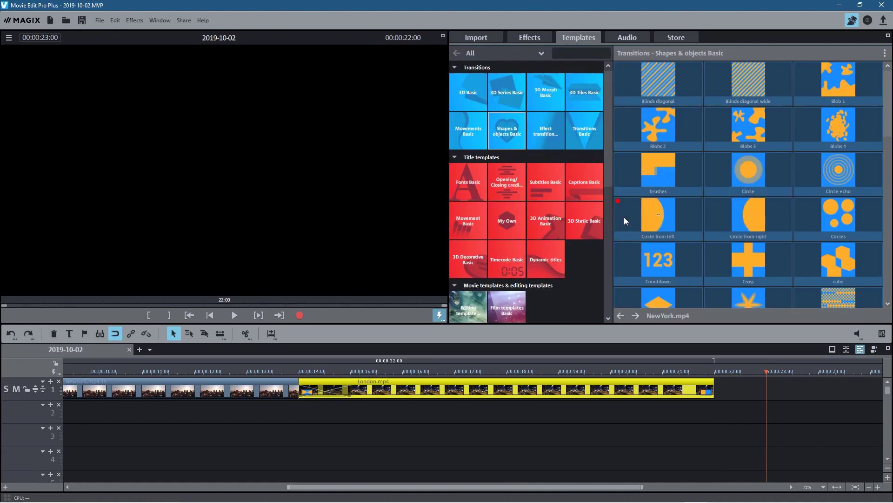
pyautogui.moveTo(625, 209)
pyautogui.moveTo(731, 219)
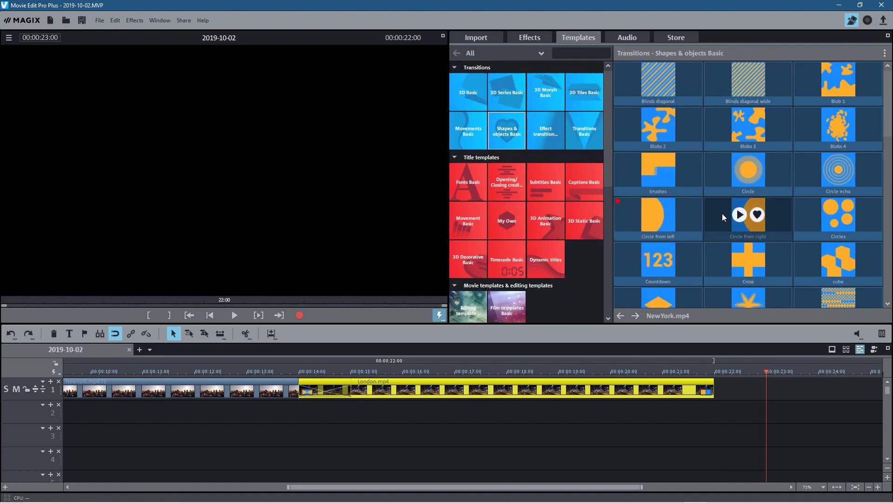
pyautogui.moveTo(722, 209); pyautogui.dragTo(322, 390)
pyautogui.click(241, 312)
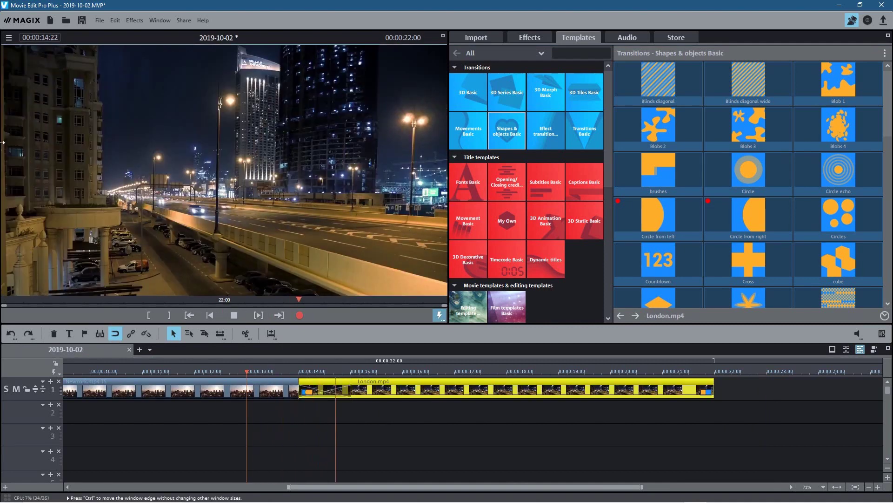
pyautogui.click(237, 315)
pyautogui.click(586, 428)
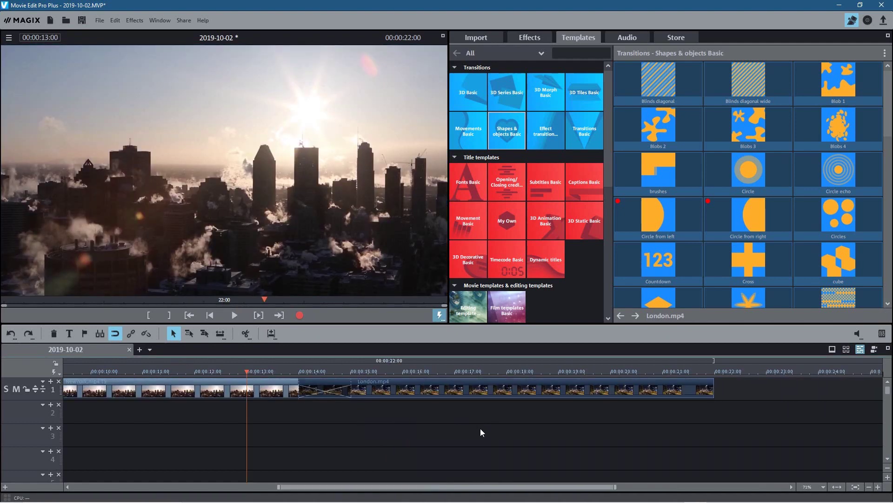
# - Switch to notes.txt in Notepad, check the Seoul | South Korea entry, and return to Movie Edit Pro Plus
pyautogui.hotkey('alt', 'Tab')
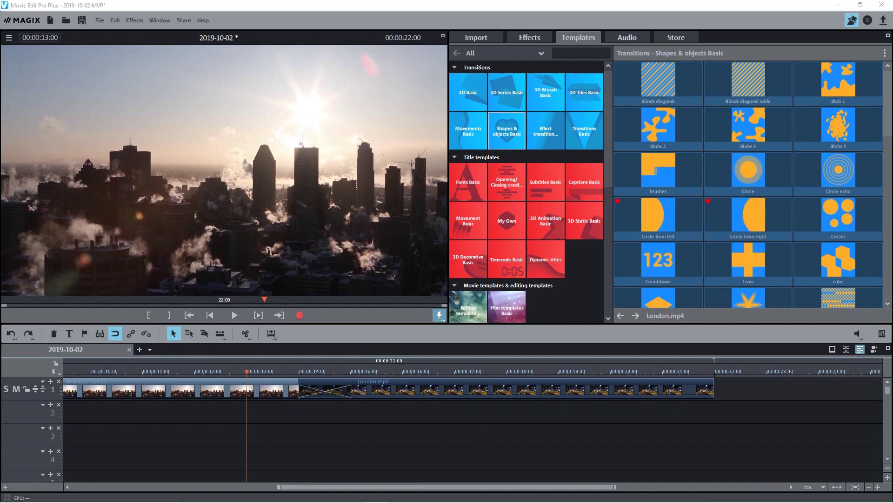
pyautogui.moveTo(618, 214); pyautogui.dragTo(724, 214)
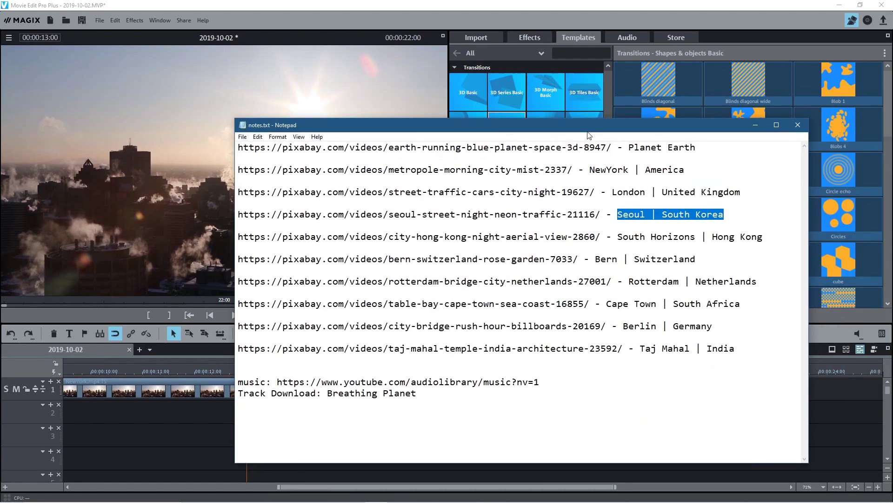
pyautogui.hotkey('alt', 'Tab')
# - Place seoul.mp4 from the Video Downloads folder on track 1 directly after London.mp4
pyautogui.click(475, 38)
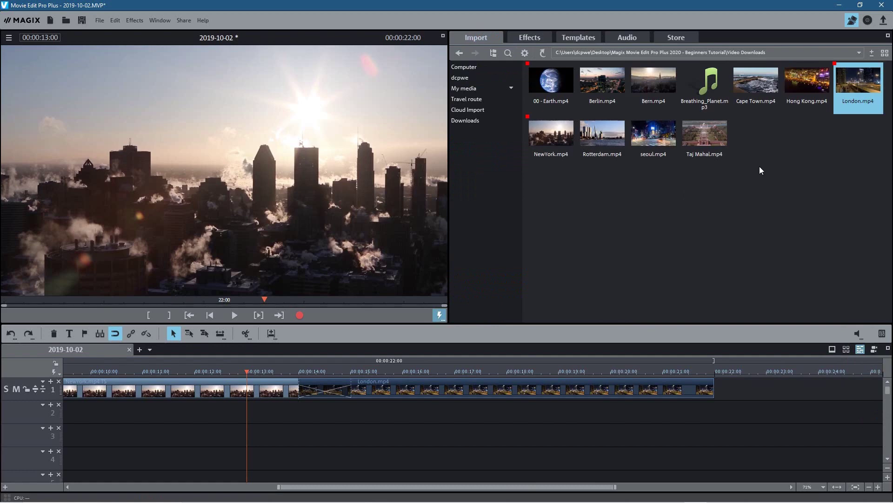
pyautogui.moveTo(651, 135)
pyautogui.moveTo(651, 135); pyautogui.dragTo(748, 394)
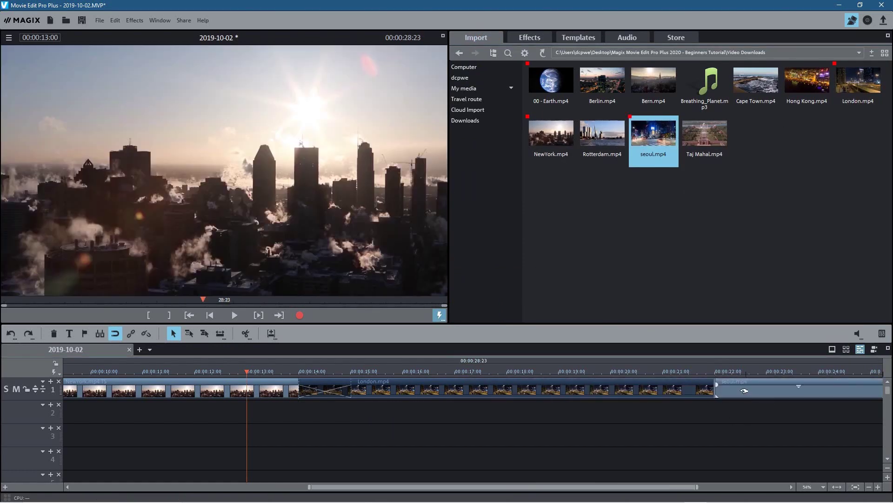
# - Scrub through seoul.mp4 on track 1 from its start to its end to check its footage and where it ends
pyautogui.click(716, 371)
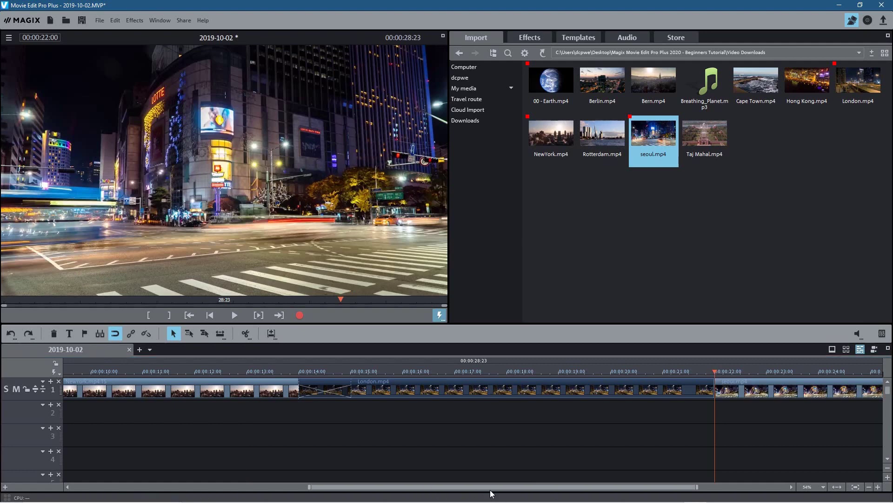
pyautogui.moveTo(491, 493); pyautogui.dragTo(580, 492)
pyautogui.click(615, 372)
pyautogui.moveTo(617, 373); pyautogui.dragTo(854, 372)
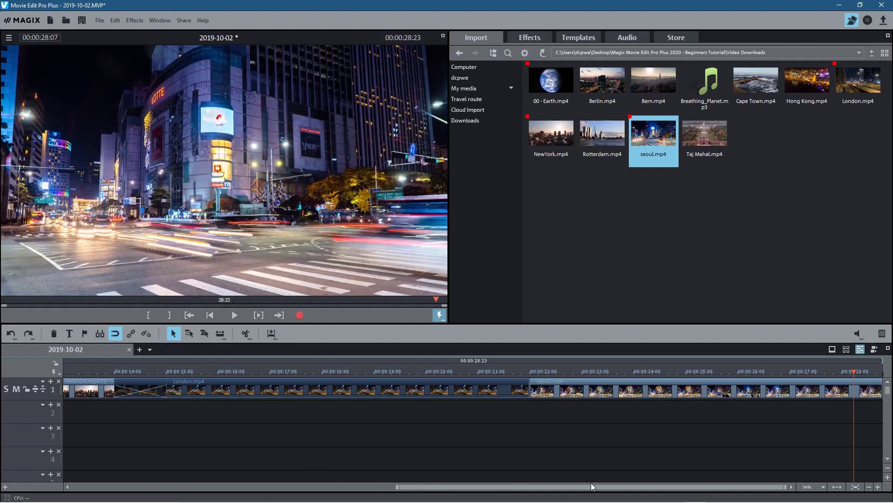
pyautogui.moveTo(845, 372); pyautogui.dragTo(794, 385)
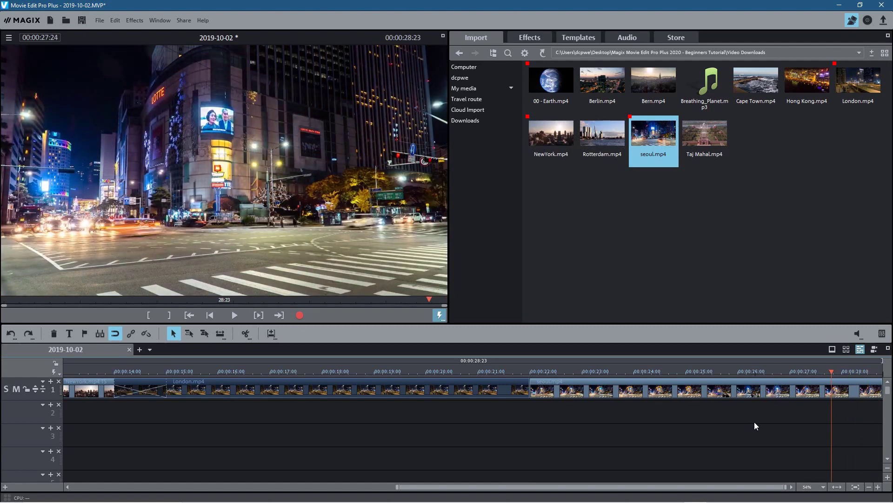
pyautogui.scroll(-3, 755, 422)
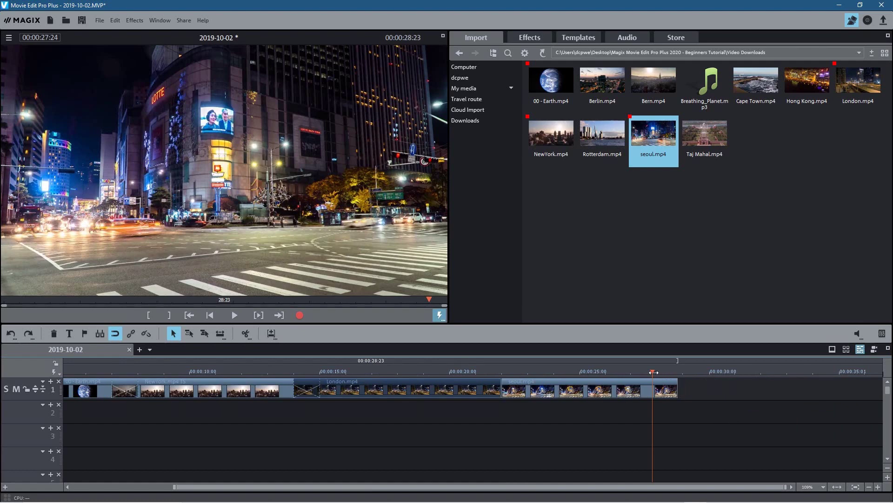
pyautogui.moveTo(654, 373)
pyautogui.mouseDown()
pyautogui.moveTo(664, 372)
pyautogui.moveTo(650, 372)
pyautogui.mouseUp()
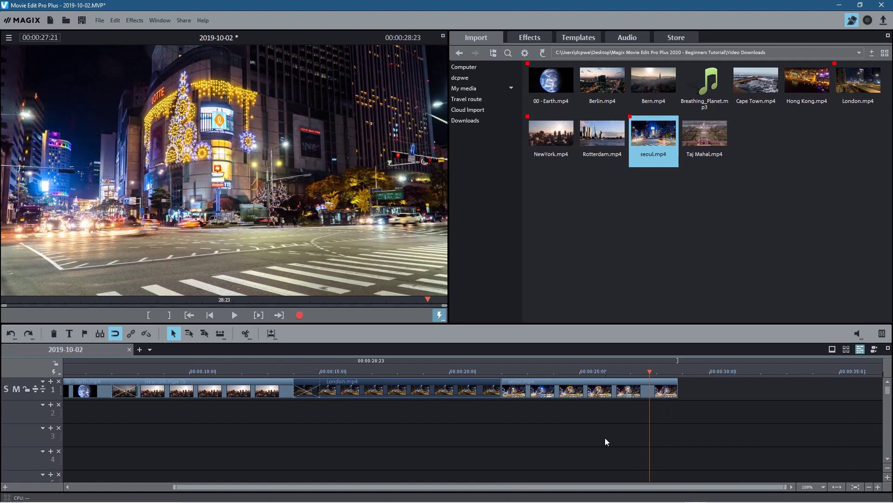
pyautogui.scroll(5, 605, 438)
pyautogui.scroll(2, 605, 438)
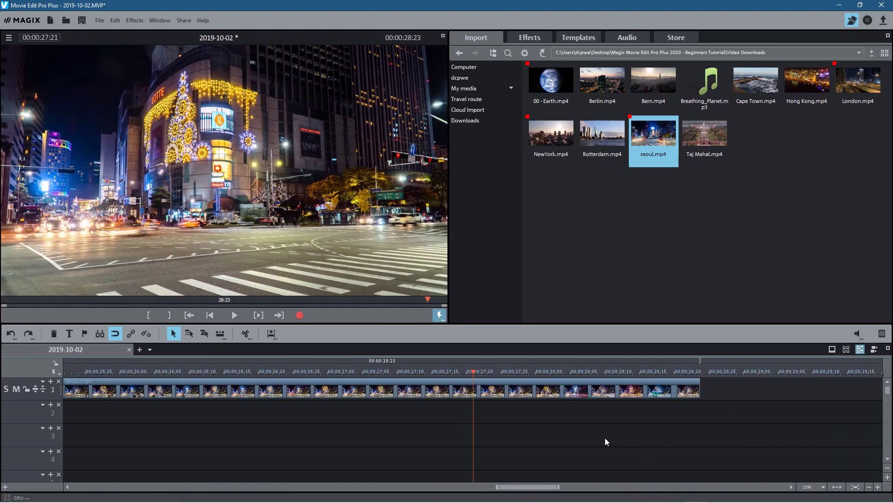
pyautogui.scroll(2, 606, 439)
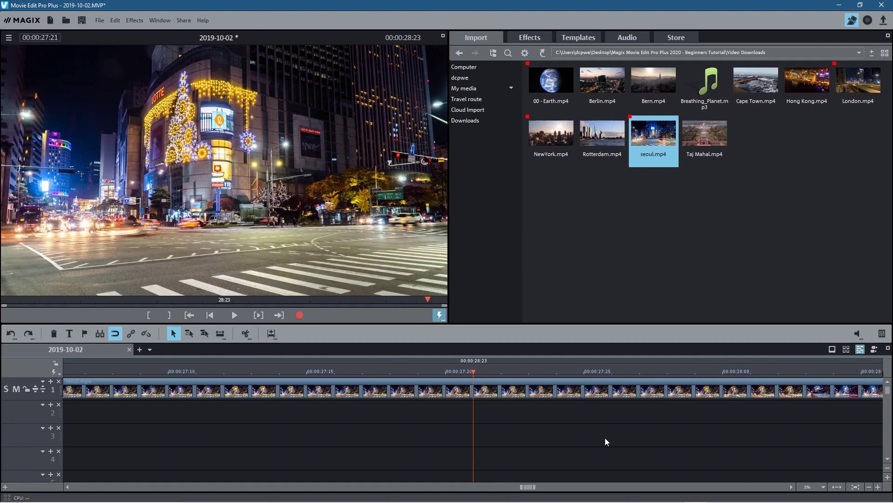
pyautogui.moveTo(472, 371); pyautogui.dragTo(558, 371)
pyautogui.scroll(-1, 571, 451)
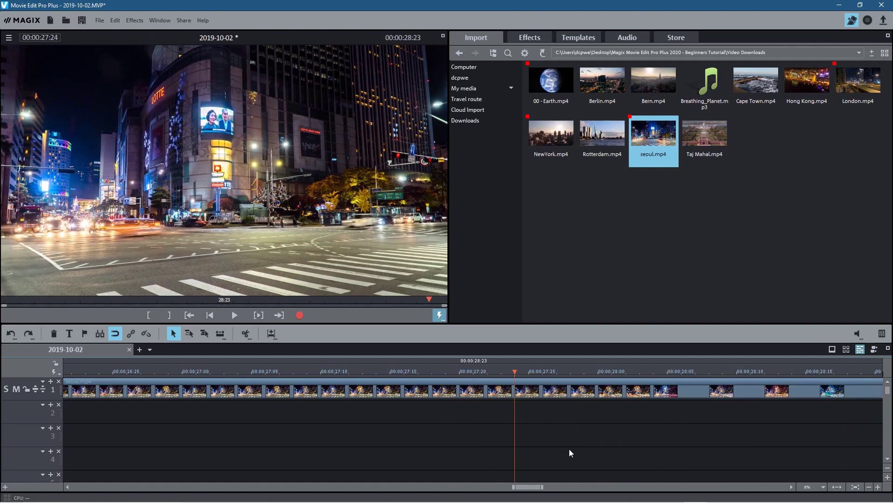
pyautogui.scroll(-3, 569, 448)
pyautogui.moveTo(483, 372); pyautogui.dragTo(588, 372)
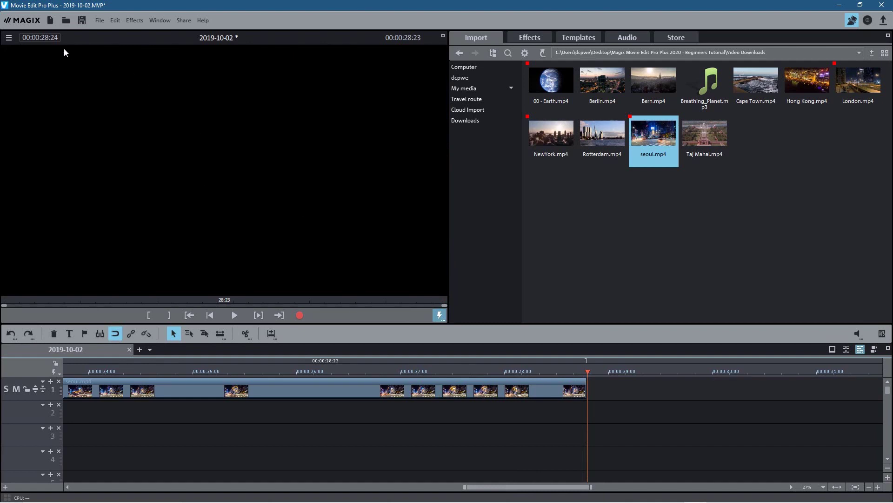
# - Slow down seoul.mp4 with the Speed effect by setting its factor to 0.8
pyautogui.click(490, 389)
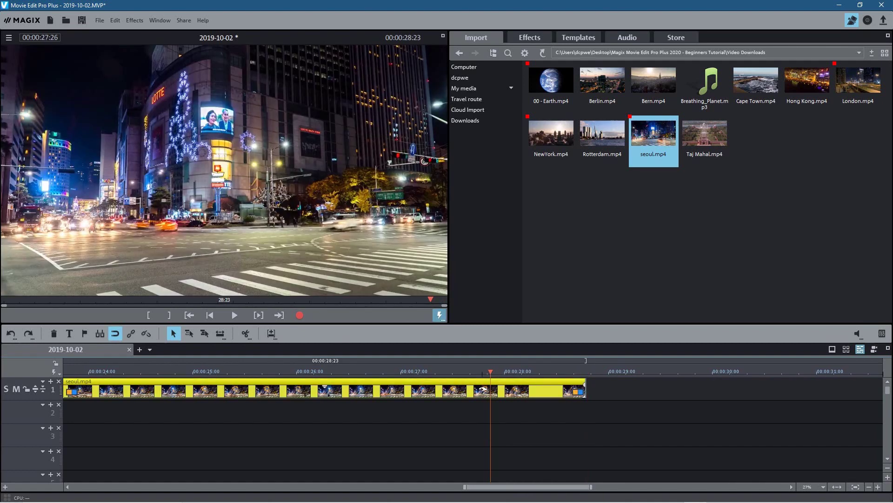
pyautogui.click(529, 38)
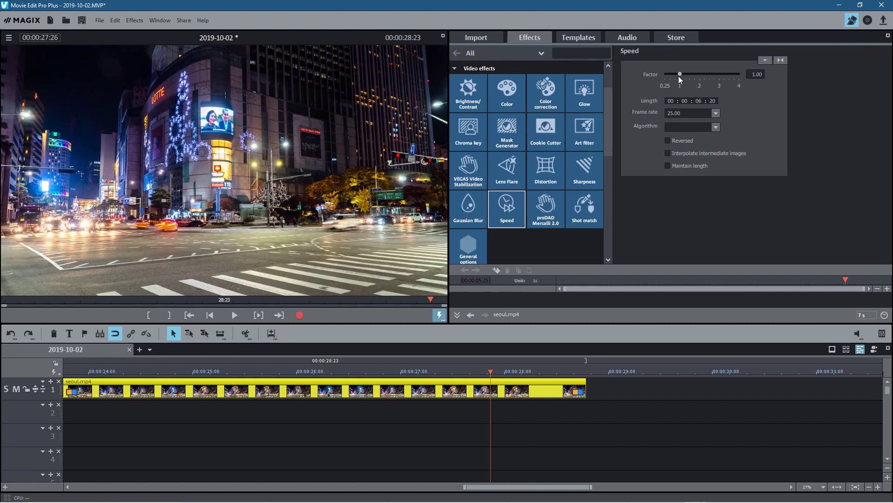
pyautogui.moveTo(679, 76); pyautogui.dragTo(679, 76)
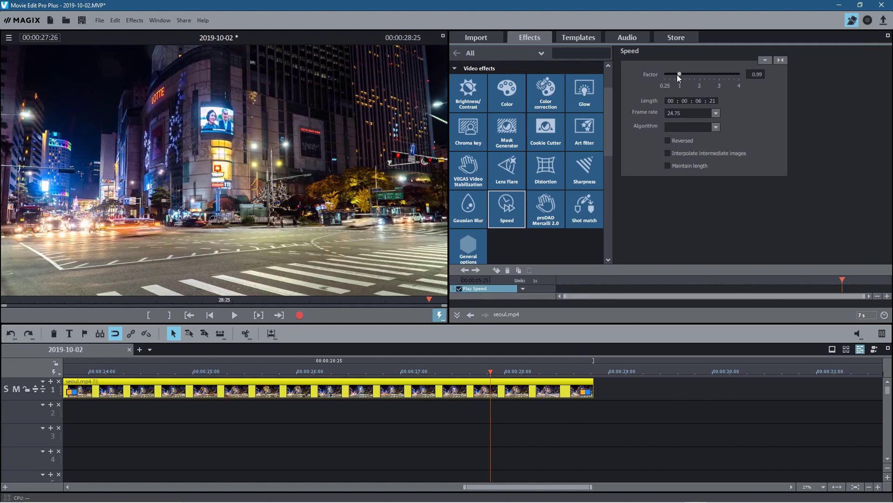
pyautogui.moveTo(678, 77); pyautogui.dragTo(678, 75)
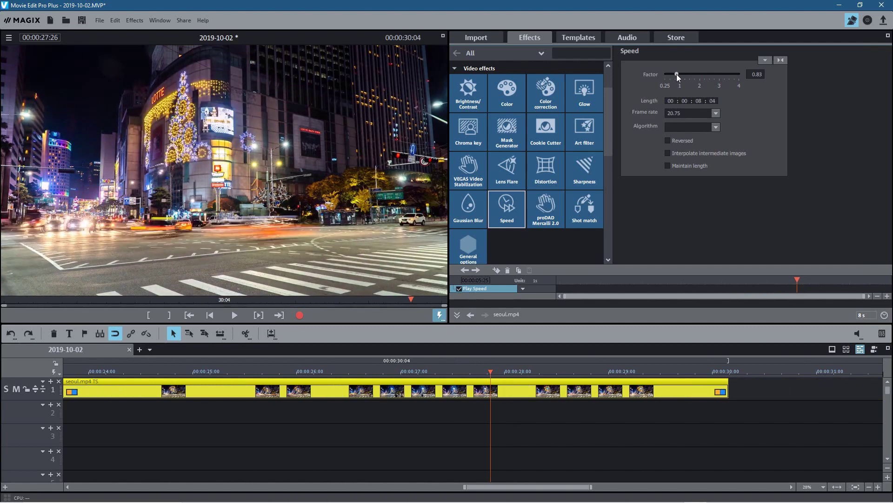
pyautogui.click(755, 74)
pyautogui.write('0')
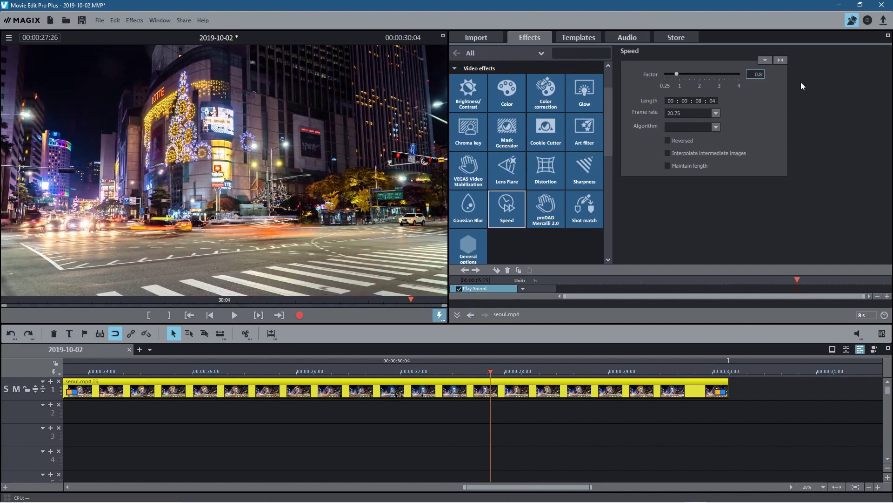
pyautogui.write('.8')
pyautogui.press('Return')
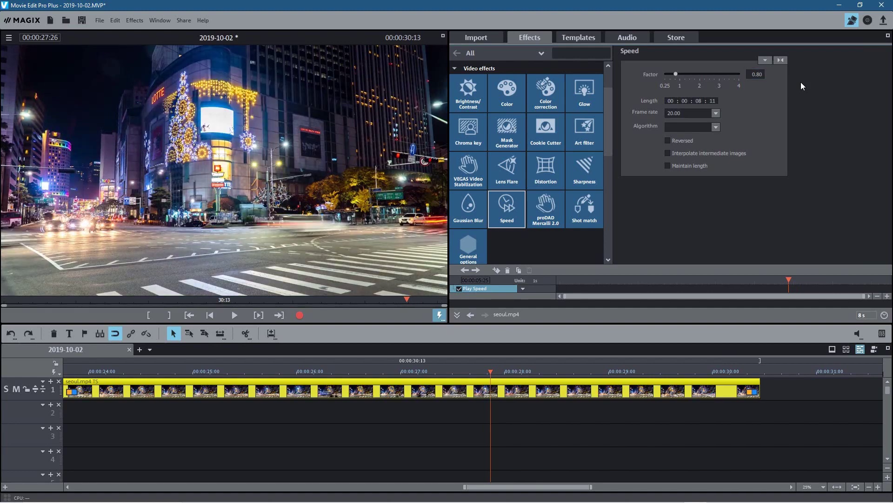
# - Split seoul.mp4 at 00:00:30:00, delete the remainder after the cut, and briefly play the slowed clip from 00:00:26:14
pyautogui.moveTo(490, 371); pyautogui.dragTo(712, 373)
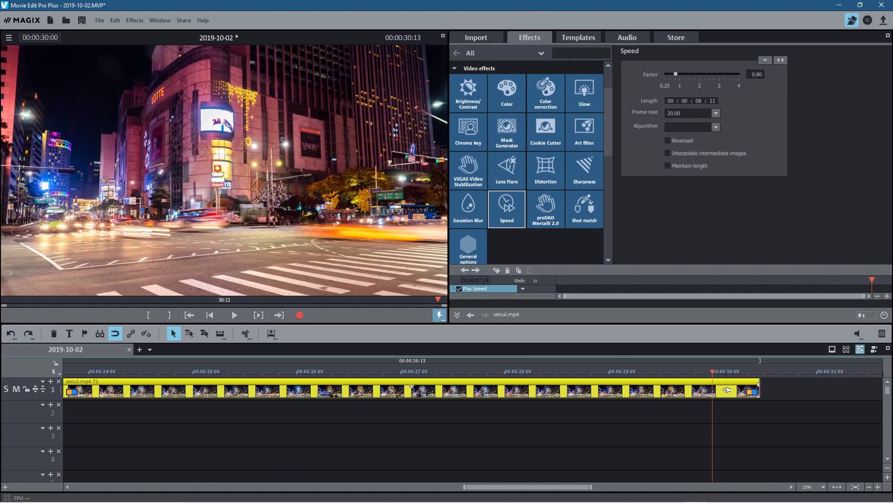
pyautogui.press('t')
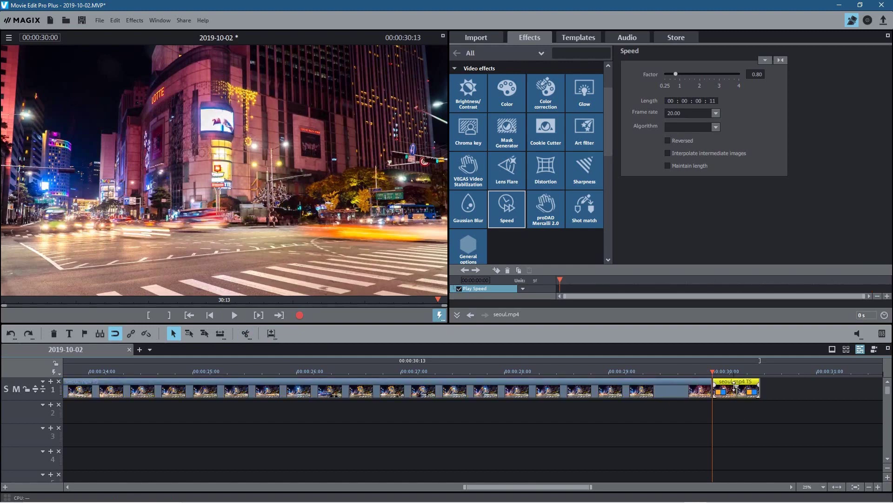
pyautogui.press('Delete')
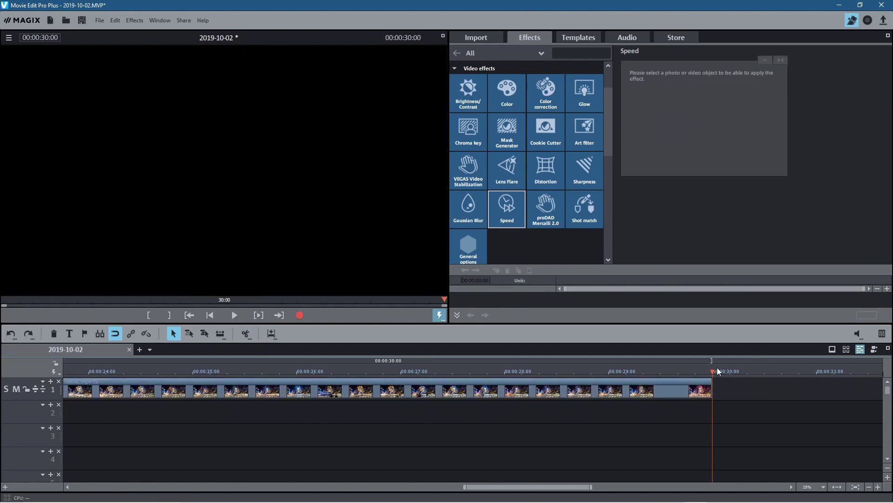
pyautogui.click(344, 371)
pyautogui.click(230, 316)
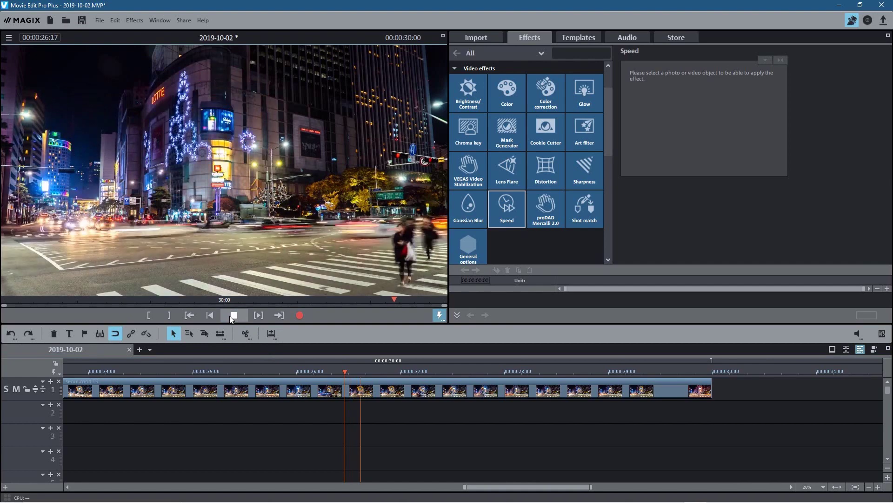
pyautogui.click(230, 315)
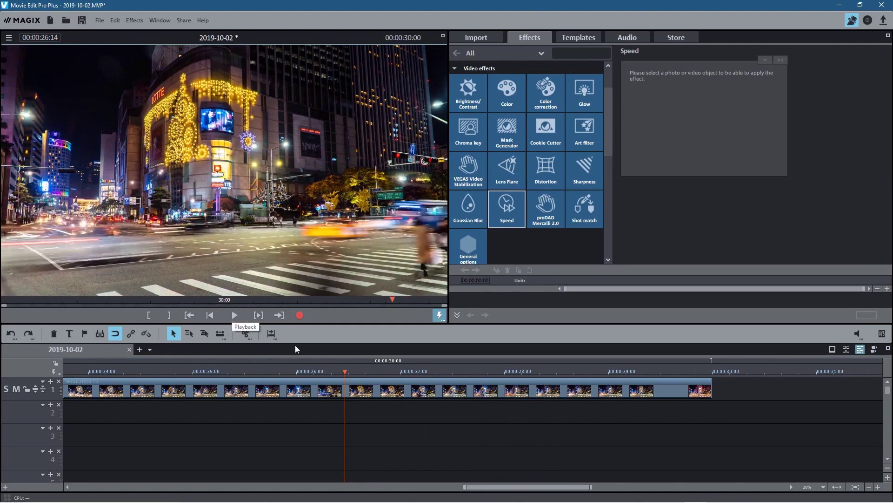
# - Return to the beginning of the movie and briefly play it from 00:00:00:00
pyautogui.scroll(-1, 401, 409)
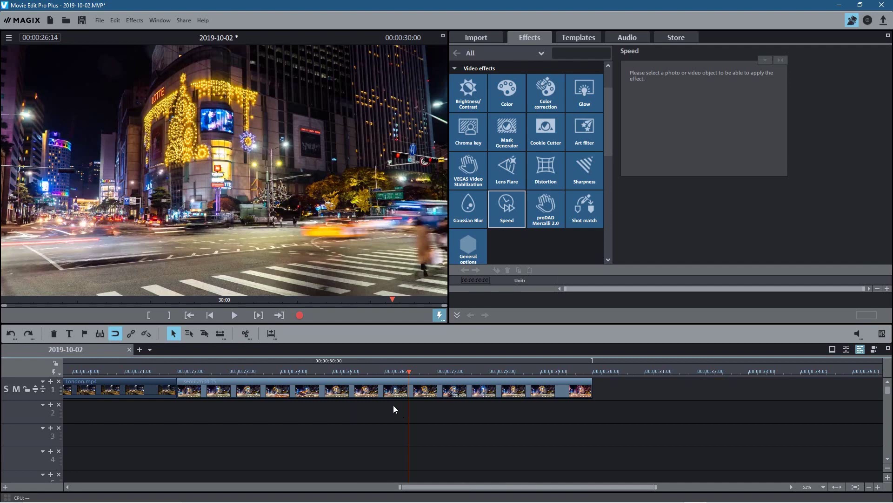
pyautogui.hscroll(-5, 437, 423)
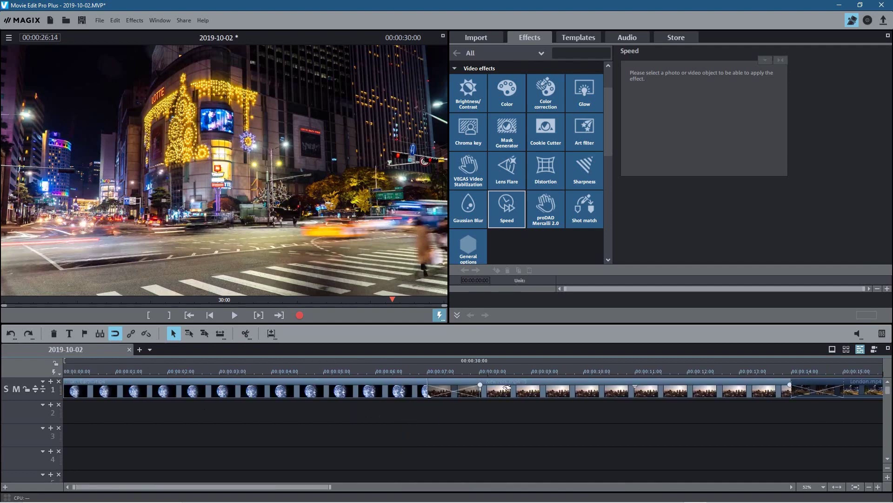
pyautogui.hscroll(-5, 535, 400)
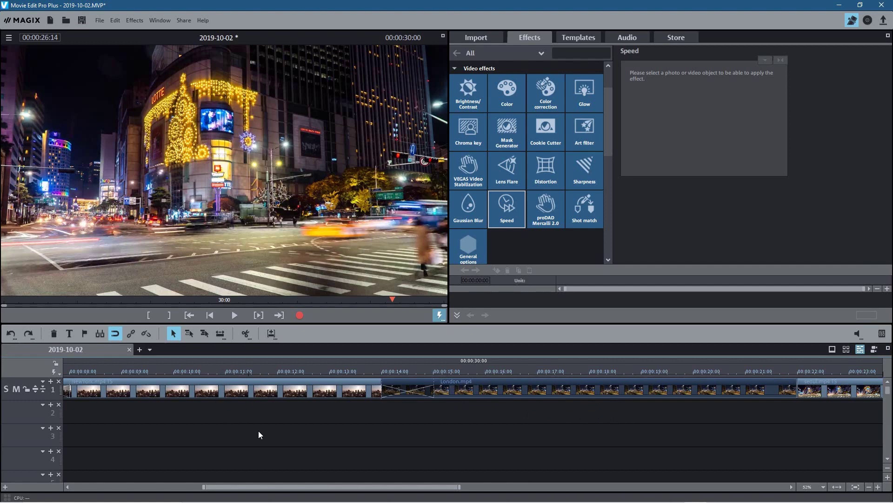
pyautogui.hscroll(-5, 247, 423)
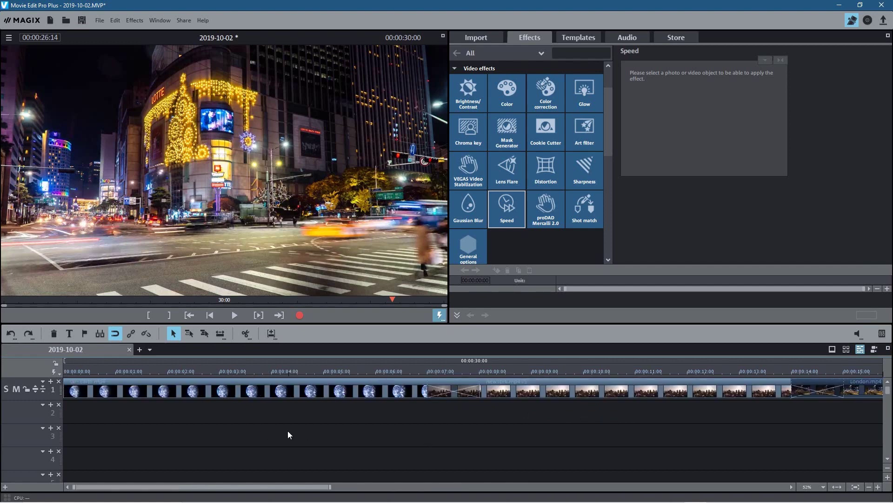
pyautogui.click(209, 315)
pyautogui.click(231, 315)
pyautogui.click(231, 315)
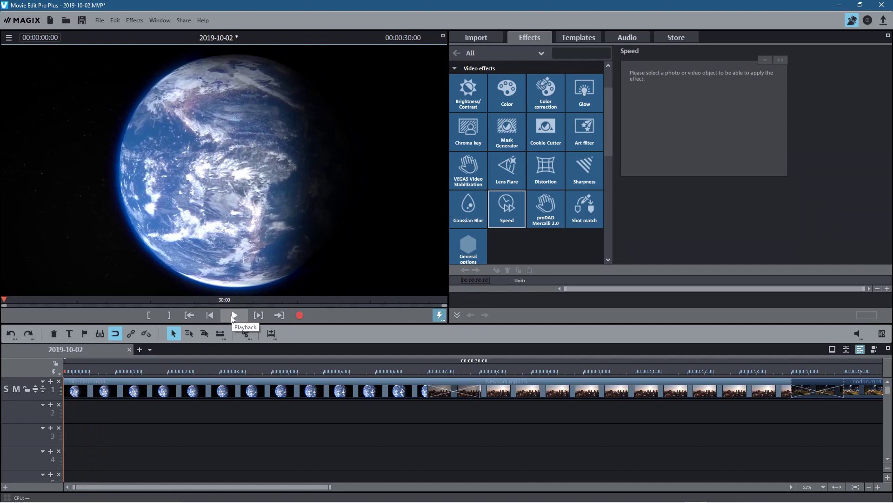
# - Inspect the 00 - Earth.mp4, NewYork.mp4 and London.mp4 clips on track 1 one after another
pyautogui.click(241, 396)
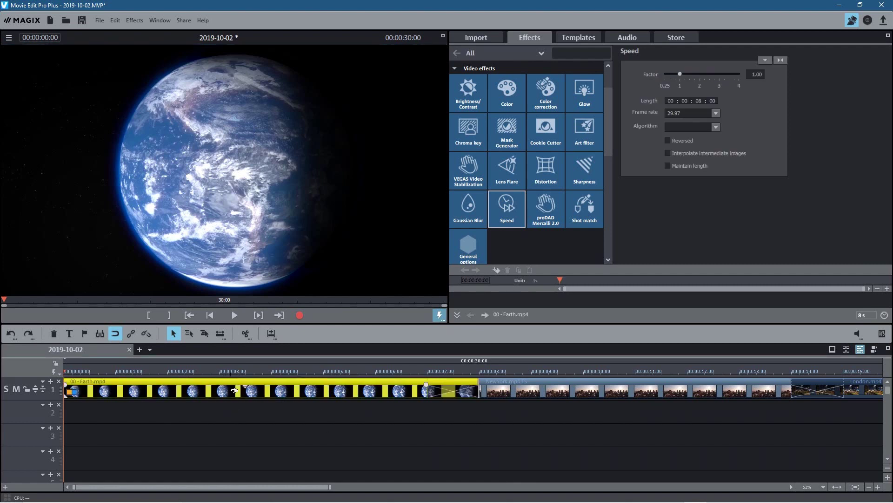
pyautogui.click(566, 393)
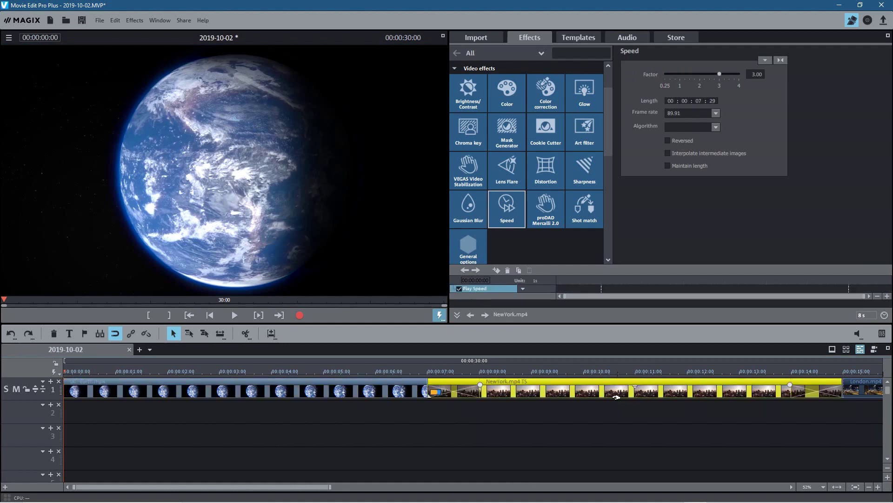
pyautogui.moveTo(279, 486); pyautogui.dragTo(373, 486)
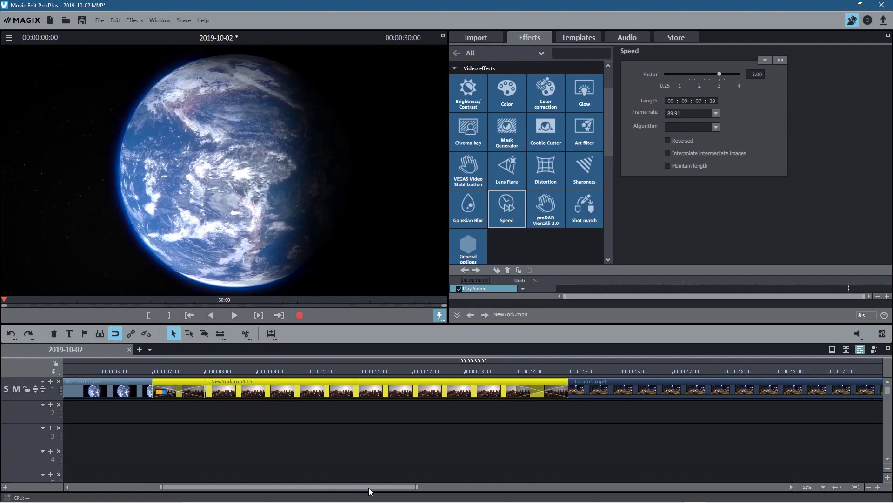
pyautogui.click(623, 387)
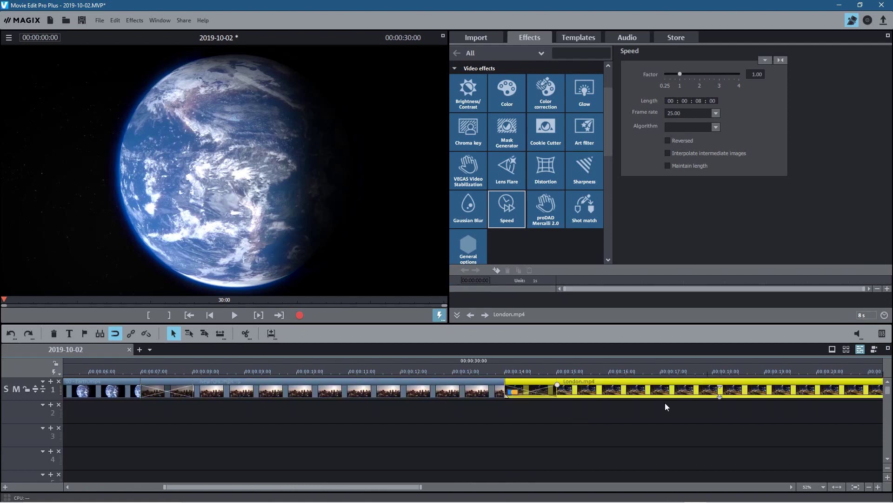
pyautogui.click(348, 388)
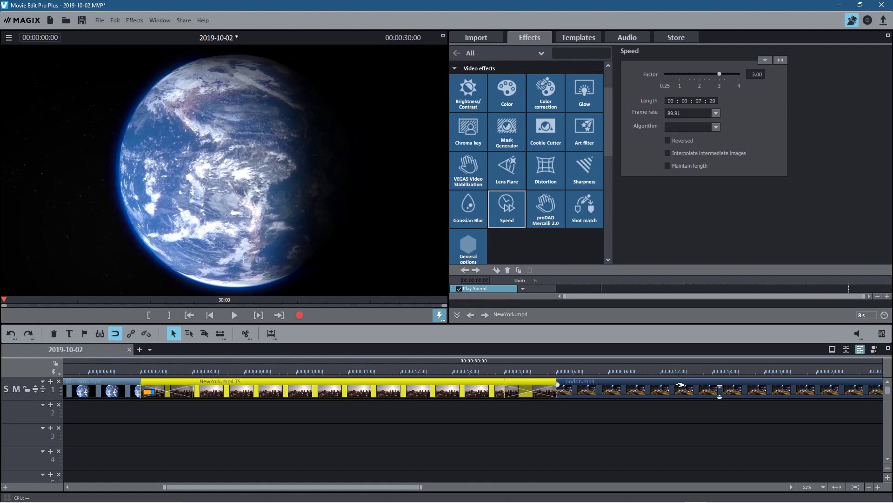
# - Lower the volume of the London.mp4 clip to Off and check it by playing from 00:00:17:11
pyautogui.click(720, 395)
pyautogui.moveTo(720, 395); pyautogui.dragTo(719, 467)
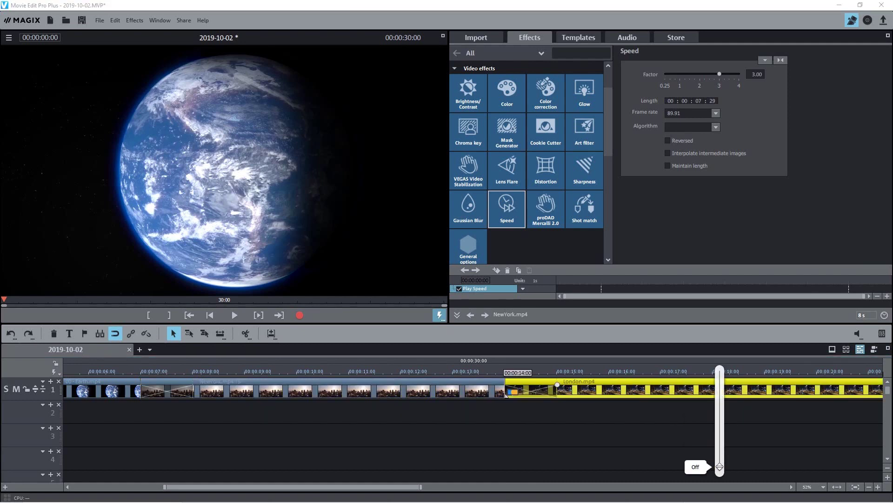
pyautogui.click(680, 368)
pyautogui.click(234, 315)
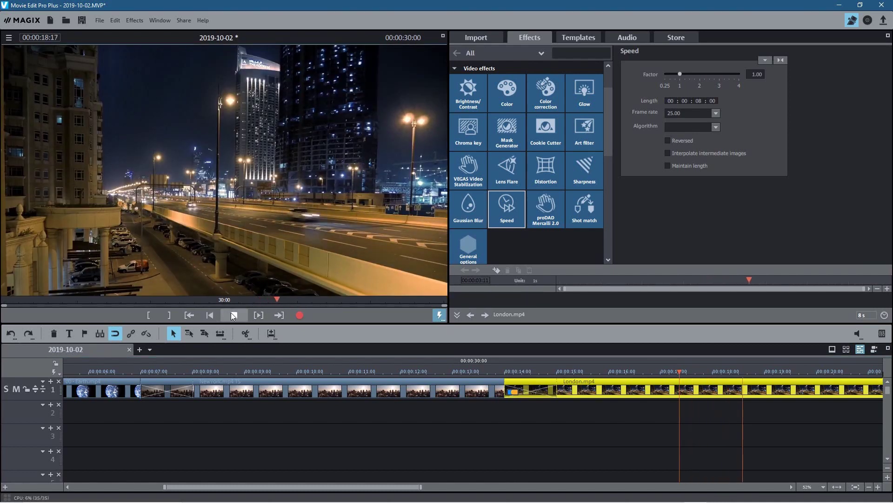
pyautogui.click(234, 315)
pyautogui.click(534, 431)
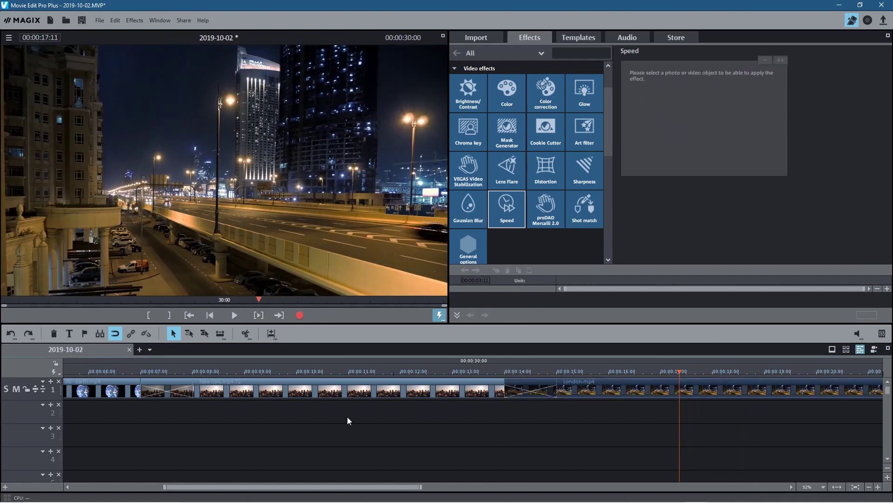
# - Give the 00 - Earth.mp4 clip a fade-in of about one second at its start
pyautogui.hscroll(-5, 347, 419)
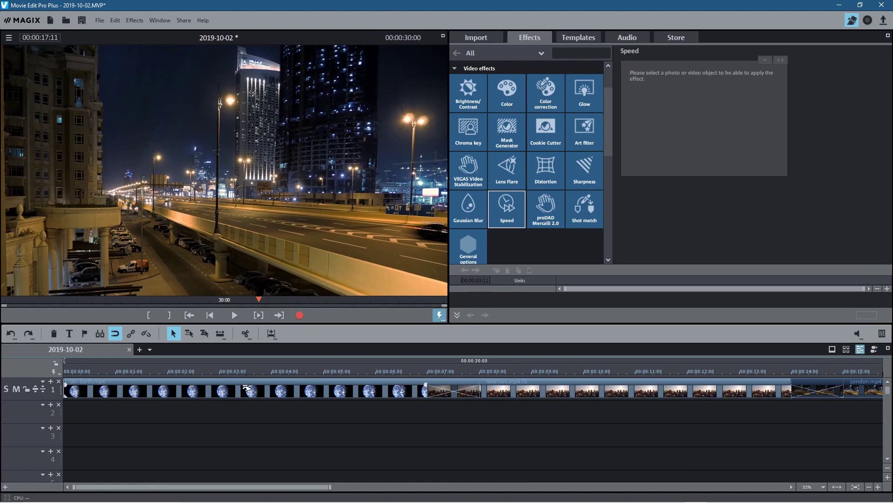
pyautogui.click(244, 388)
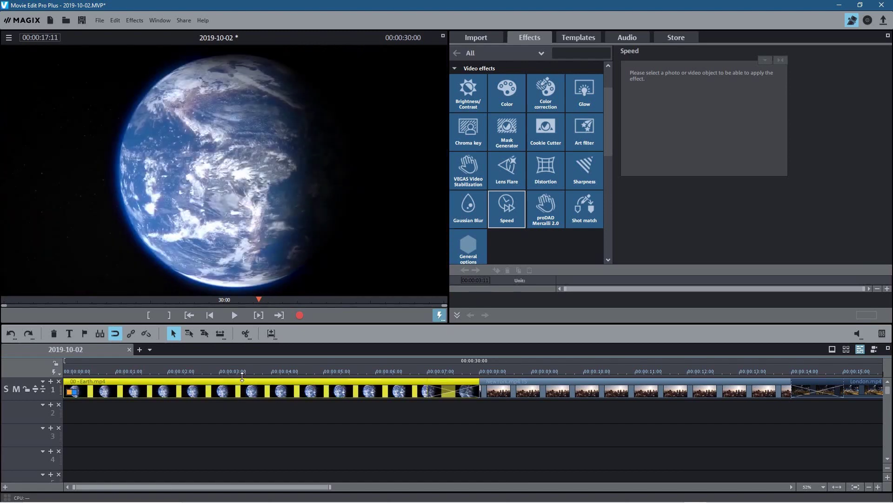
pyautogui.moveTo(239, 393); pyautogui.dragTo(244, 378)
pyautogui.click(244, 378)
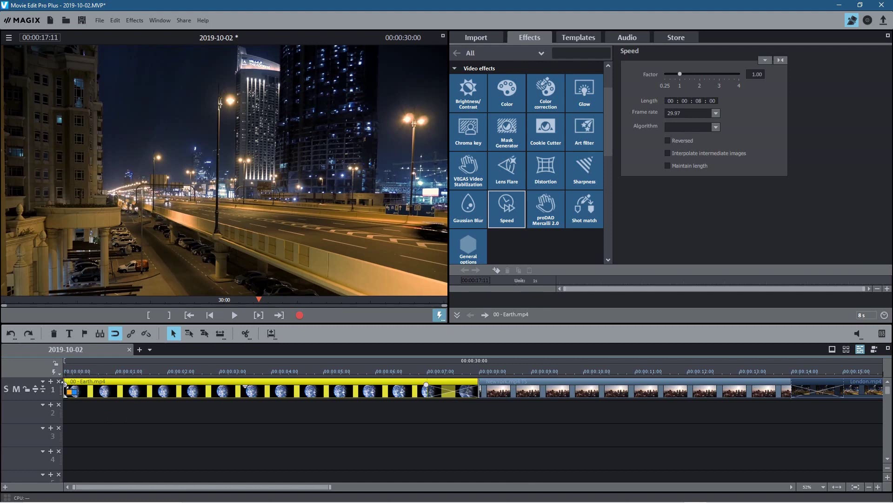
pyautogui.click(64, 382)
pyautogui.moveTo(64, 383); pyautogui.dragTo(121, 386)
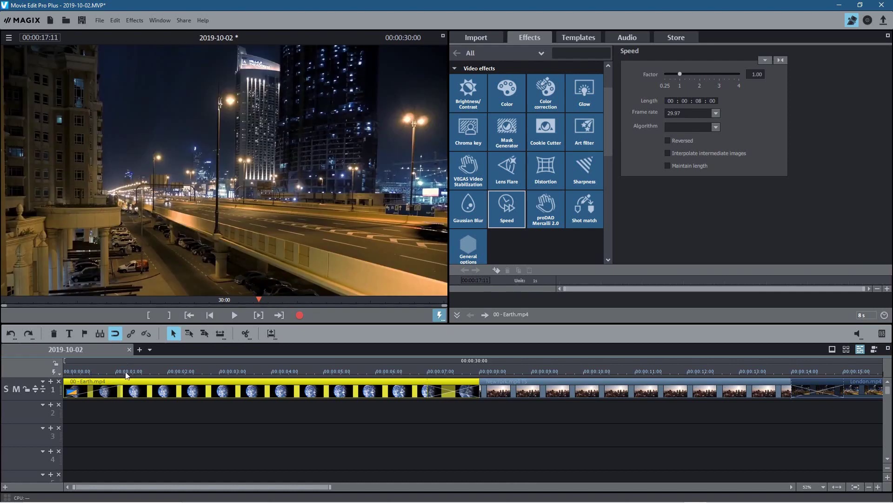
# - Play the movie from 00:00:00:00 to check the fade-in of the 00 - Earth.mp4 clip
pyautogui.click(189, 315)
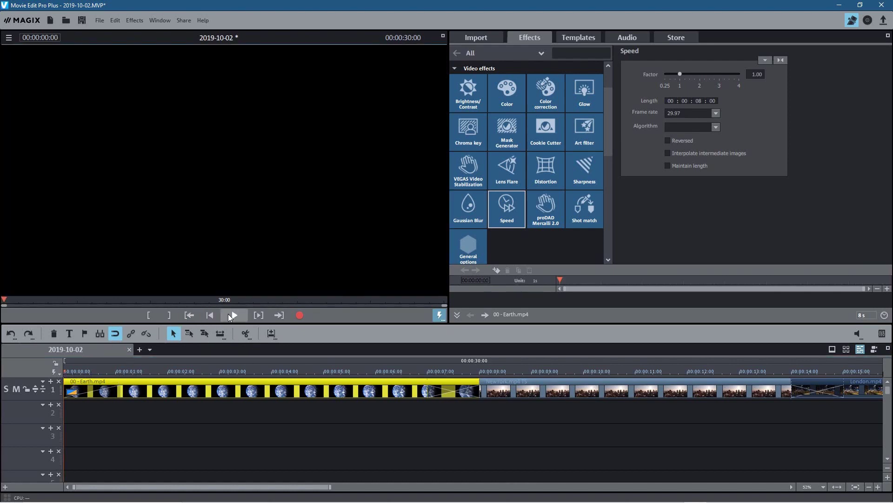
pyautogui.click(235, 315)
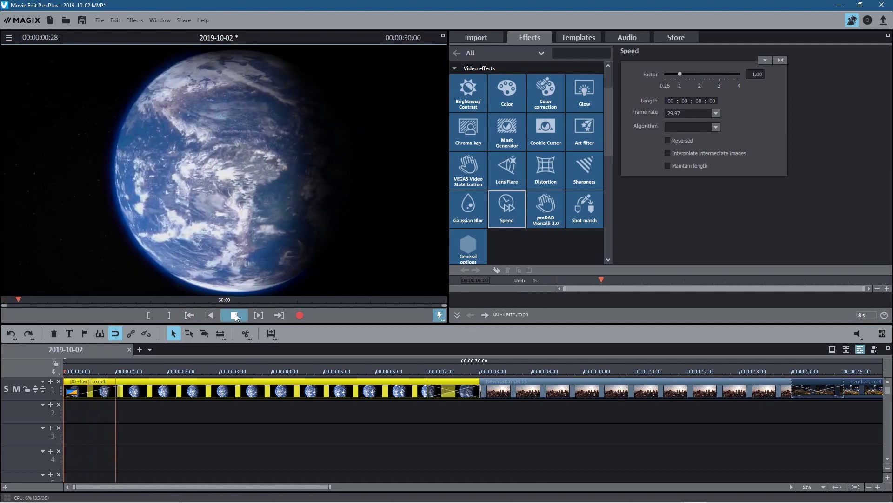
pyautogui.click(235, 315)
pyautogui.click(233, 315)
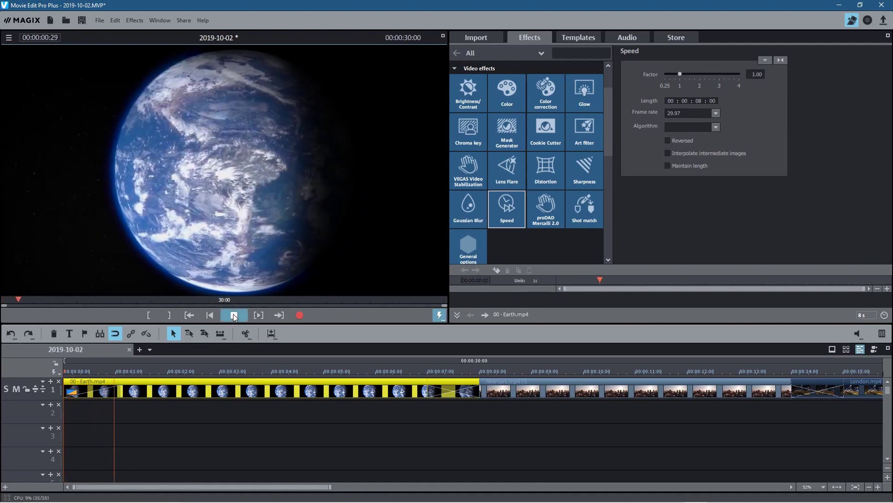
pyautogui.click(233, 315)
# - Try a longer fade-in of about four and a half seconds on the 00 - Earth.mp4 clip and play it
pyautogui.moveTo(144, 378); pyautogui.dragTo(294, 380)
pyautogui.click(234, 314)
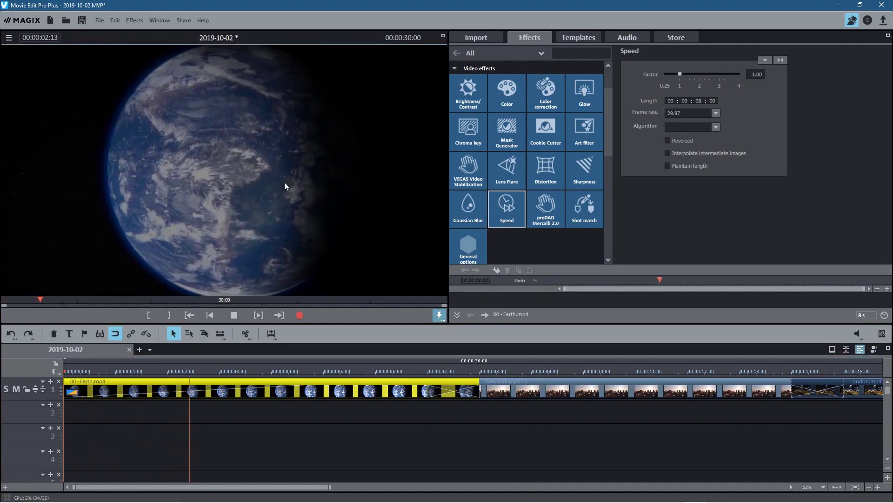
pyautogui.click(234, 316)
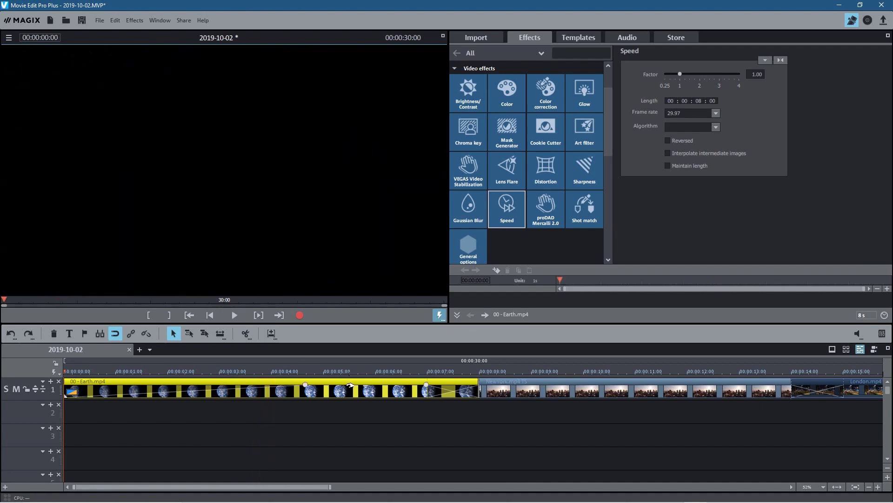
# - Shorten the 00 - Earth.mp4 clip's fade-in to about one second, check it in playback and save the project
pyautogui.moveTo(119, 386); pyautogui.dragTo(118, 386)
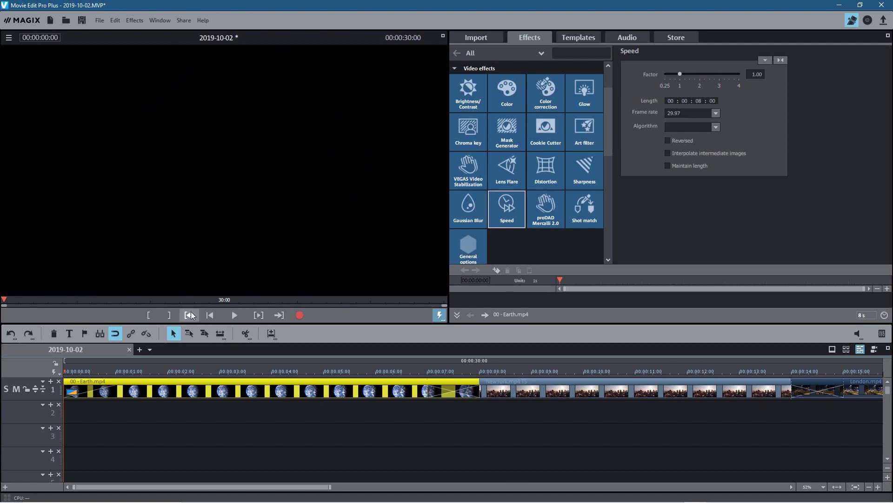
pyautogui.click(233, 316)
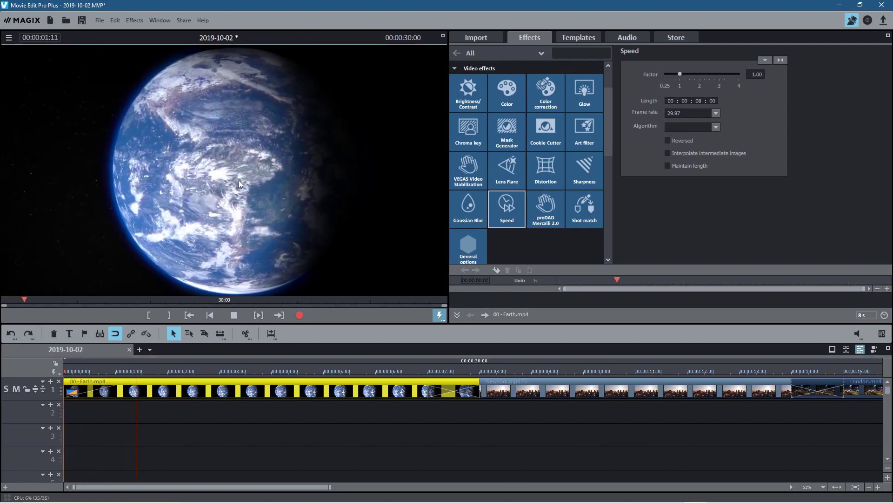
pyautogui.click(81, 21)
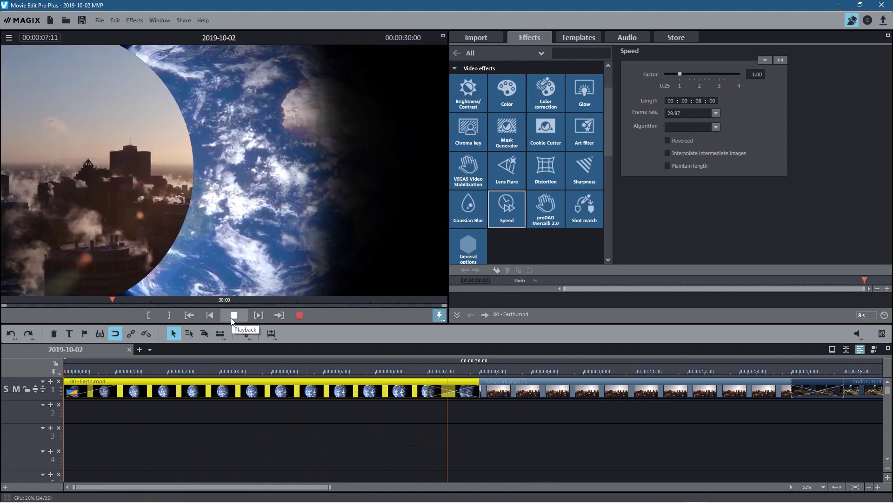
pyautogui.click(232, 316)
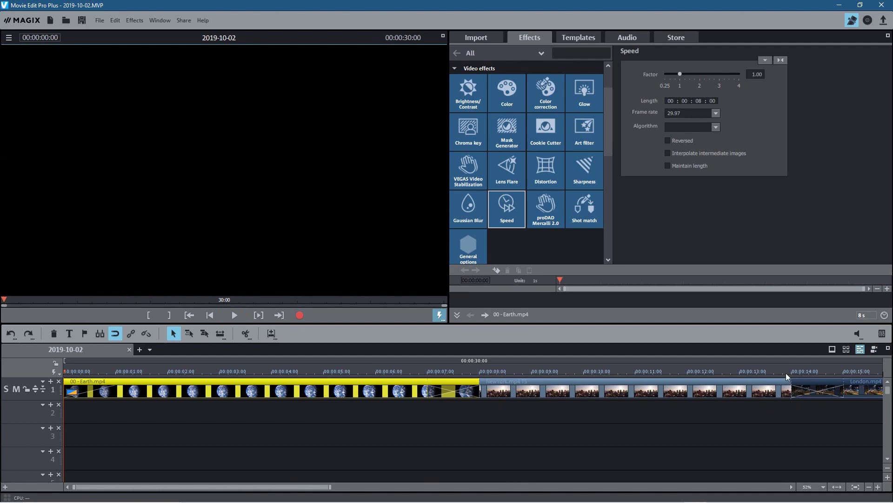
# - Play the transition between NewYork.mp4 and London.mp4 from 00:00:13:27
pyautogui.click(786, 372)
pyautogui.click(238, 315)
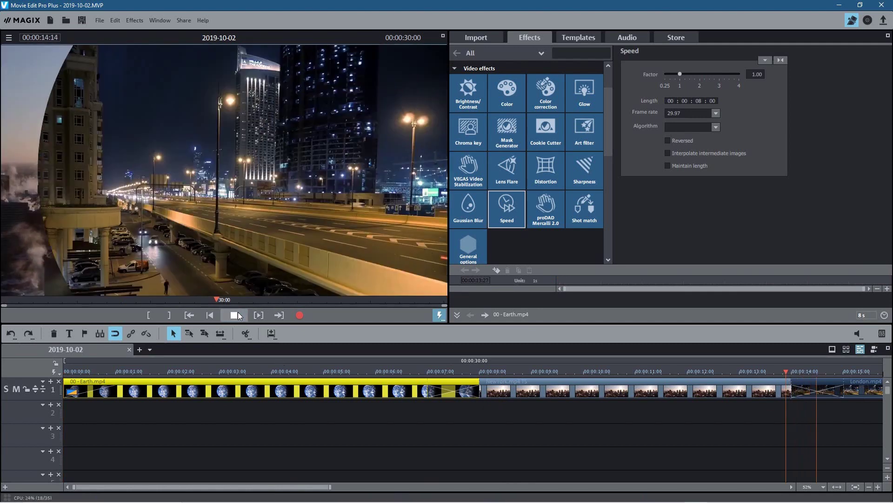
pyautogui.click(238, 315)
# - Move the seoul.mp4 clip to start at 00:00:21:00 so it overlaps the end of London.mp4 by one second
pyautogui.moveTo(306, 494); pyautogui.dragTo(580, 492)
pyautogui.click(413, 396)
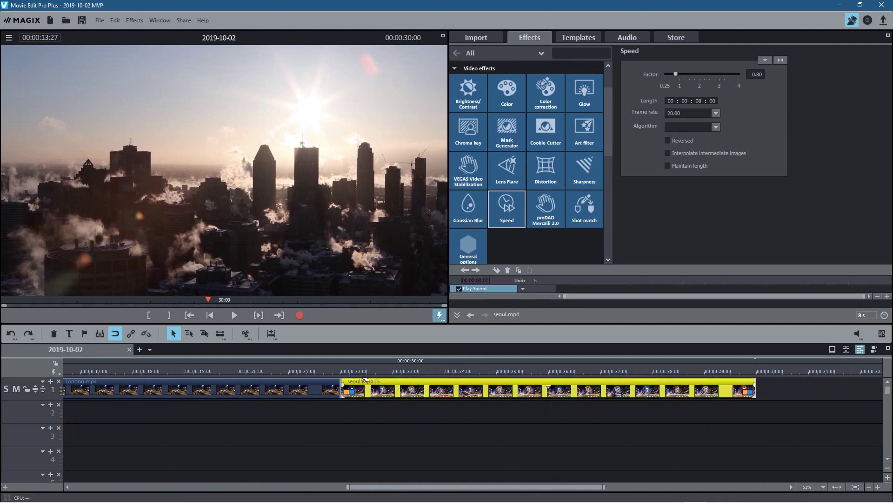
pyautogui.moveTo(366, 379); pyautogui.dragTo(363, 382)
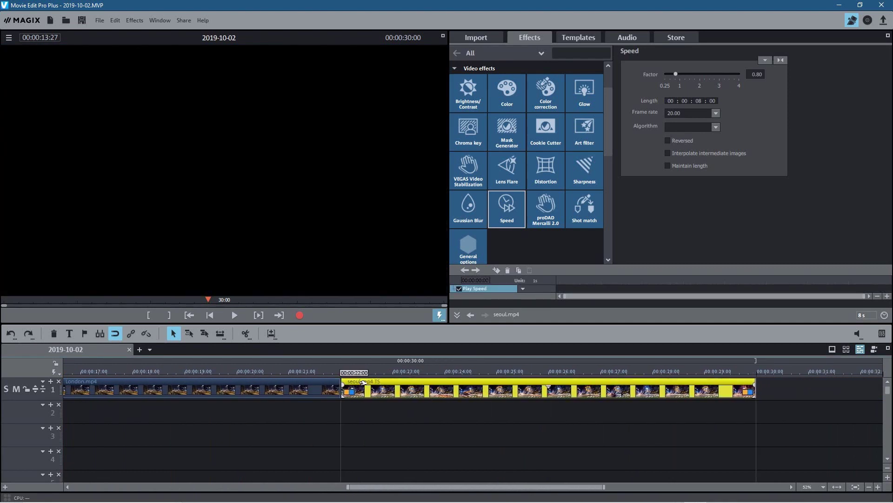
pyautogui.moveTo(364, 383); pyautogui.dragTo(314, 386)
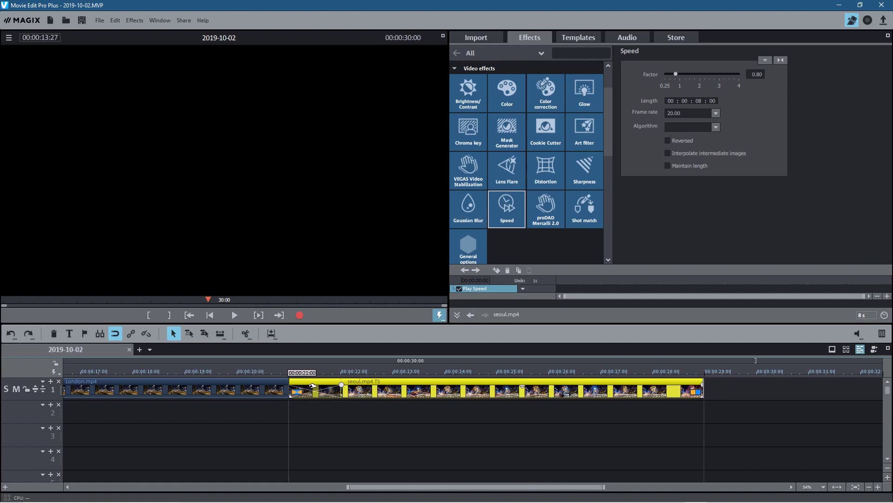
pyautogui.moveTo(312, 386); pyautogui.dragTo(313, 386)
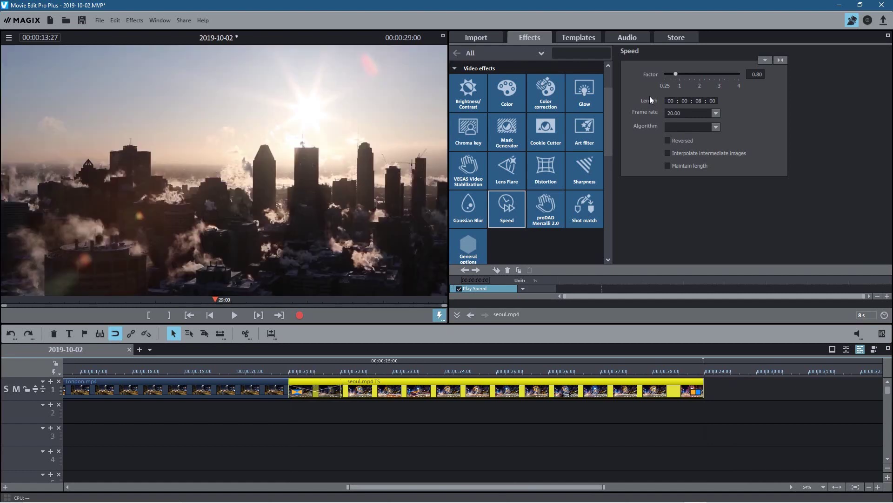
# - Apply the Circle from left transition from Shapes & objects Basic to the overlap between London.mp4 and seoul.mp4
pyautogui.click(594, 37)
pyautogui.moveTo(636, 214)
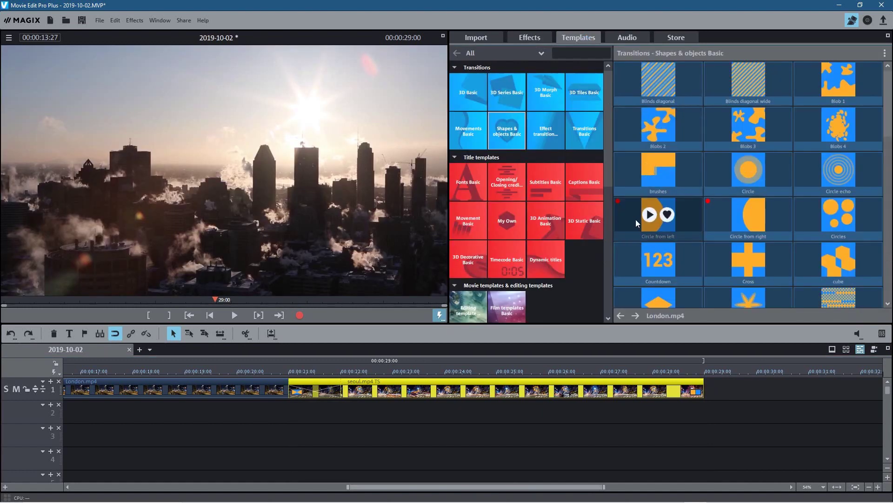
pyautogui.moveTo(631, 218); pyautogui.dragTo(312, 389)
pyautogui.moveTo(748, 215)
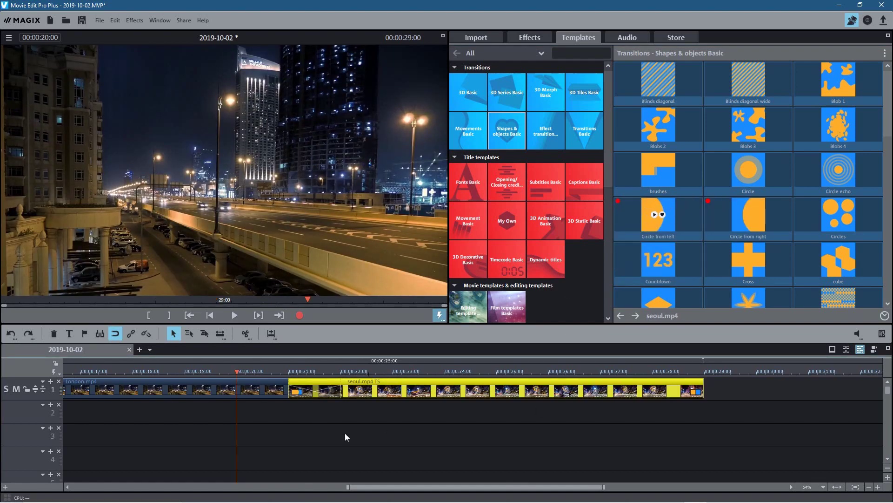
# - Switch to the notes.txt file in Notepad and check which location follows Seoul in the clip list
pyautogui.hotkey('alt', 'Tab')
pyautogui.moveTo(874, 85); pyautogui.dragTo(229, 109)
pyautogui.moveTo(591, 213); pyautogui.dragTo(678, 220)
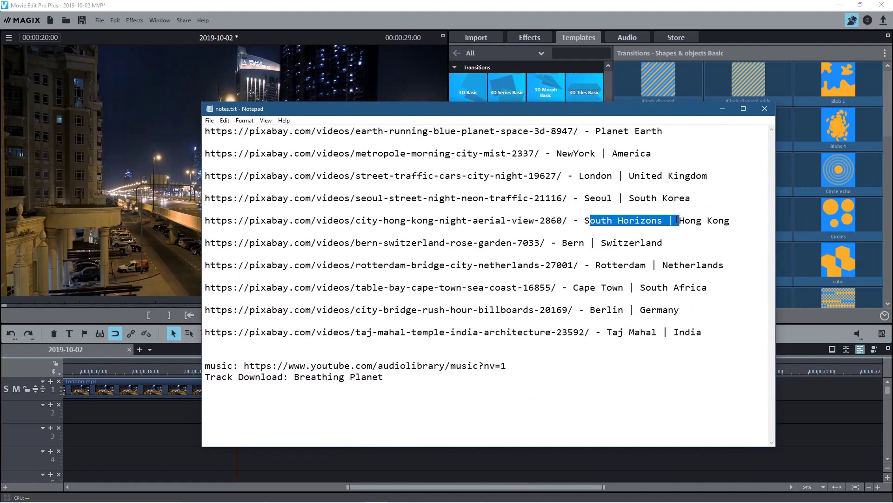
pyautogui.moveTo(584, 221); pyautogui.dragTo(711, 221)
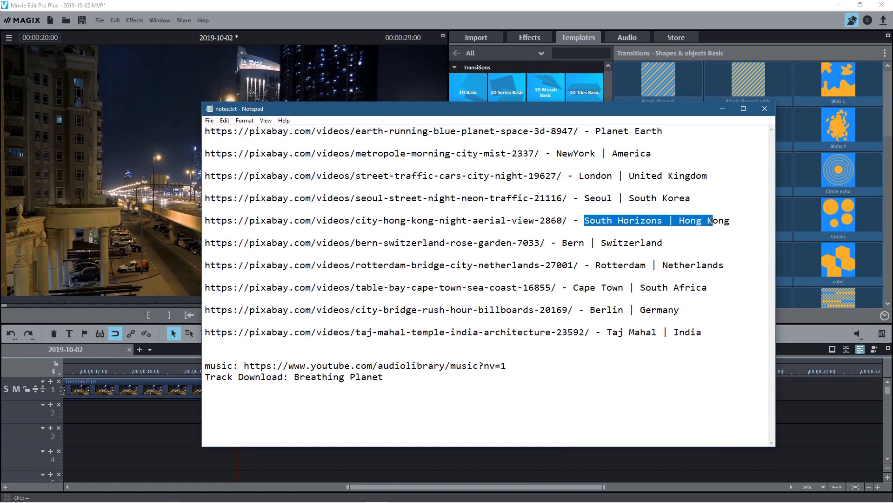
pyautogui.moveTo(605, 116); pyautogui.dragTo(892, 114)
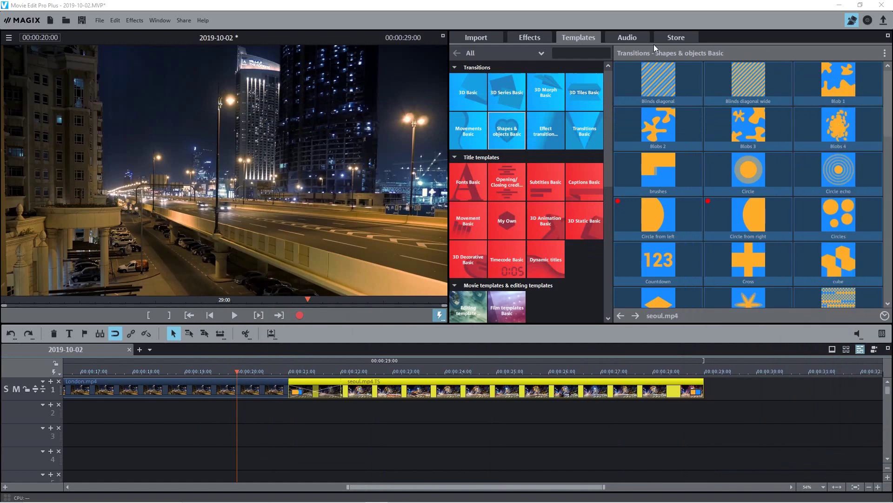
# - Add Hong Kong.mp4 from the Video Downloads folder to track 1, directly after the seoul.mp4 clip
pyautogui.click(476, 37)
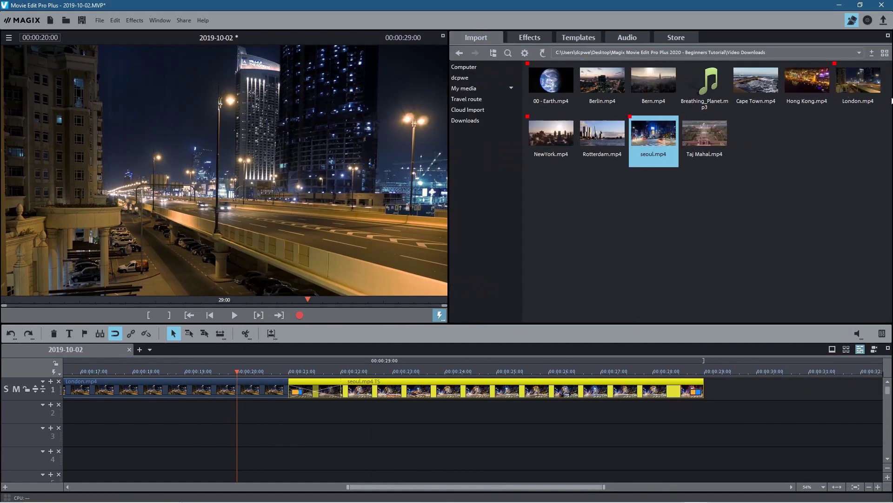
pyautogui.moveTo(568, 156)
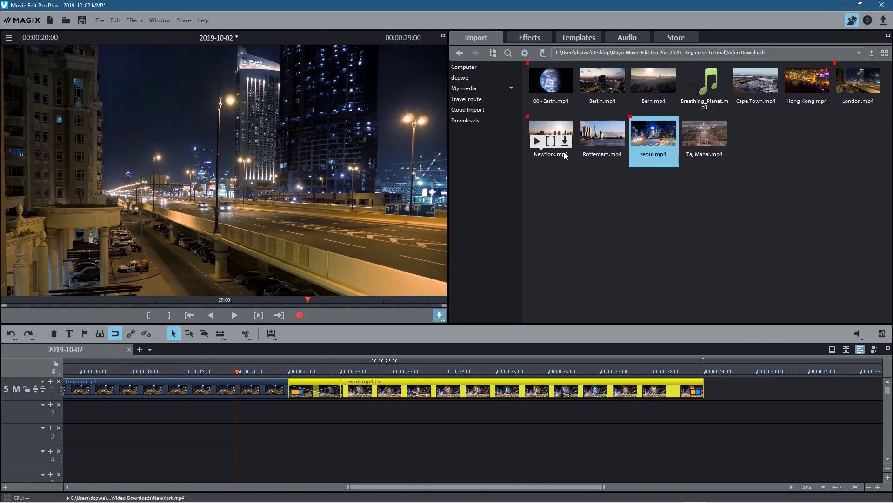
pyautogui.moveTo(810, 88)
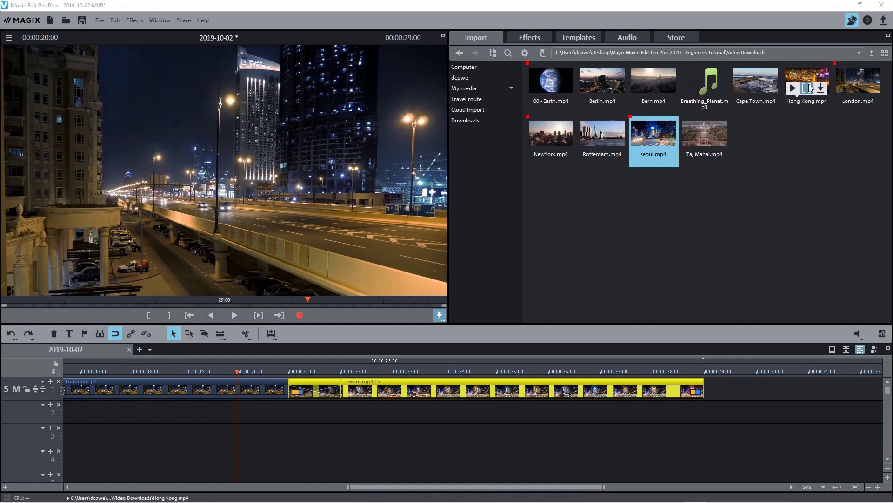
pyautogui.click(801, 77)
pyautogui.moveTo(749, 370); pyautogui.dragTo(724, 391)
# - Play the Hong Kong.mp4 clip briefly from about 00:00:31 to judge its pace
pyautogui.moveTo(269, 490)
pyautogui.mouseDown()
pyautogui.moveTo(381, 488)
pyautogui.moveTo(324, 487)
pyautogui.mouseUp()
pyautogui.click(403, 372)
pyautogui.click(236, 309)
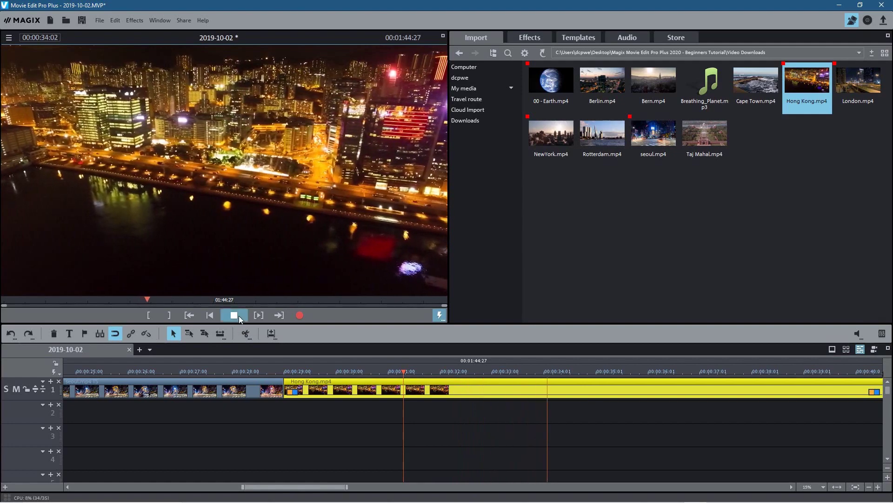
pyautogui.click(238, 315)
# - Examine the Hong Kong.mp4 clip's full extent and scrub its opening section from 00:00:29:00 to 00:00:37:02
pyautogui.moveTo(401, 374); pyautogui.dragTo(224, 373)
pyautogui.scroll(-4, 311, 415)
pyautogui.scroll(3, 305, 426)
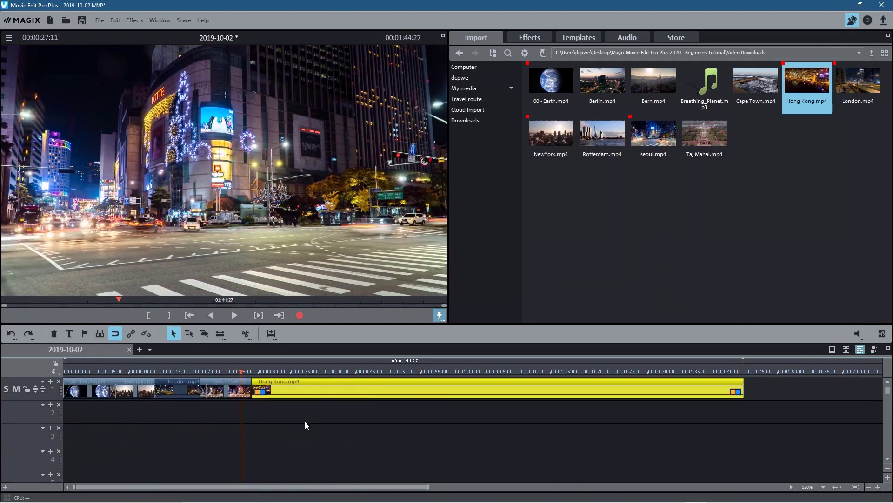
pyautogui.moveTo(242, 371); pyautogui.dragTo(253, 370)
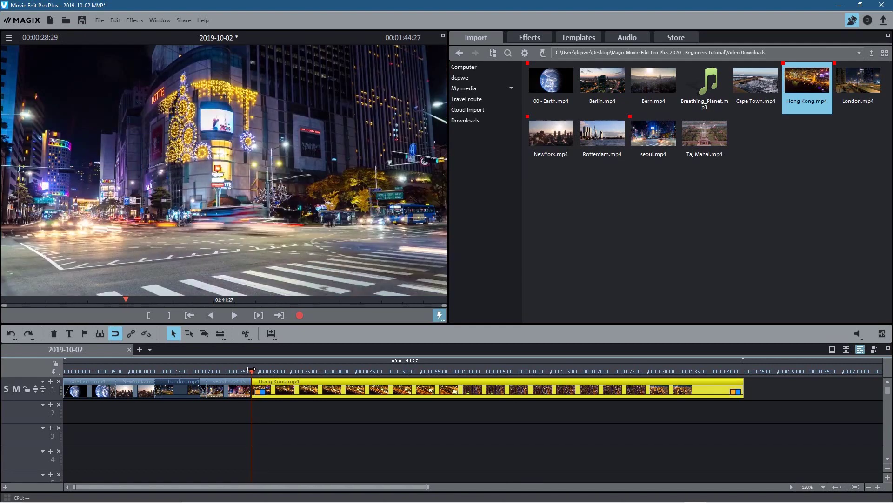
pyautogui.moveTo(252, 370); pyautogui.dragTo(251, 370)
pyautogui.moveTo(251, 370); pyautogui.dragTo(303, 381)
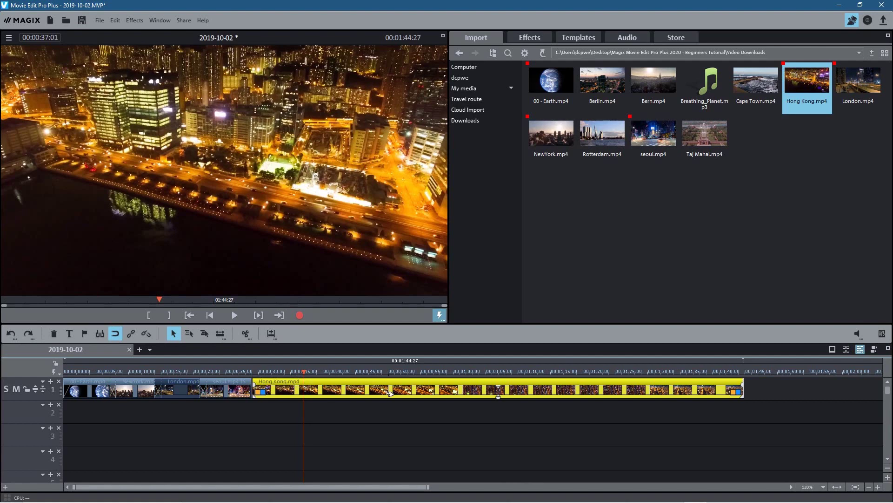
pyautogui.scroll(4, 390, 393)
pyautogui.moveTo(478, 371); pyautogui.dragTo(264, 381)
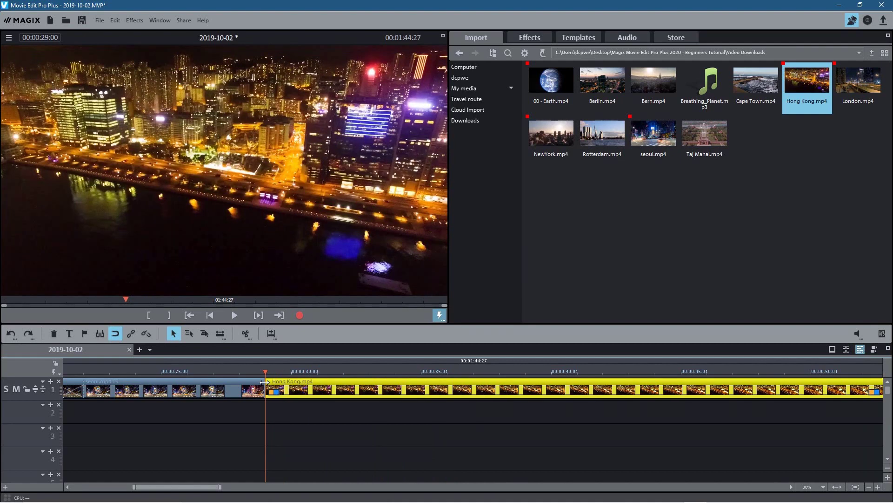
pyautogui.moveTo(264, 381); pyautogui.dragTo(472, 388)
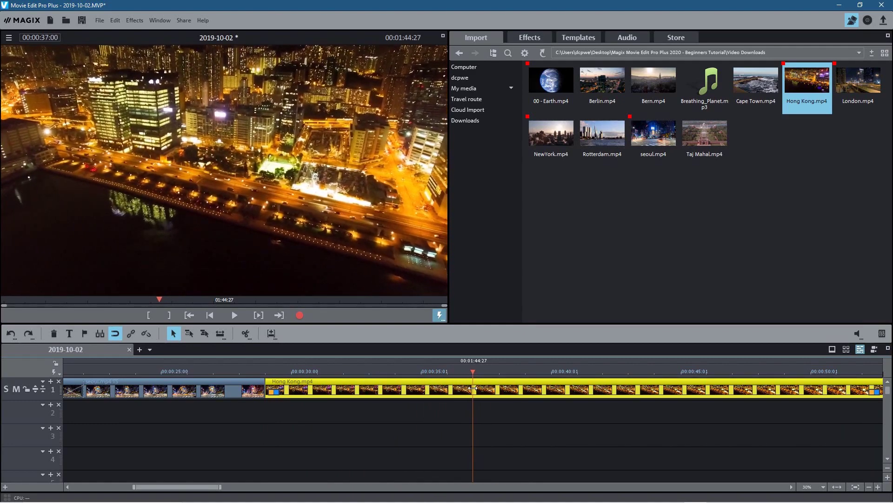
pyautogui.moveTo(471, 387); pyautogui.dragTo(474, 387)
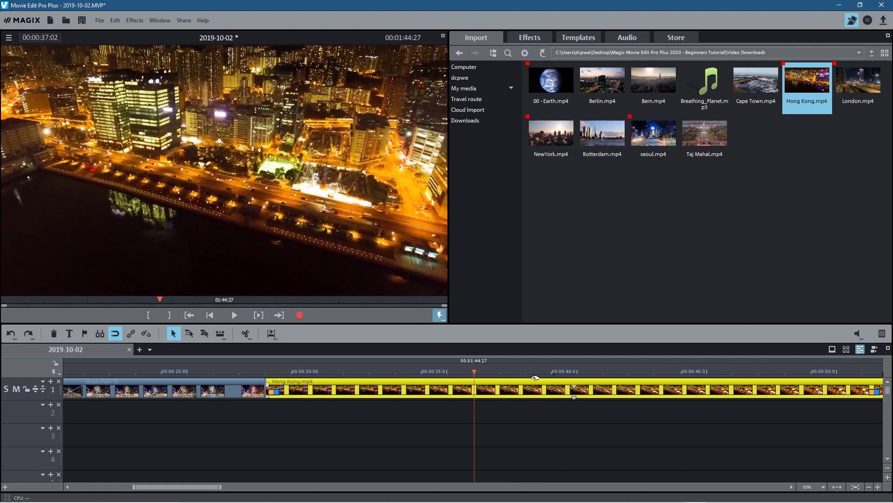
# - Set the Hong Kong.mp4 clip's speed factor to 3.00
pyautogui.click(544, 38)
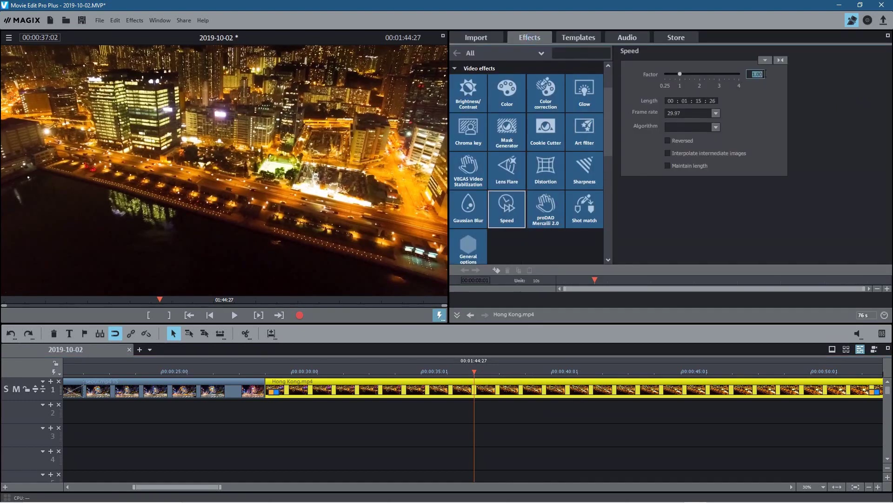
pyautogui.write('3')
pyautogui.press('Return')
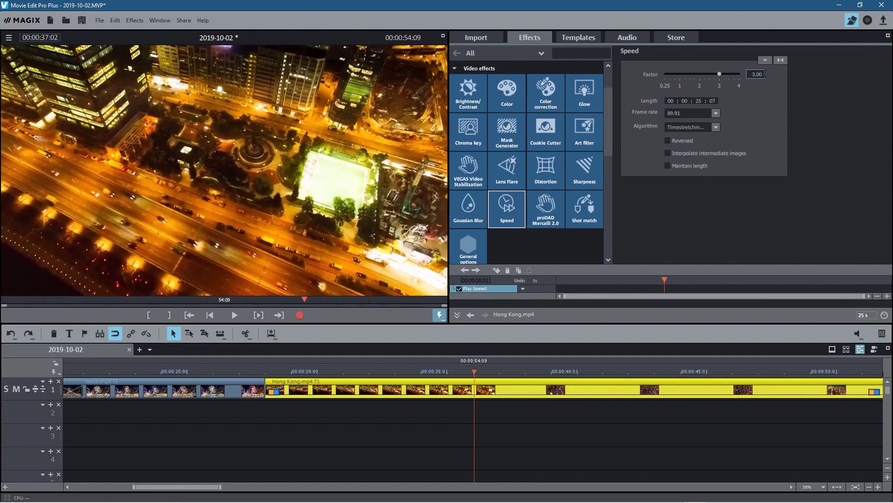
# - Play the sped-up Hong Kong.mp4 clip from about 00:00:30 and again from its start to judge its pace
pyautogui.click(304, 373)
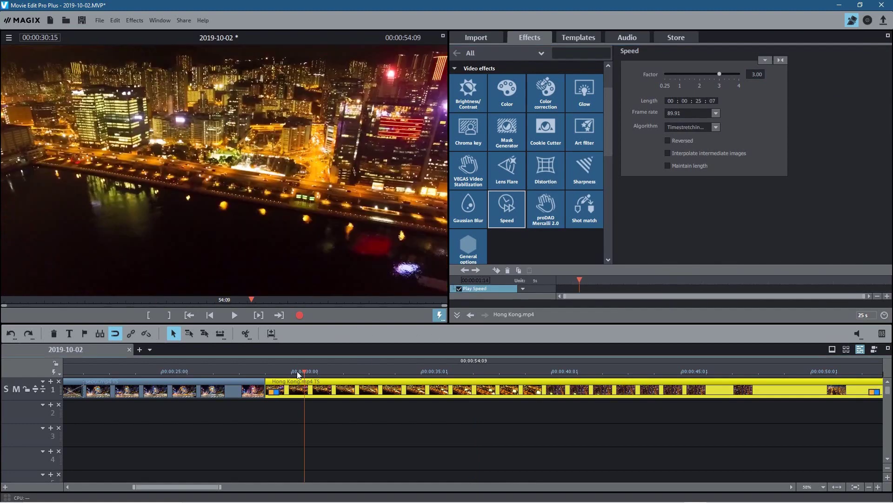
pyautogui.click(233, 320)
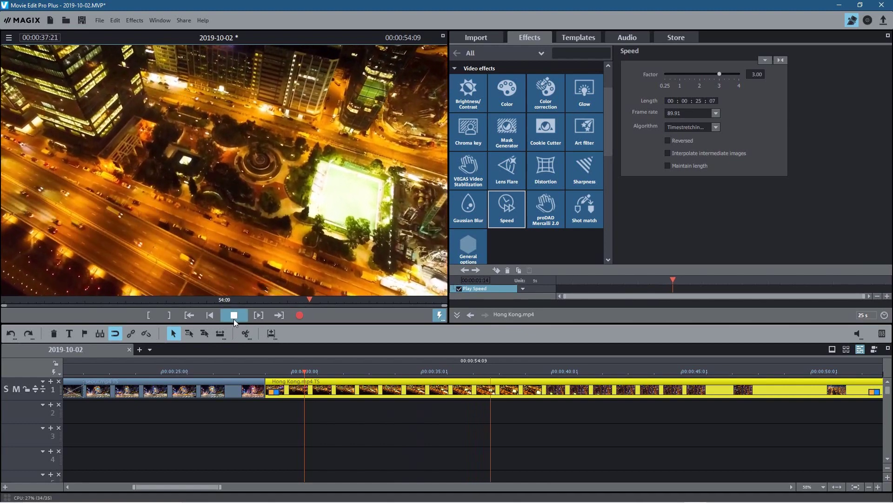
pyautogui.click(234, 318)
pyautogui.click(264, 364)
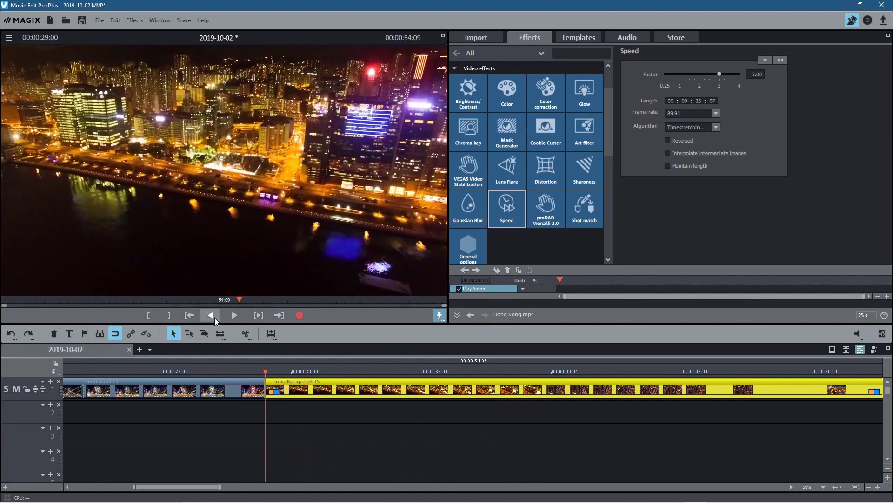
pyautogui.click(239, 316)
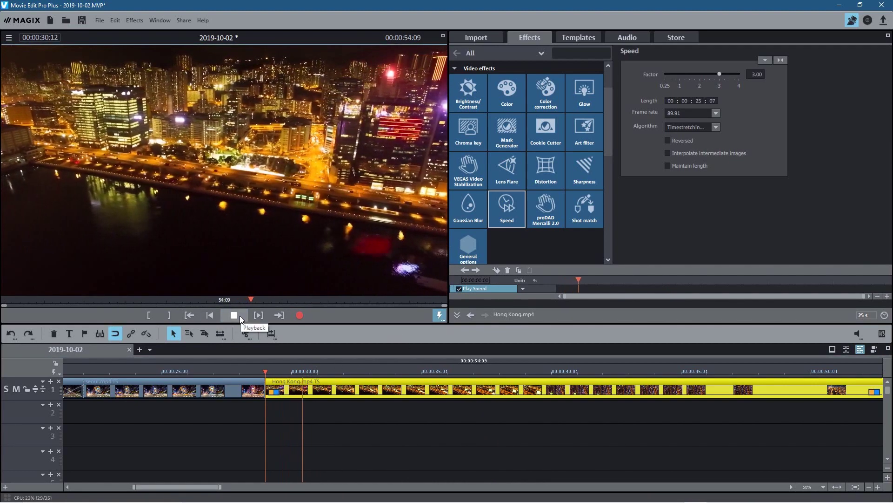
pyautogui.click(239, 316)
# - Set the Hong Kong.mp4 clip's speed factor to 2.00 and play it briefly from its start
pyautogui.click(757, 73)
pyautogui.write('2')
pyautogui.press('Return')
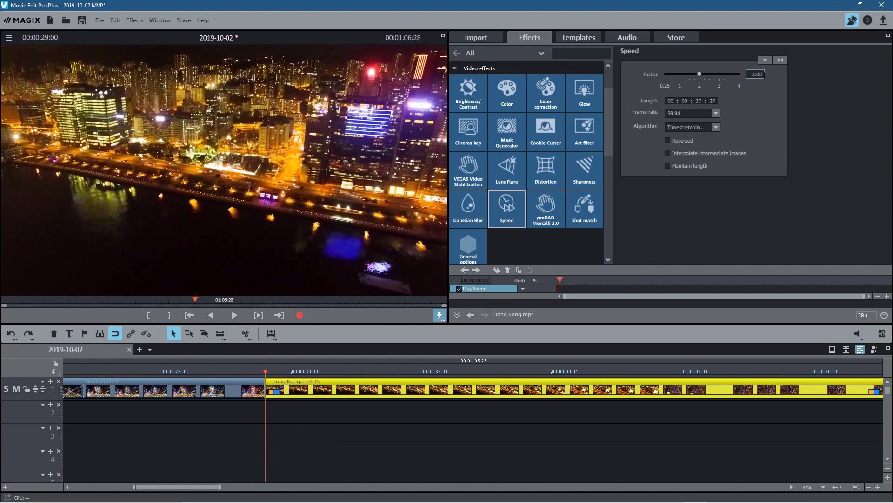
pyautogui.click(234, 315)
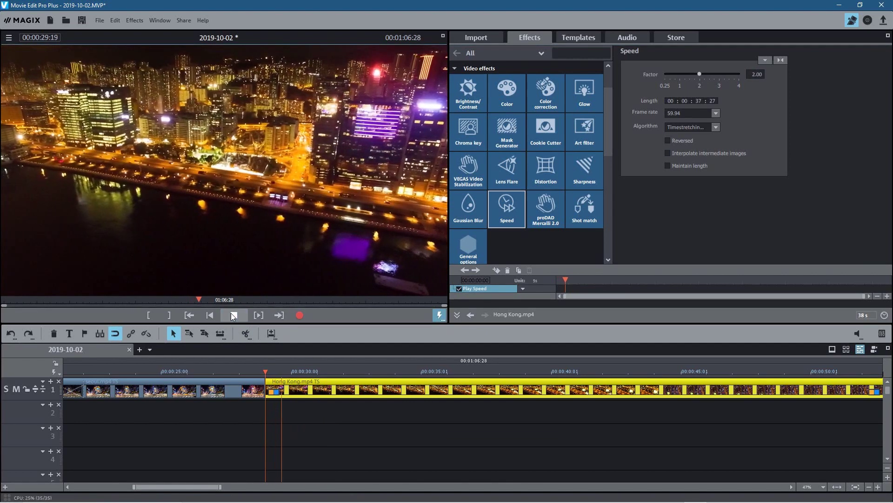
pyautogui.click(234, 316)
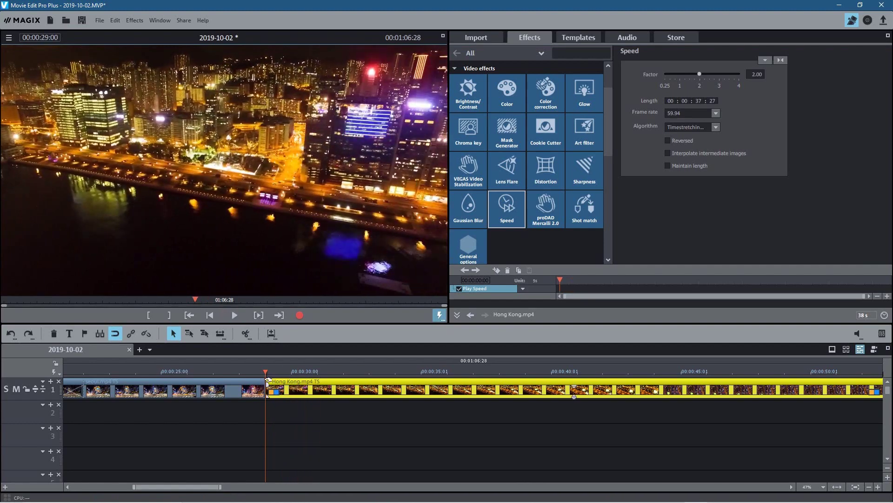
# - Split the Hong Kong.mp4 clip at 00:00:37:00 and delete the part after the cut
pyautogui.moveTo(263, 370)
pyautogui.mouseDown()
pyautogui.moveTo(545, 379)
pyautogui.moveTo(456, 376)
pyautogui.moveTo(471, 378)
pyautogui.mouseUp()
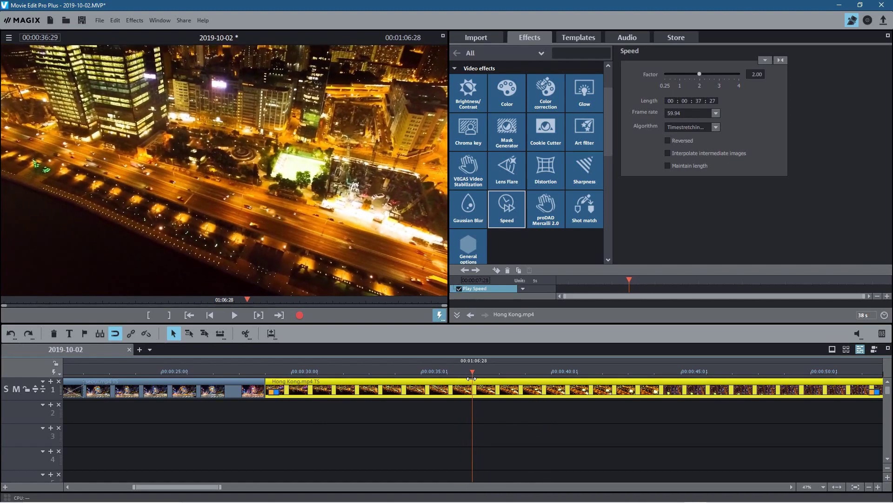
pyautogui.moveTo(471, 379); pyautogui.dragTo(471, 378)
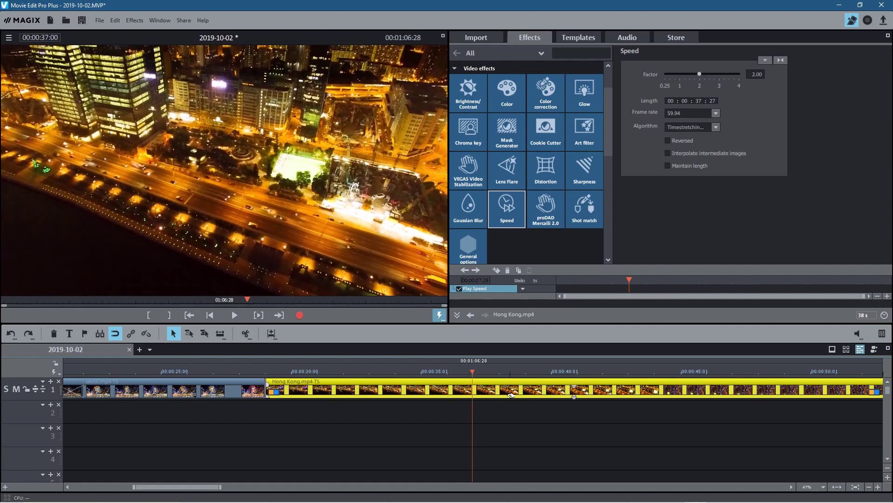
pyautogui.click(245, 334)
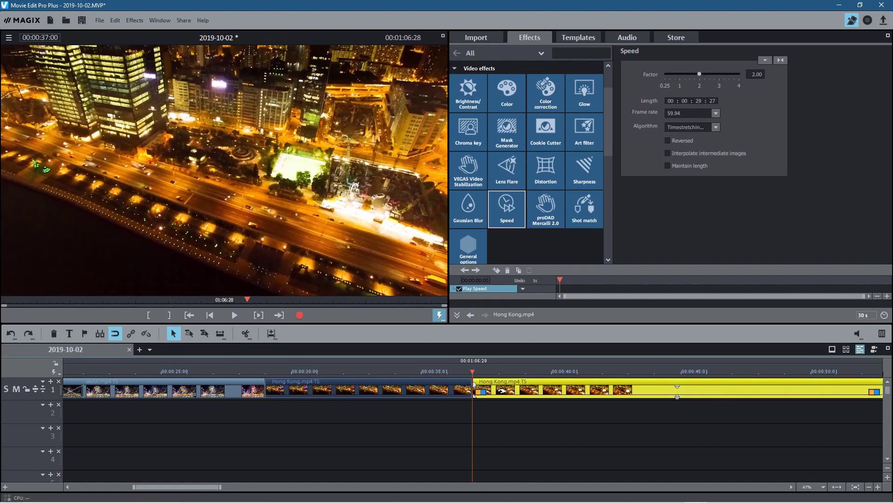
pyautogui.press('Delete')
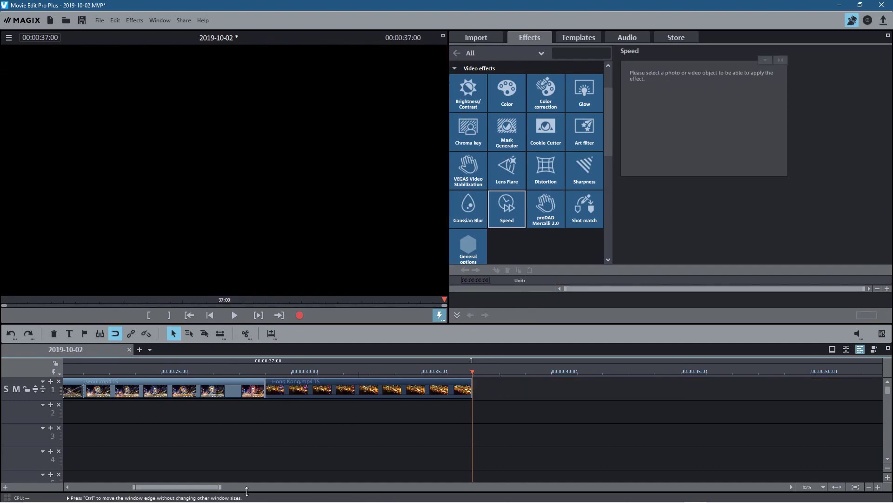
# - Overlap the start of the Hong Kong.mp4 clip with the end of seoul.mp4 by one second and play the join from 00:00:27:00
pyautogui.moveTo(209, 487); pyautogui.dragTo(201, 491)
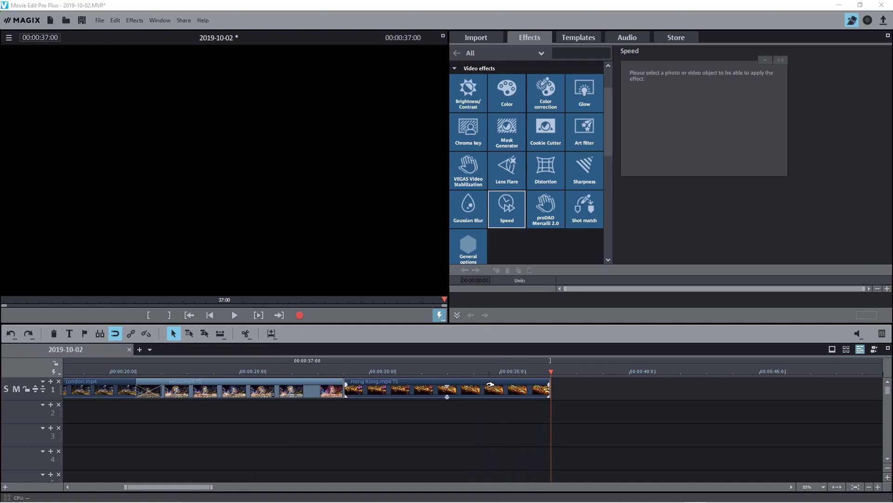
pyautogui.moveTo(403, 385); pyautogui.dragTo(377, 388)
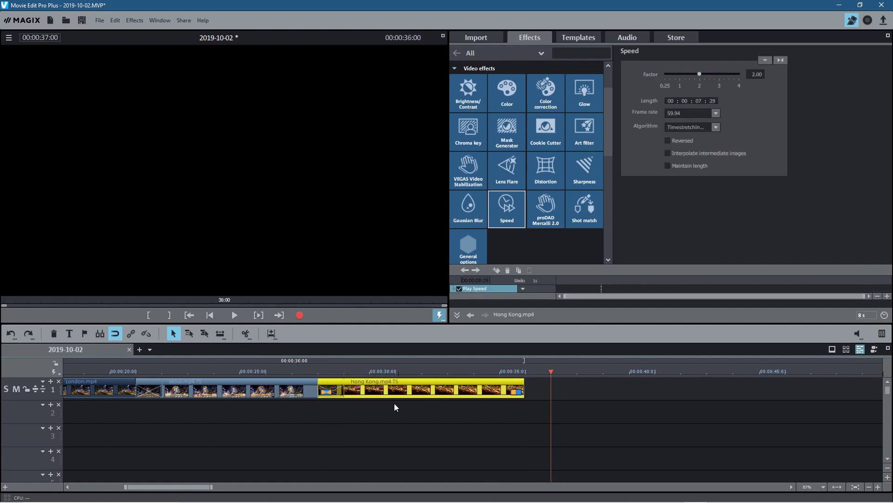
pyautogui.click(576, 38)
pyautogui.moveTo(592, 242); pyautogui.dragTo(331, 394)
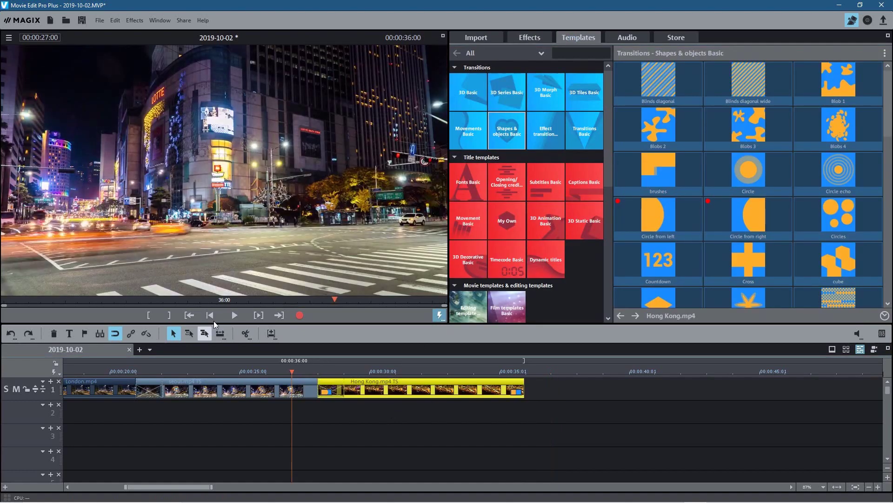
pyautogui.click(238, 314)
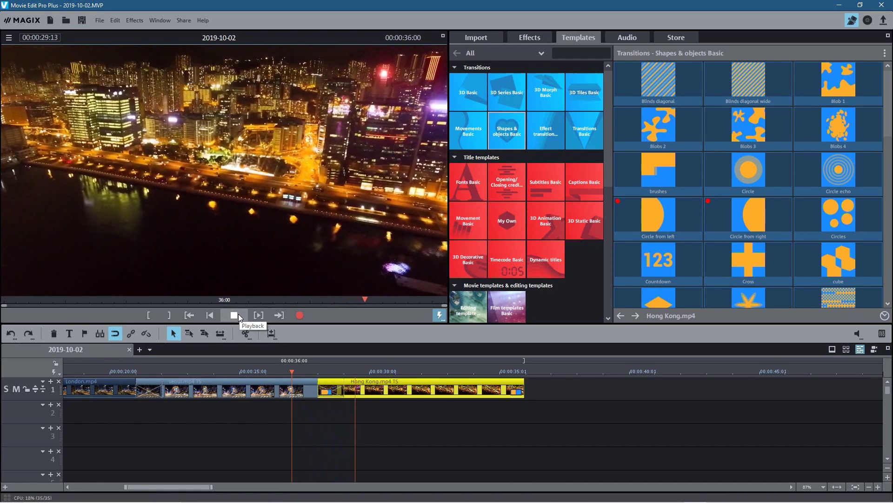
pyautogui.click(238, 315)
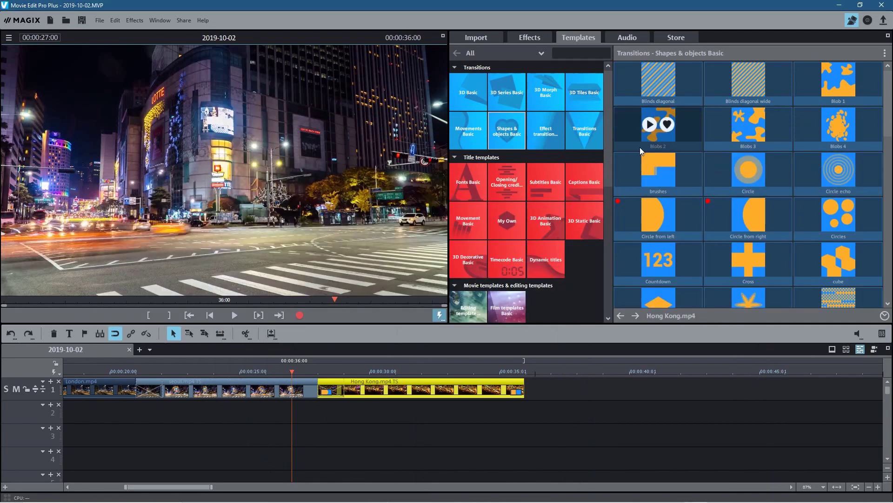
# - Add Bern.mp4 from the Video Downloads folder to track 1, directly after Hong Kong.mp4, and play it briefly from 00:00:38:09
pyautogui.click(471, 37)
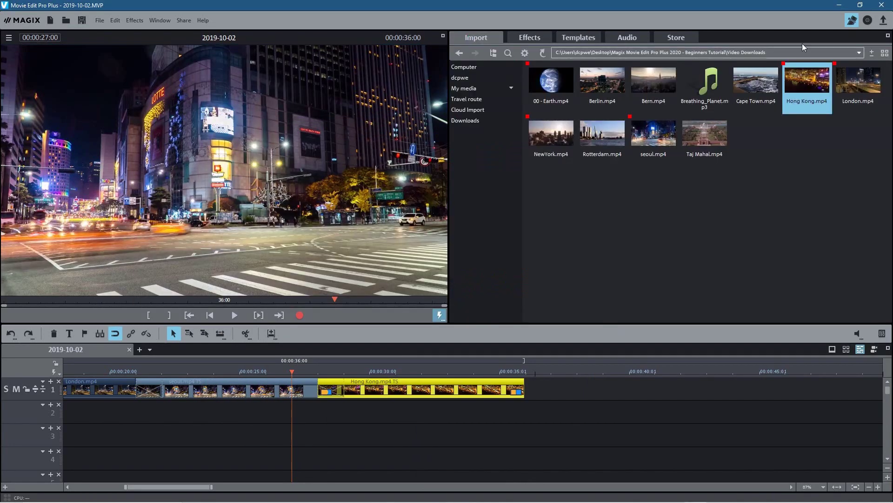
pyautogui.moveTo(650, 73); pyautogui.dragTo(586, 376)
pyautogui.click(586, 382)
pyautogui.click(585, 371)
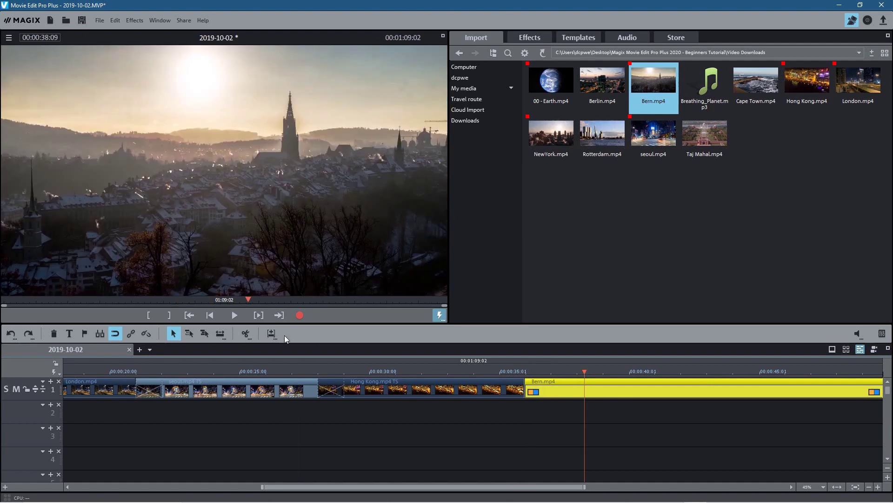
pyautogui.click(235, 315)
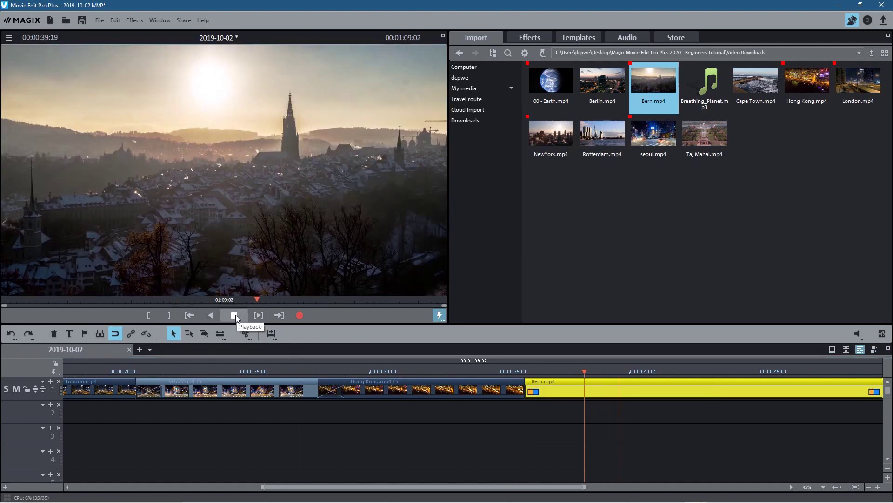
pyautogui.click(234, 315)
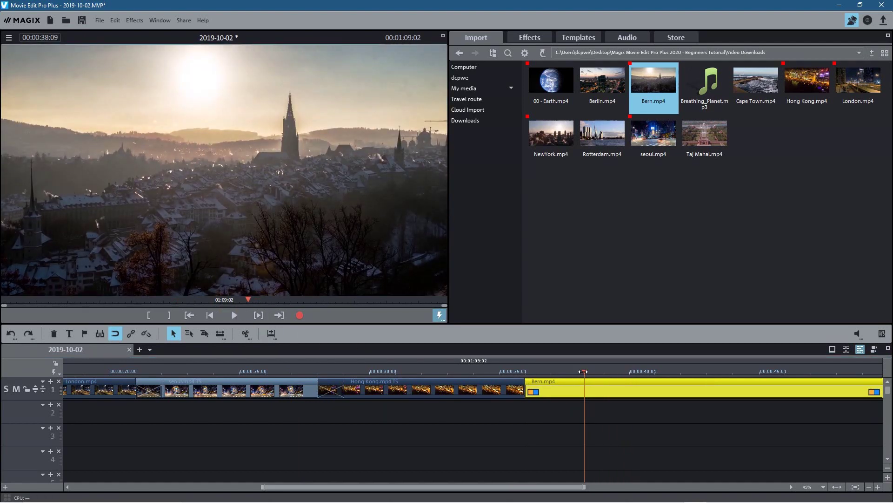
# - Split the Bern.mp4 clip at 00:00:44:00 and delete the part after the cut
pyautogui.click(525, 371)
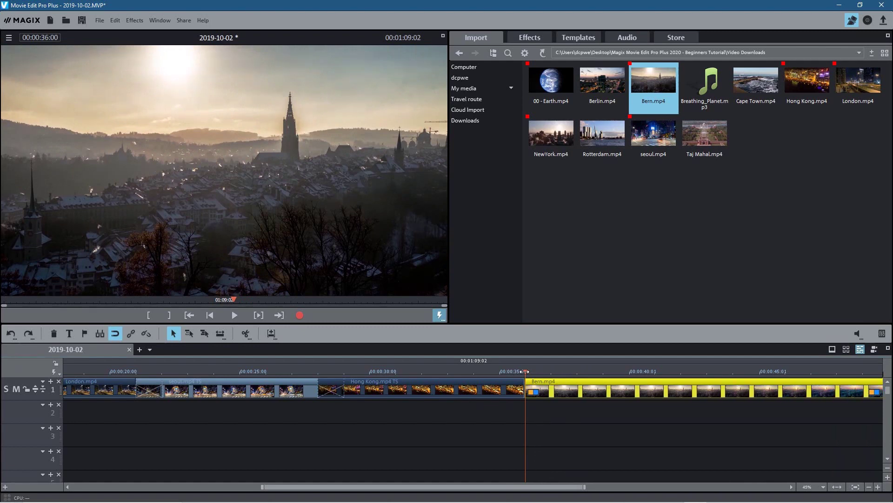
pyautogui.moveTo(525, 371); pyautogui.dragTo(743, 373)
pyautogui.moveTo(735, 372); pyautogui.dragTo(732, 371)
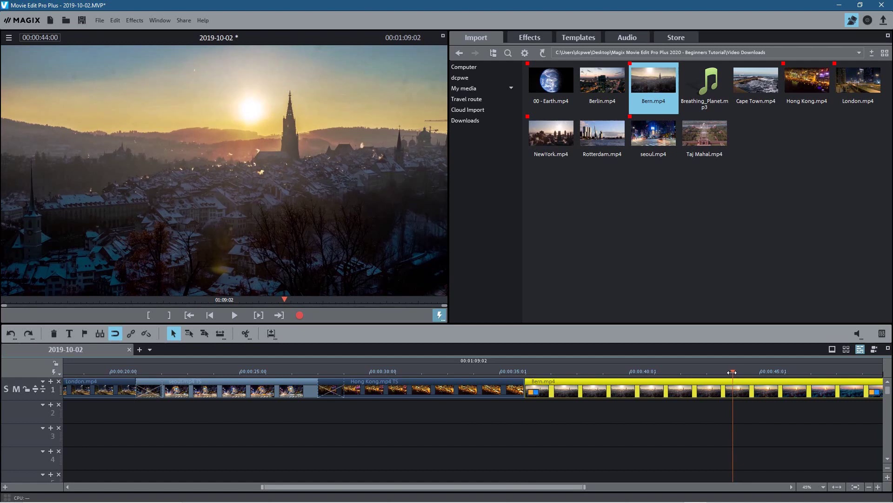
pyautogui.click(245, 334)
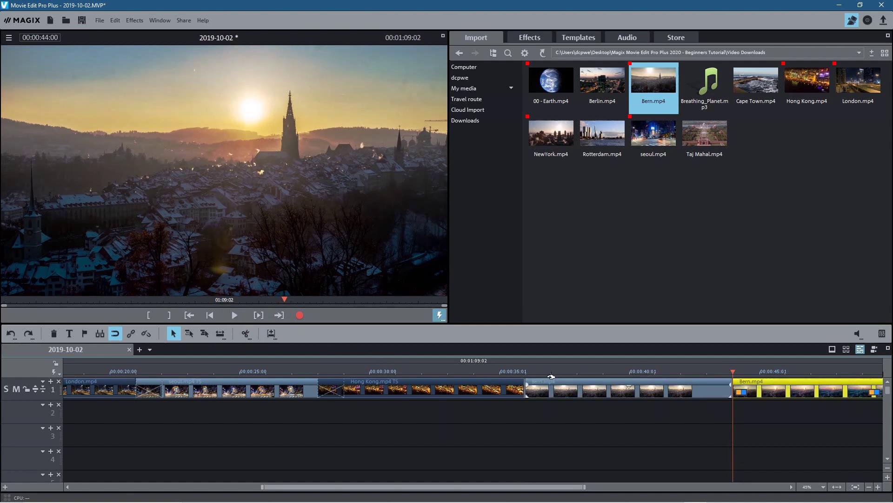
pyautogui.press('Delete')
# - Overlap the start of the Bern.mp4 clip with the end of Hong Kong.mp4 by one second and briefly play from 00:00:34:00
pyautogui.click(605, 381)
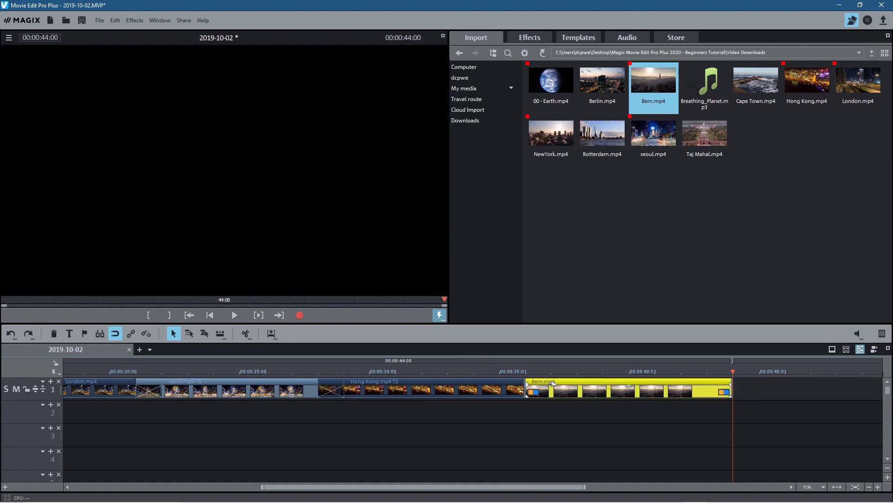
pyautogui.moveTo(553, 383); pyautogui.dragTo(527, 383)
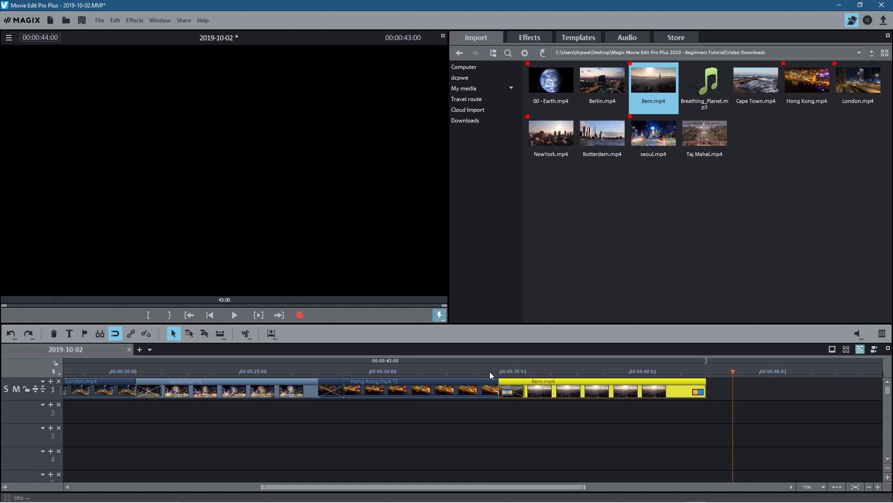
pyautogui.click(305, 379)
pyautogui.moveTo(306, 372); pyautogui.dragTo(490, 395)
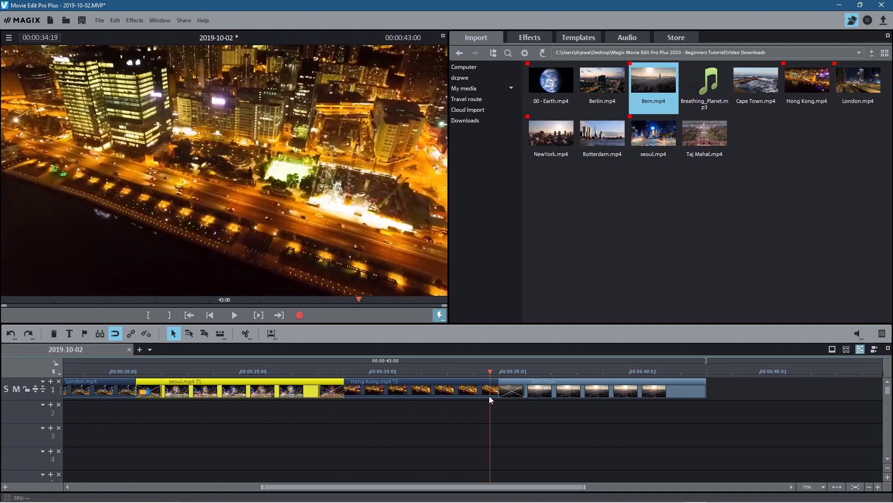
pyautogui.click(587, 39)
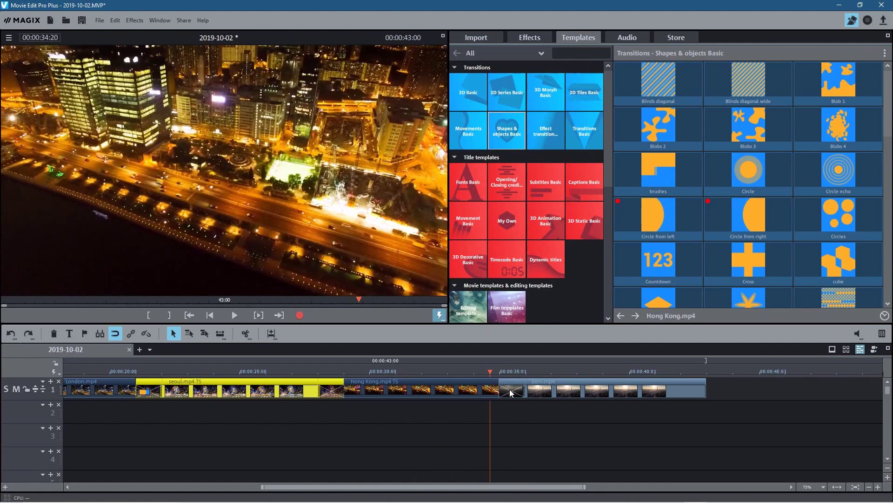
pyautogui.click(473, 389)
pyautogui.click(234, 315)
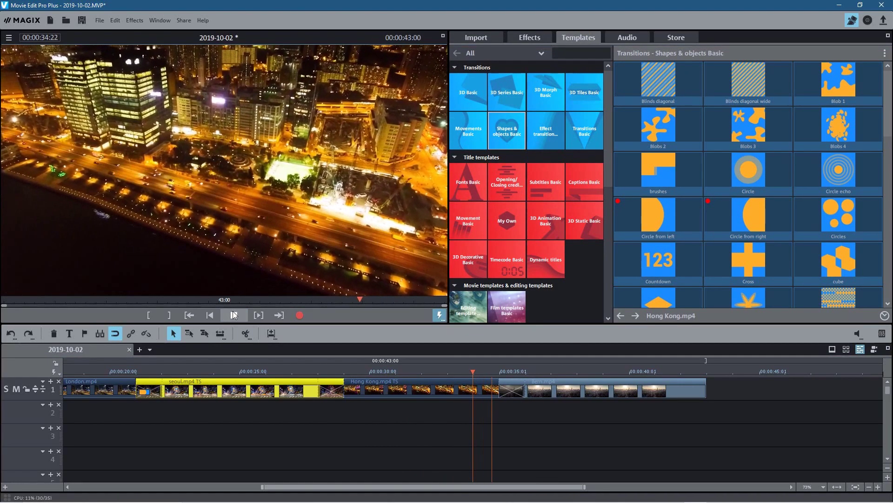
pyautogui.click(234, 315)
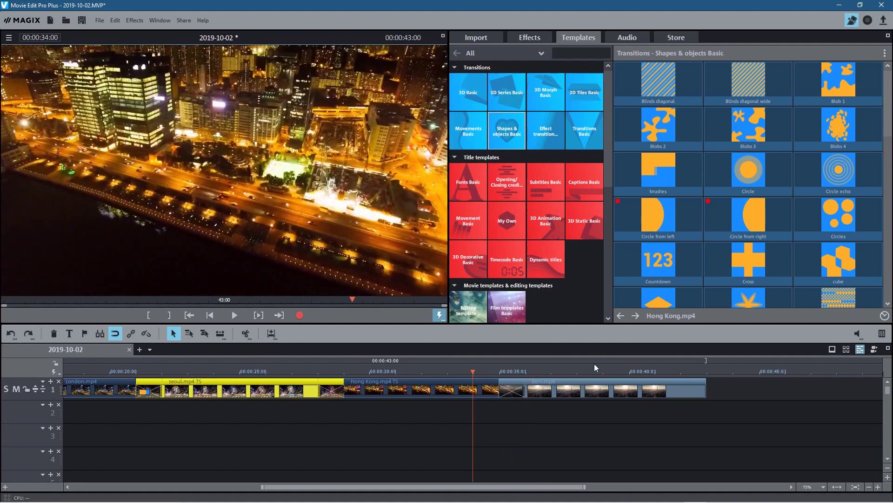
# - Check the city order in notes.txt in Notepad and add Rotterdam.mp4 to track 1, directly after the Bern.mp4 clip
pyautogui.click(480, 36)
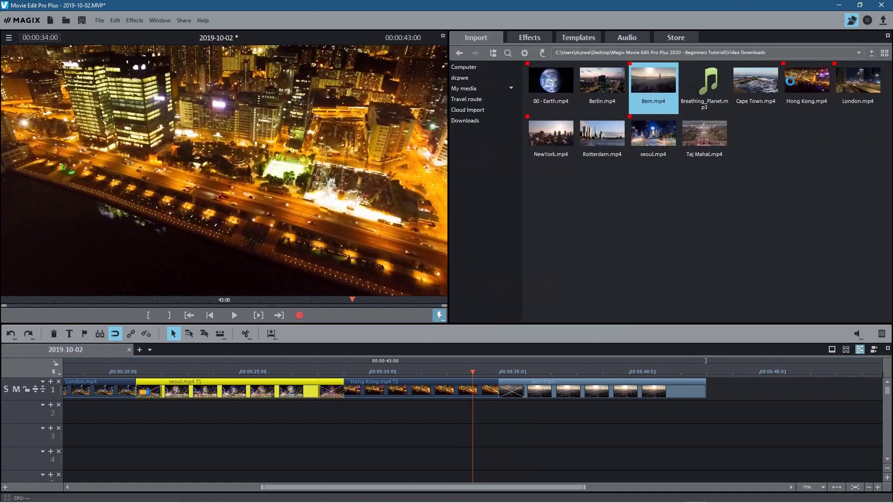
pyautogui.hotkey('alt', 'Tab')
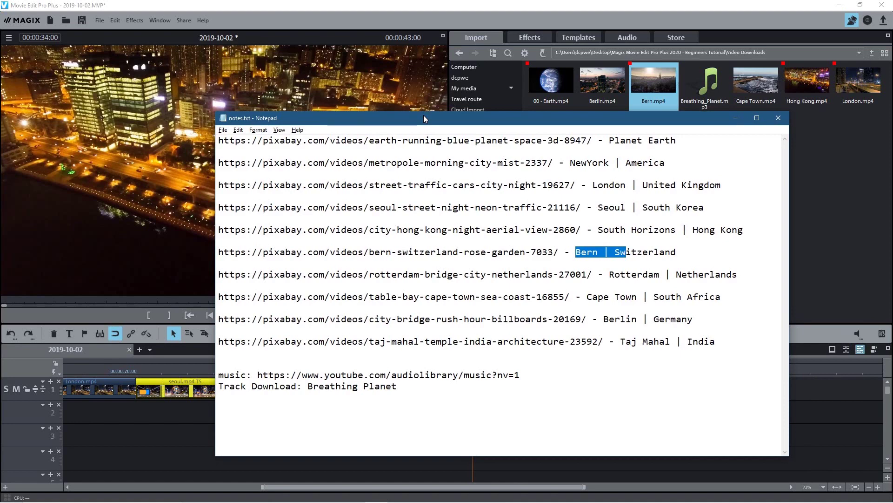
pyautogui.hotkey('alt', 'Tab')
pyautogui.click(705, 199)
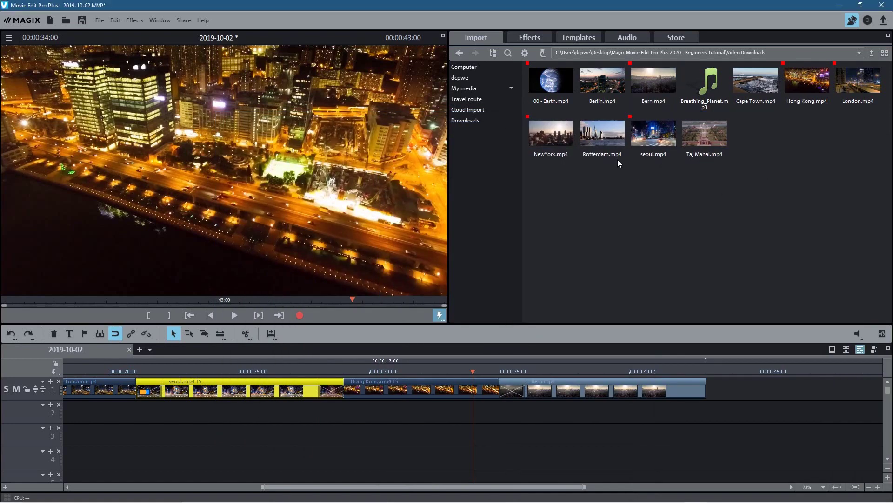
pyautogui.moveTo(605, 154); pyautogui.dragTo(790, 375)
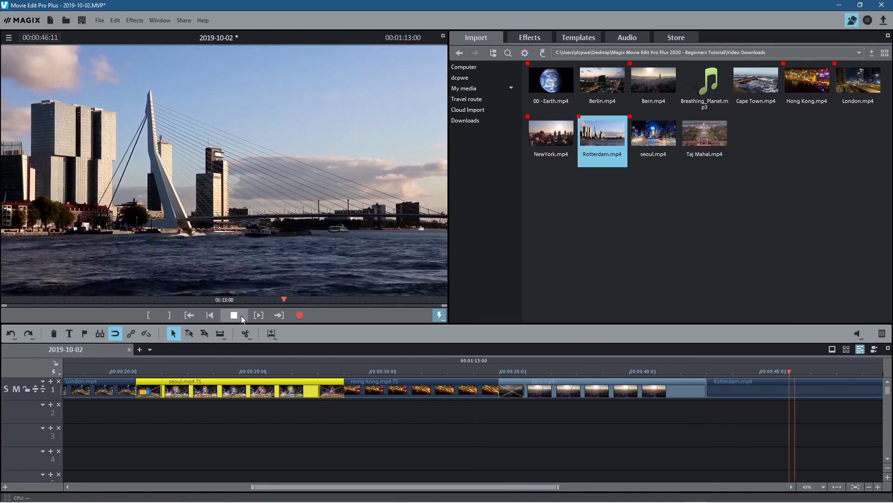
# - Split the Rotterdam.mp4 clip at 00:00:51:00 and delete the part after the cut
pyautogui.moveTo(787, 371); pyautogui.dragTo(707, 374)
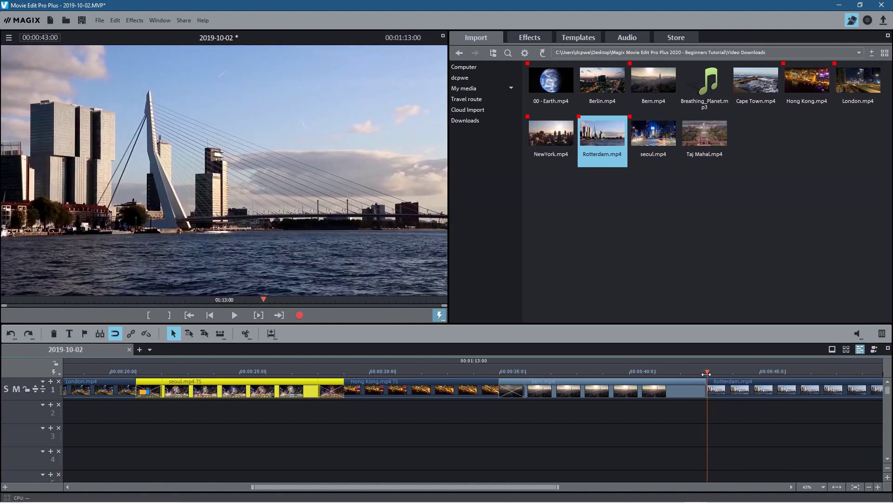
pyautogui.moveTo(706, 374); pyautogui.dragTo(672, 386)
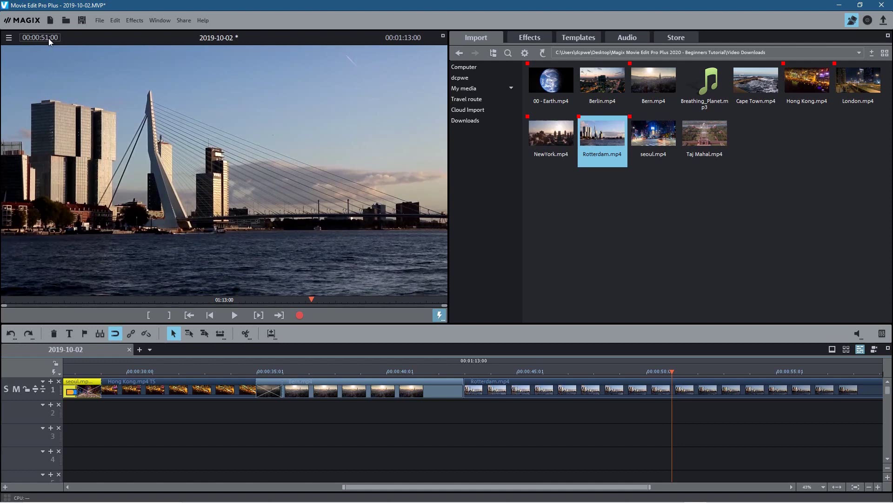
pyautogui.click(246, 333)
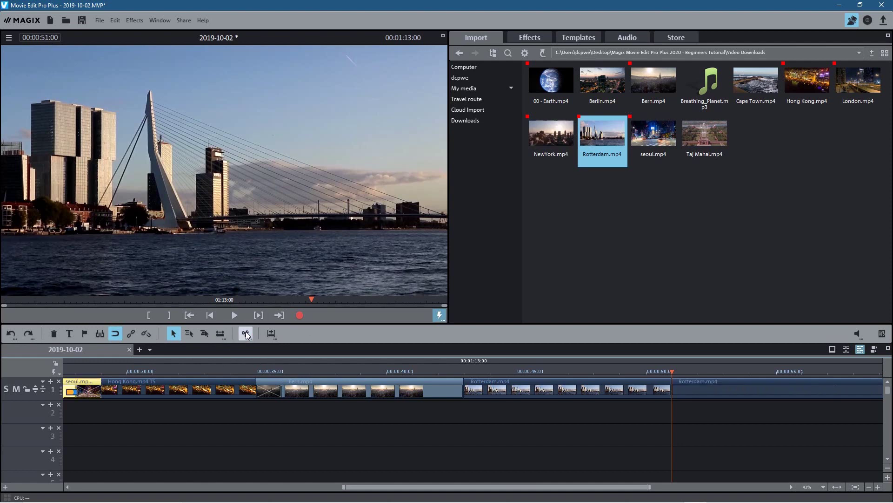
pyautogui.click(706, 389)
pyautogui.press('Delete')
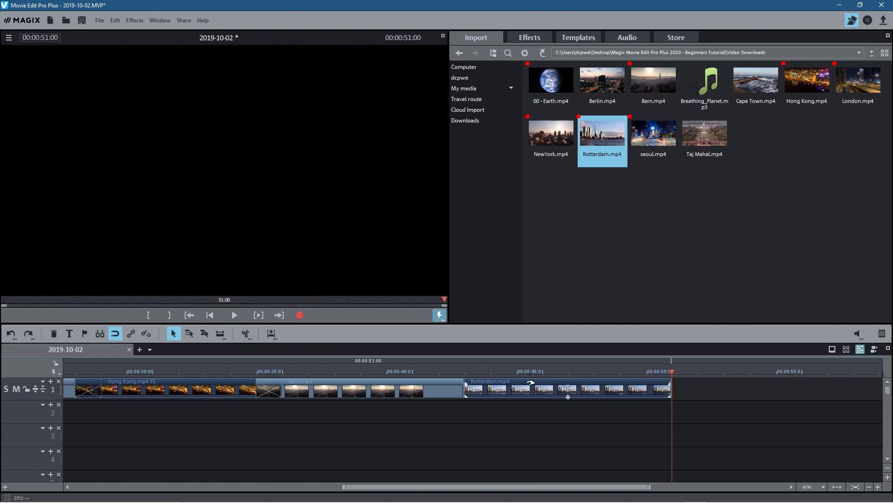
# - Overlap the start of Rotterdam.mp4 with the end of Bern.mp4 by one second and apply a Shapes & objects Basic transition to the overlap
pyautogui.click(528, 384)
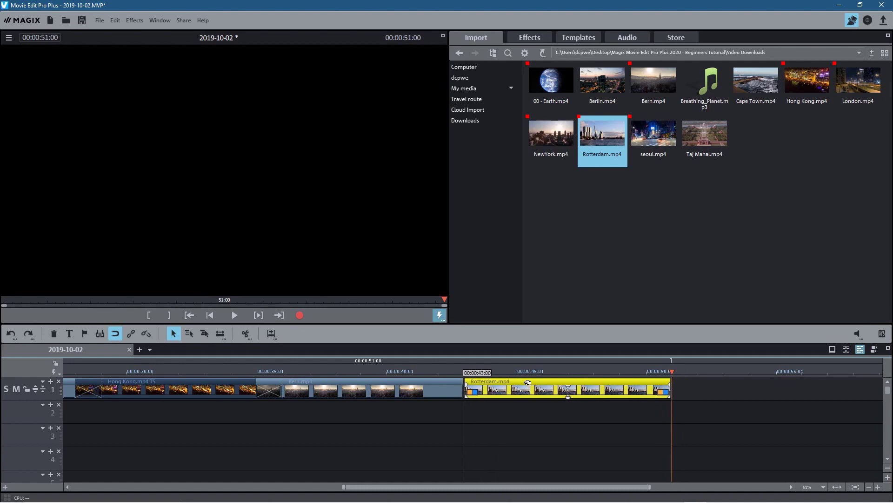
pyautogui.moveTo(528, 382); pyautogui.dragTo(505, 386)
pyautogui.click(540, 38)
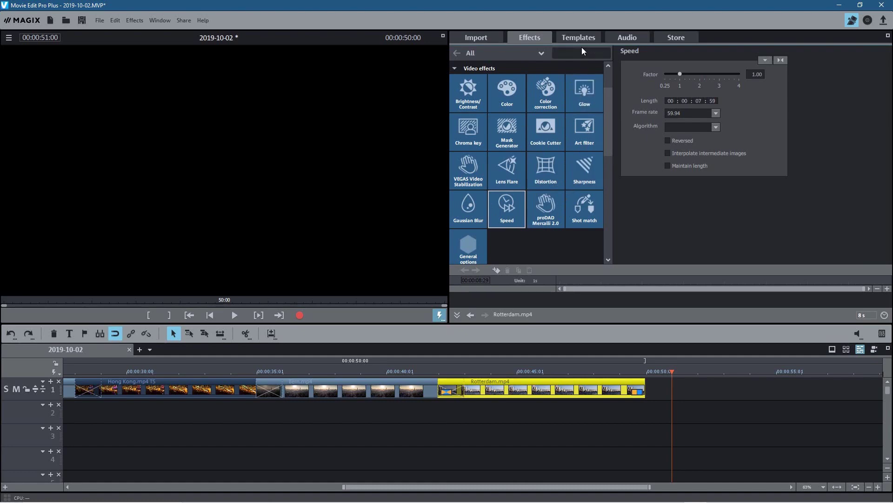
pyautogui.click(580, 38)
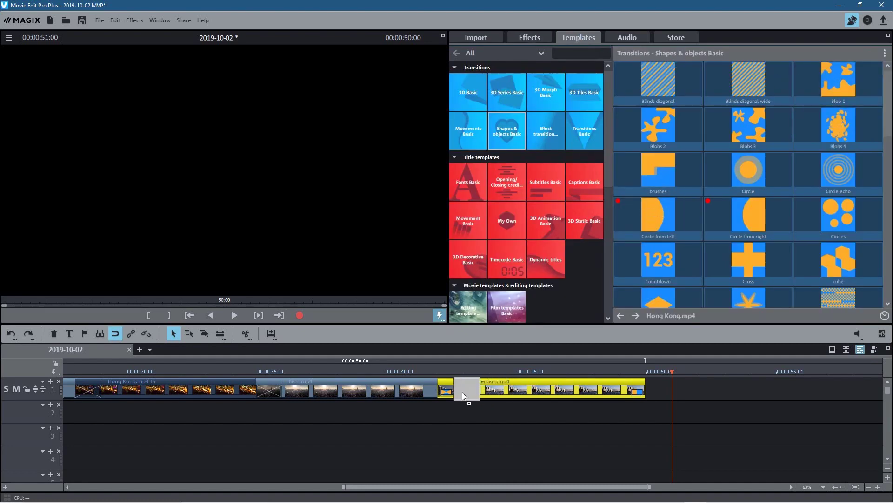
pyautogui.click(449, 387)
pyautogui.moveTo(234, 373); pyautogui.dragTo(525, 390)
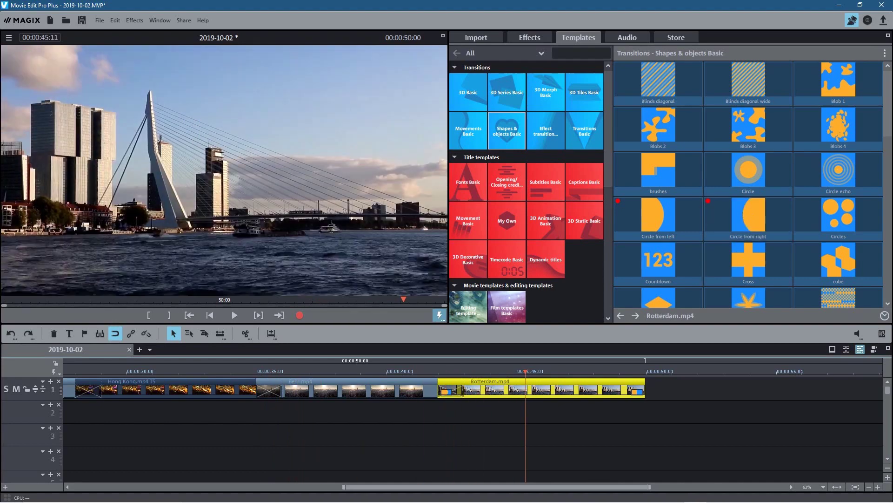
pyautogui.moveTo(892, 95); pyautogui.dragTo(892, 148)
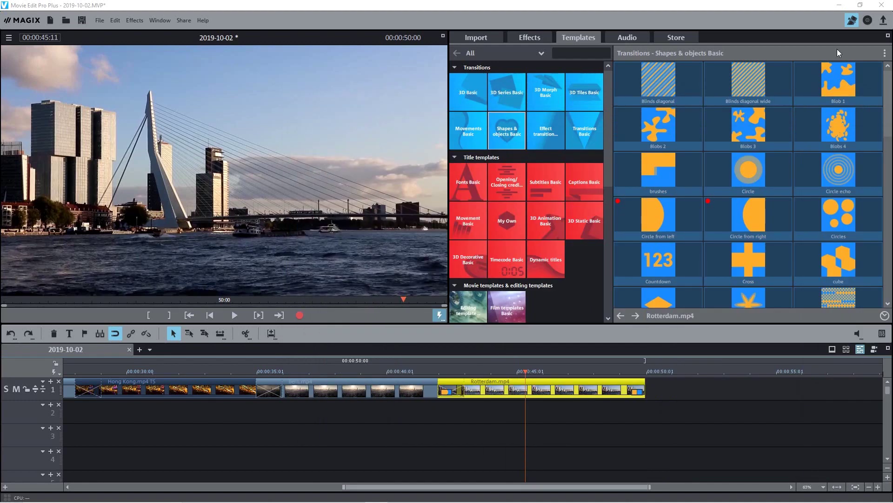
# - Add Cape Town.mp4 from the Video Downloads folder to track 1 directly after the Rotterdam clip and save the project
pyautogui.click(465, 38)
pyautogui.click(804, 148)
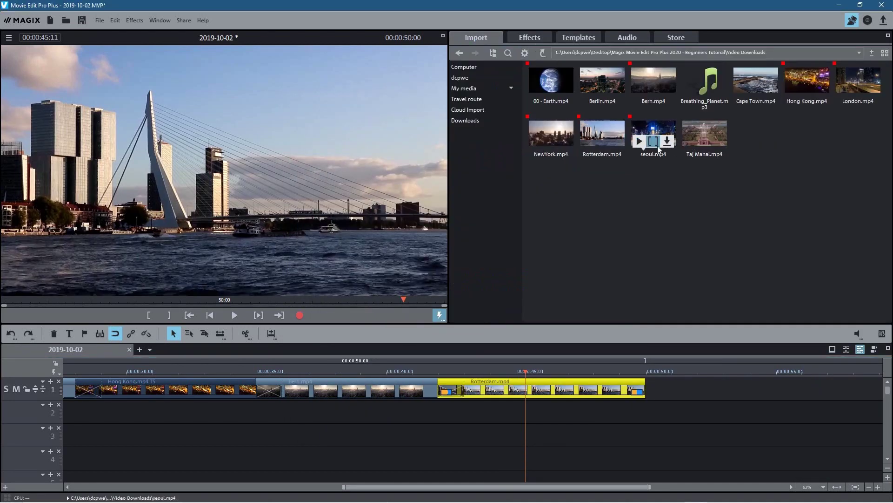
pyautogui.moveTo(585, 149)
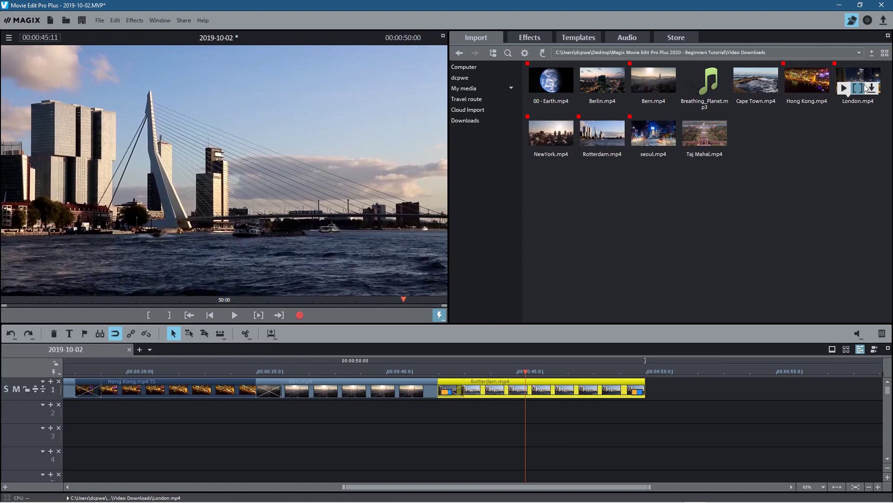
pyautogui.moveTo(705, 143)
pyautogui.moveTo(753, 74); pyautogui.dragTo(679, 380)
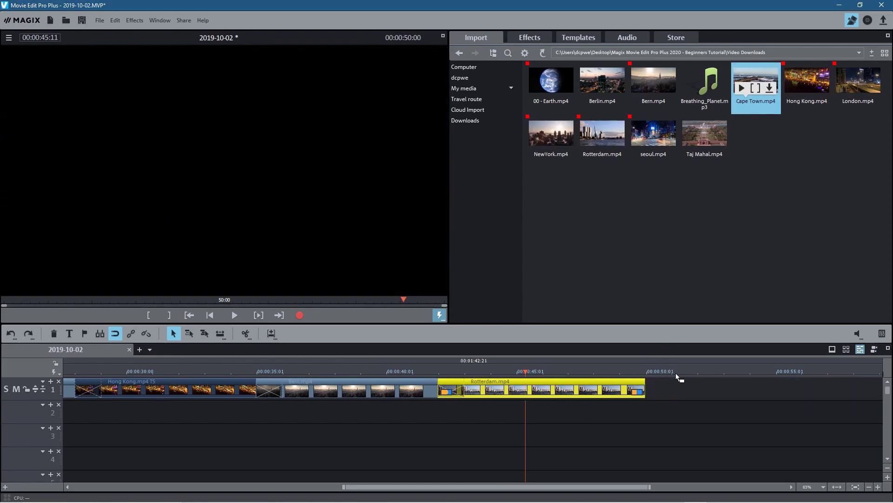
pyautogui.hotkey('ctrl', 's')
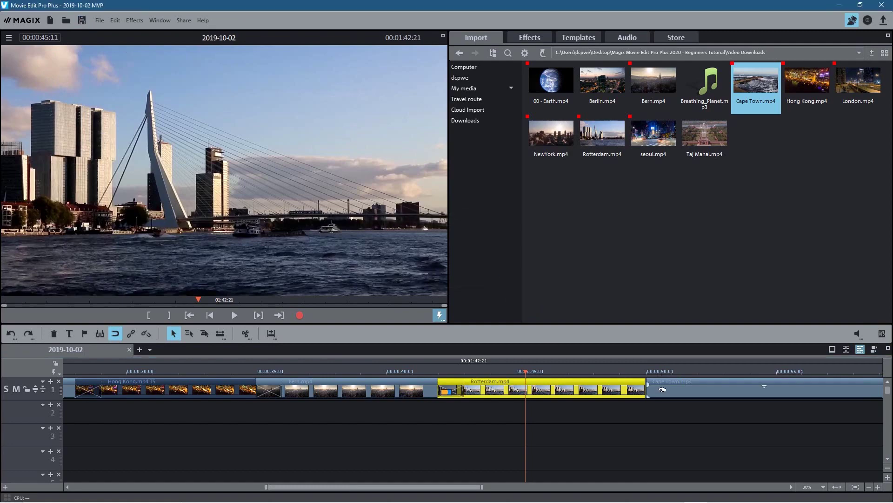
# - Preview the Cape Town clip, split it at 00:00:58:00 and delete the part after the split
pyautogui.moveTo(669, 375); pyautogui.dragTo(709, 375)
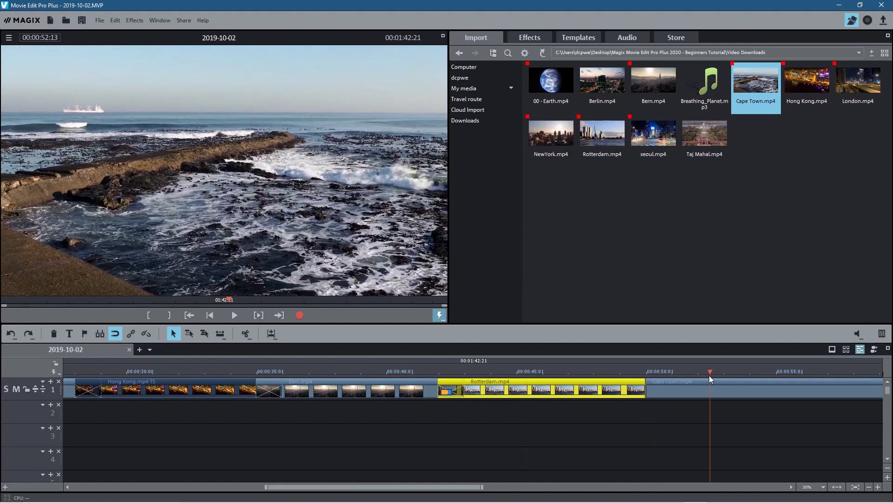
pyautogui.click(237, 320)
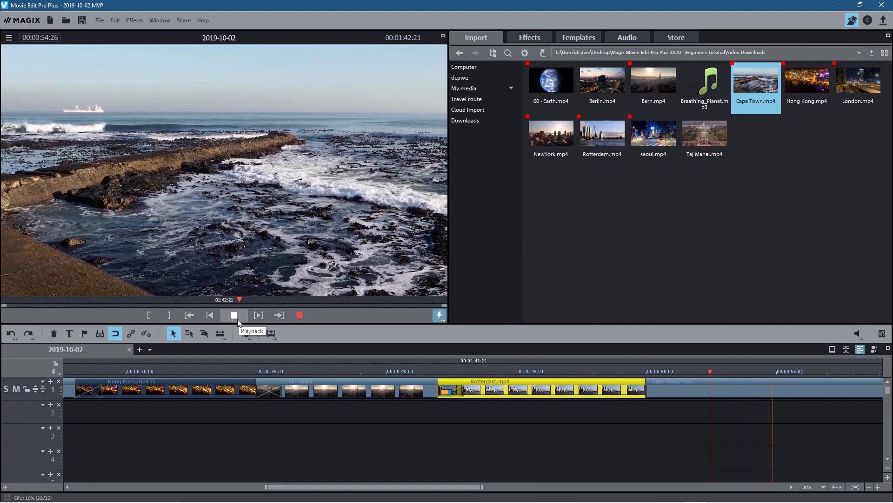
pyautogui.click(237, 320)
pyautogui.moveTo(858, 371); pyautogui.dragTo(765, 402)
pyautogui.press('Left')
pyautogui.press('Left')
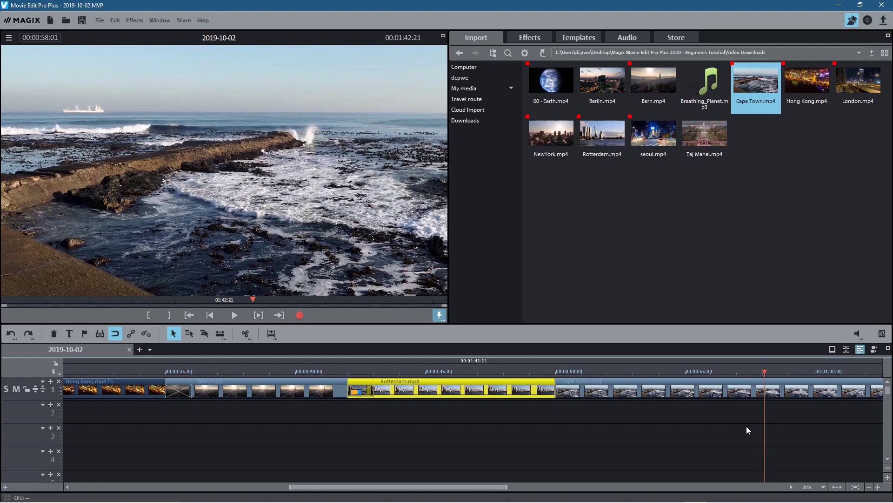
pyautogui.press('Right')
pyautogui.press('Right')
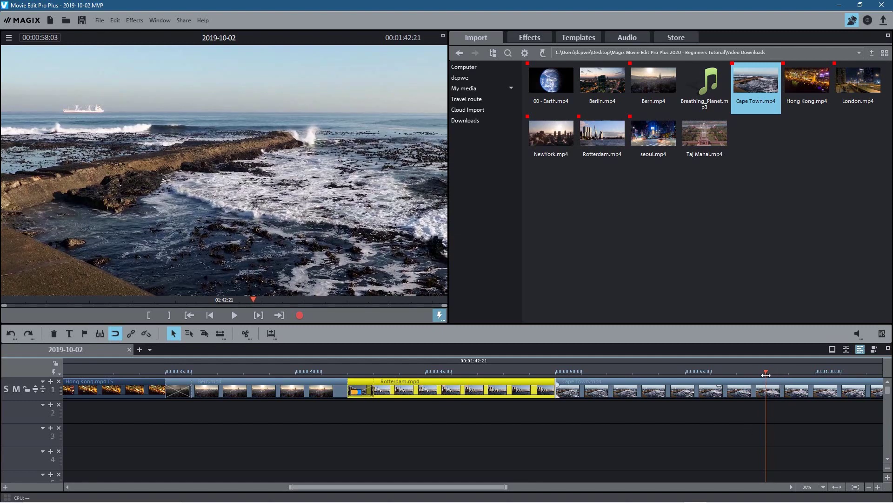
pyautogui.moveTo(765, 375); pyautogui.dragTo(762, 377)
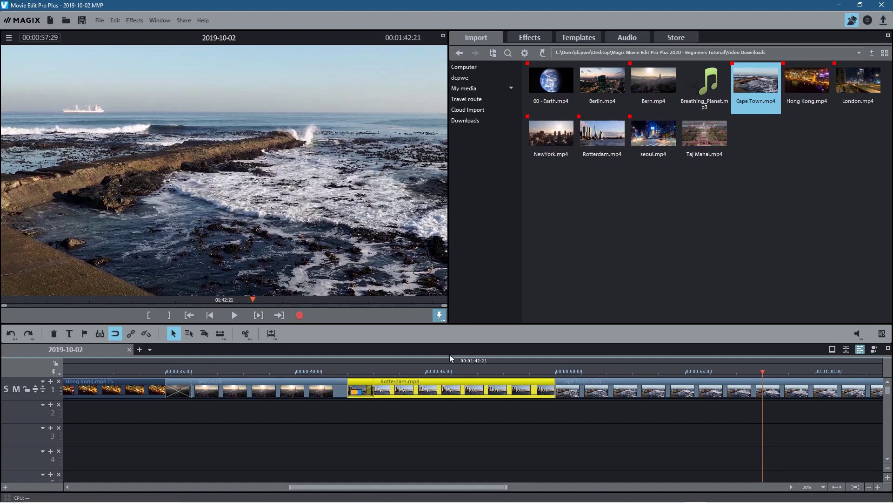
pyautogui.press('Right')
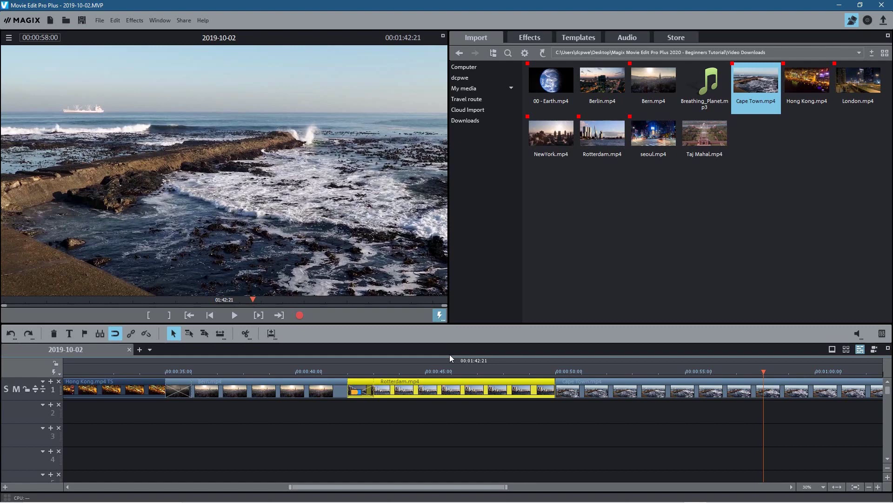
pyautogui.click(687, 388)
pyautogui.click(245, 333)
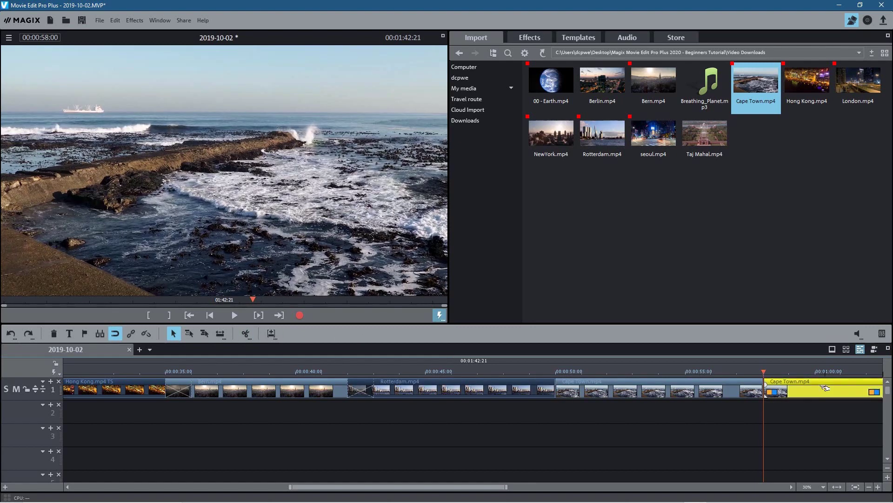
pyautogui.press('Delete')
# - Overlap the Cape Town clip's start with the Rotterdam clip by one second and apply the Circle from right transition there
pyautogui.click(673, 381)
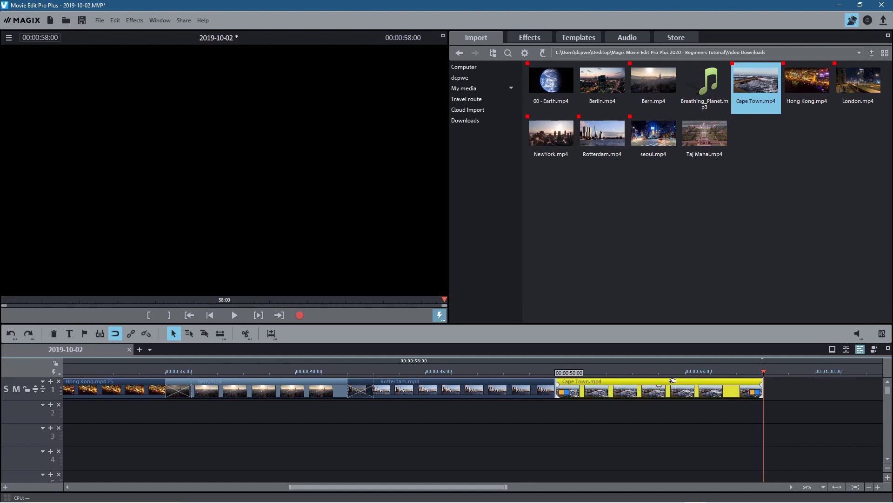
pyautogui.moveTo(673, 380); pyautogui.dragTo(647, 386)
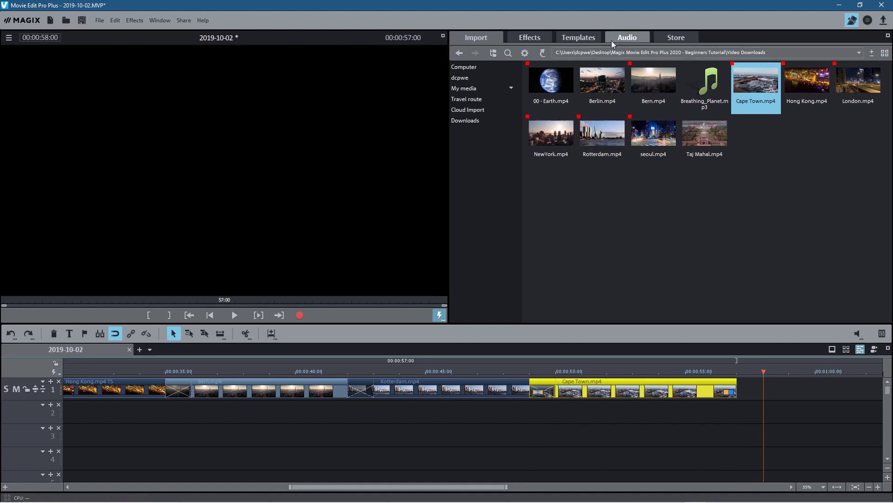
pyautogui.click(579, 37)
pyautogui.moveTo(351, 359); pyautogui.dragTo(471, 378)
pyautogui.moveTo(708, 212); pyautogui.dragTo(544, 398)
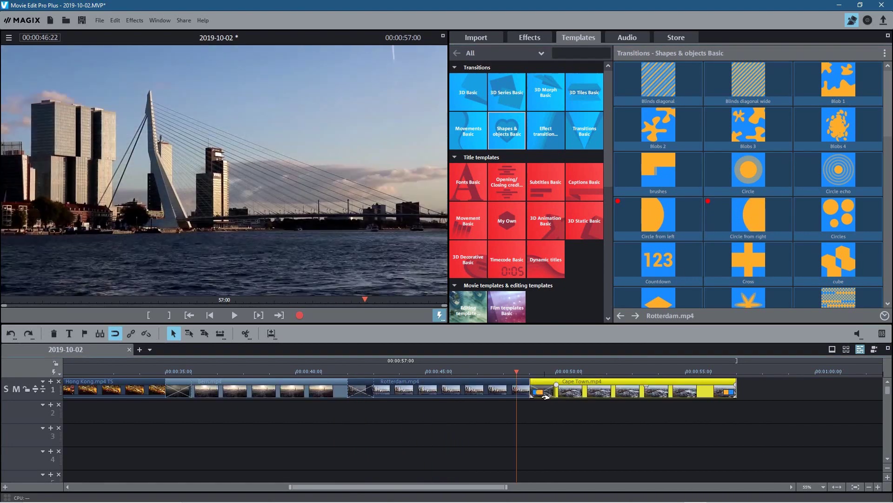
# - Look up the Berlin entry in the Notepad notes and add Berlin.mp4 to track 1 directly after the Cape Town clip
pyautogui.hotkey('alt', 'Tab')
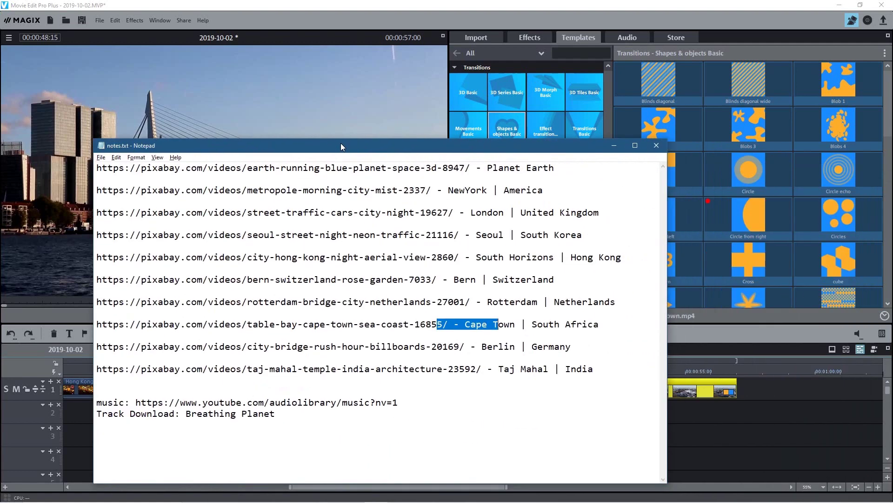
pyautogui.moveTo(484, 350); pyautogui.dragTo(555, 351)
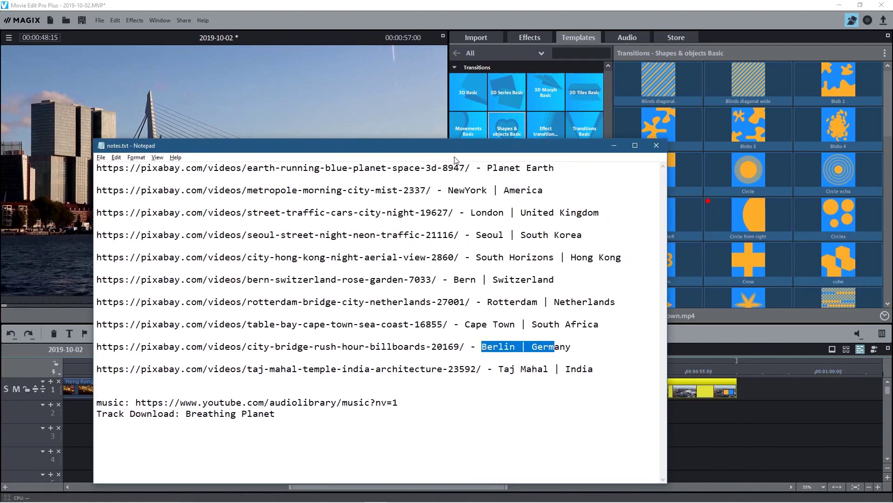
pyautogui.hotkey('alt', 'Tab')
pyautogui.click(463, 35)
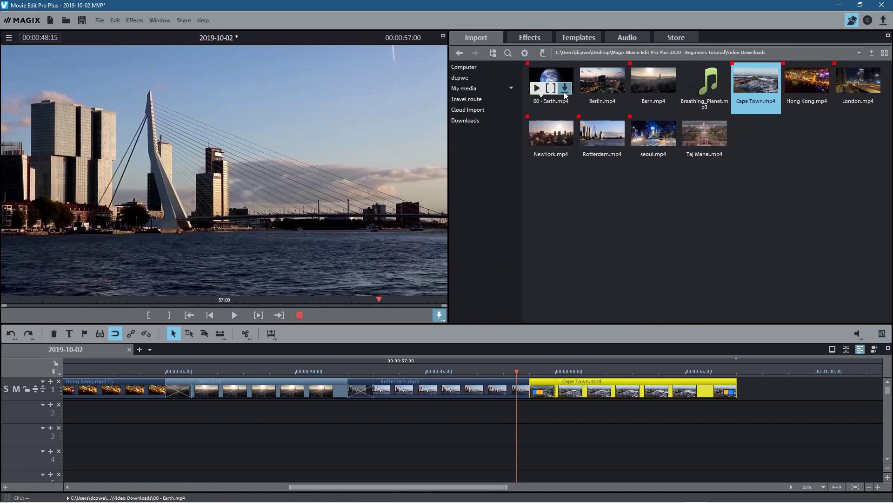
pyautogui.moveTo(602, 78); pyautogui.dragTo(778, 395)
# - Split the Berlin clip at 00:01:05:00 and delete the part after the split
pyautogui.moveTo(742, 370); pyautogui.dragTo(738, 370)
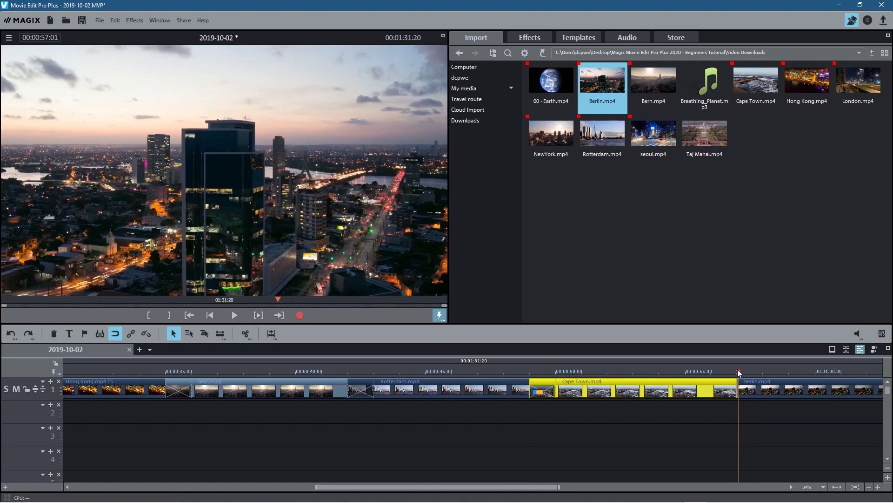
pyautogui.moveTo(737, 369); pyautogui.dragTo(737, 390)
pyautogui.moveTo(736, 390); pyautogui.dragTo(775, 397)
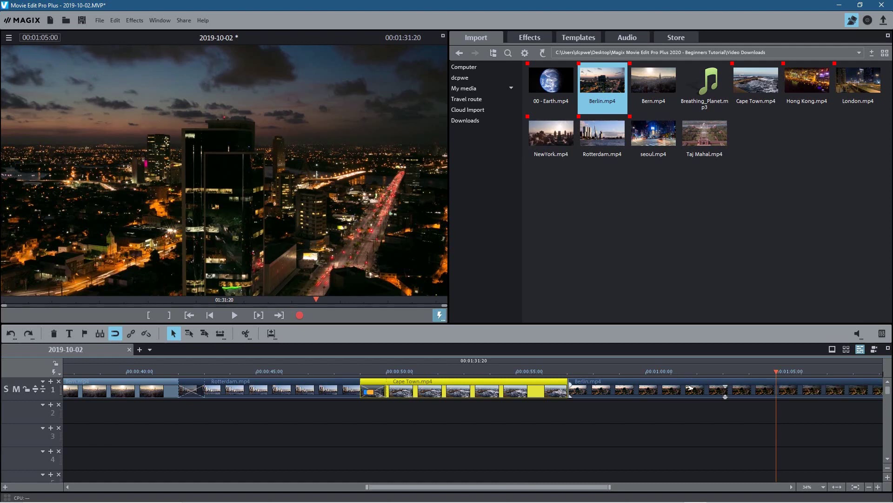
pyautogui.click(812, 392)
pyautogui.click(246, 332)
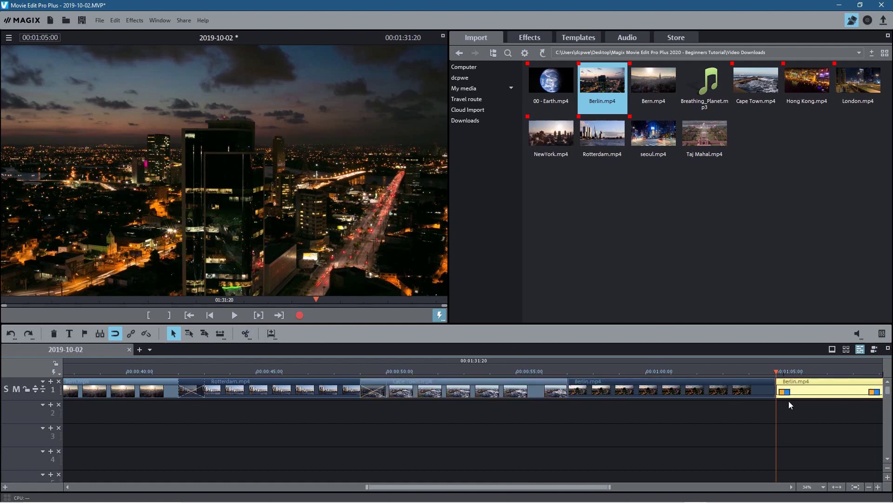
pyautogui.press('Delete')
# - Overlap the Berlin clip with the Cape Town clip by one second, apply the Circle from left transition and preview it
pyautogui.moveTo(640, 389); pyautogui.dragTo(612, 393)
pyautogui.moveTo(344, 385); pyautogui.dragTo(520, 384)
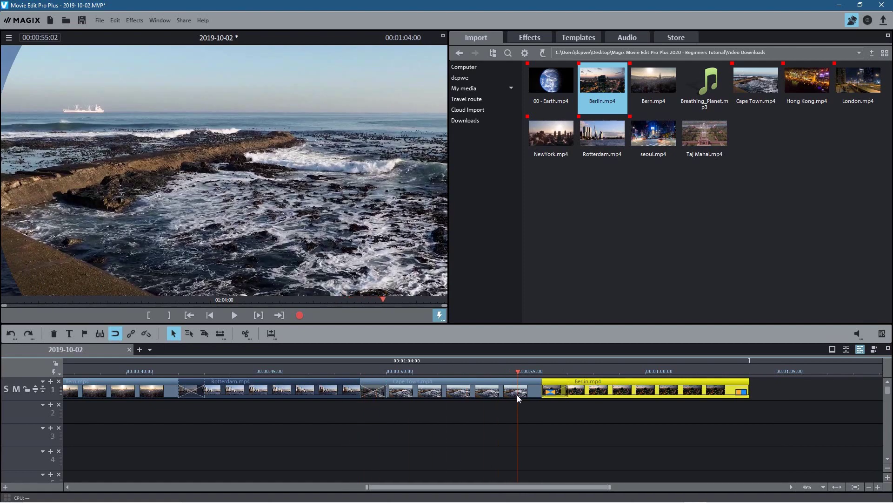
pyautogui.click(582, 38)
pyautogui.moveTo(681, 211); pyautogui.dragTo(554, 388)
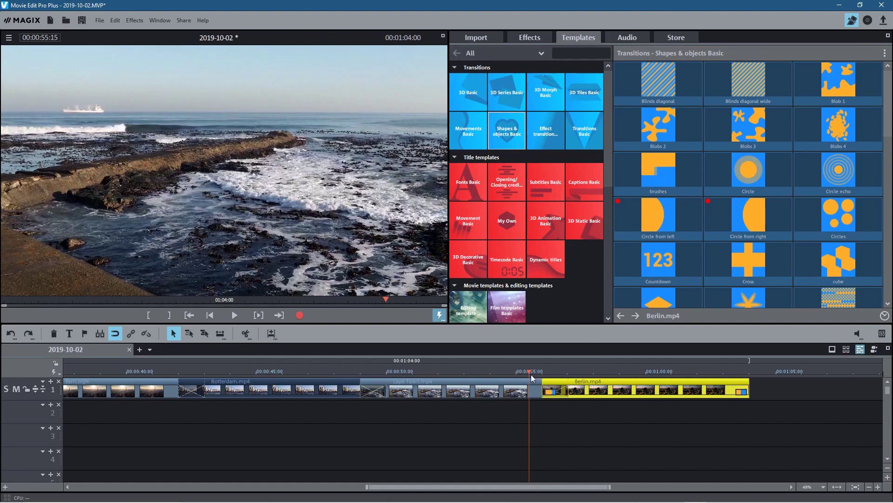
pyautogui.click(235, 316)
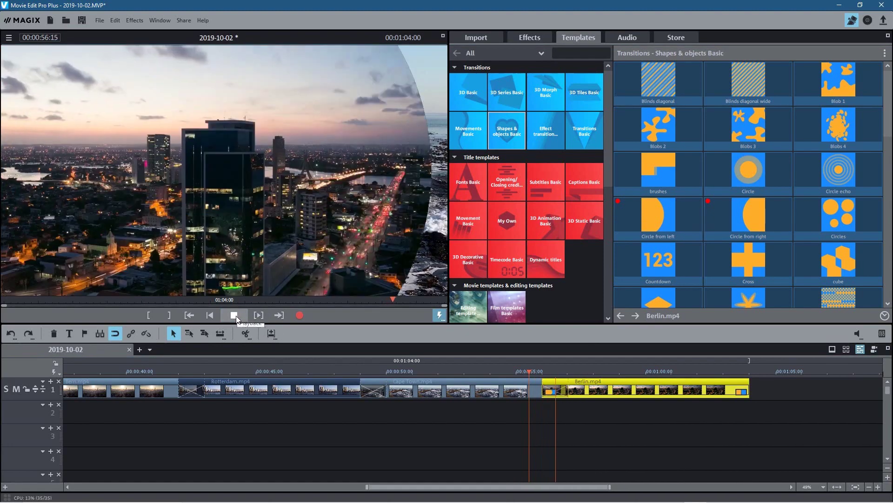
pyautogui.click(235, 316)
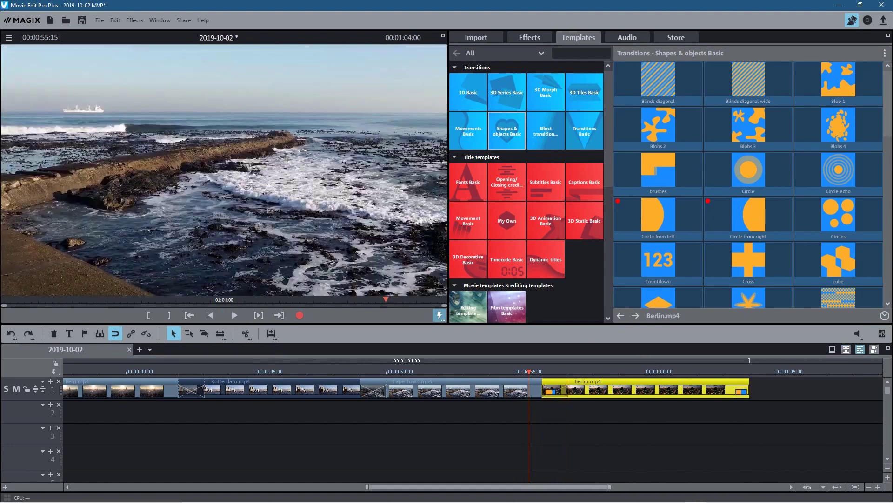
# - Look up the Taj Mahal entry in the Notepad notes and add Taj Mahal.mp4 to track 1 directly after the Berlin clip
pyautogui.click(476, 38)
pyautogui.hotkey('alt', 'Tab')
pyautogui.moveTo(577, 87); pyautogui.dragTo(539, 83)
pyautogui.moveTo(596, 313); pyautogui.dragTo(685, 312)
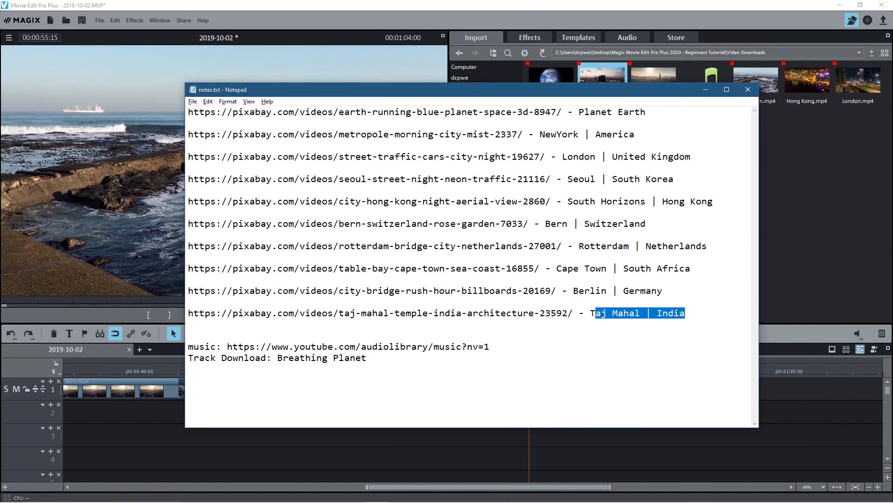
pyautogui.hotkey('alt', 'Tab')
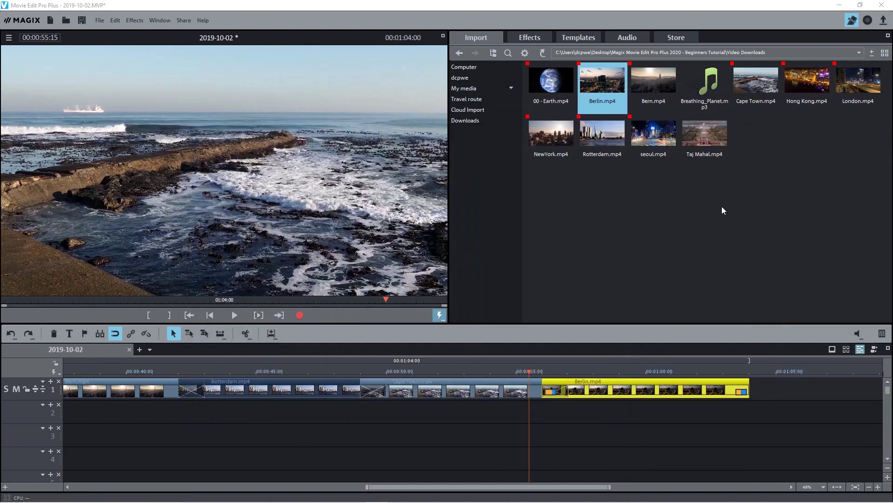
pyautogui.click(705, 135)
pyautogui.moveTo(808, 313); pyautogui.dragTo(777, 382)
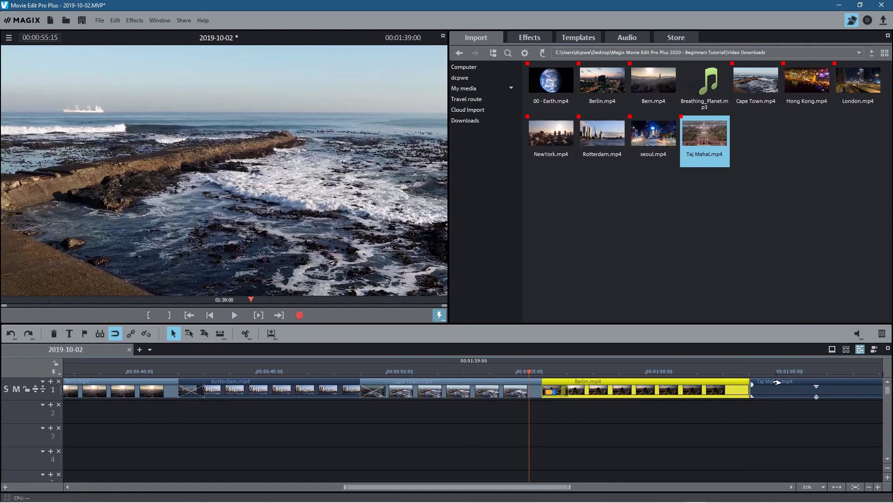
# - Split the Taj Mahal clip at 00:01:12:00 and delete the part after the split
pyautogui.click(749, 372)
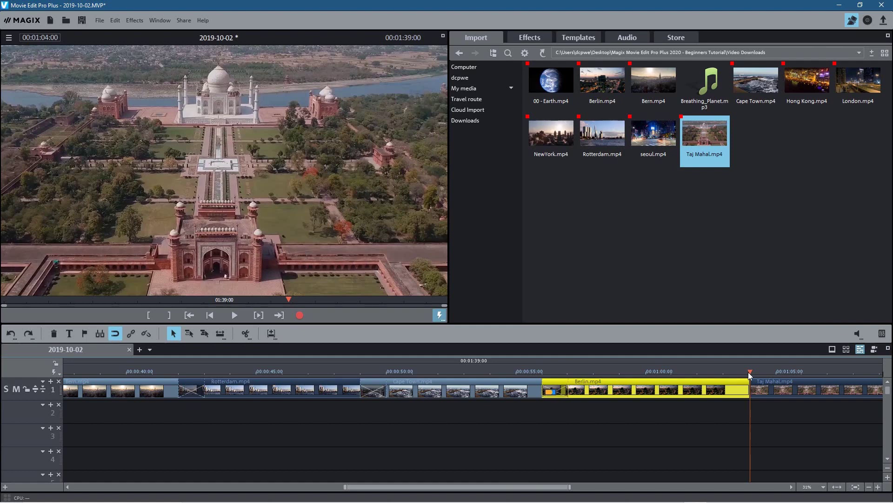
pyautogui.moveTo(750, 374)
pyautogui.mouseDown()
pyautogui.moveTo(875, 376)
pyautogui.moveTo(329, 375)
pyautogui.moveTo(721, 375)
pyautogui.moveTo(700, 378)
pyautogui.mouseUp()
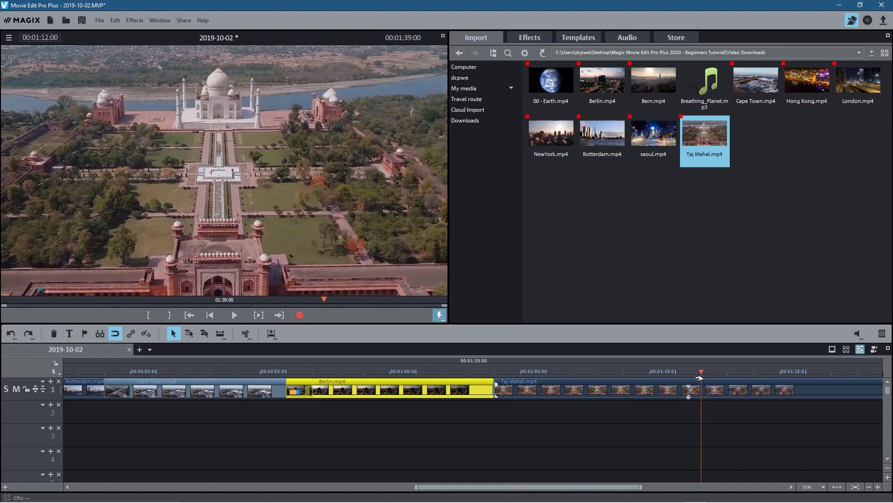
pyautogui.moveTo(424, 390)
pyautogui.click(249, 331)
pyautogui.click(768, 389)
pyautogui.press('Delete')
# - Overlap the Taj Mahal clip's start with the Berlin clip by one second and apply the Circle from right transition there
pyautogui.moveTo(569, 380); pyautogui.dragTo(541, 386)
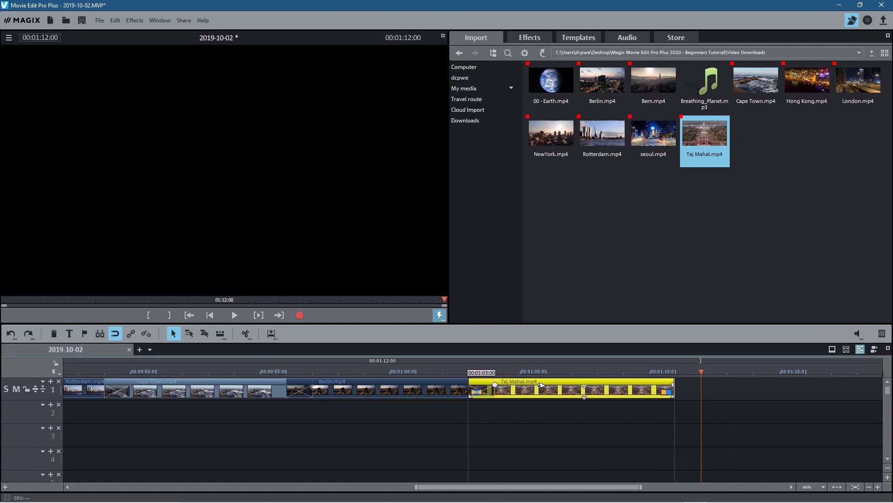
pyautogui.moveTo(541, 385); pyautogui.dragTo(541, 386)
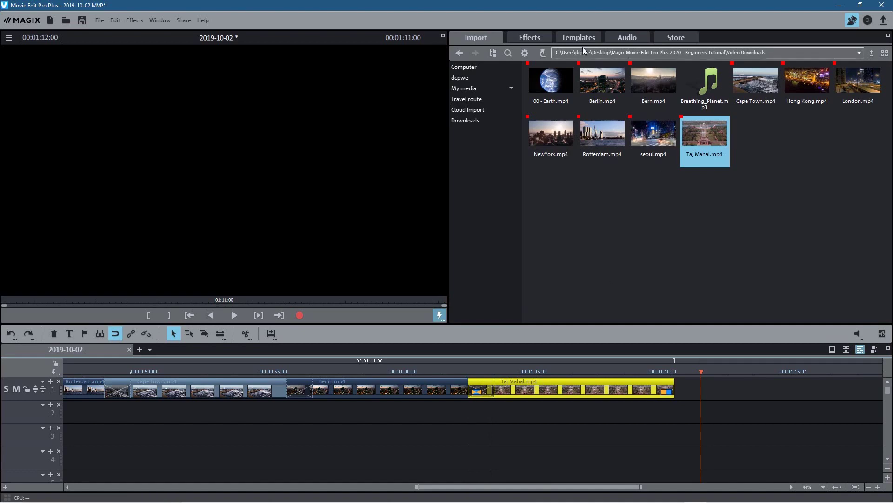
pyautogui.click(579, 37)
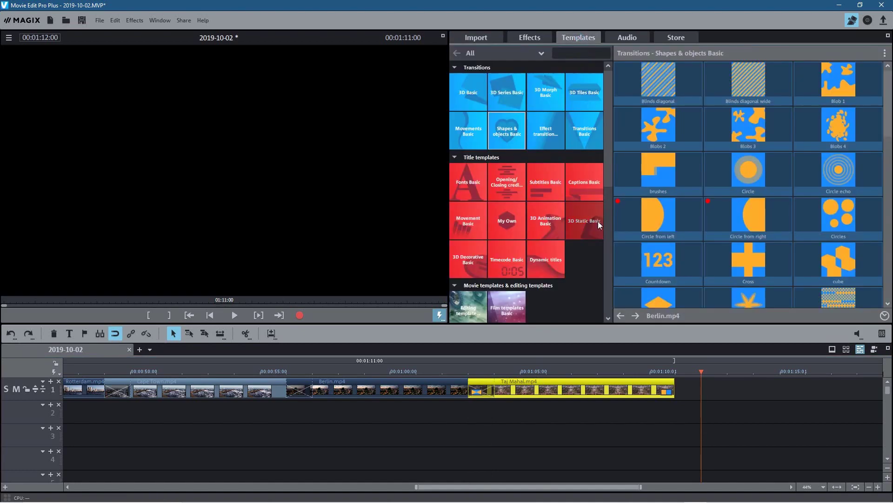
pyautogui.moveTo(258, 375); pyautogui.dragTo(303, 386)
pyautogui.moveTo(707, 214); pyautogui.dragTo(479, 388)
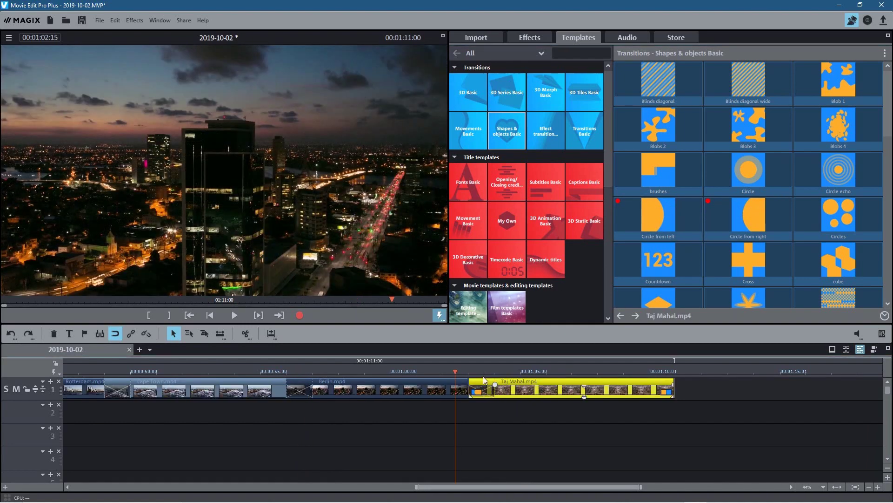
# - Look over the assembled timeline from the Earth clip at the start to the end of the Taj Mahal clip
pyautogui.moveTo(448, 369); pyautogui.dragTo(159, 410)
pyautogui.click(154, 388)
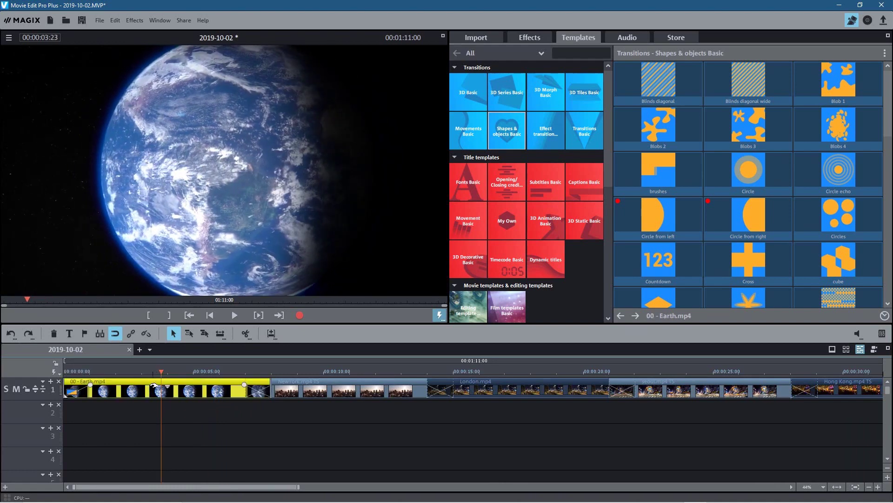
pyautogui.moveTo(269, 487); pyautogui.dragTo(648, 488)
pyautogui.moveTo(578, 371); pyautogui.dragTo(591, 374)
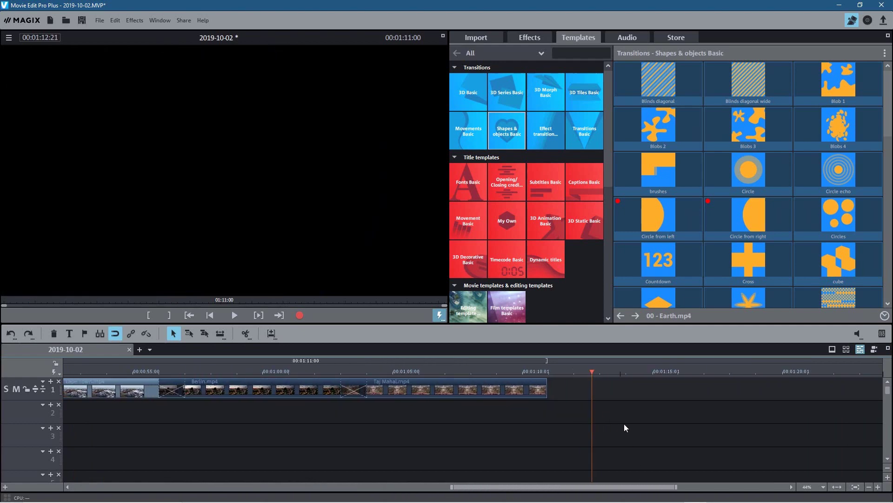
# - Paste the copied Earth clip onto track 1 after the Taj Mahal clip and set its Speed effect to Reversed
pyautogui.hotkey('ctrl', 'v')
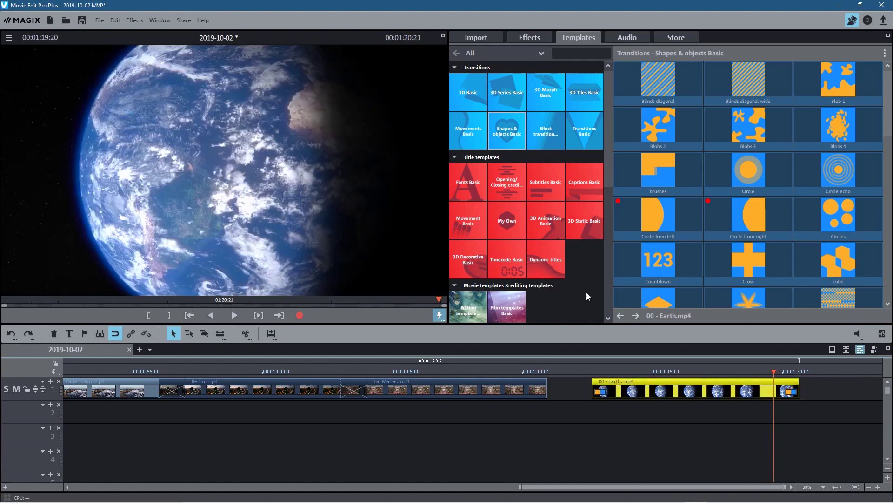
pyautogui.click(526, 35)
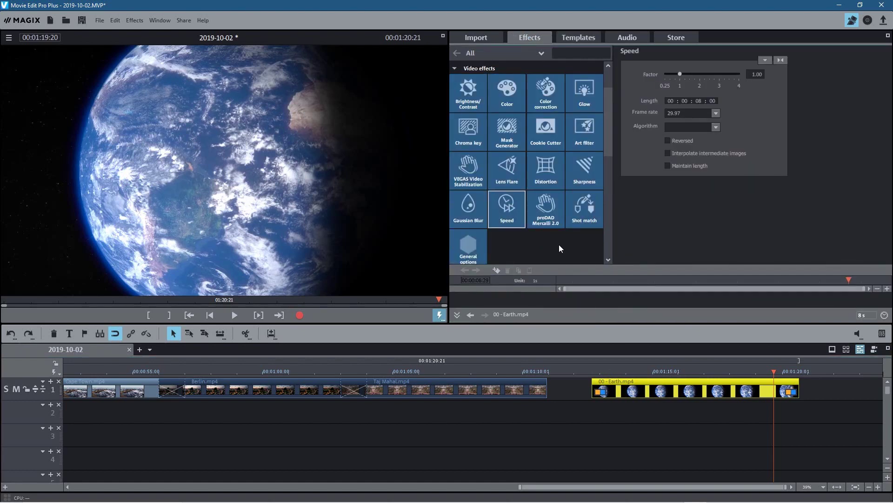
pyautogui.click(507, 209)
pyautogui.click(667, 140)
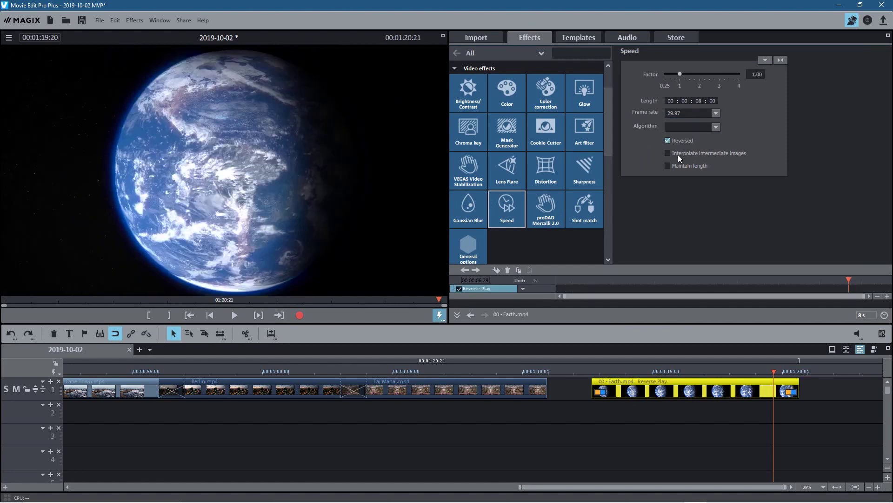
# - Overlap the reversed Earth clip's start with the Taj Mahal clip by about one second and play back the join
pyautogui.moveTo(573, 372)
pyautogui.mouseDown()
pyautogui.moveTo(798, 376)
pyautogui.moveTo(556, 390)
pyautogui.moveTo(796, 390)
pyautogui.moveTo(654, 398)
pyautogui.moveTo(549, 383)
pyautogui.mouseUp()
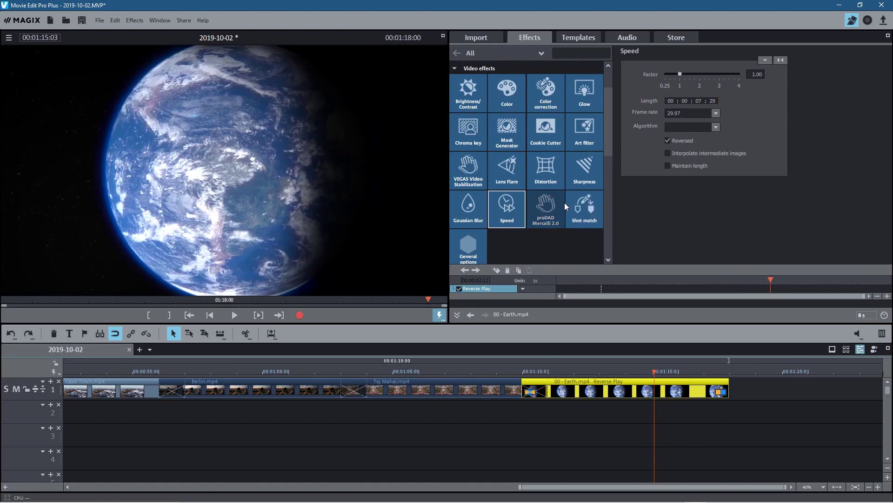
pyautogui.click(511, 371)
pyautogui.click(235, 315)
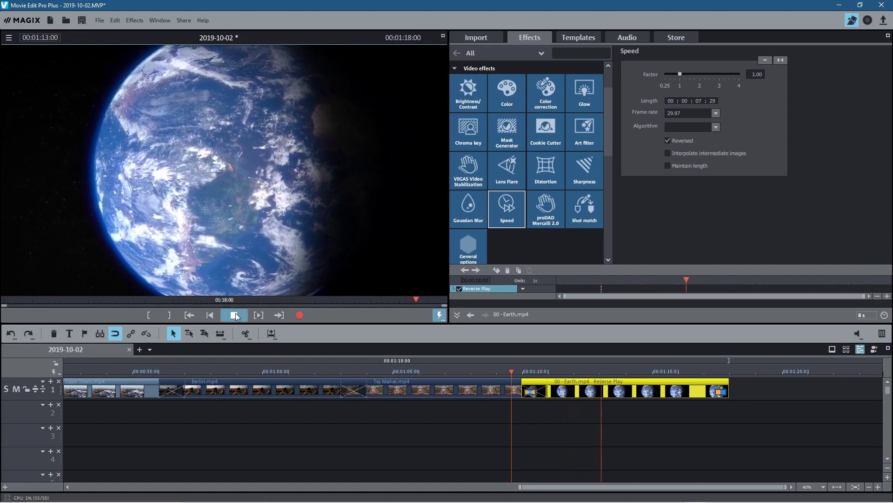
pyautogui.click(236, 315)
pyautogui.moveTo(318, 371); pyautogui.dragTo(553, 398)
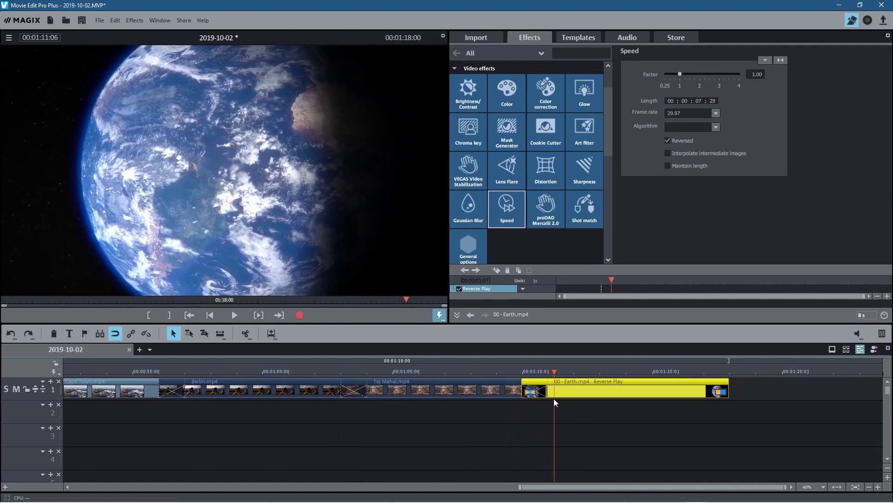
# - Apply the Circle from left transition between the Taj Mahal clip and the reversed Earth clip and save the project
pyautogui.click(588, 40)
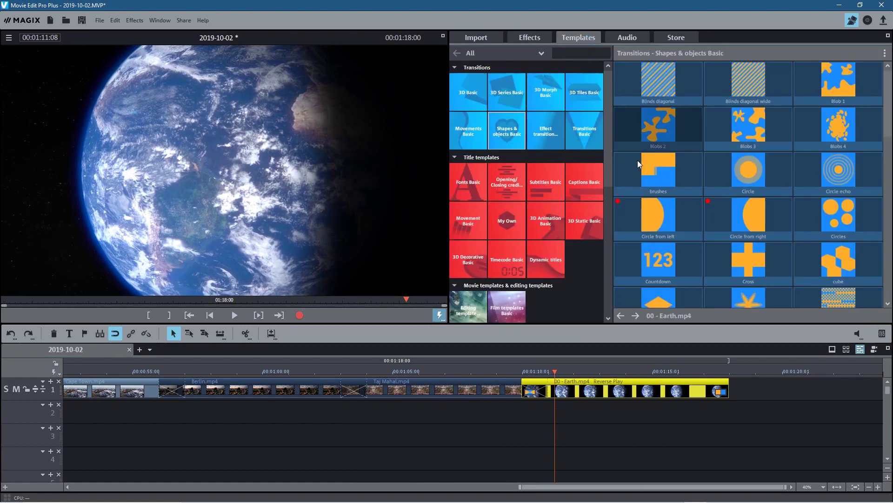
pyautogui.moveTo(625, 214); pyautogui.dragTo(535, 384)
pyautogui.click(82, 21)
# - Turn the audio volume of the Taj Mahal and Berlin clips to Off
pyautogui.click(508, 379)
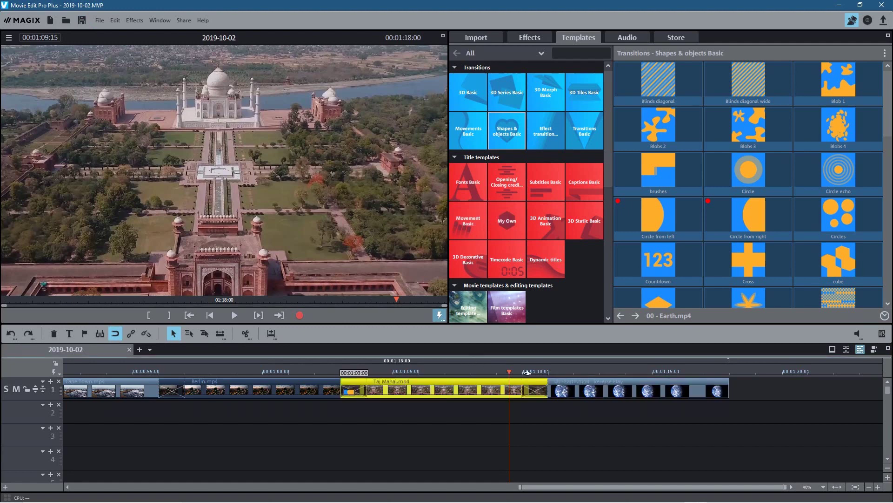
pyautogui.click(512, 370)
pyautogui.click(640, 387)
pyautogui.click(471, 389)
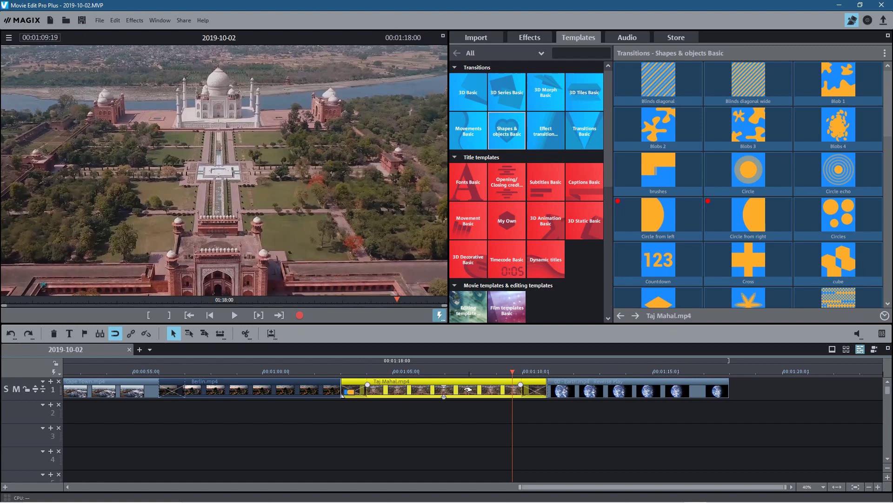
pyautogui.moveTo(443, 397); pyautogui.dragTo(442, 469)
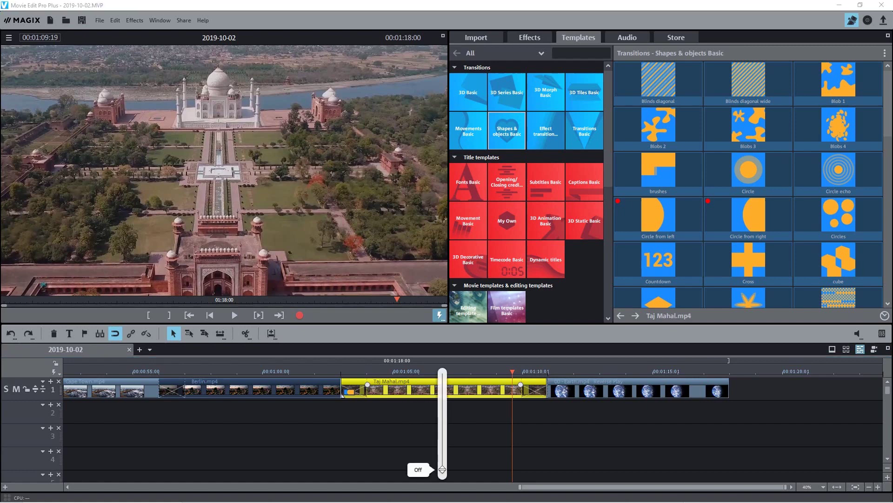
pyautogui.moveTo(263, 394); pyautogui.dragTo(264, 469)
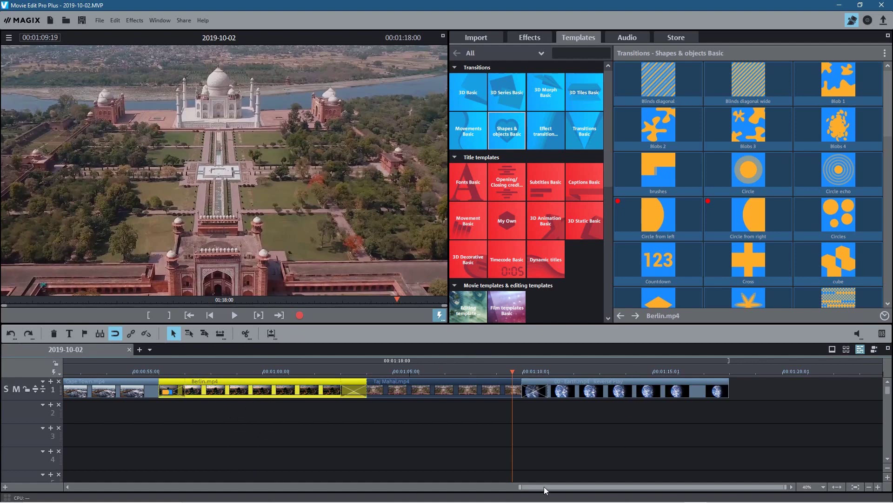
# - Add a short fade-out at the end of the reversed Earth clip that closes the movie
pyautogui.click(695, 386)
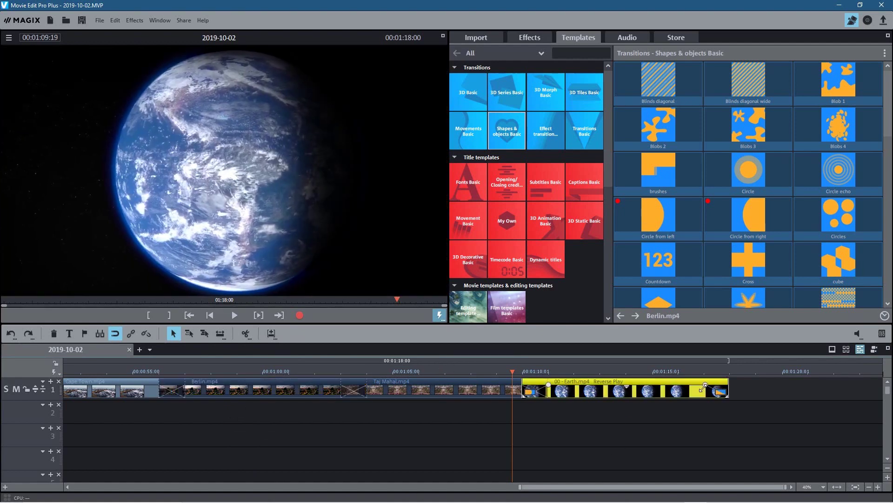
pyautogui.moveTo(695, 387); pyautogui.dragTo(726, 391)
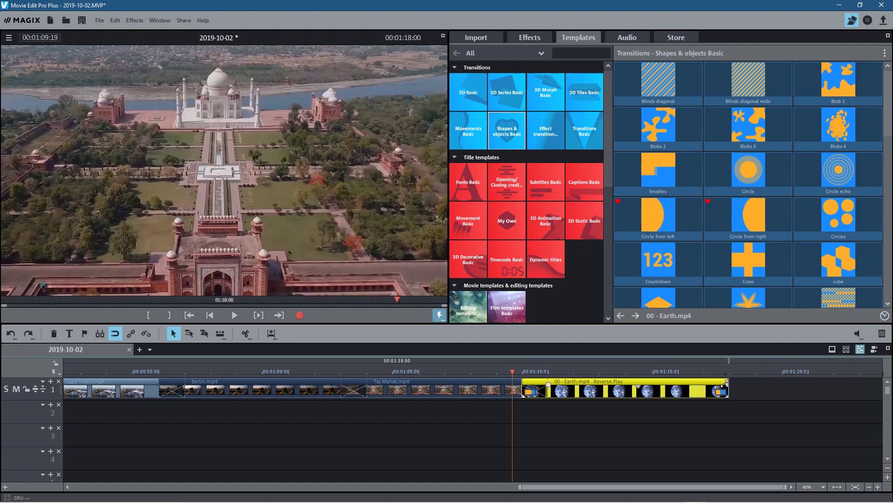
pyautogui.click(723, 449)
pyautogui.hscroll(1, 718, 445)
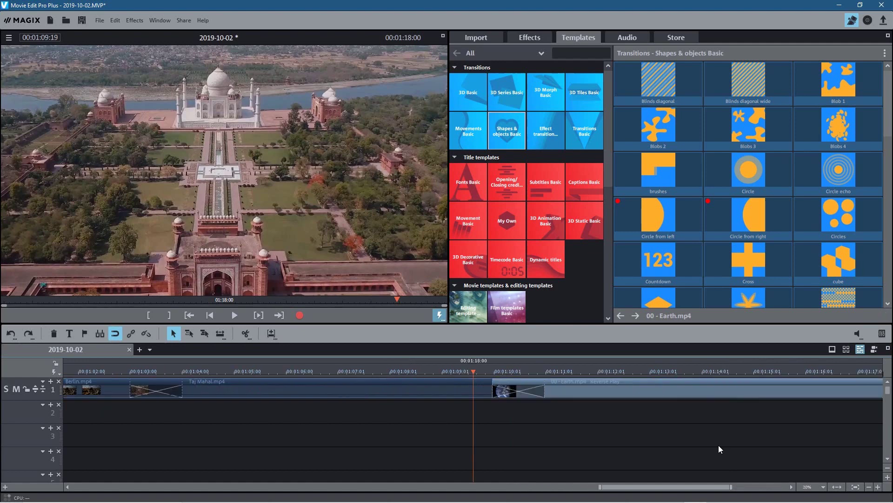
pyautogui.scroll(2, 718, 445)
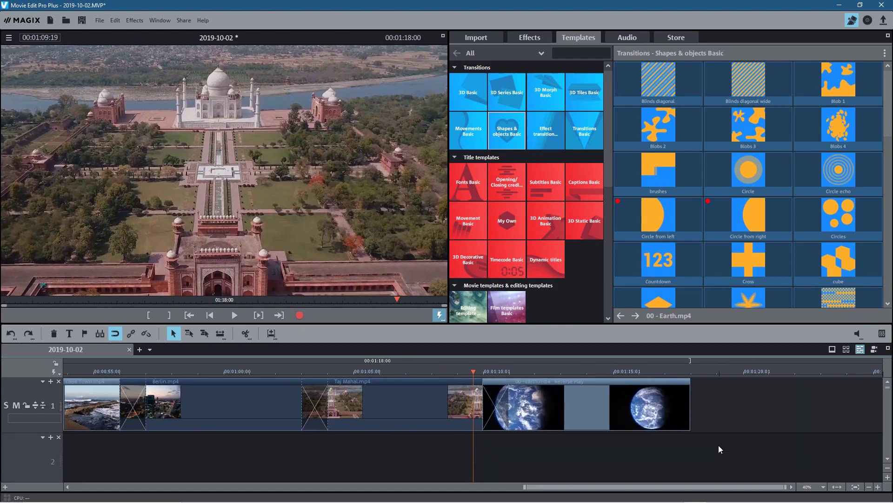
pyautogui.moveTo(660, 405)
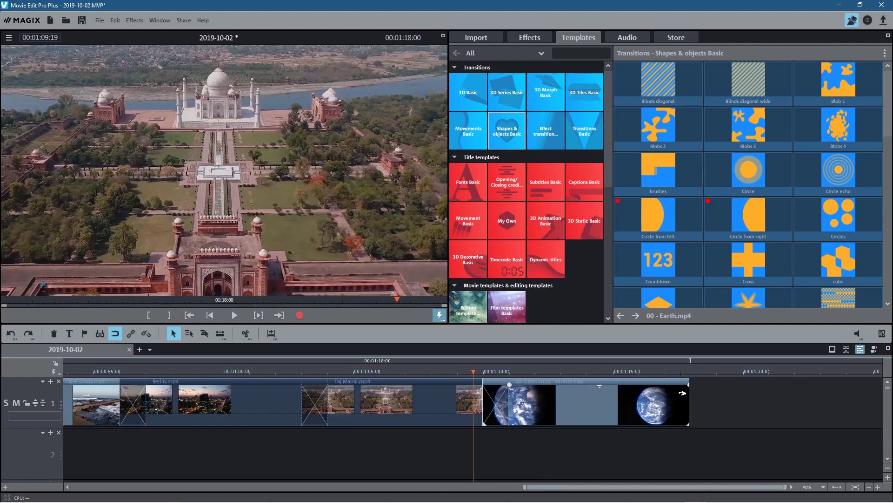
pyautogui.moveTo(684, 385); pyautogui.dragTo(646, 388)
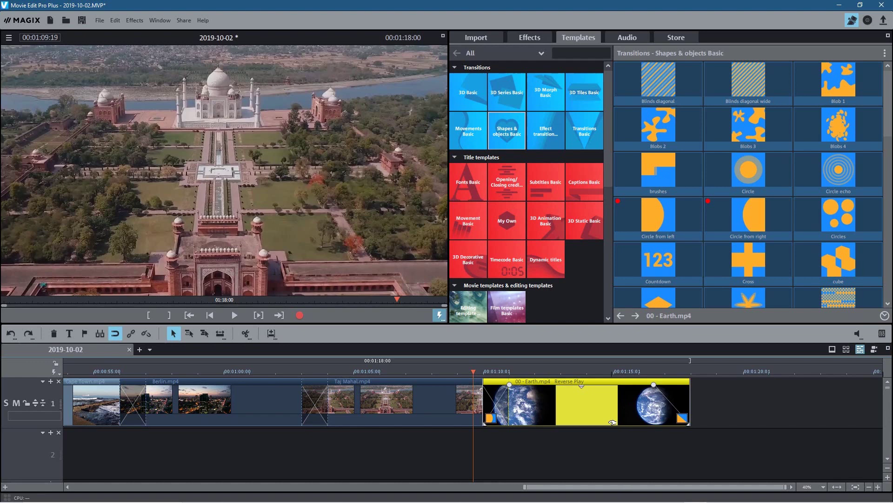
# - Play back the final seconds of the reversed Earth clip and save the project
pyautogui.scroll(-3, 610, 423)
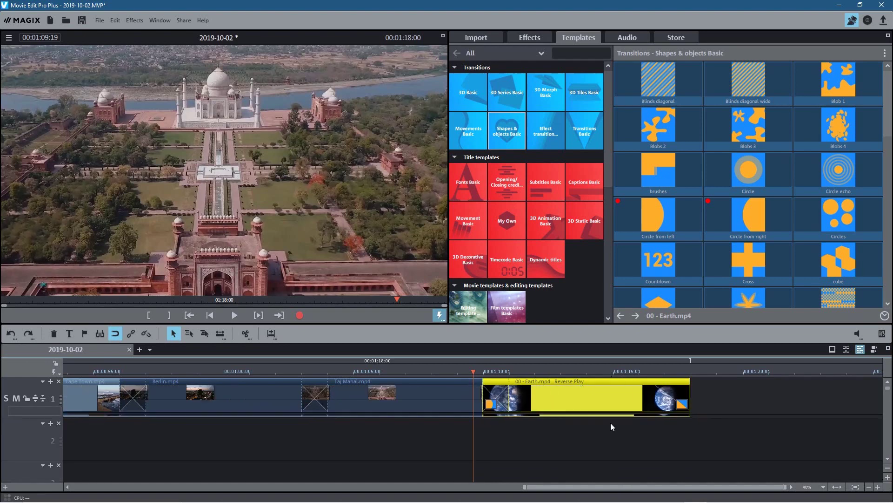
pyautogui.scroll(3, 611, 422)
pyautogui.scroll(-1, 611, 422)
pyautogui.scroll(-1, 611, 422)
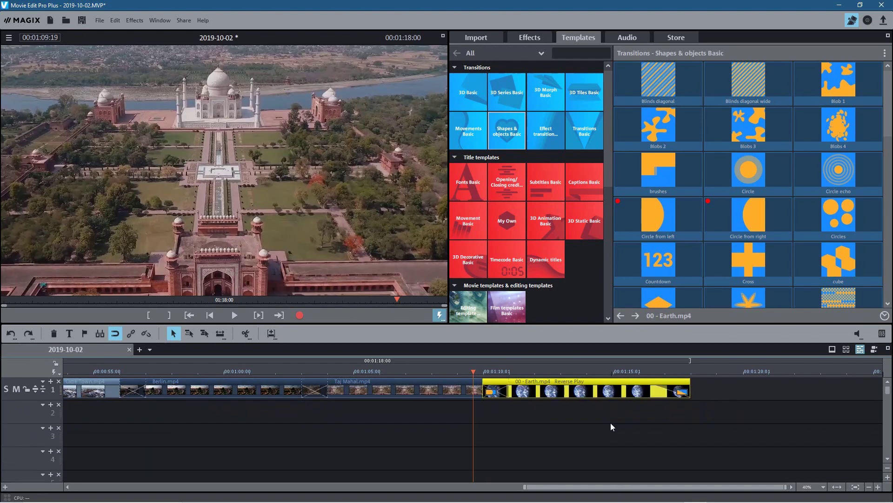
pyautogui.scroll(5, 610, 422)
pyautogui.scroll(-5, 610, 423)
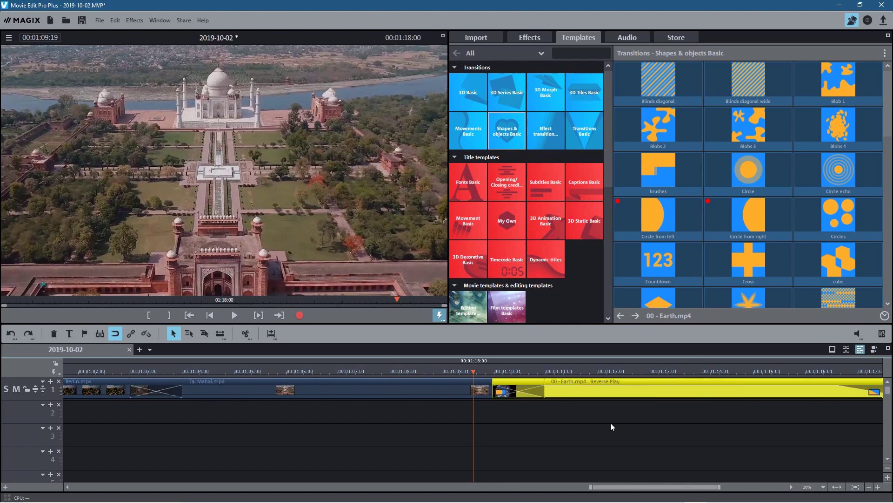
pyautogui.click(637, 372)
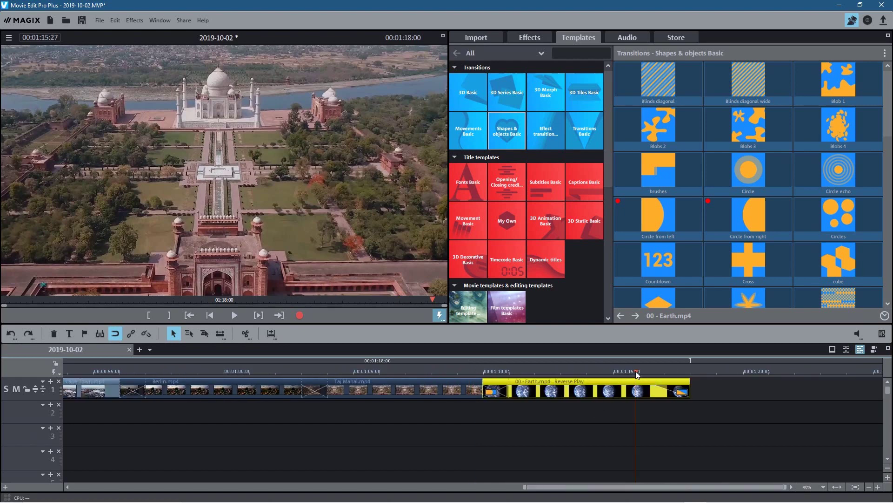
pyautogui.click(230, 314)
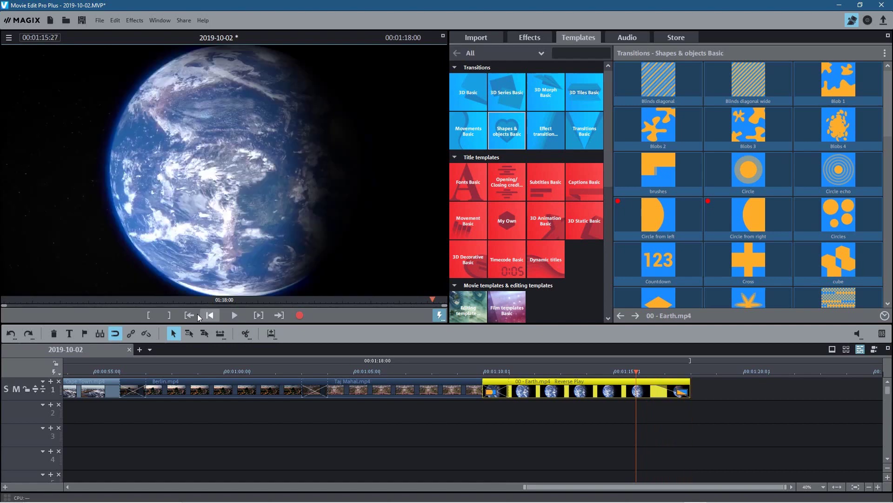
pyautogui.hotkey('ctrl', 's')
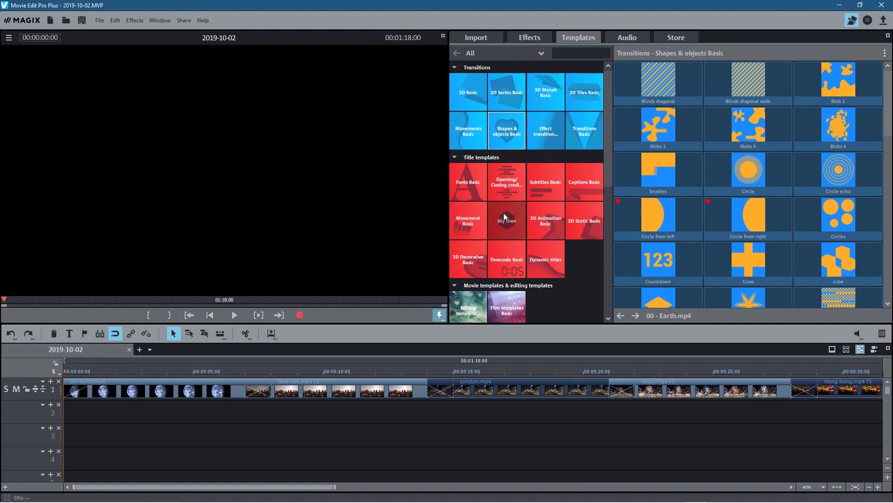
# - Preview the Jump out title and the Dynamic titles Jump and Slide, Blown by the Wind, Gentle Breeze, Smooth Wave and Simple Slide (subtitles)
pyautogui.click(477, 221)
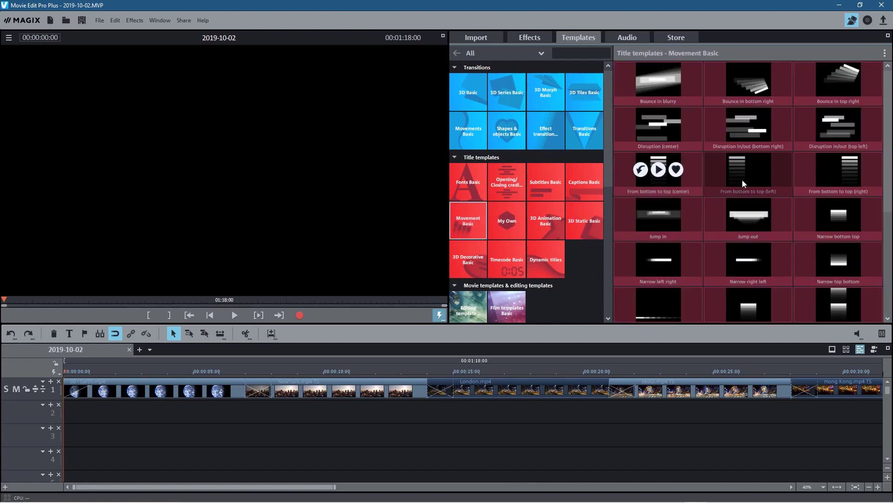
pyautogui.click(749, 214)
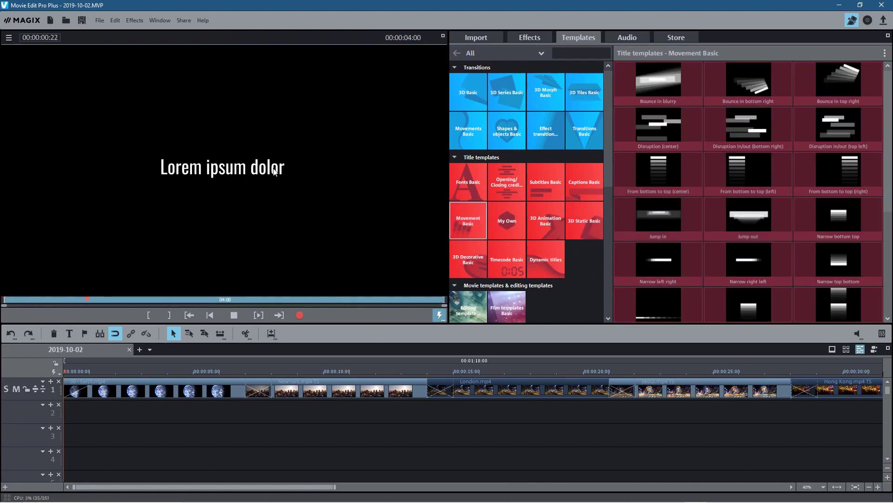
pyautogui.click(544, 258)
pyautogui.moveTo(670, 172)
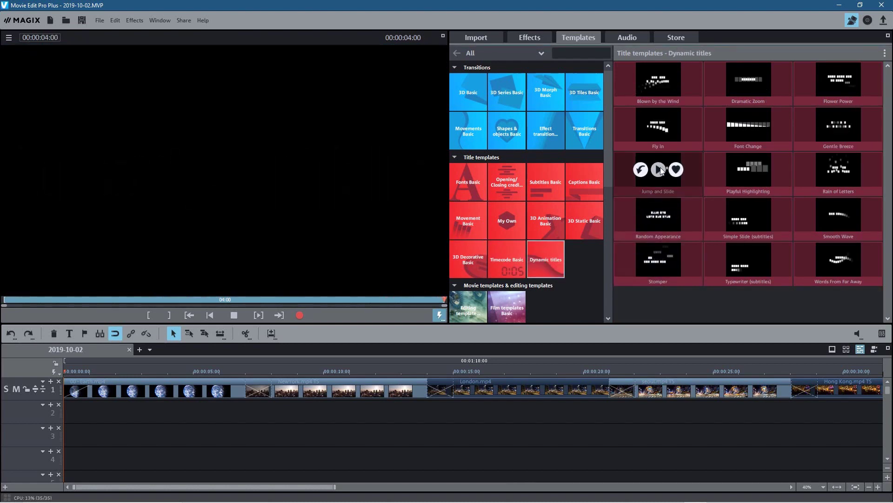
pyautogui.click(659, 170)
pyautogui.click(659, 78)
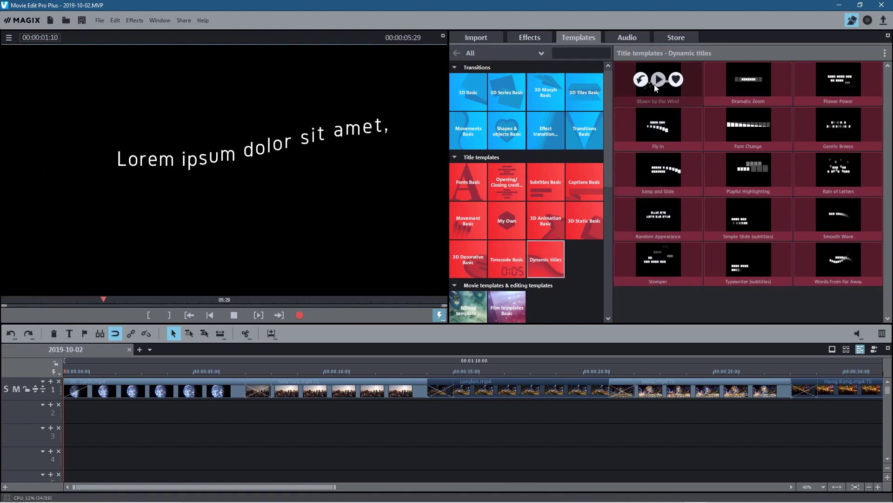
pyautogui.click(661, 78)
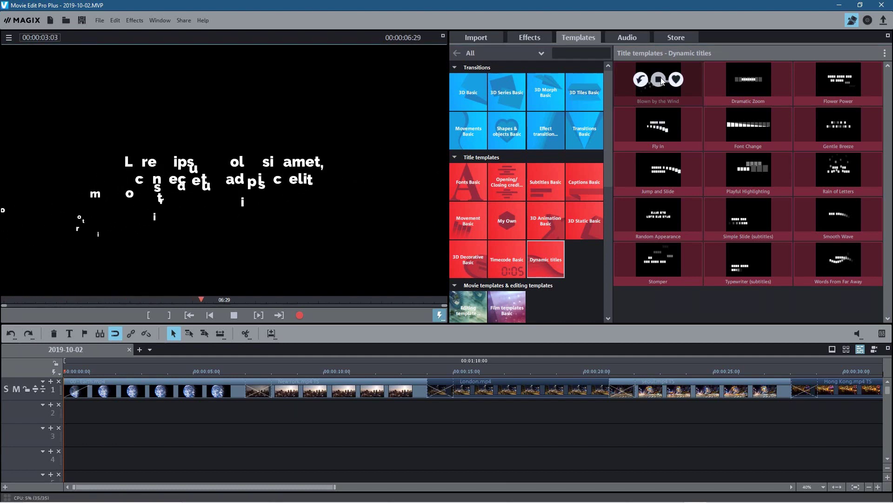
pyautogui.click(661, 77)
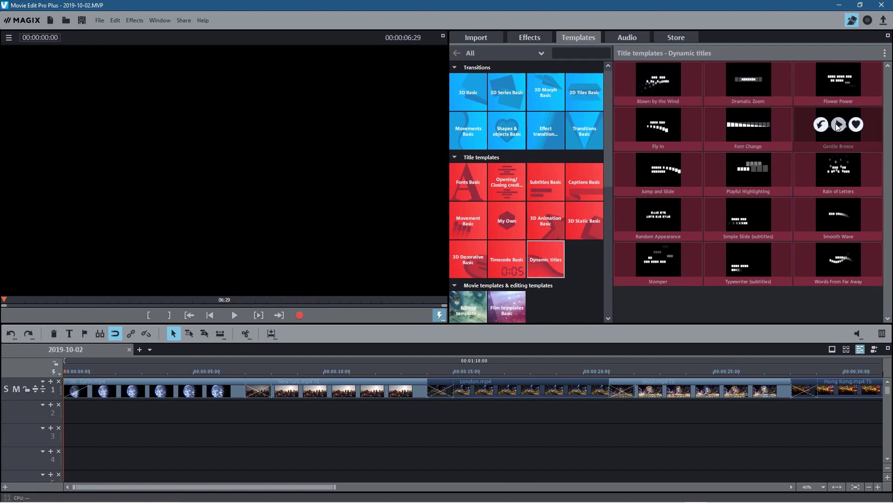
pyautogui.click(836, 124)
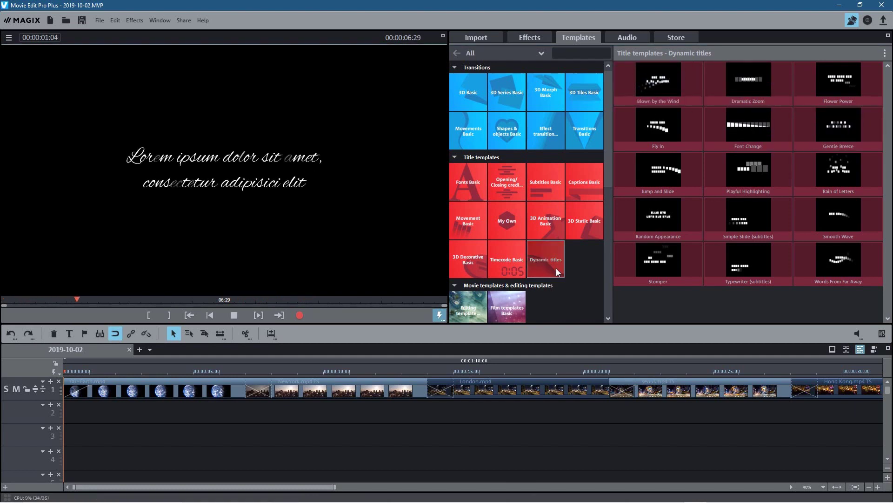
pyautogui.click(838, 215)
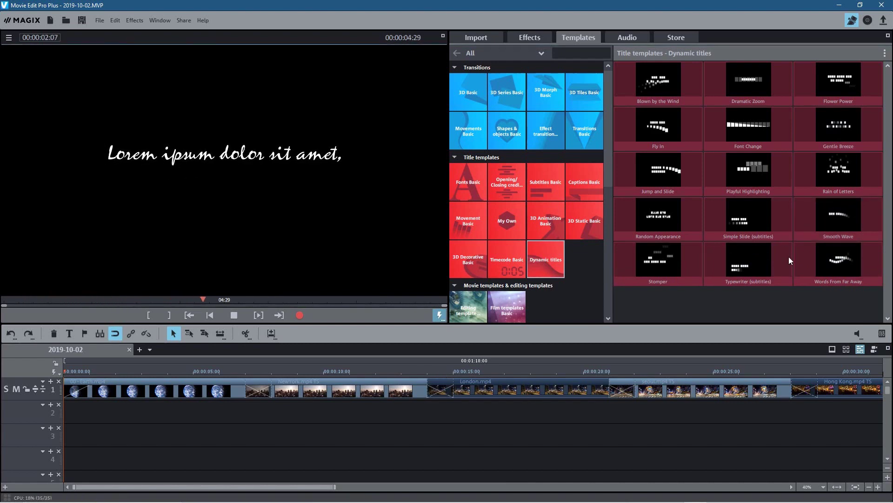
pyautogui.click(744, 215)
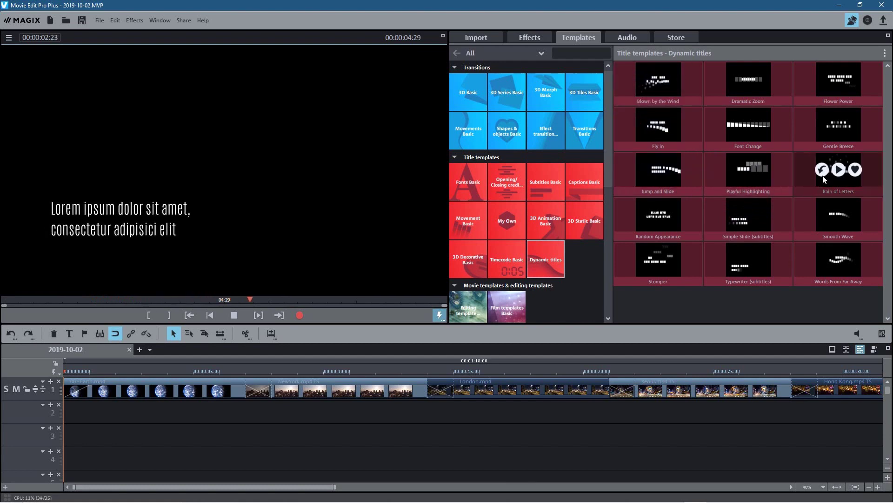
# - Preview the Rain of Letters title template and place it on track 2 at the start of the timeline
pyautogui.click(839, 170)
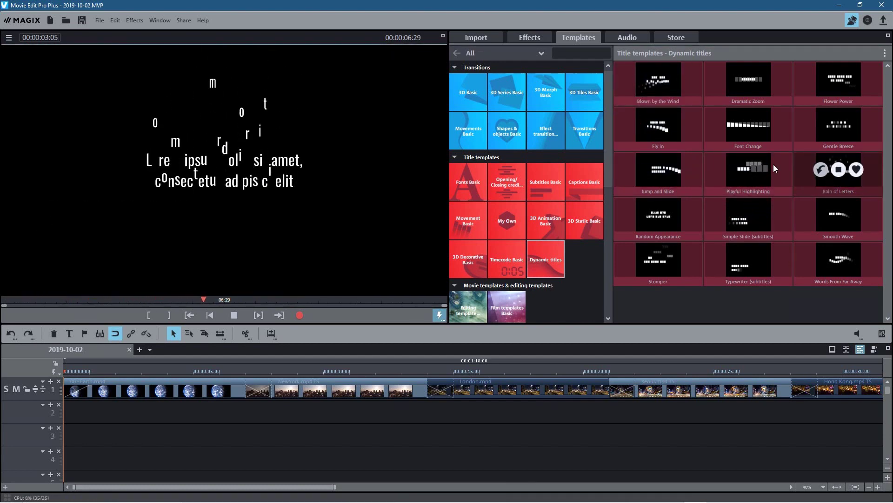
pyautogui.click(234, 315)
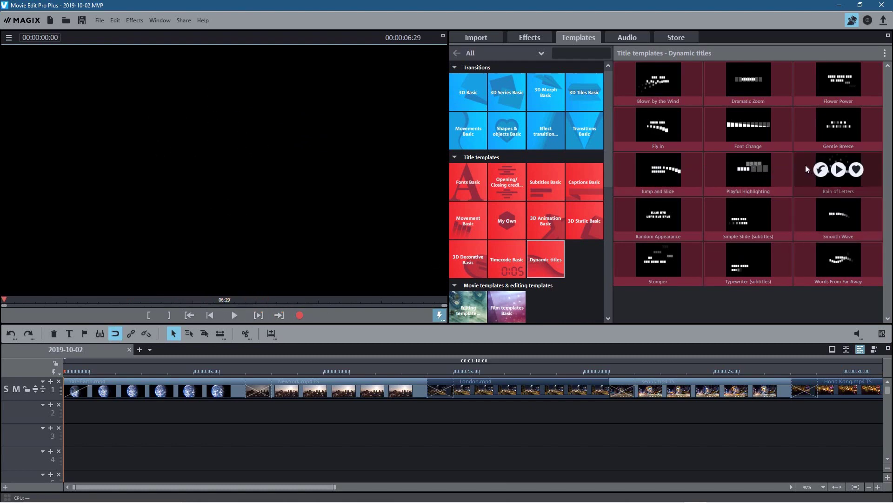
pyautogui.moveTo(289, 478); pyautogui.dragTo(89, 422)
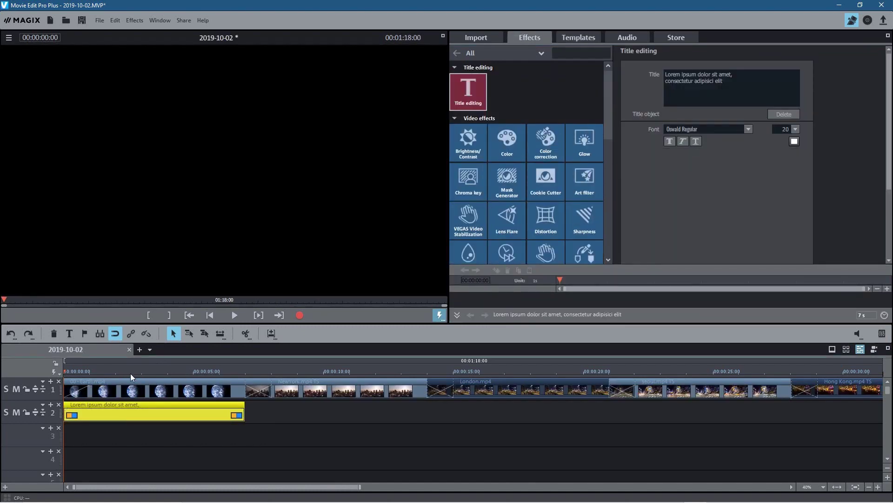
# - Replace the placeholder text of the opening title over the Earth clip with PLANET EARTH
pyautogui.moveTo(131, 374)
pyautogui.mouseDown()
pyautogui.moveTo(242, 378)
pyautogui.moveTo(70, 379)
pyautogui.moveTo(161, 388)
pyautogui.moveTo(135, 387)
pyautogui.mouseUp()
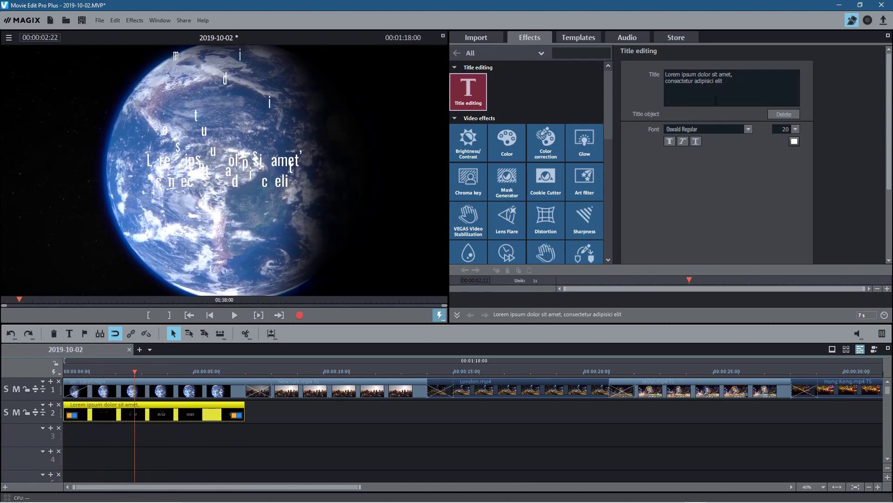
pyautogui.click(626, 64)
pyautogui.press('Delete')
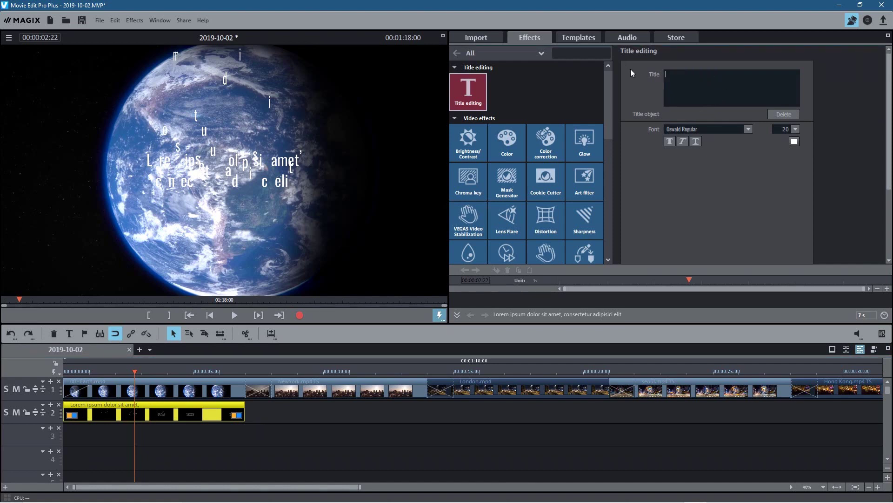
pyautogui.write('pl')
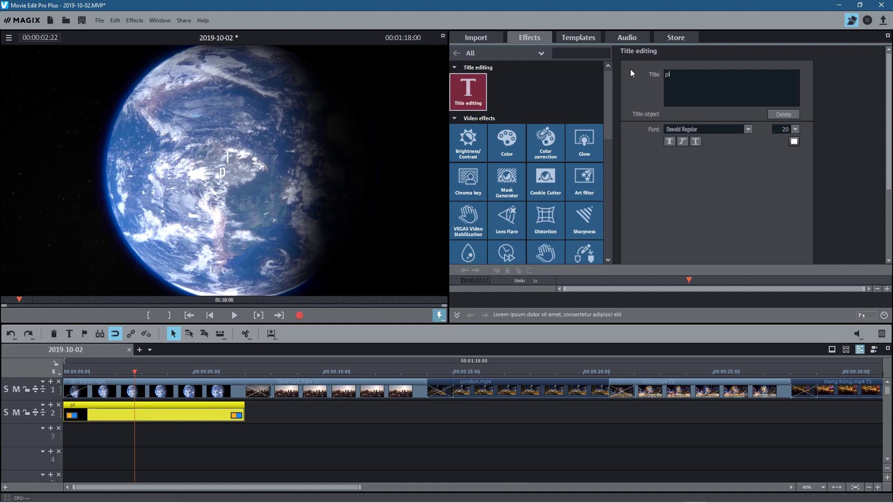
pyautogui.press('BackSpace')
pyautogui.write('PLANET EARTH')
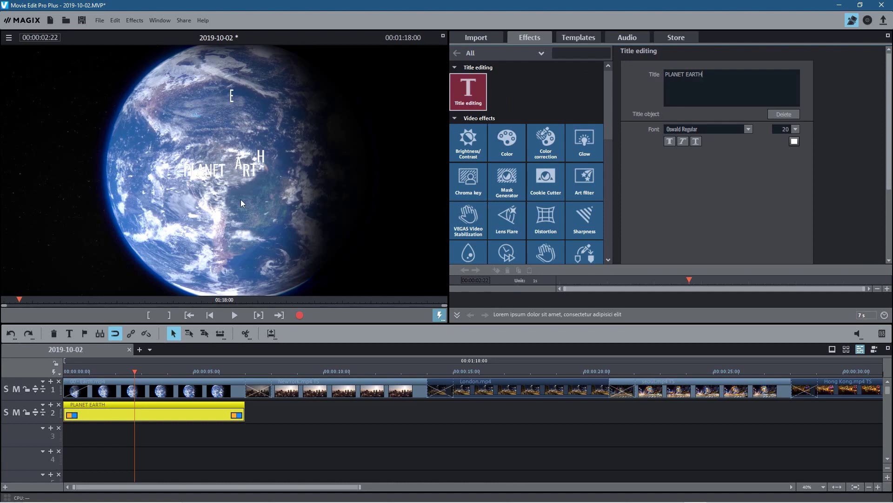
# - Try the PLANET EARTH title in the Arial Black font and switch it to Distant Galaxy
pyautogui.click(748, 130)
pyautogui.scroll(-8, 719, 259)
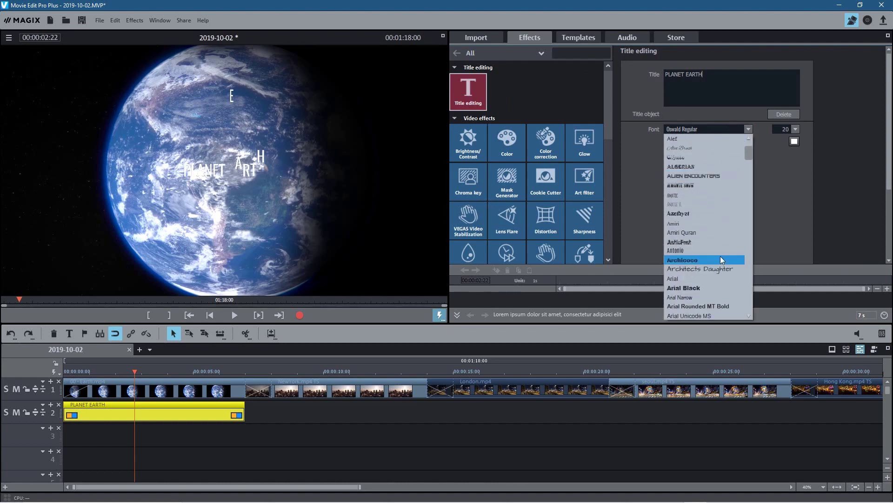
pyautogui.click(726, 208)
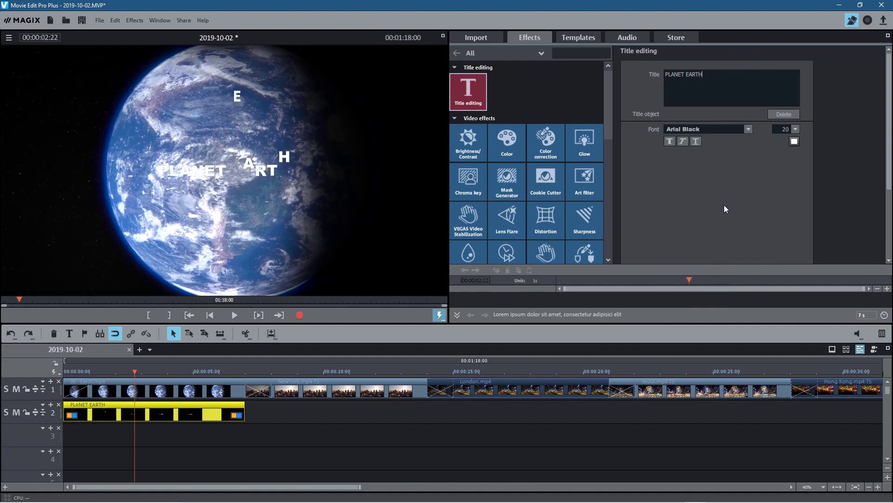
pyautogui.click(747, 129)
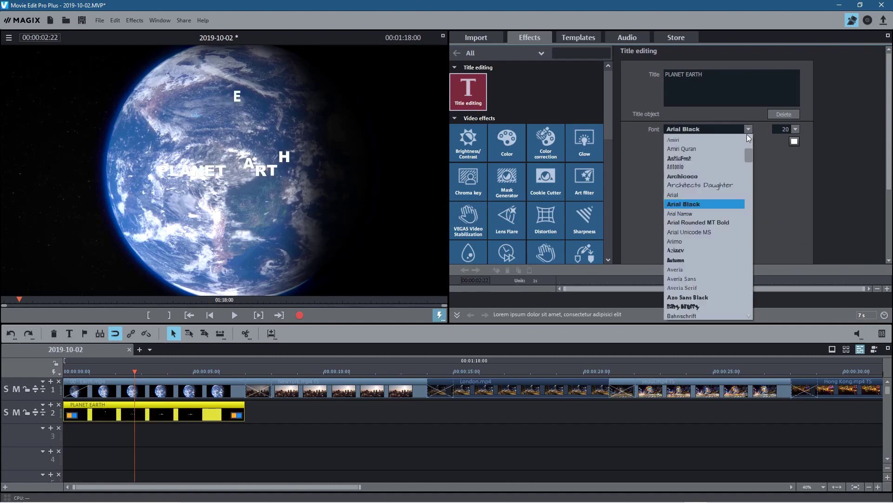
pyautogui.moveTo(746, 161); pyautogui.dragTo(741, 193)
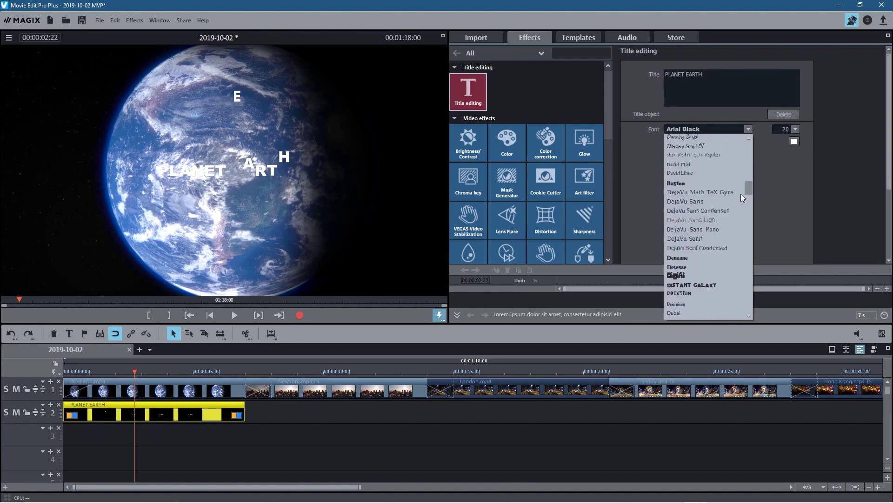
pyautogui.click(706, 284)
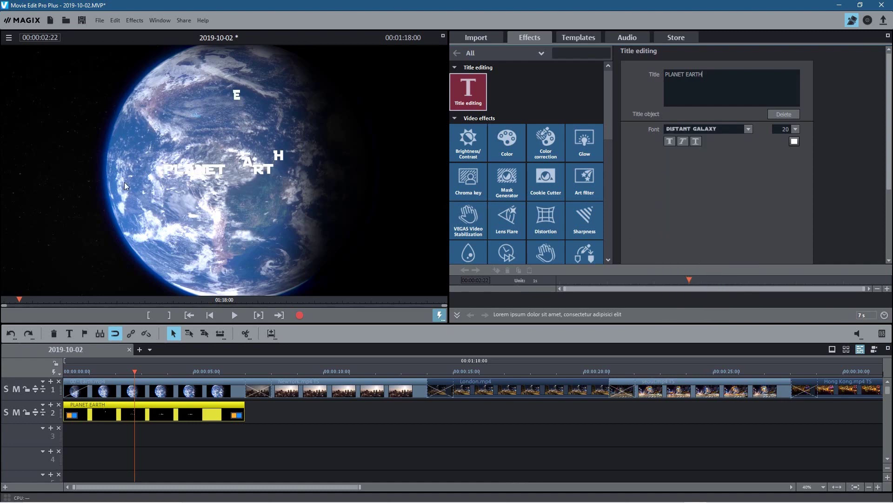
# - Enlarge the PLANET EARTH title to font size 37 and colour it cyan
pyautogui.click(796, 130)
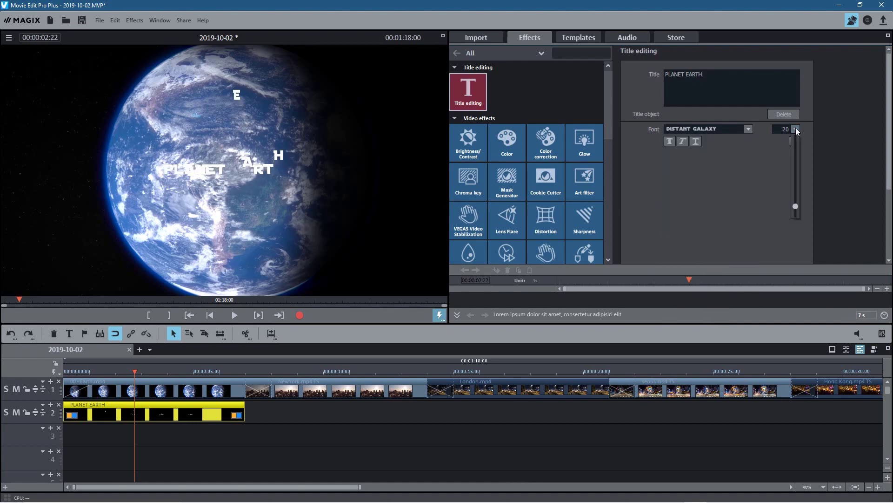
pyautogui.moveTo(796, 205); pyautogui.dragTo(796, 195)
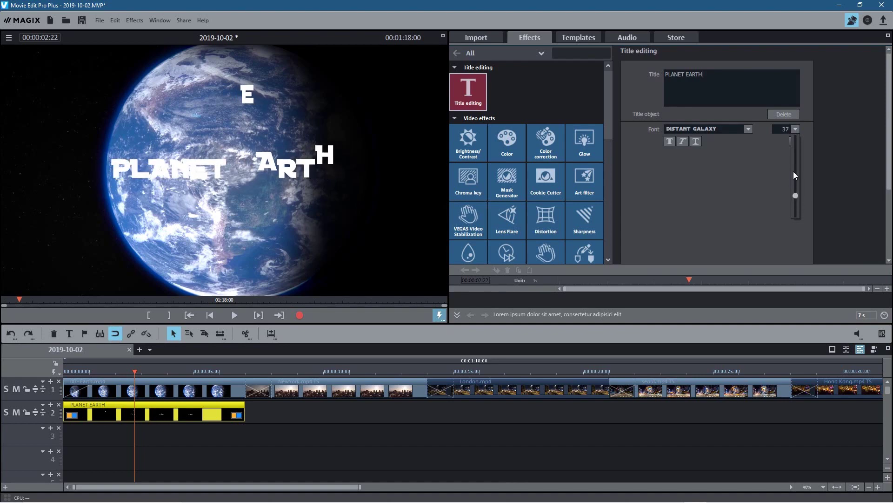
pyautogui.click(794, 142)
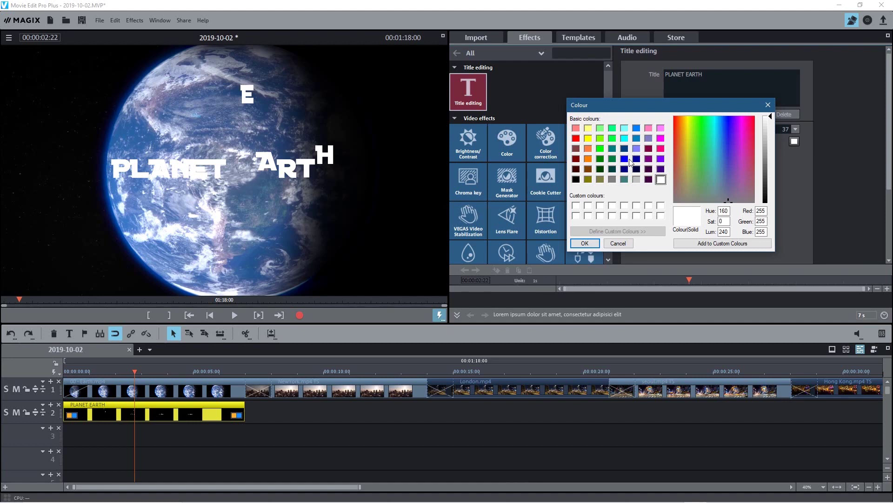
pyautogui.click(624, 139)
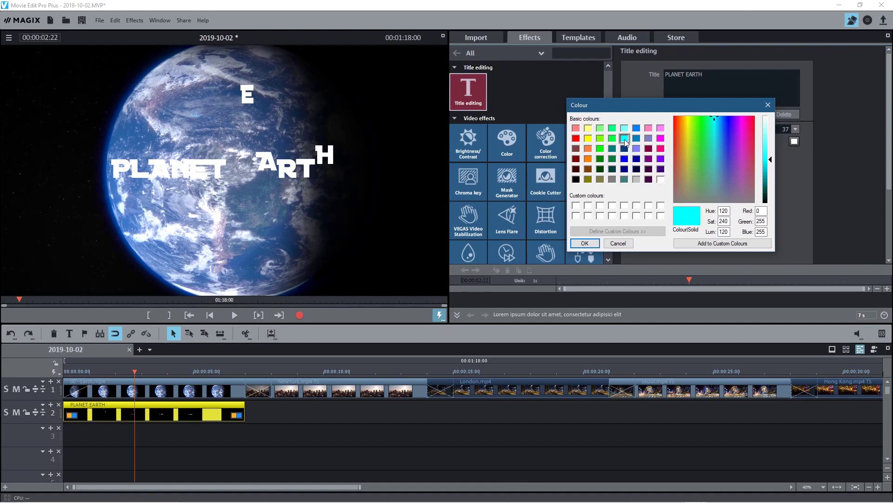
pyautogui.click(585, 243)
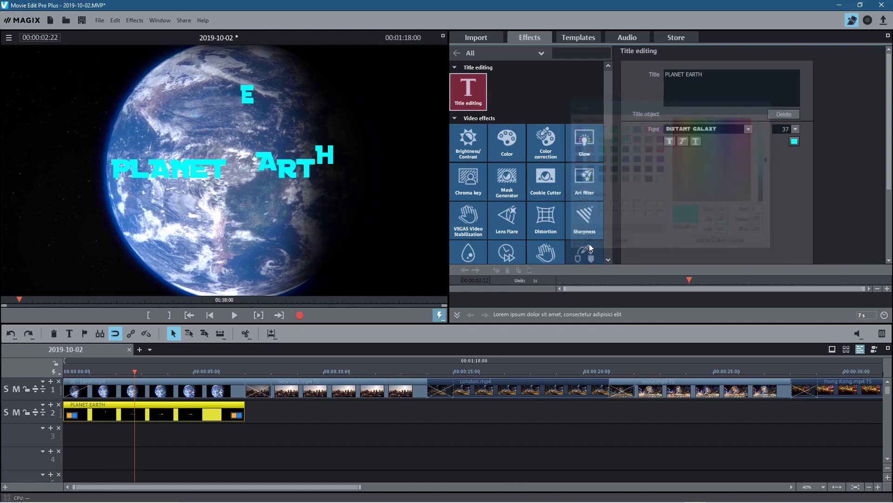
# - Italicise the PLANET EARTH title and play back its letter animation from the start of the movie
pyautogui.click(685, 144)
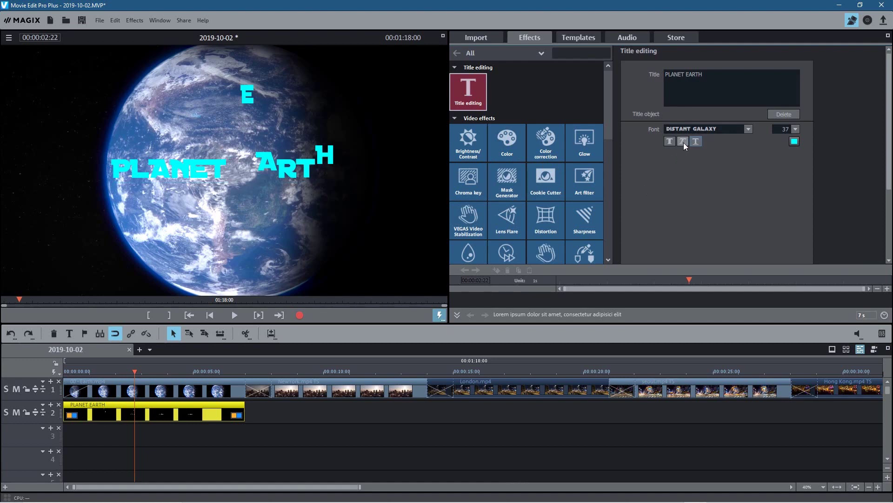
pyautogui.click(687, 141)
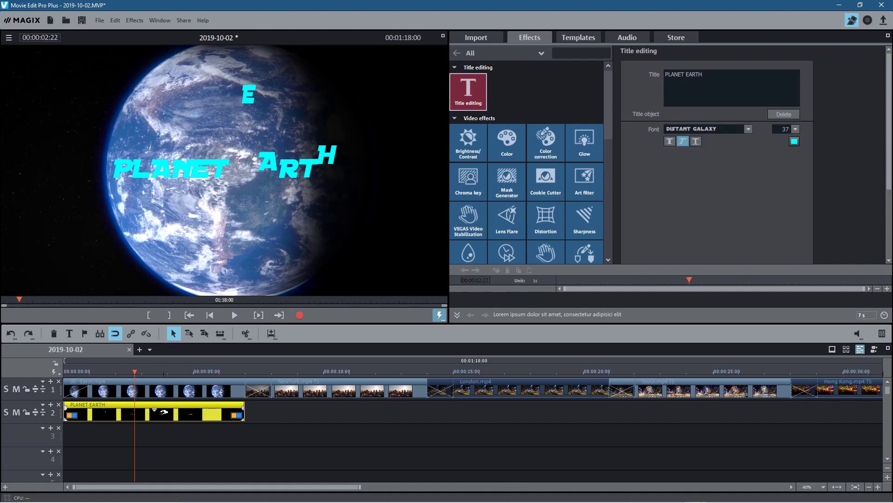
pyautogui.click(209, 315)
pyautogui.click(233, 315)
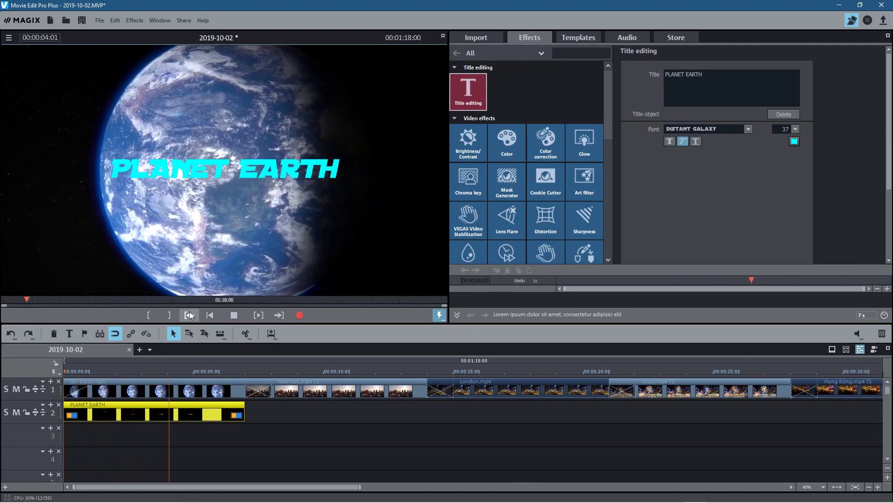
pyautogui.click(190, 315)
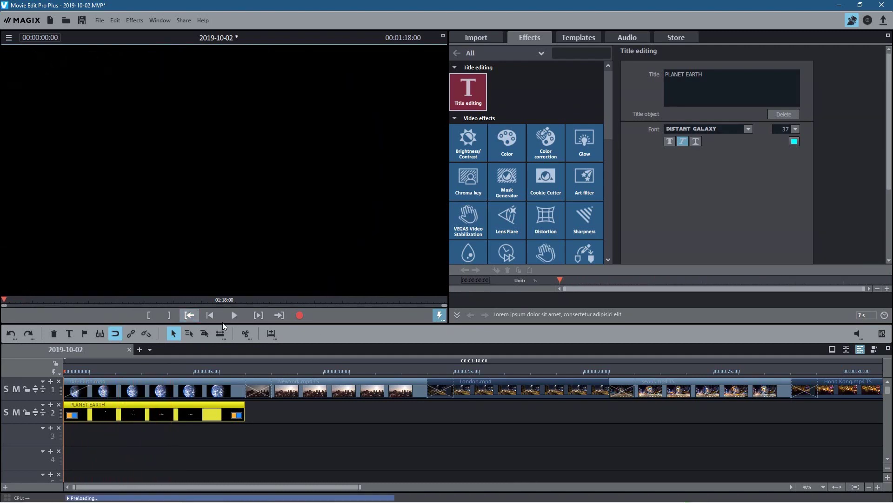
pyautogui.click(237, 315)
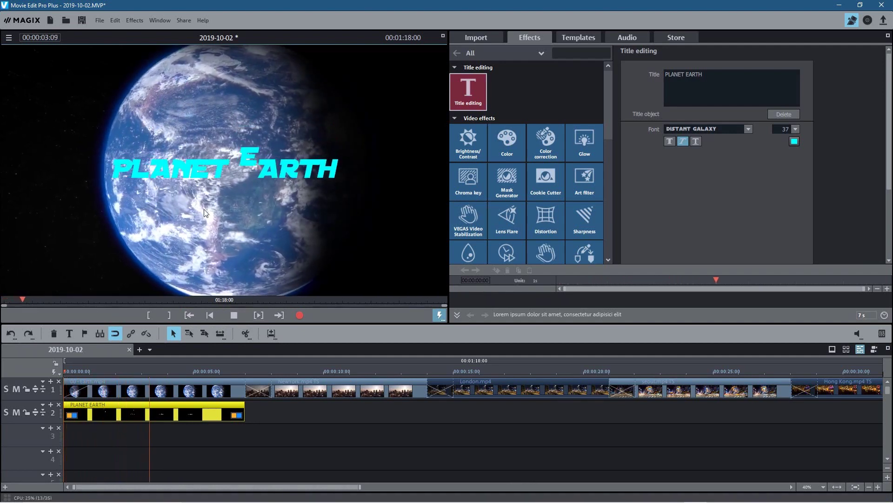
pyautogui.click(235, 318)
# - Try the fully formed PLANET EARTH title in black at font size 31
pyautogui.moveTo(140, 375)
pyautogui.mouseDown()
pyautogui.moveTo(132, 372)
pyautogui.moveTo(192, 373)
pyautogui.moveTo(68, 372)
pyautogui.moveTo(291, 379)
pyautogui.moveTo(90, 379)
pyautogui.moveTo(155, 379)
pyautogui.mouseUp()
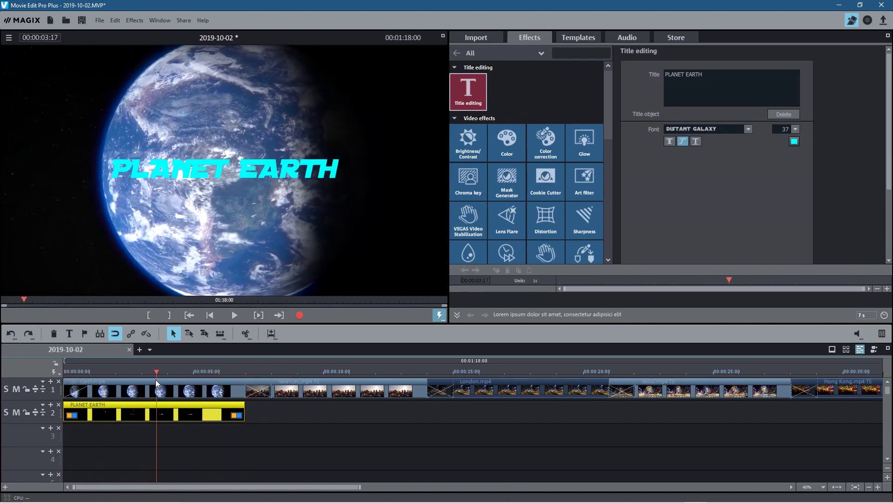
pyautogui.click(794, 141)
pyautogui.click(576, 179)
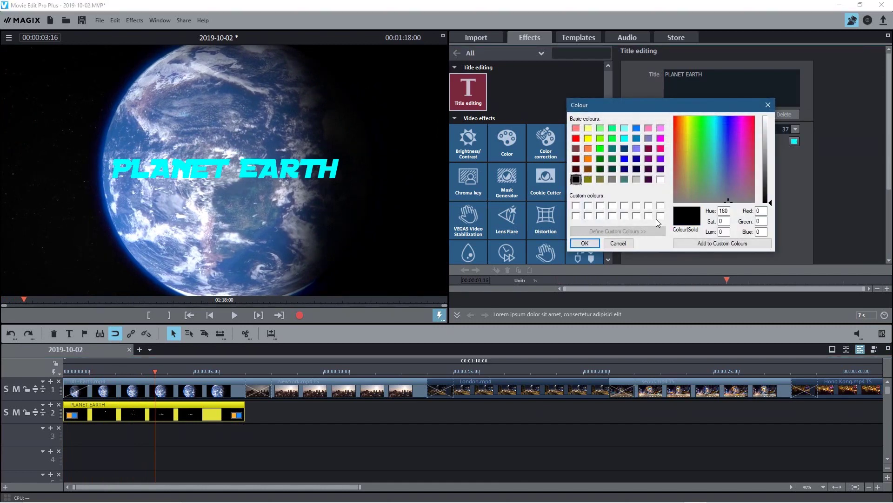
pyautogui.click(585, 243)
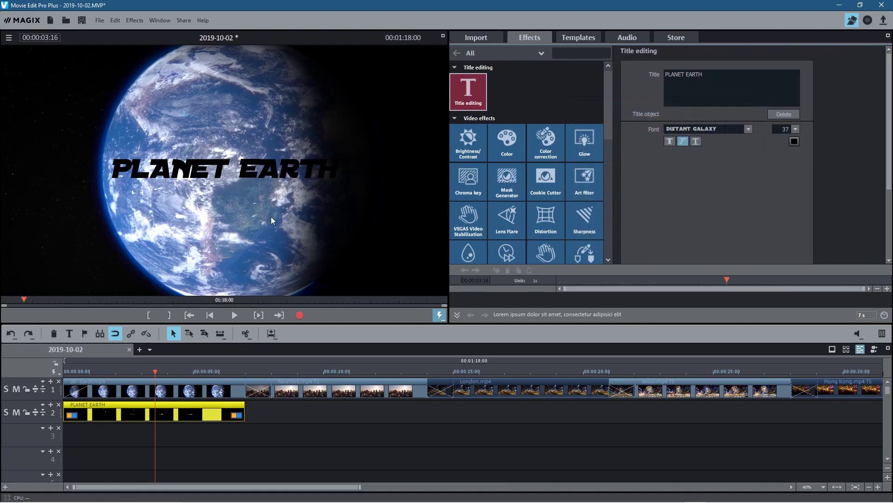
pyautogui.moveTo(154, 374)
pyautogui.mouseDown()
pyautogui.moveTo(219, 374)
pyautogui.moveTo(117, 375)
pyautogui.moveTo(159, 381)
pyautogui.mouseUp()
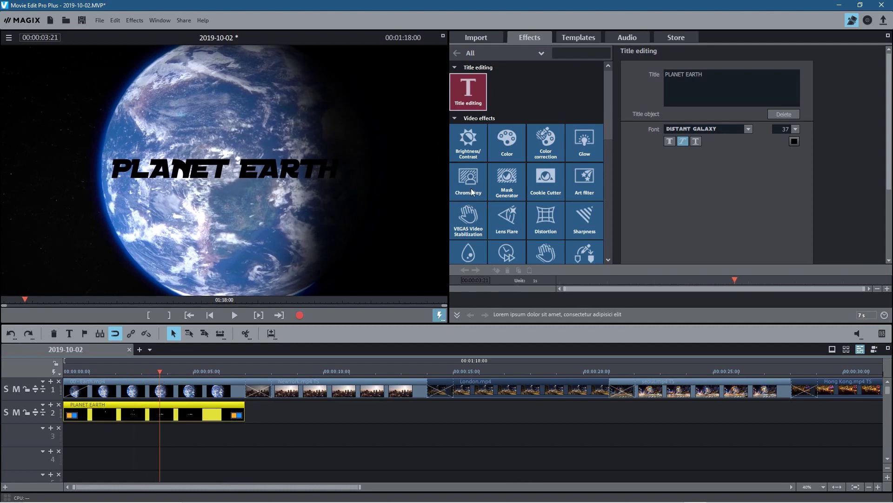
pyautogui.click(795, 129)
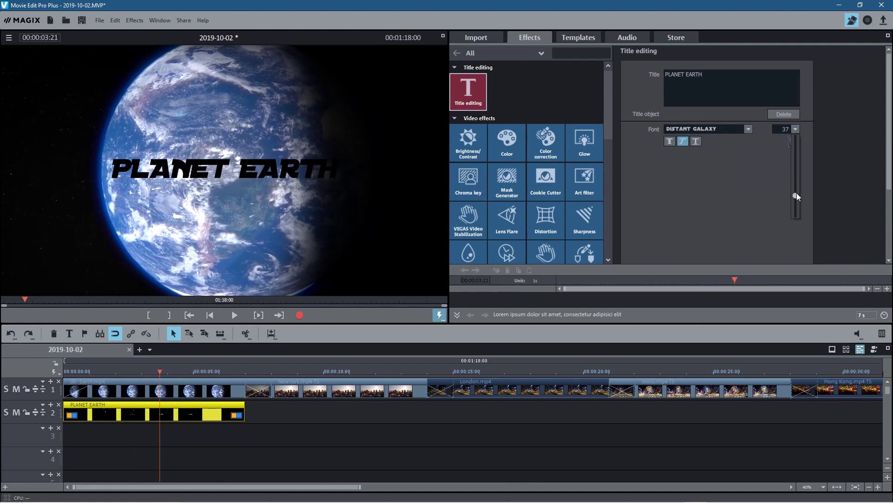
pyautogui.moveTo(797, 196); pyautogui.dragTo(796, 200)
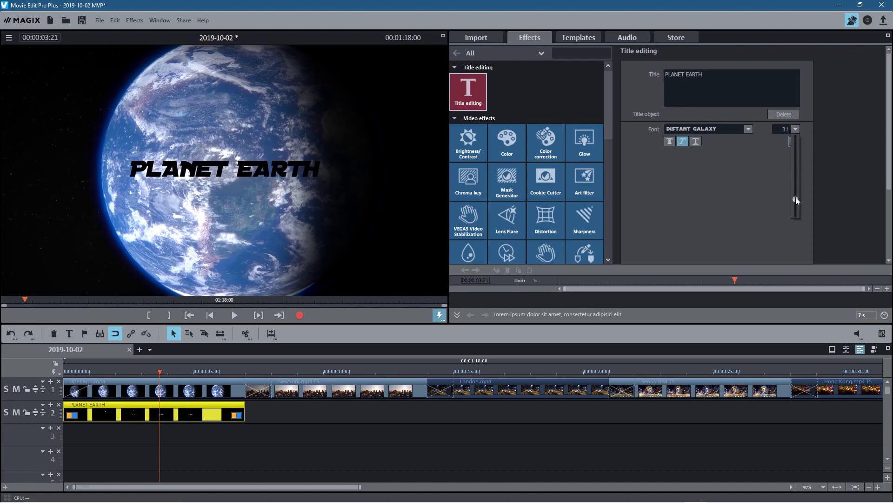
# - Set the PLANET EARTH title's font to Arial Black and its colour to white
pyautogui.click(749, 130)
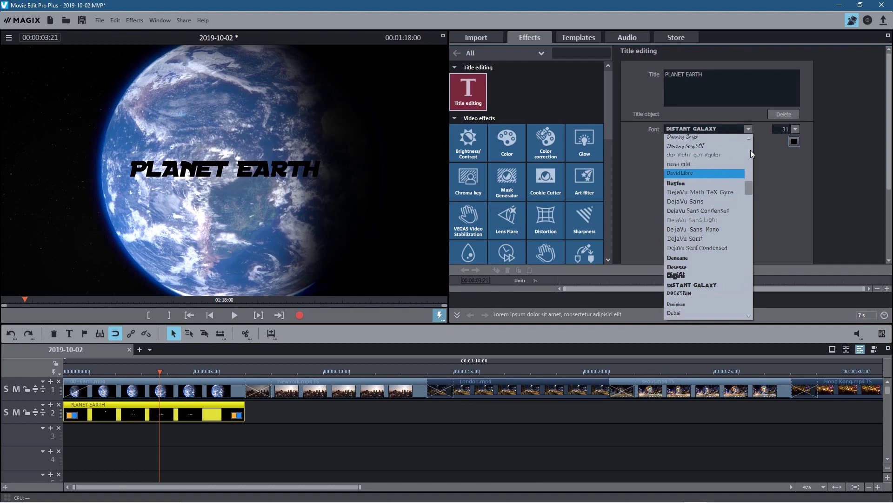
pyautogui.scroll(15, 750, 149)
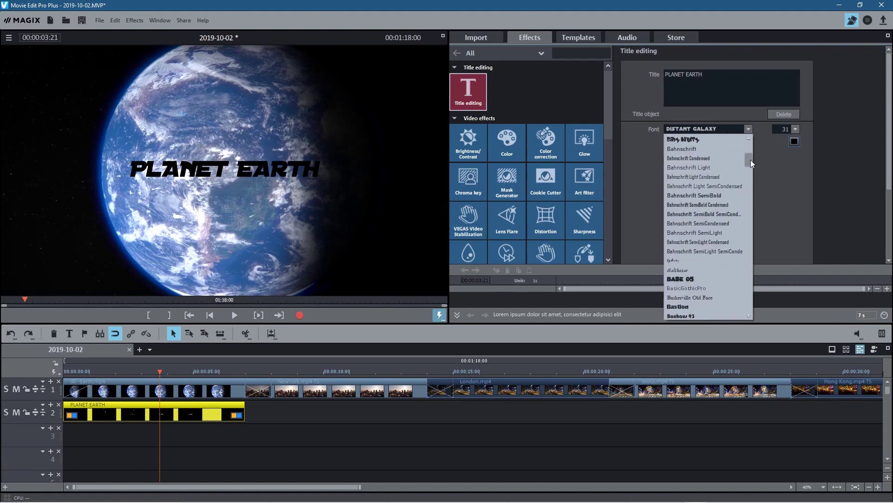
pyautogui.scroll(10, 752, 162)
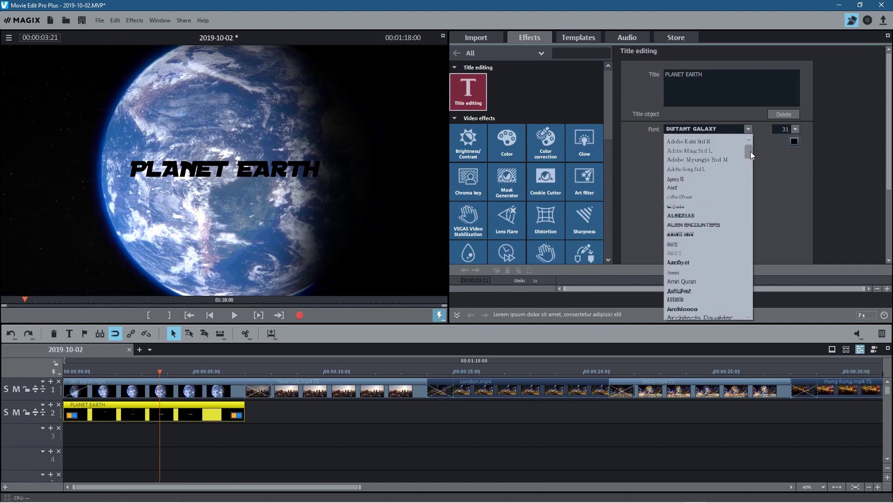
pyautogui.scroll(-3, 698, 251)
pyautogui.click(678, 227)
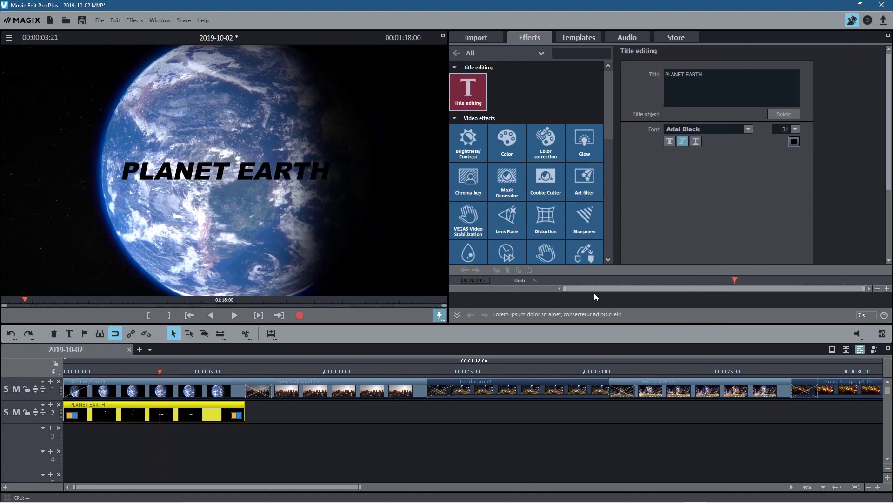
pyautogui.click(795, 142)
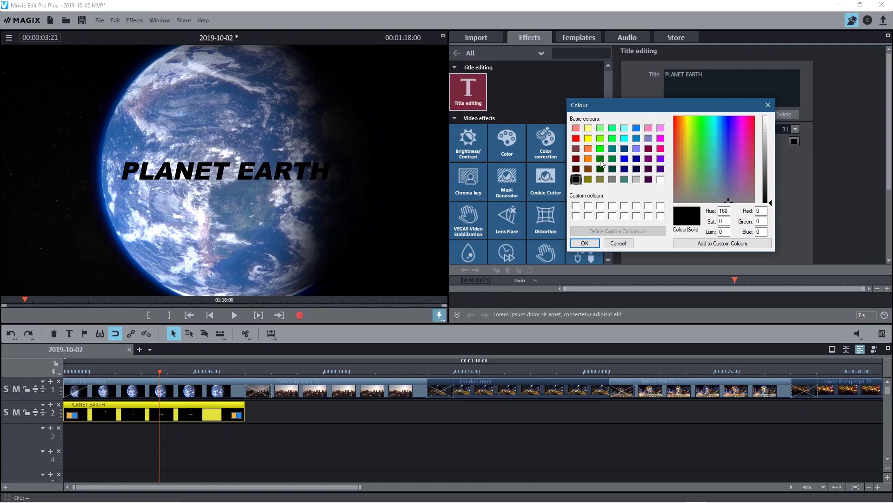
pyautogui.click(661, 180)
pyautogui.click(585, 244)
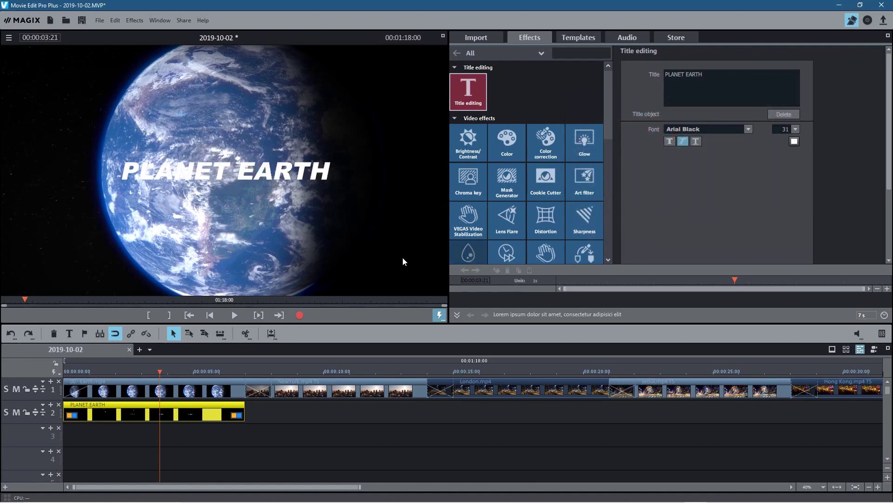
# - Set the PLANET EARTH title's font size to 44 and play the title back from the start
pyautogui.moveTo(161, 373); pyautogui.dragTo(199, 397)
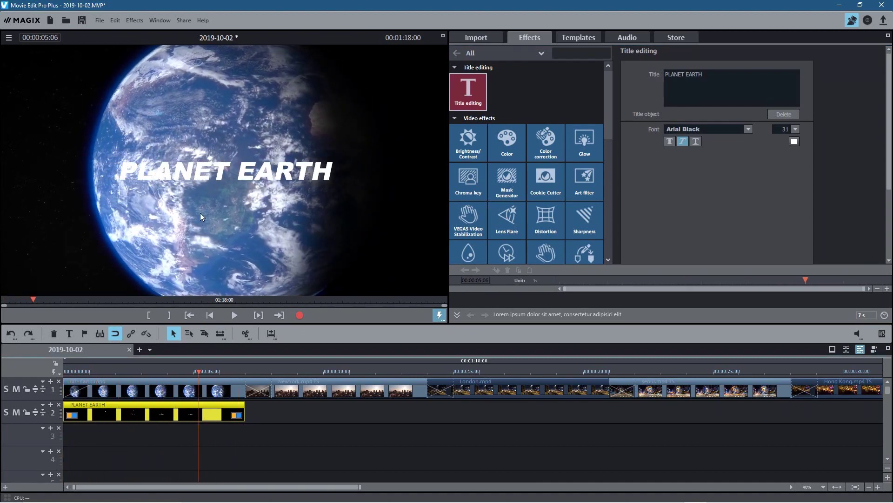
pyautogui.click(796, 129)
pyautogui.moveTo(795, 199); pyautogui.dragTo(793, 191)
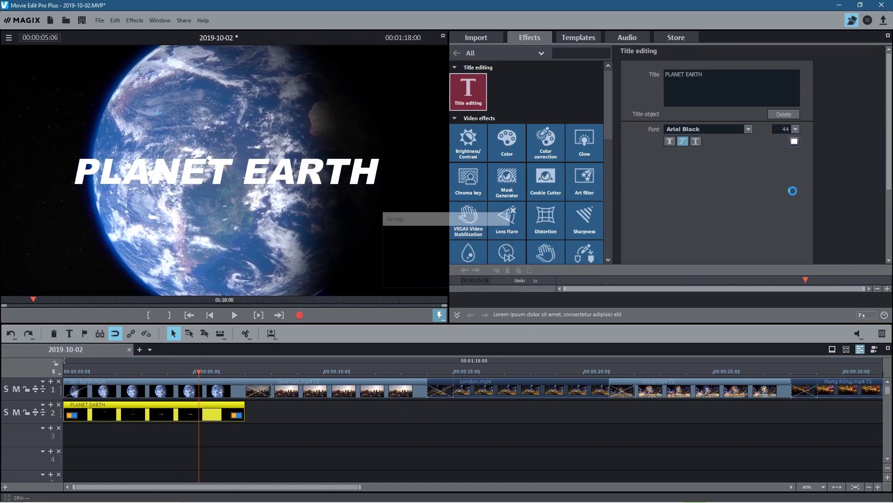
pyautogui.click(235, 315)
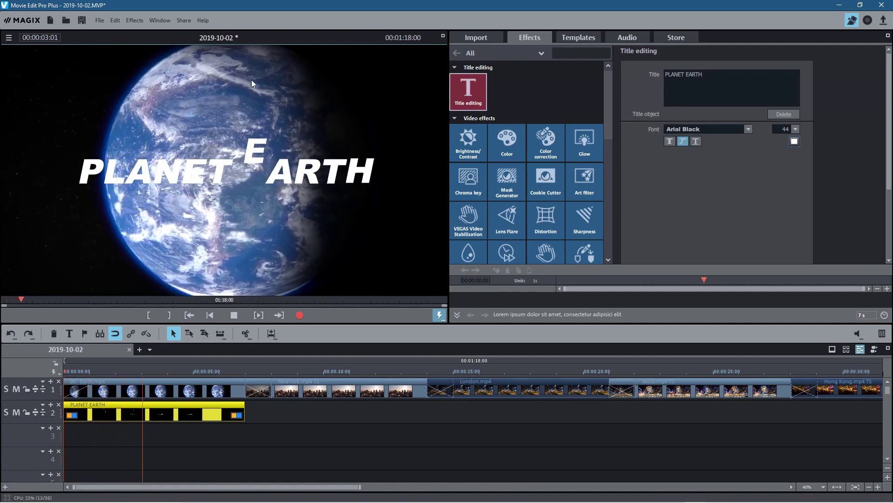
pyautogui.click(238, 319)
# - Add a short fade-out at the end of the PLANET EARTH title and play it back from before the fade
pyautogui.click(90, 384)
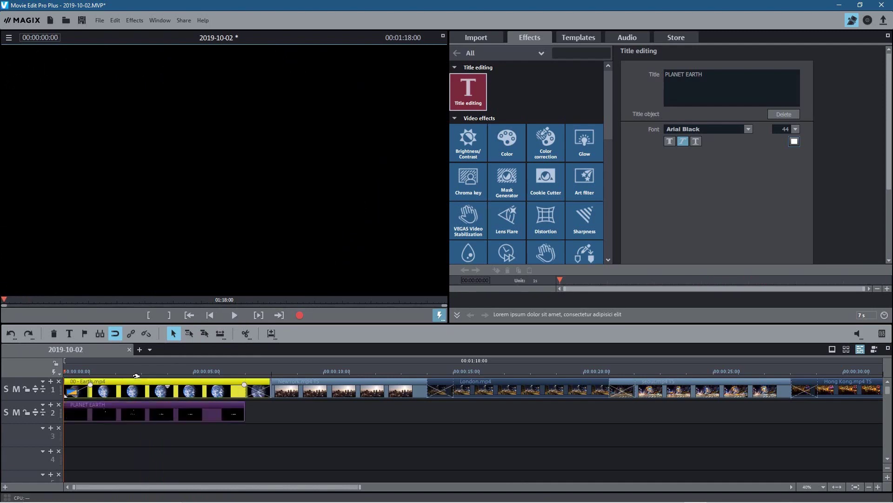
pyautogui.click(86, 372)
pyautogui.moveTo(86, 373); pyautogui.dragTo(208, 401)
pyautogui.click(240, 410)
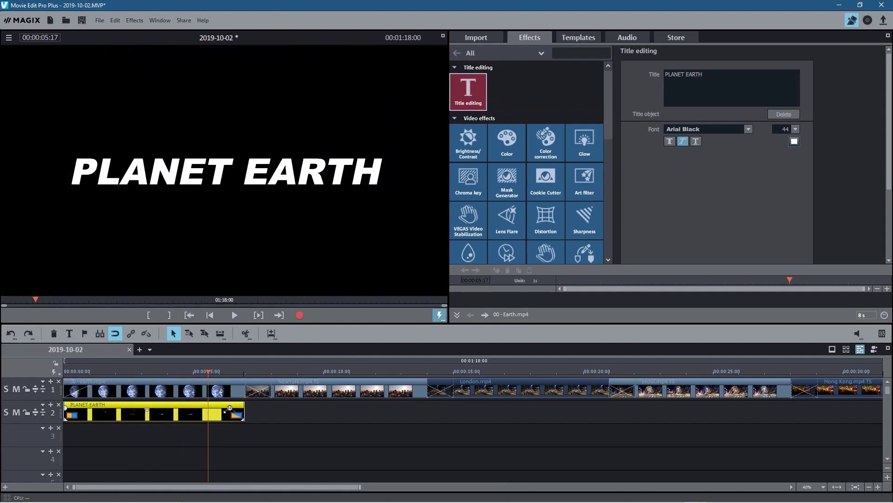
pyautogui.moveTo(242, 391)
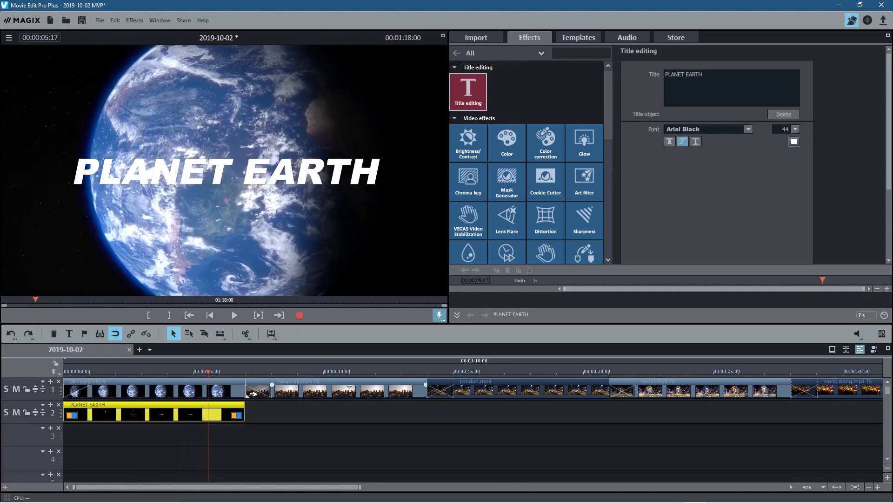
pyautogui.moveTo(242, 408); pyautogui.dragTo(220, 405)
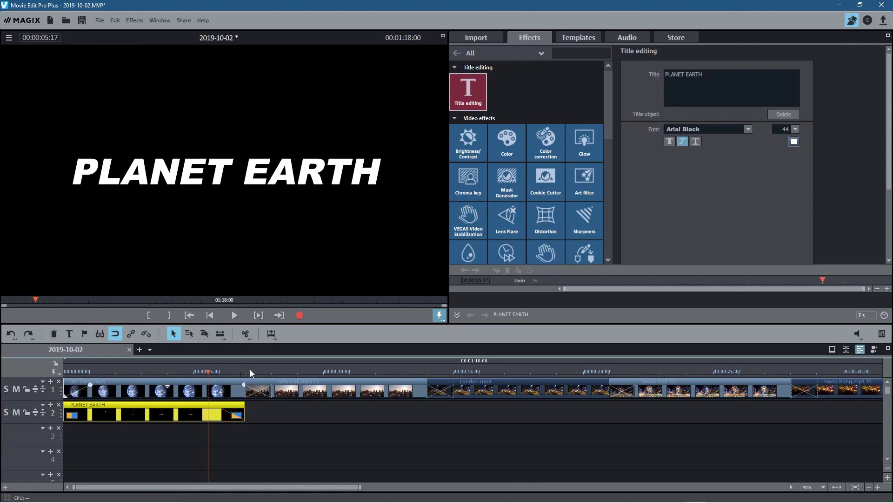
pyautogui.click(234, 315)
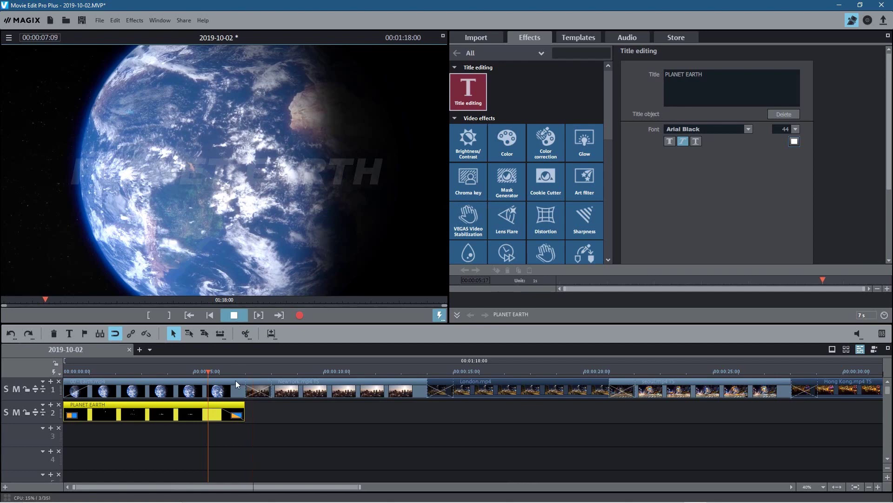
pyautogui.press('space')
# - Preview Movement Basic title templates such as Jump out, Disruption in/out (bottom right) and Narrow left right for the New York clip
pyautogui.moveTo(210, 380); pyautogui.dragTo(272, 392)
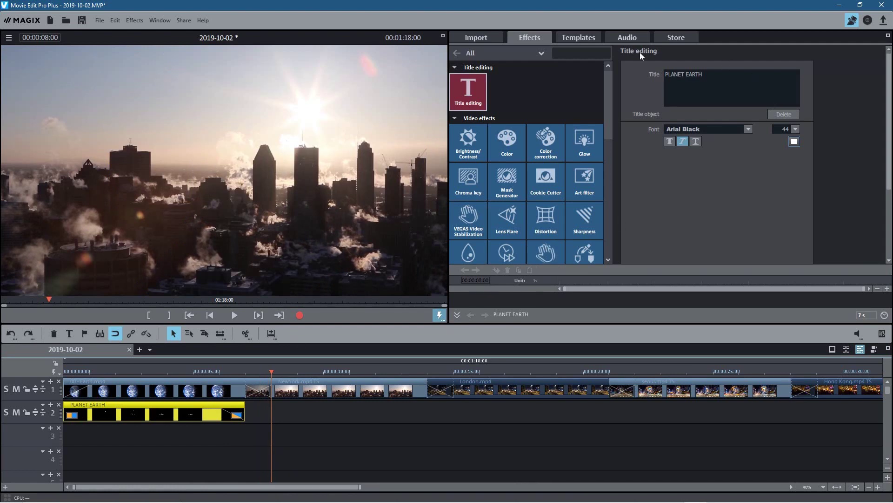
pyautogui.click(575, 39)
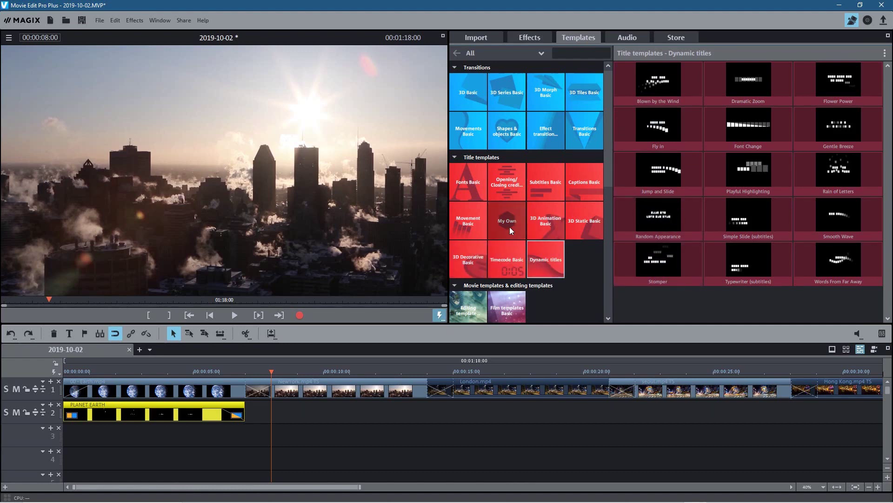
pyautogui.click(585, 184)
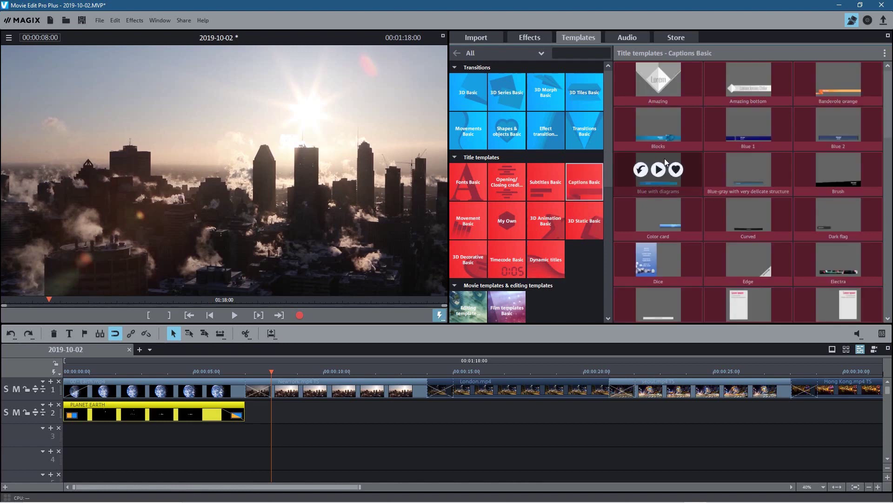
pyautogui.click(470, 183)
pyautogui.click(482, 224)
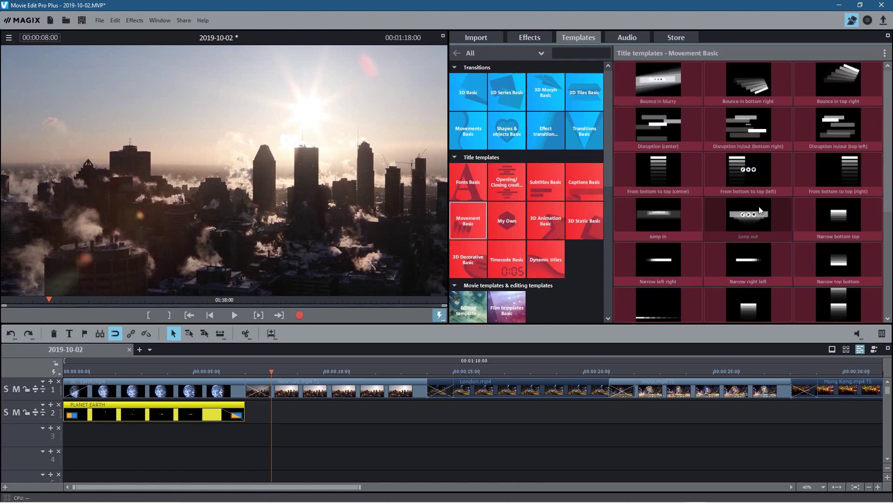
pyautogui.click(750, 215)
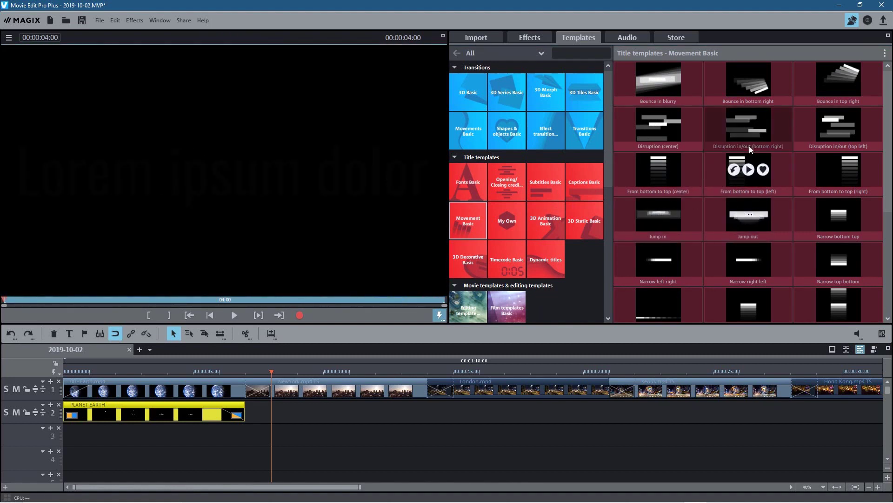
pyautogui.click(746, 123)
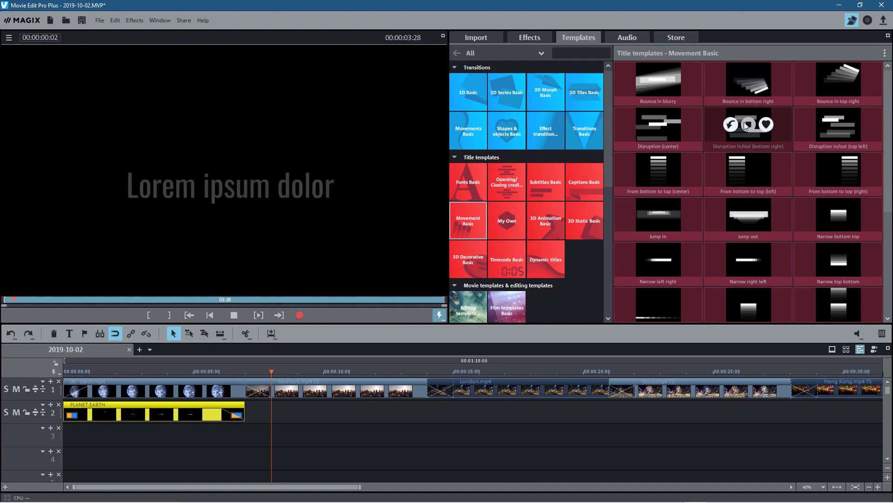
pyautogui.click(858, 169)
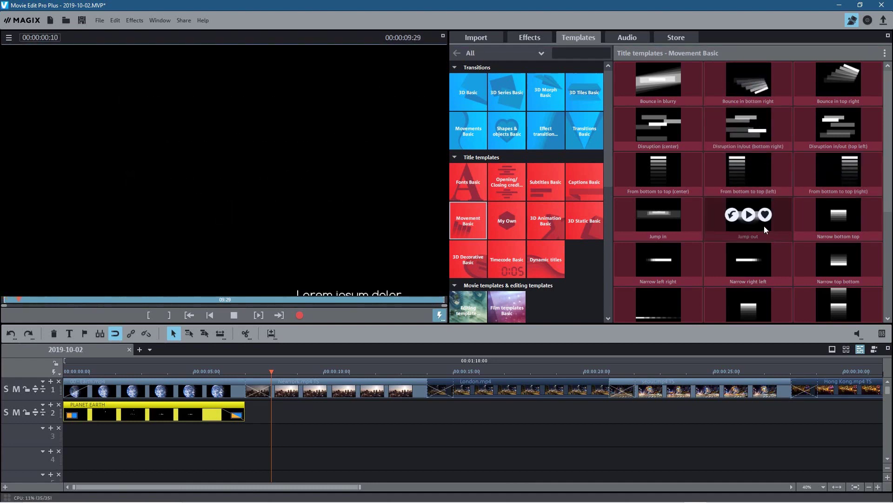
pyautogui.click(660, 260)
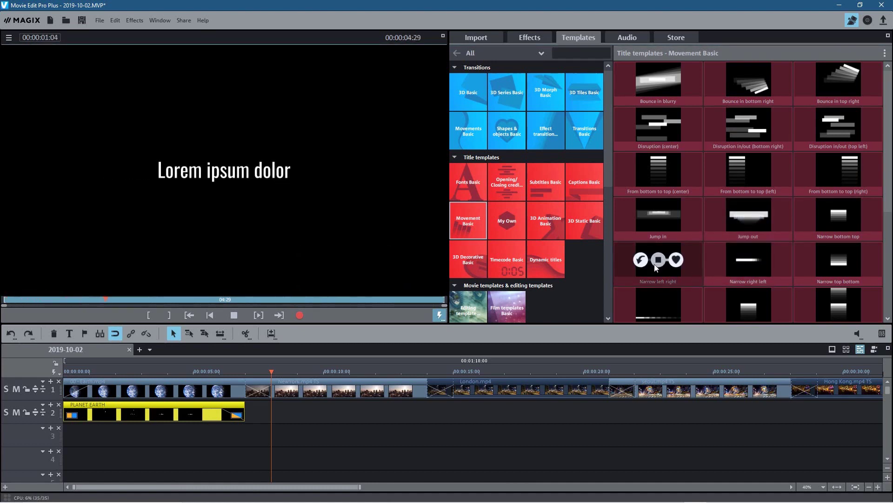
pyautogui.moveTo(803, 213)
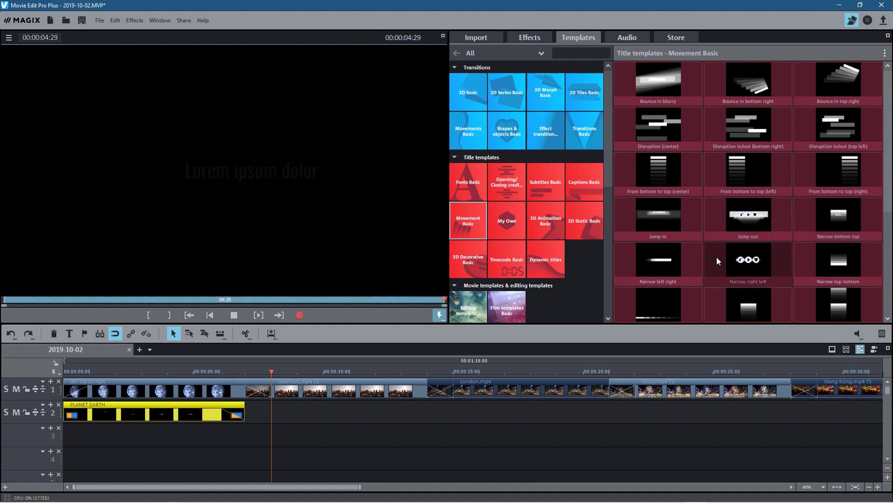
pyautogui.moveTo(637, 214)
pyautogui.moveTo(642, 206); pyautogui.dragTo(304, 414)
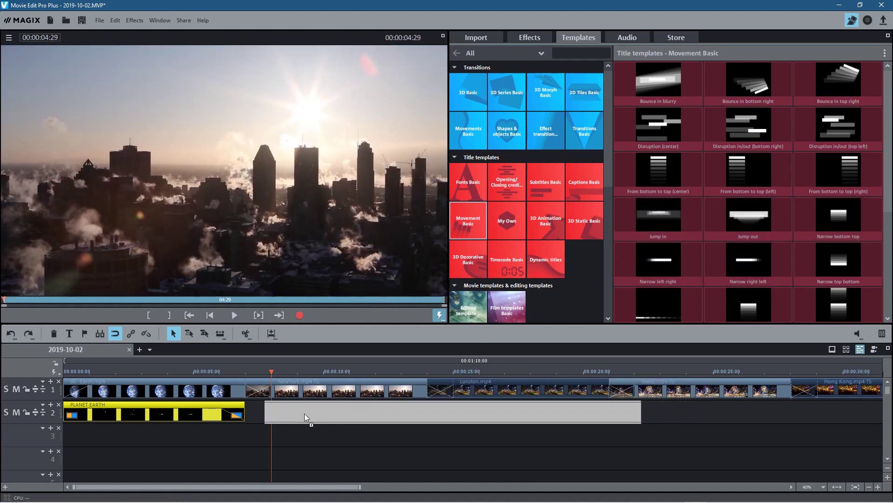
pyautogui.moveTo(304, 414); pyautogui.dragTo(642, 209)
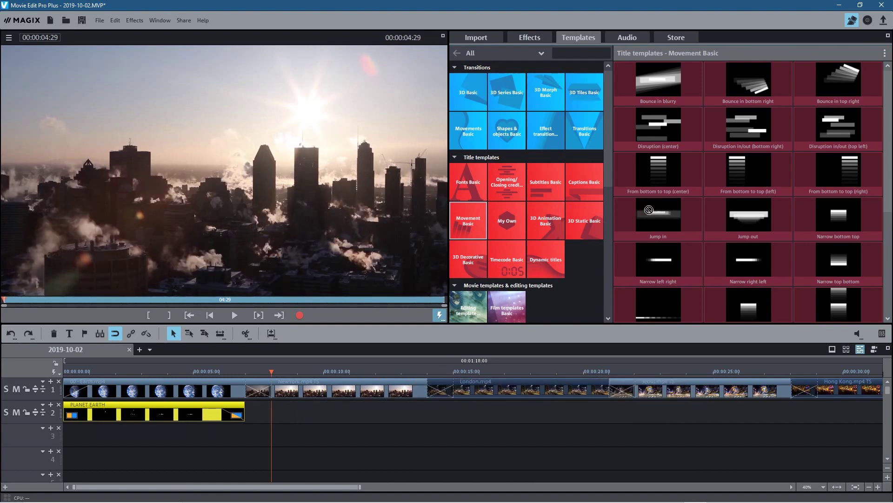
pyautogui.moveTo(648, 210); pyautogui.dragTo(650, 213)
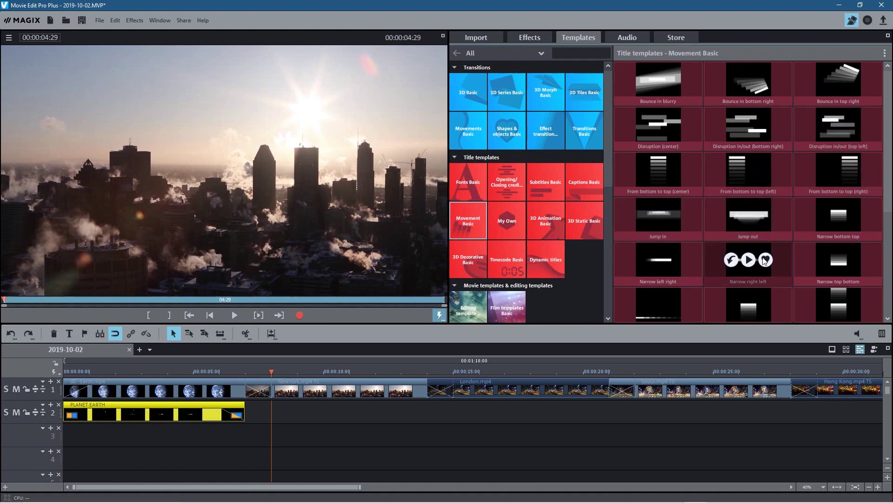
# - Preview the Zoom in fade, Zoom out fade, Wobble and Y Rotation title templates
pyautogui.scroll(-3, 750, 262)
pyautogui.moveTo(646, 218)
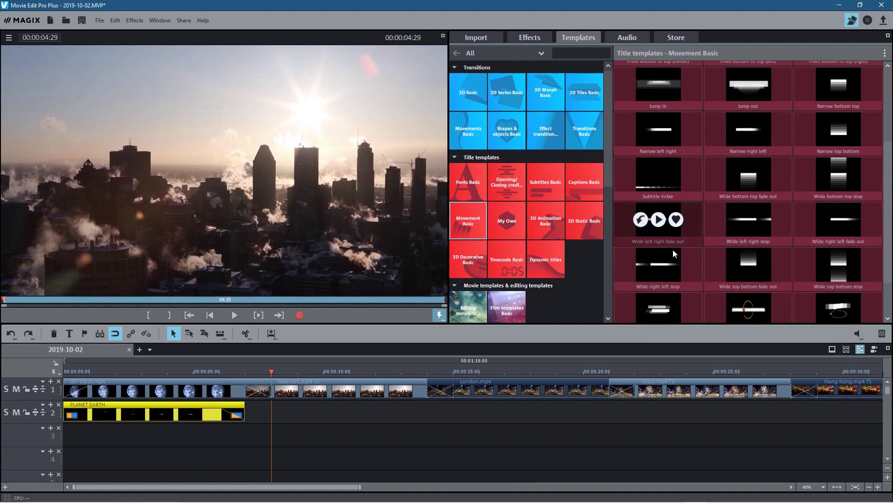
pyautogui.scroll(-2, 673, 251)
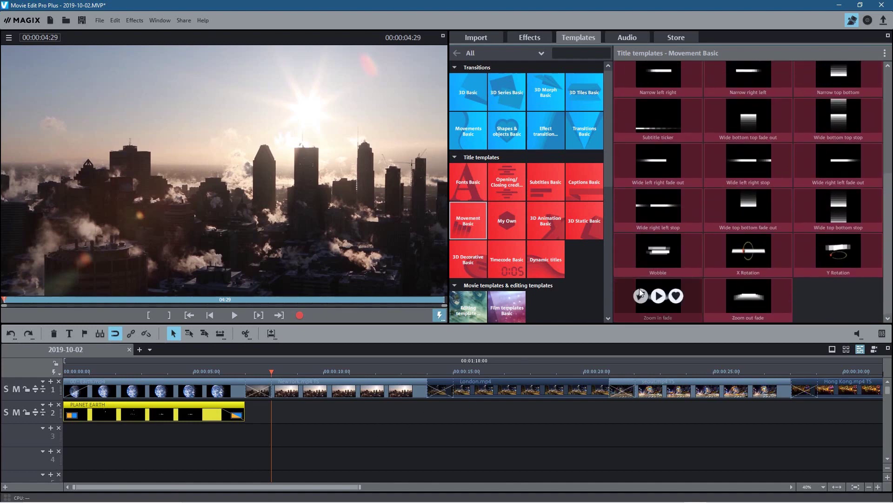
pyautogui.moveTo(642, 296)
pyautogui.mouseDown()
pyautogui.moveTo(409, 431)
pyautogui.moveTo(316, 418)
pyautogui.moveTo(626, 291)
pyautogui.mouseUp()
pyautogui.click(660, 295)
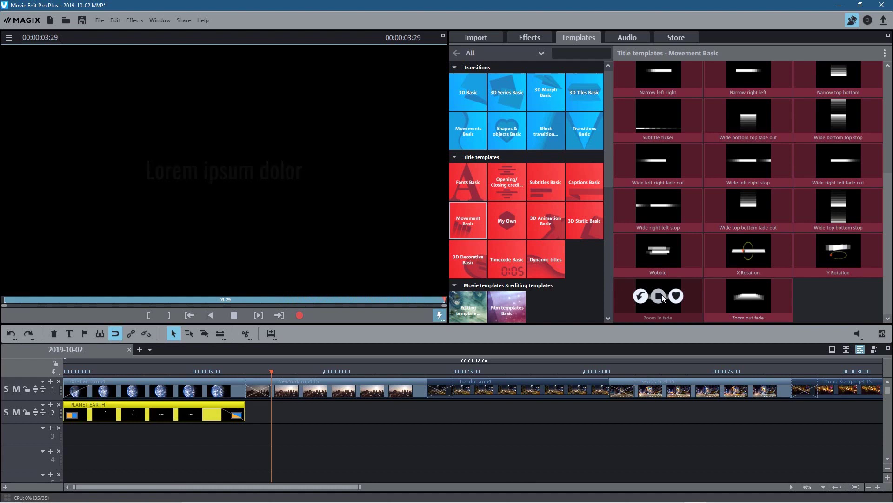
pyautogui.click(748, 297)
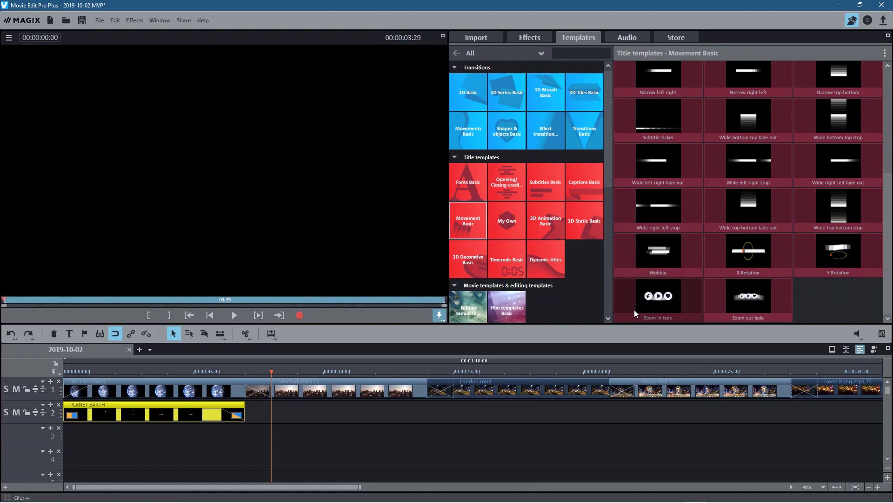
pyautogui.click(659, 297)
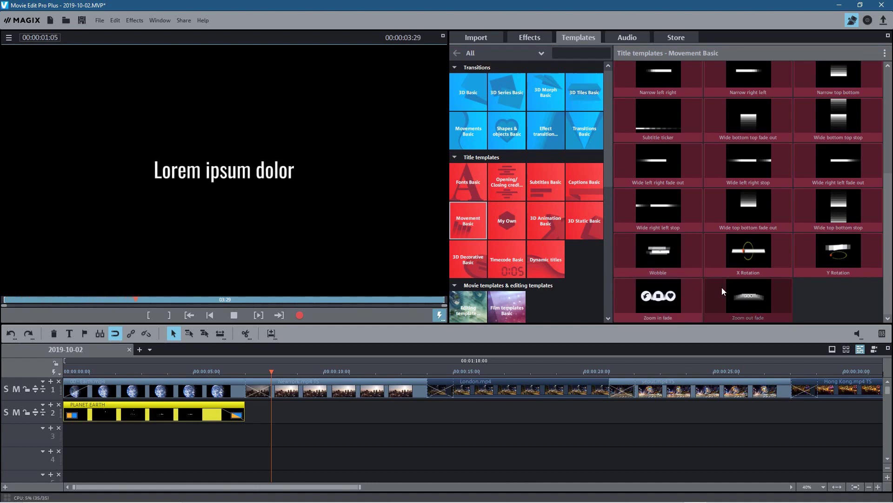
pyautogui.click(749, 297)
pyautogui.click(658, 251)
pyautogui.click(839, 254)
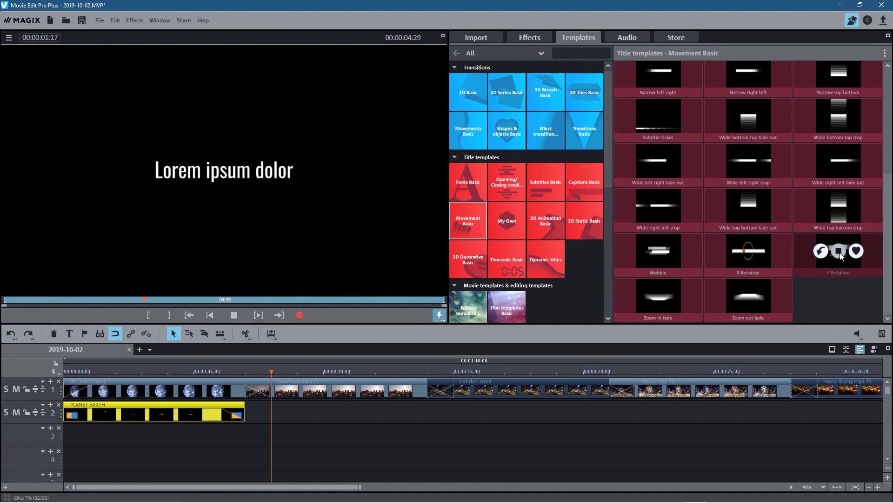
# - Place the Zoom in fade title on track 2 below the New York clip, starting exactly where the transition from Earth ends
pyautogui.moveTo(640, 293)
pyautogui.moveTo(656, 288); pyautogui.dragTo(311, 413)
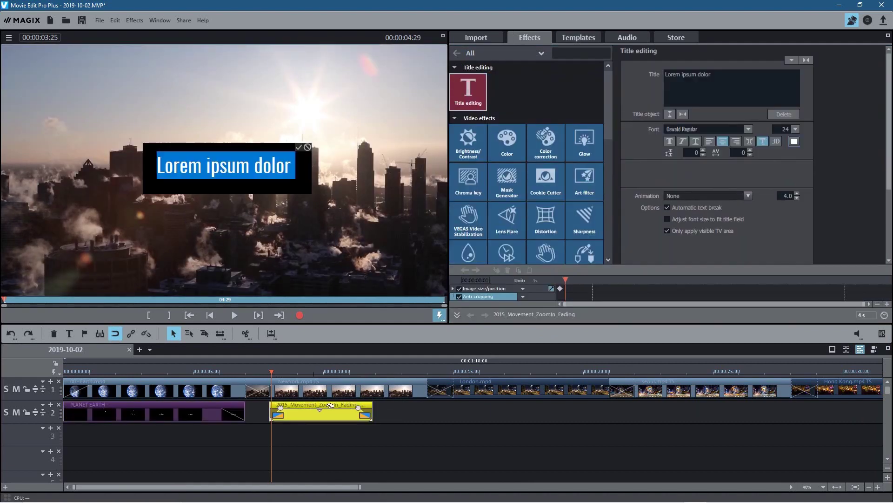
pyautogui.moveTo(272, 376); pyautogui.dragTo(313, 396)
pyautogui.scroll(3, 357, 417)
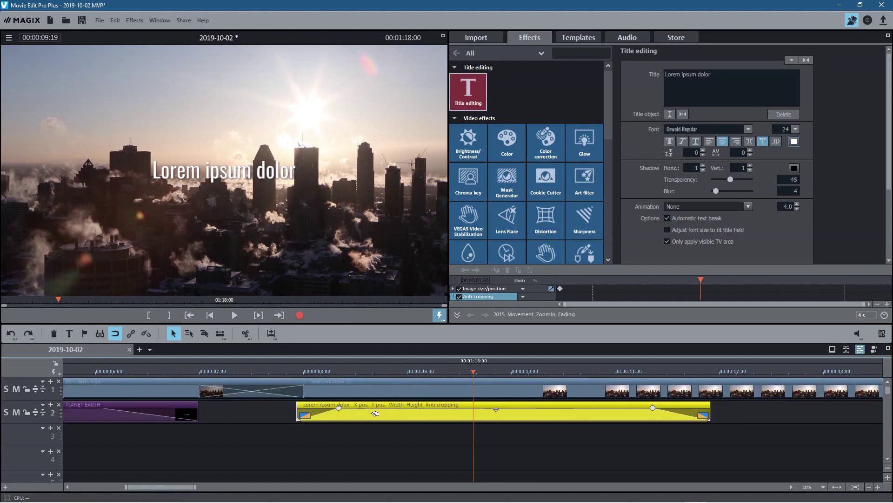
pyautogui.moveTo(313, 407)
pyautogui.mouseDown()
pyautogui.moveTo(328, 407)
pyautogui.moveTo(319, 405)
pyautogui.mouseUp()
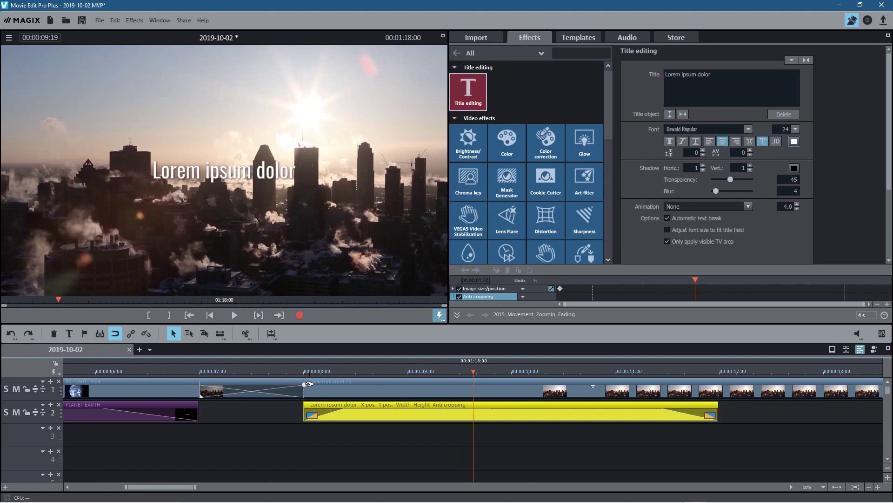
pyautogui.moveTo(272, 365); pyautogui.dragTo(404, 386)
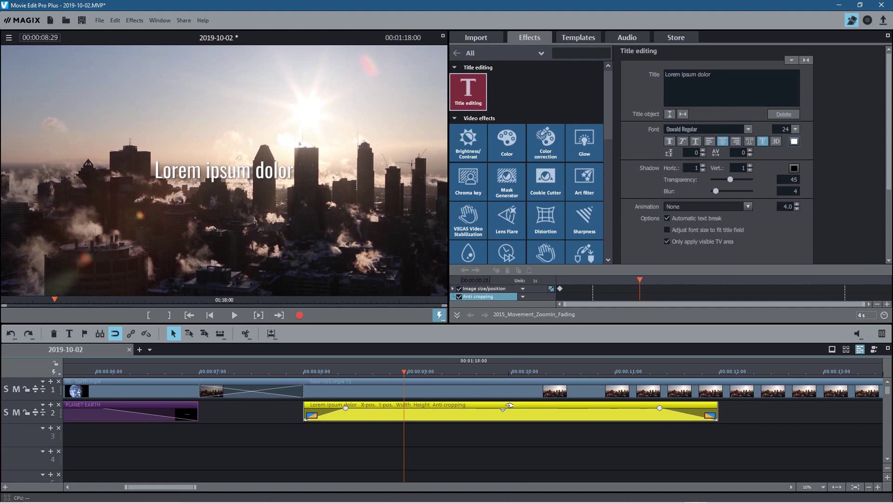
# - Check the PLANET EARTH title's font settings and set the New York clip's placeholder title to Arial Black
pyautogui.moveTo(93, 374); pyautogui.dragTo(429, 392)
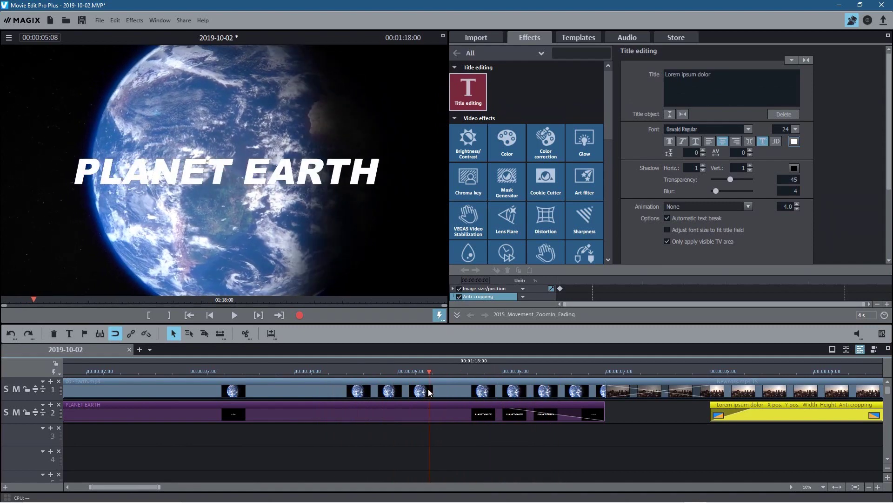
pyautogui.click(419, 411)
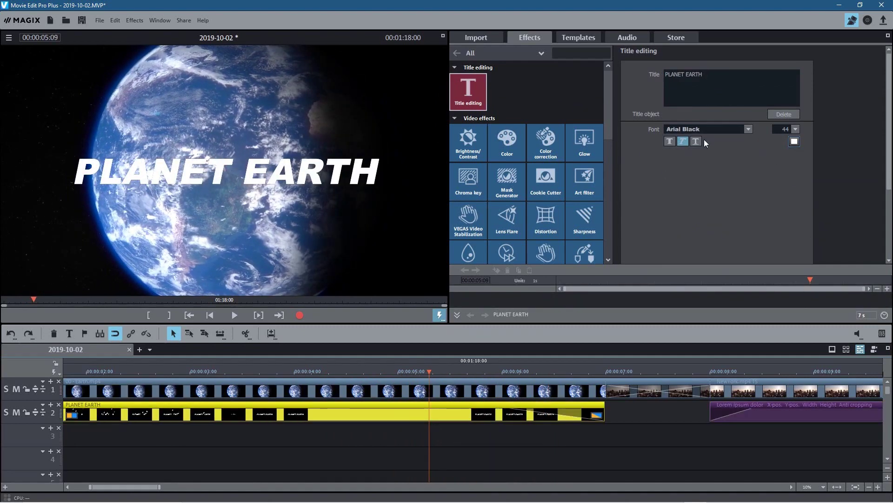
pyautogui.click(751, 413)
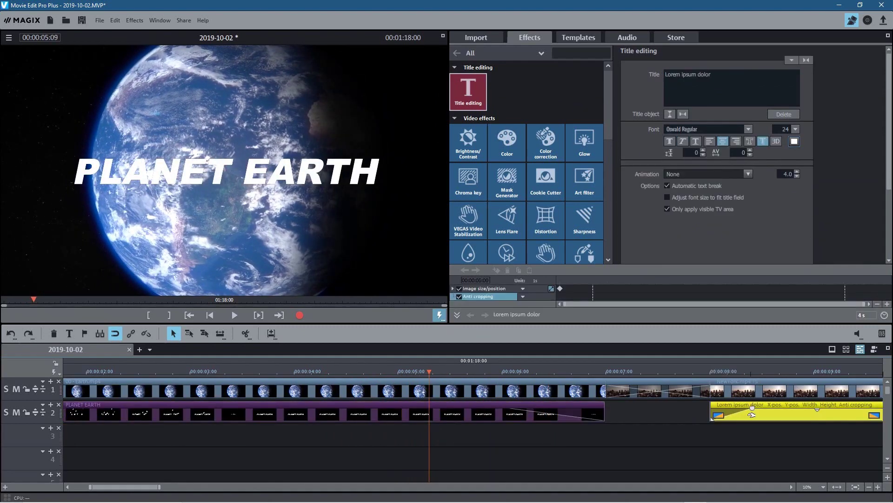
pyautogui.click(755, 370)
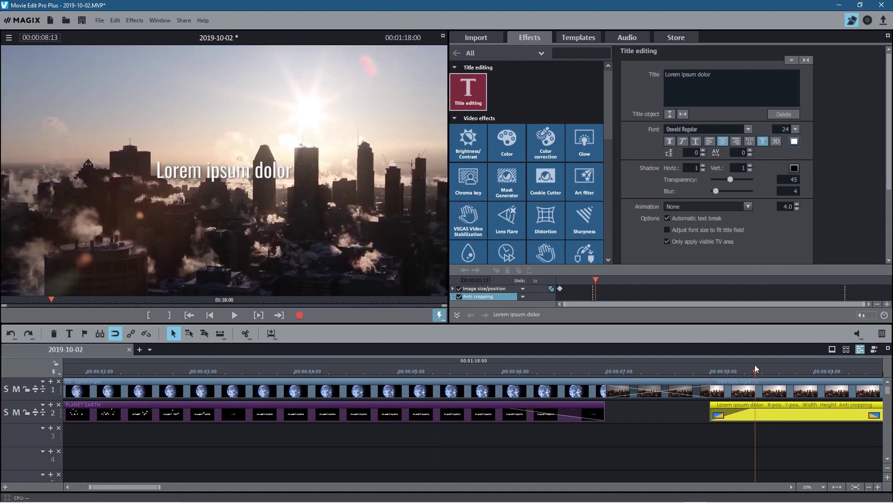
pyautogui.click(733, 130)
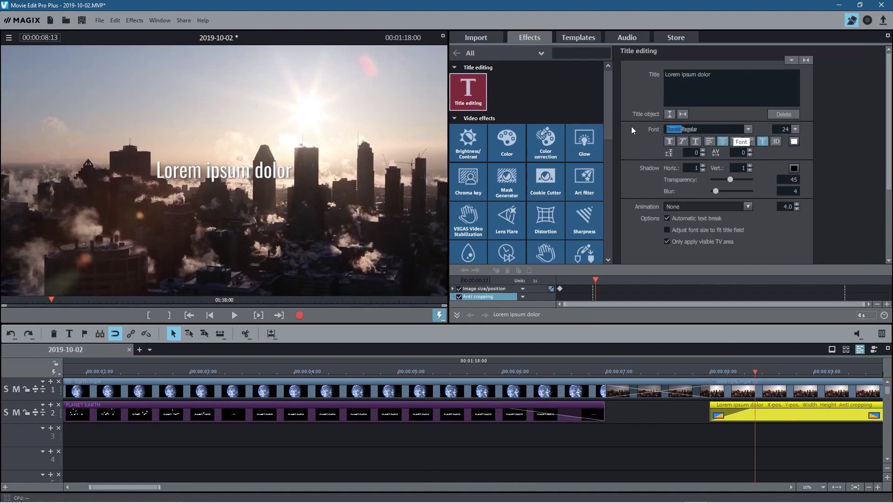
pyautogui.write('ARIAL Black')
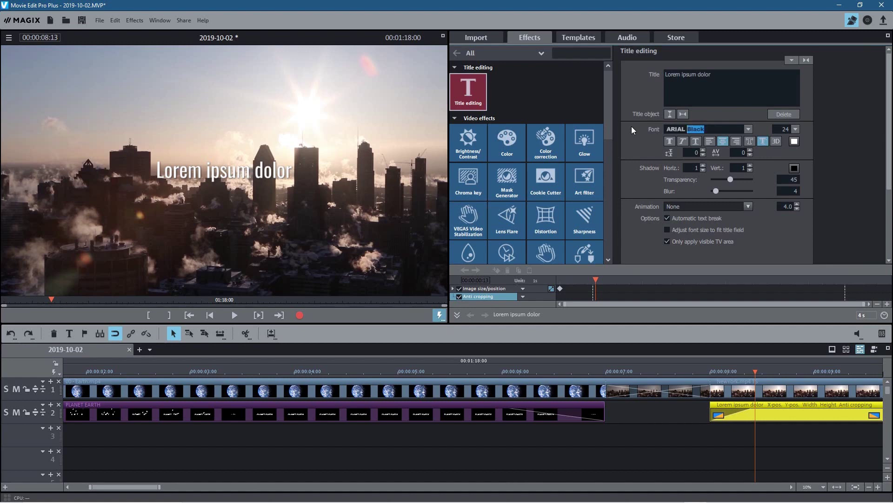
pyautogui.press('Return')
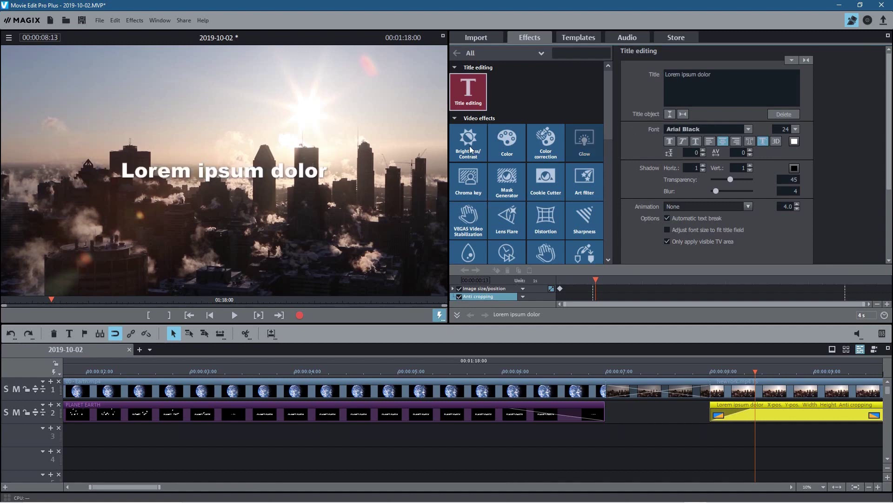
# - Set the placeholder title's font size to 44
pyautogui.click(796, 129)
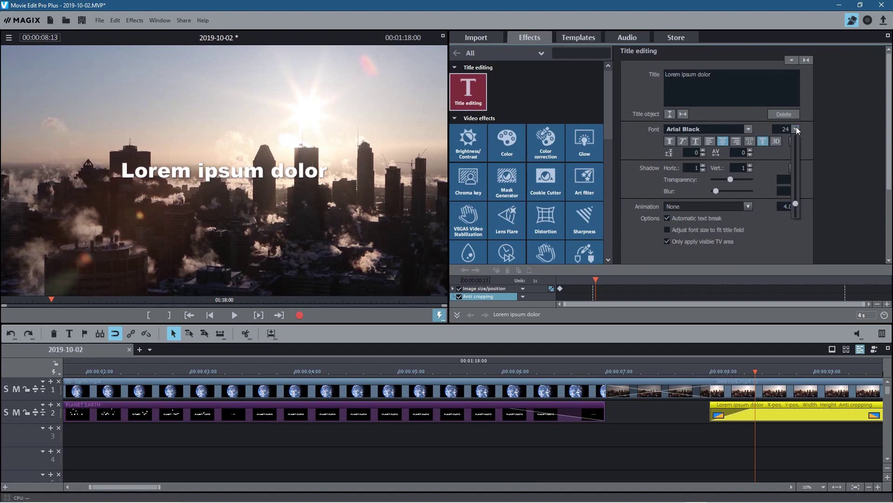
pyautogui.click(788, 128)
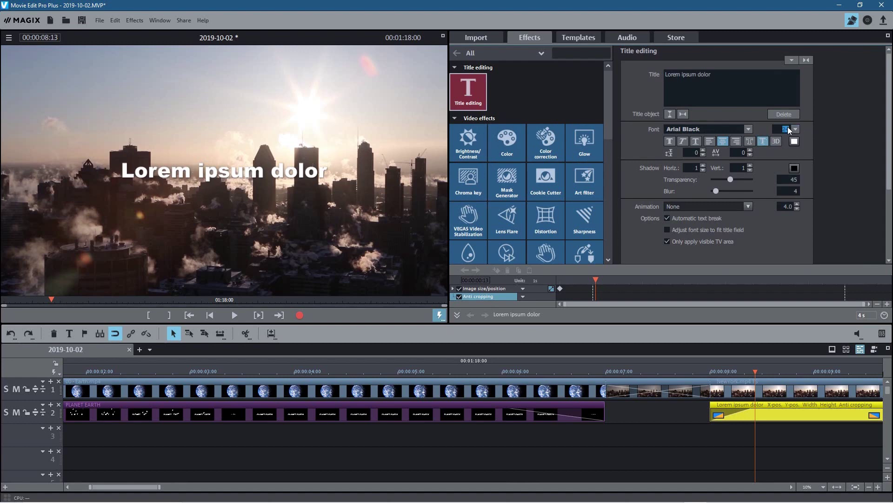
pyautogui.write('44')
pyautogui.press('Return')
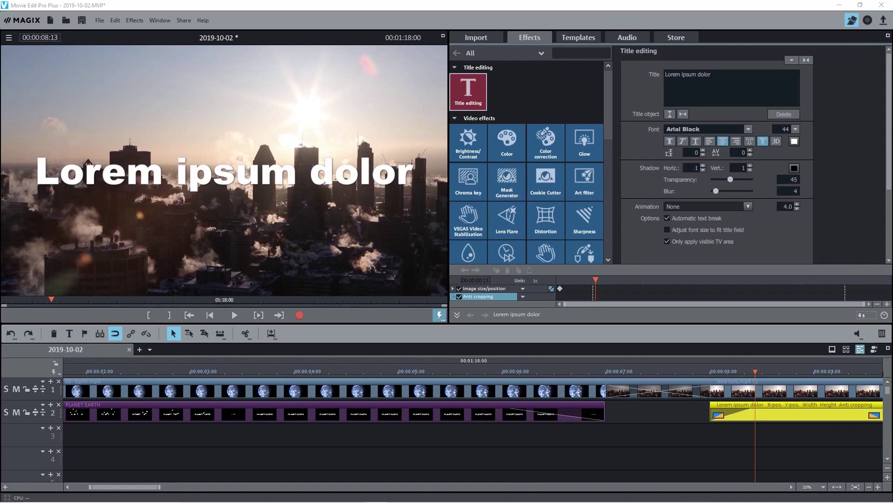
# - Replace the placeholder title text with "NewYork | America" copied from notes.txt
pyautogui.hotkey('alt', 'Tab')
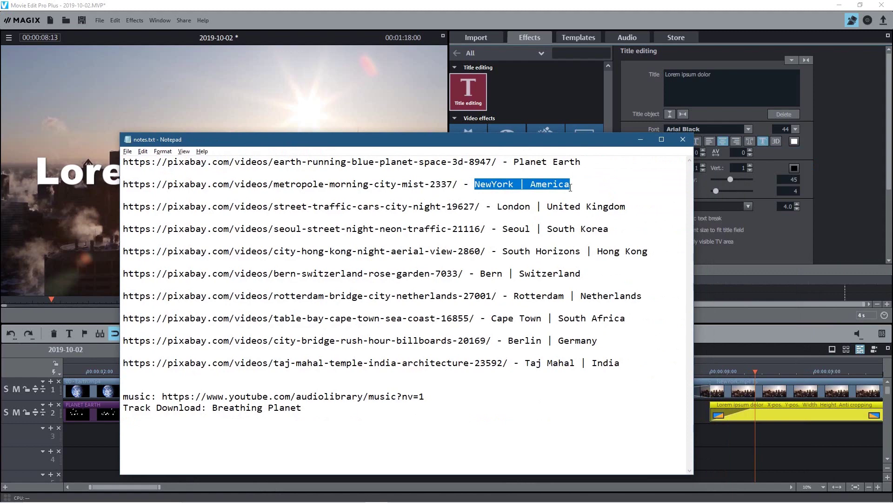
pyautogui.moveTo(556, 139); pyautogui.dragTo(713, 155)
pyautogui.hotkey('alt', 'Tab')
pyautogui.click(690, 74)
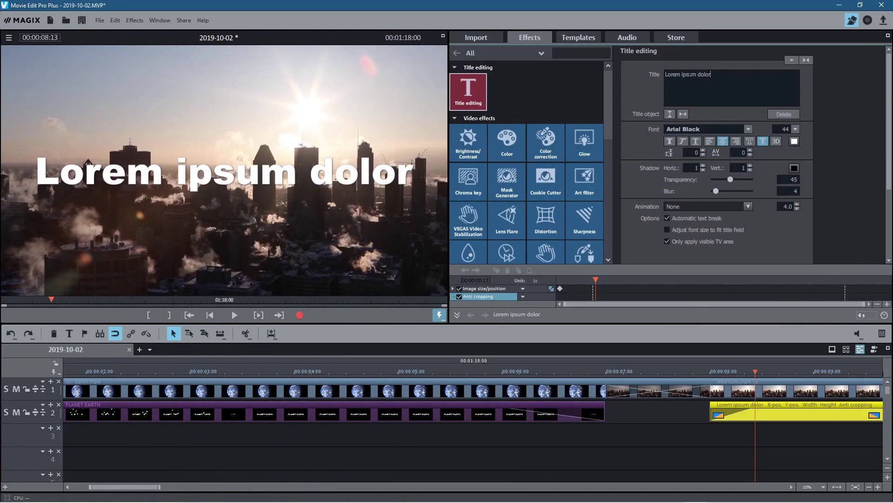
pyautogui.hotkey('ctrl', 'a')
pyautogui.press('Return')
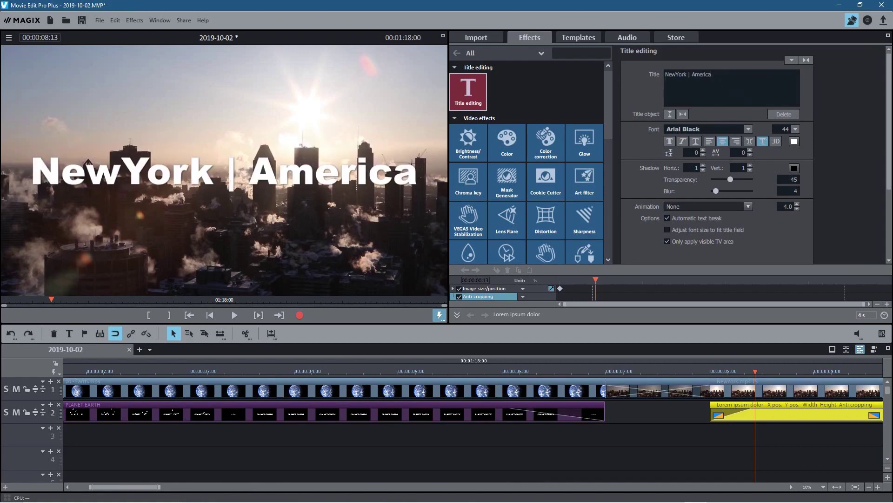
# - Reduce the New York title's font size to 27
pyautogui.hotkey('alt', 'Tab')
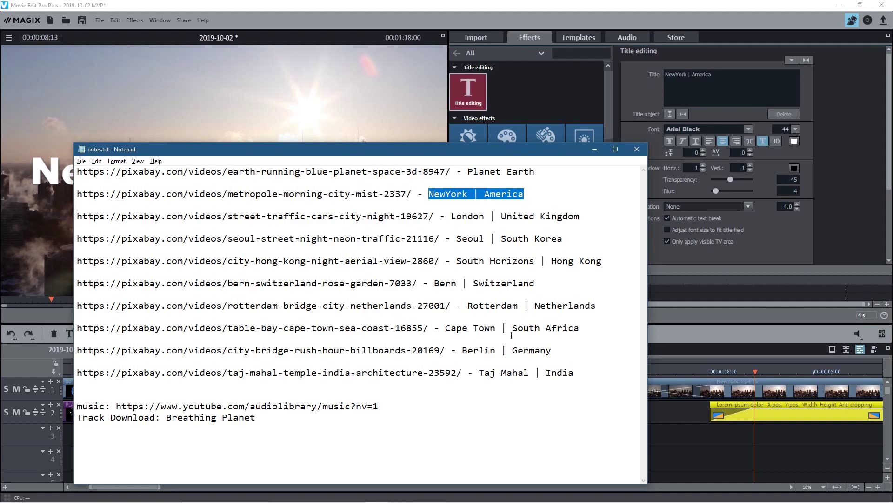
pyautogui.hotkey('alt', 'Tab')
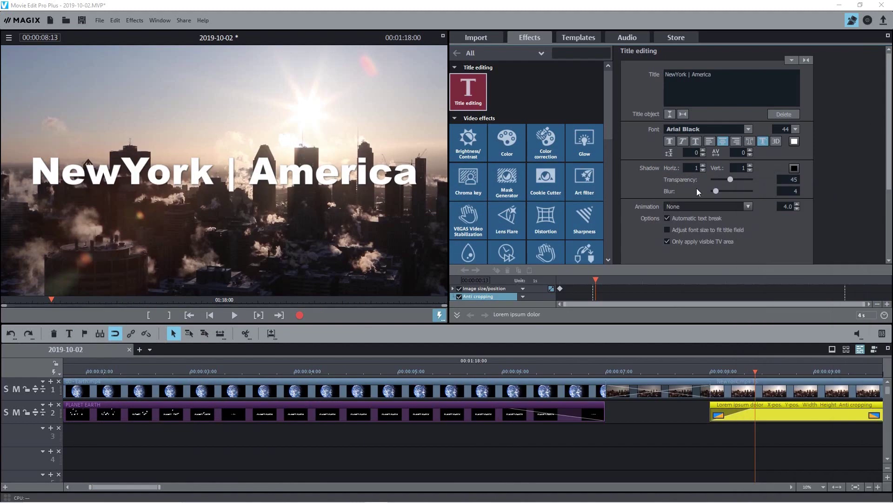
pyautogui.click(795, 129)
pyautogui.click(795, 130)
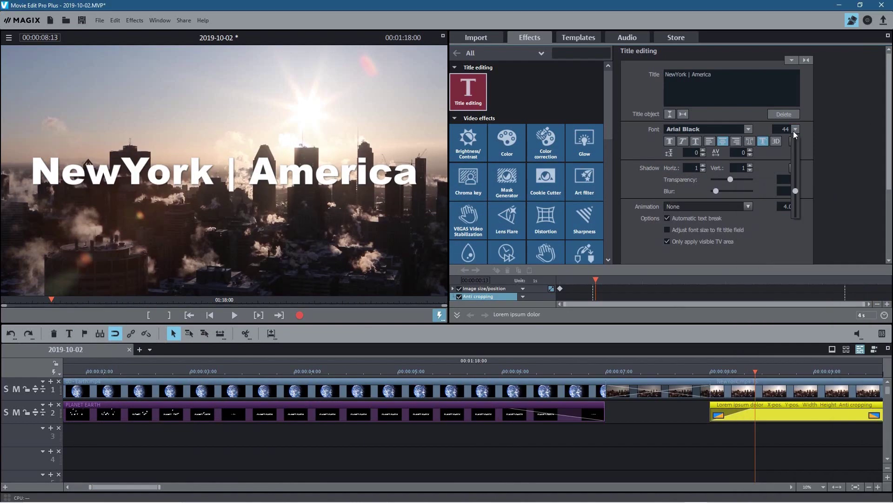
pyautogui.moveTo(794, 189); pyautogui.dragTo(805, 206)
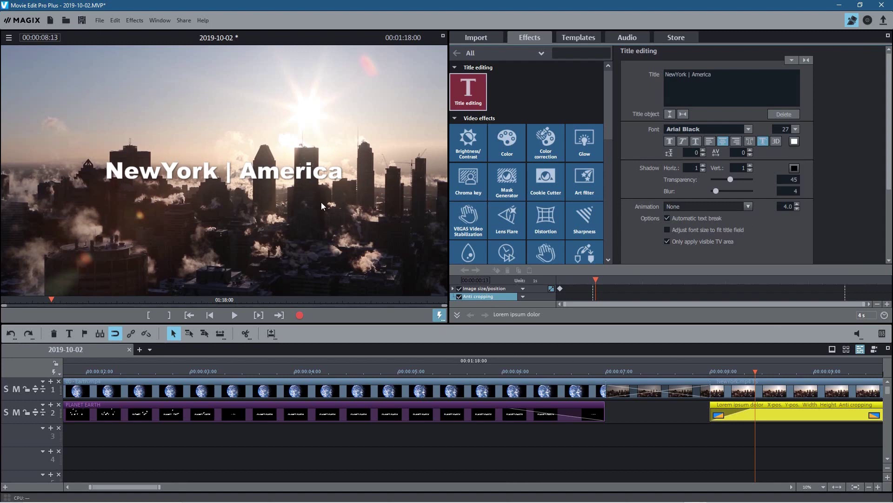
# - Play back the New York title animation from just before the title begins
pyautogui.click(706, 371)
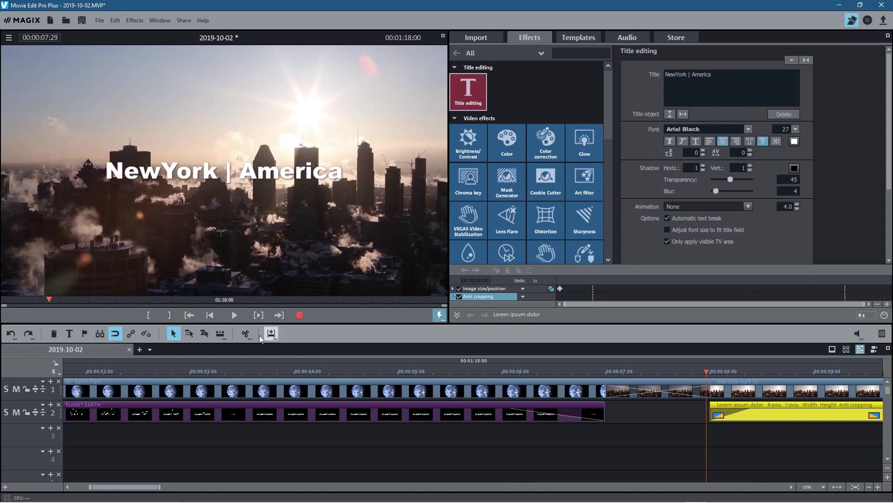
pyautogui.click(234, 316)
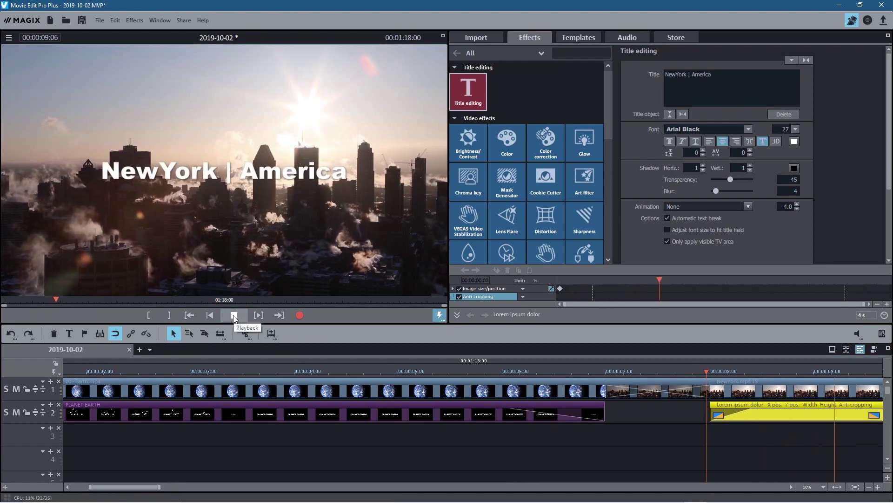
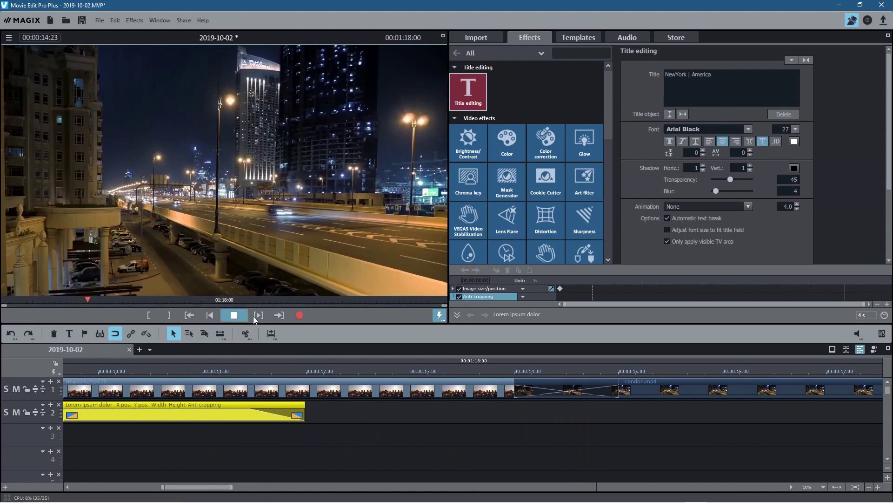
pyautogui.press('space')
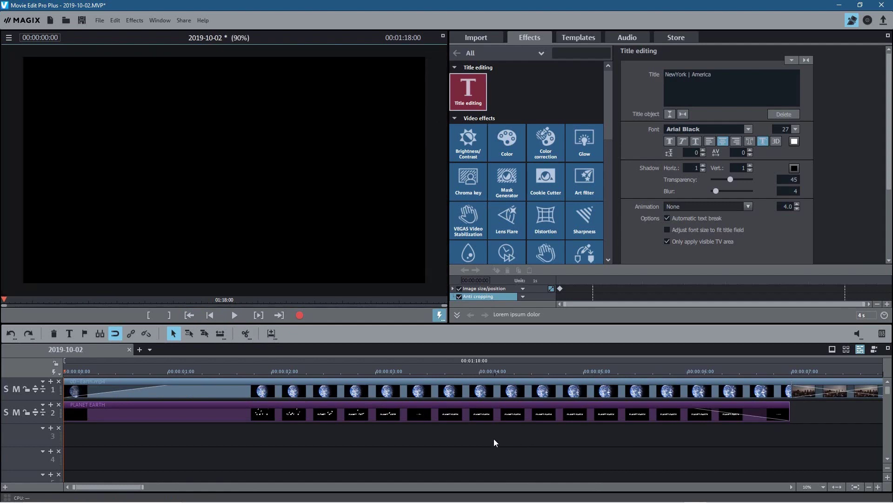
# - Delete the PLANET EARTH title from below the Earth clip on track 2
pyautogui.click(386, 434)
pyautogui.scroll(-8, 386, 434)
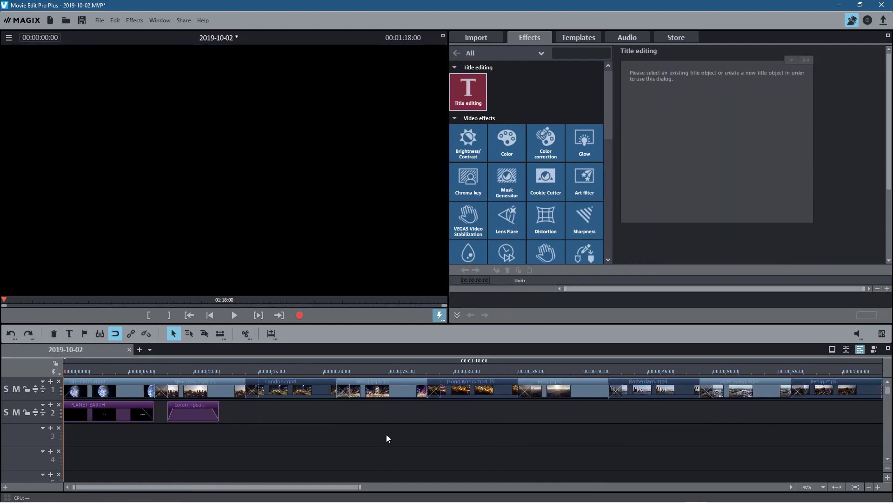
pyautogui.scroll(3, 387, 435)
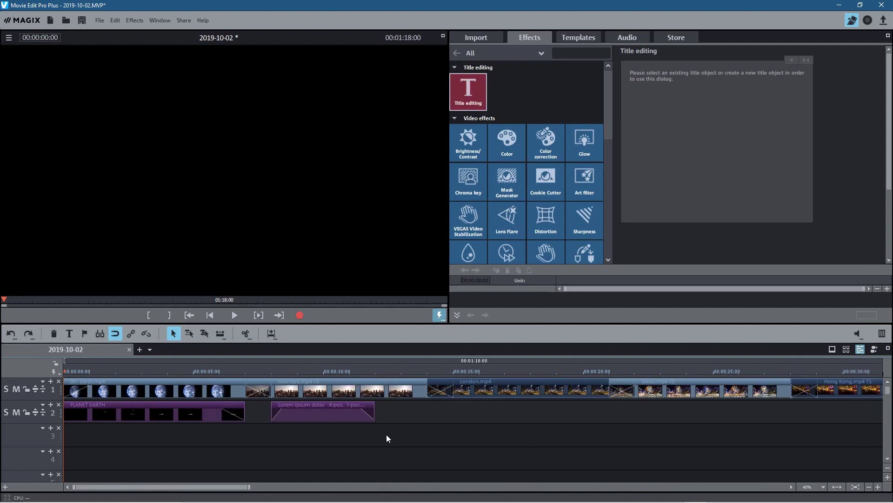
pyautogui.click(223, 409)
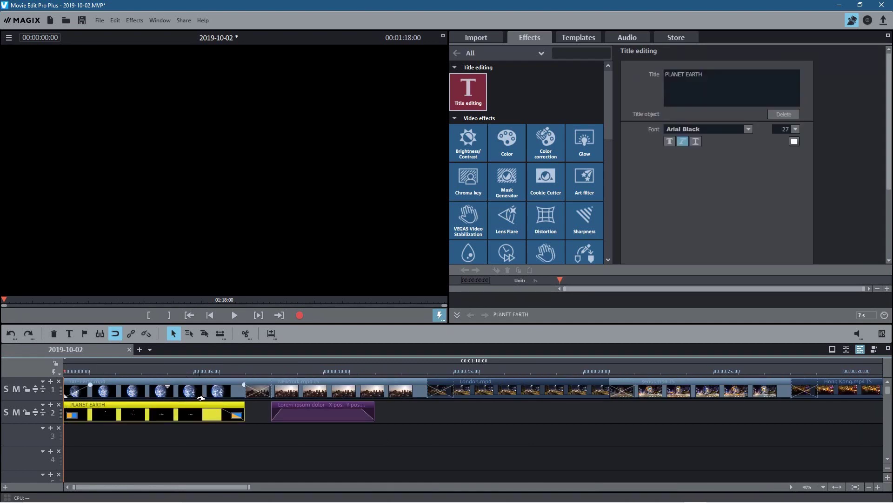
pyautogui.click(256, 411)
# - Paste a copy of the New York title at the start of track 2 and show it over the Earth clip
pyautogui.click(337, 408)
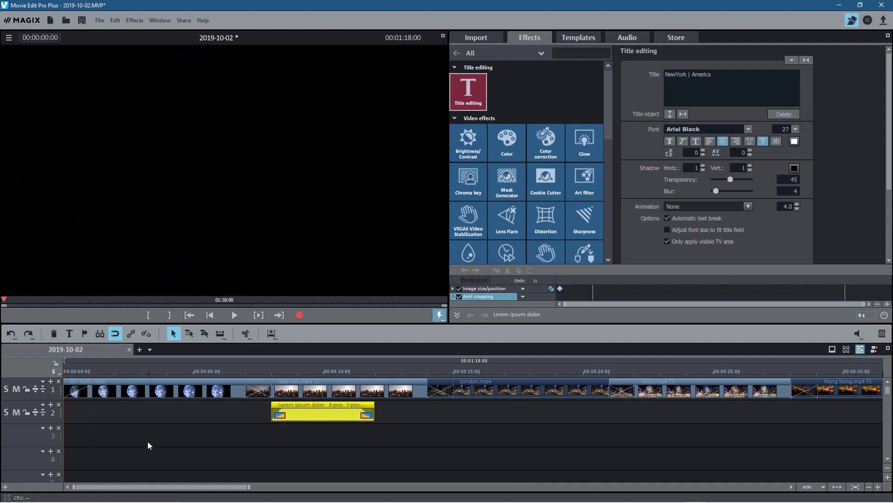
pyautogui.hotkey('ctrl', 'v')
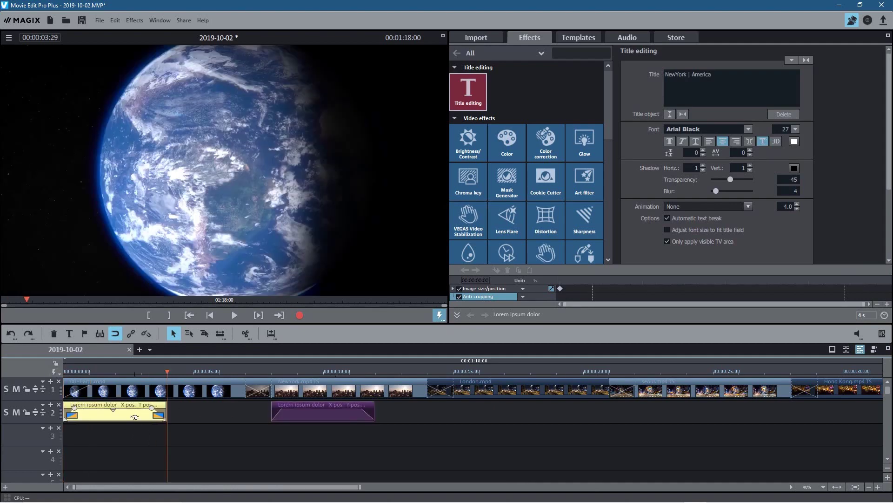
pyautogui.click(331, 410)
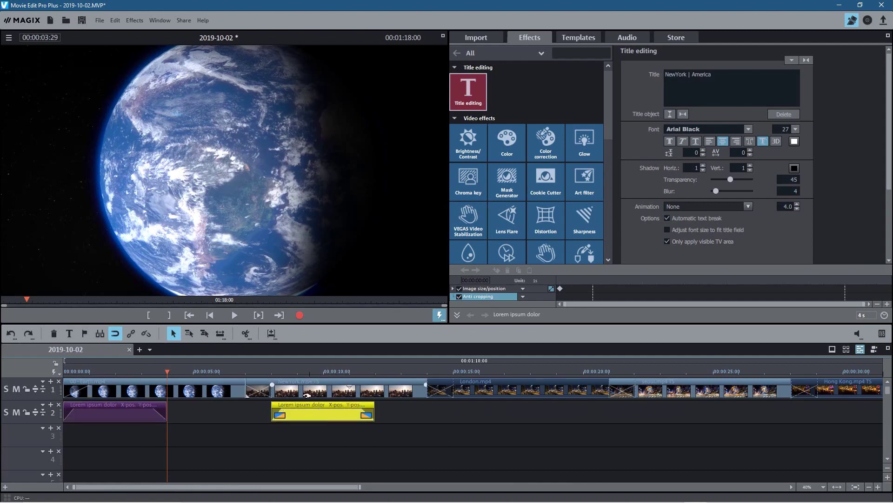
pyautogui.click(115, 373)
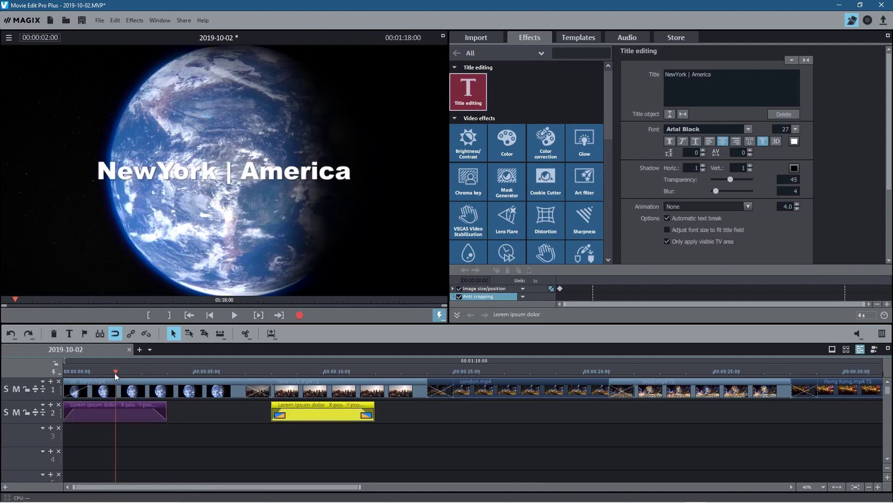
pyautogui.click(111, 412)
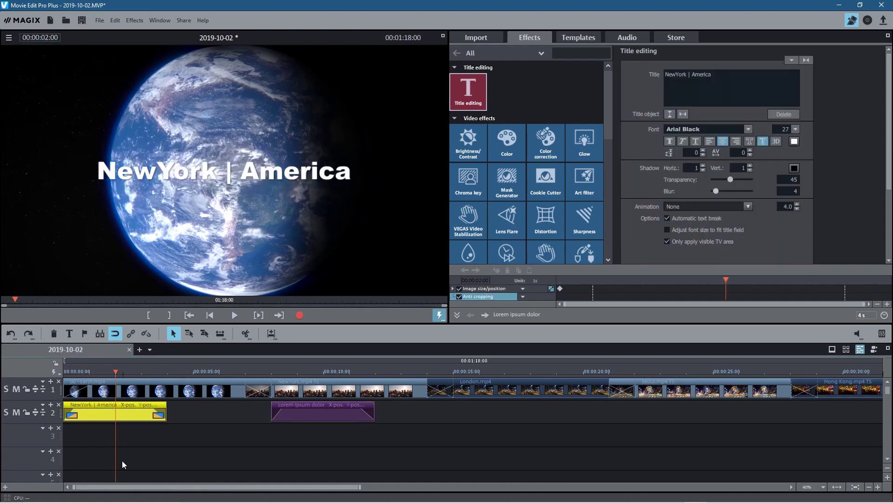
# - Try to retype the copied title's text, and delete the copy from track 2
pyautogui.click(719, 82)
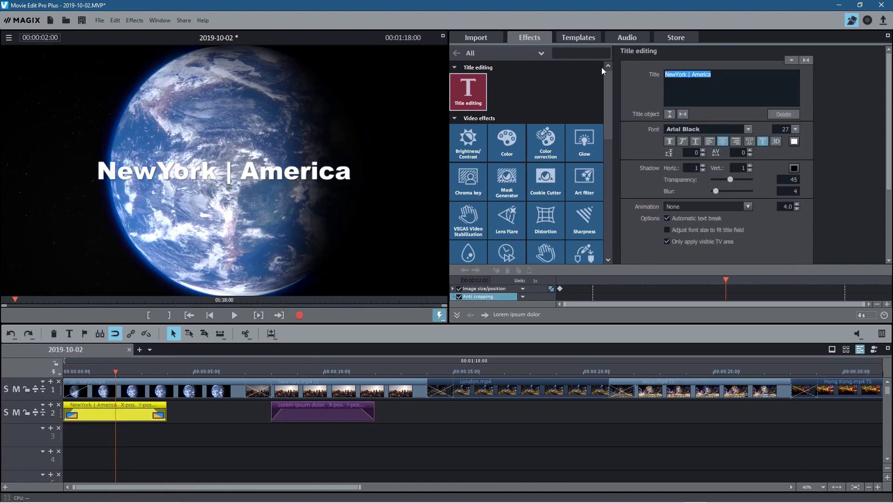
pyautogui.write('pALNET')
pyautogui.press('BackSpace')
pyautogui.press('BackSpace')
pyautogui.press('BackSpace')
pyautogui.press('BackSpace')
pyautogui.press('BackSpace')
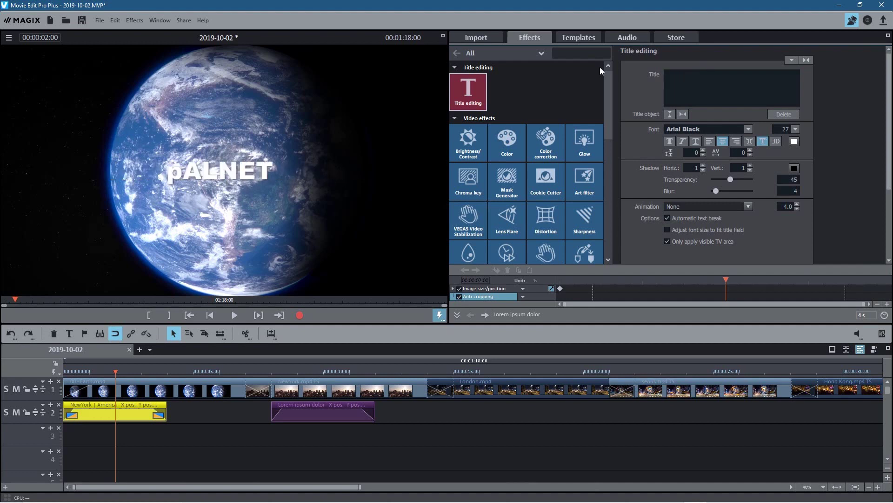
pyautogui.press('BackSpace')
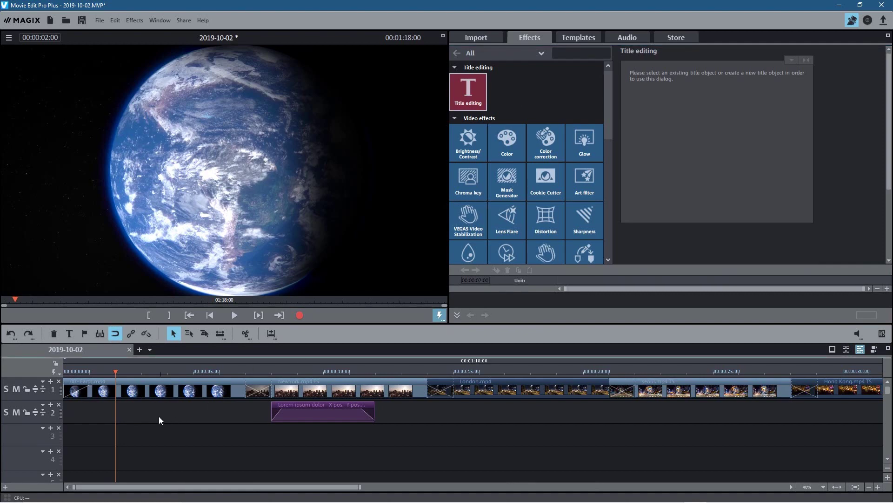
# - Copy the New York title again and place the duplicate at the very start of track 2
pyautogui.click(320, 411)
pyautogui.hotkey('ctrl', 'c')
pyautogui.hotkey('ctrl', 'v')
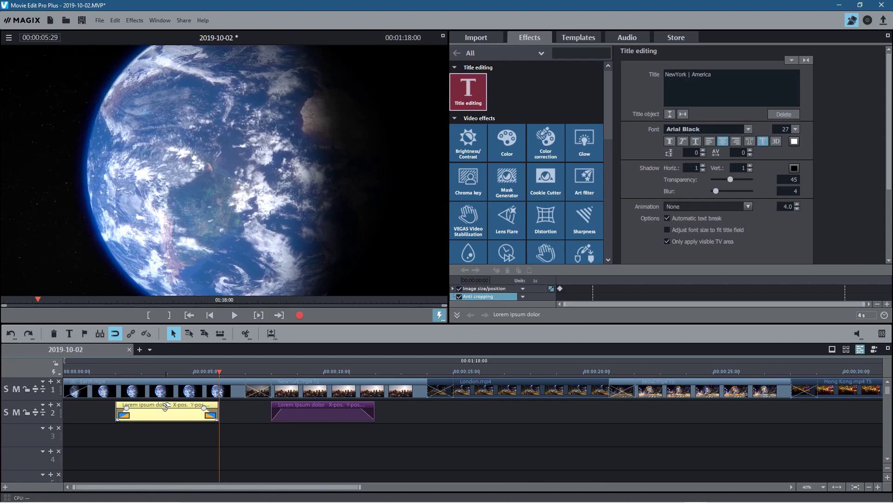
pyautogui.moveTo(166, 406); pyautogui.dragTo(135, 412)
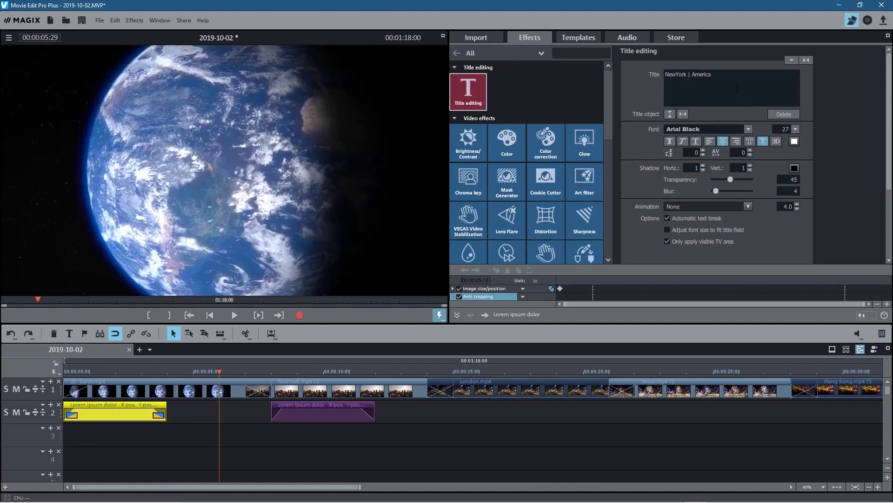
# - Change the text of the duplicated title below the Earth clip to "Planet Earth"
pyautogui.write('Planet Eae')
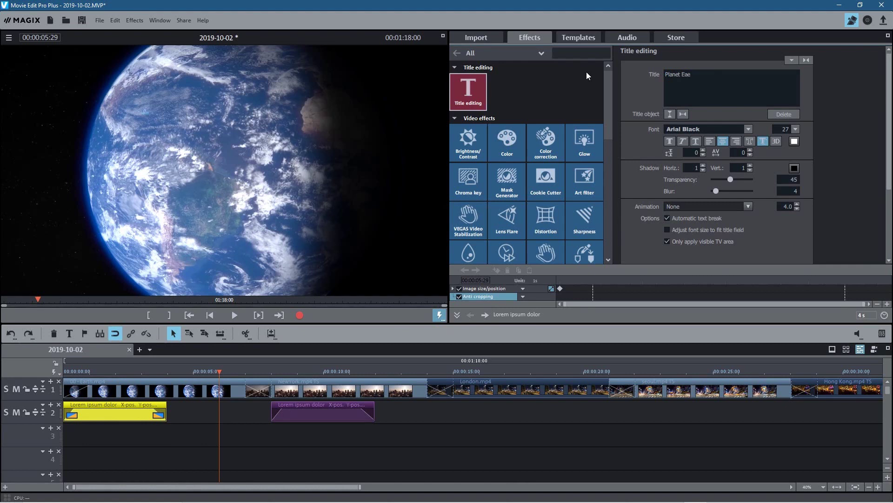
pyautogui.write('r')
pyautogui.press('BackSpace')
pyautogui.press('BackSpace')
pyautogui.press('BackSpace')
pyautogui.write('arth')
# - Paste a copy of the New York title on track 2 at 00:00:15:00, where the transition into the London clip ends, and show it in the preview
pyautogui.moveTo(218, 372); pyautogui.dragTo(453, 393)
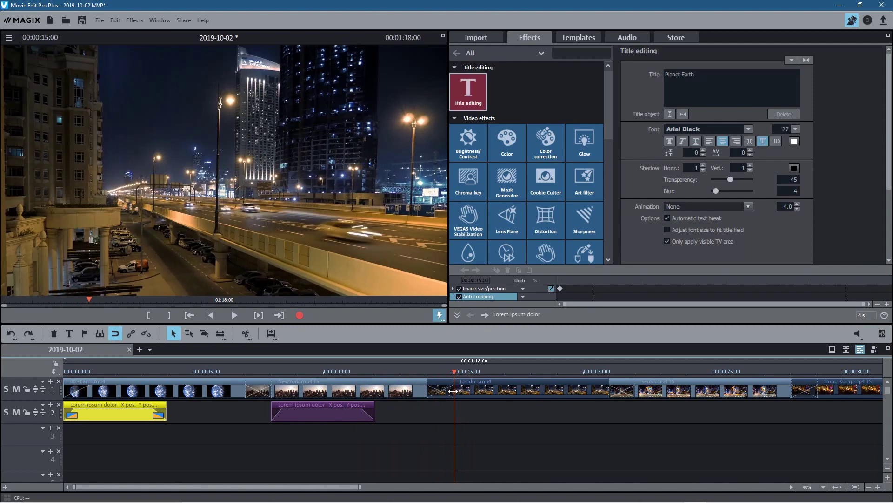
pyautogui.click(299, 406)
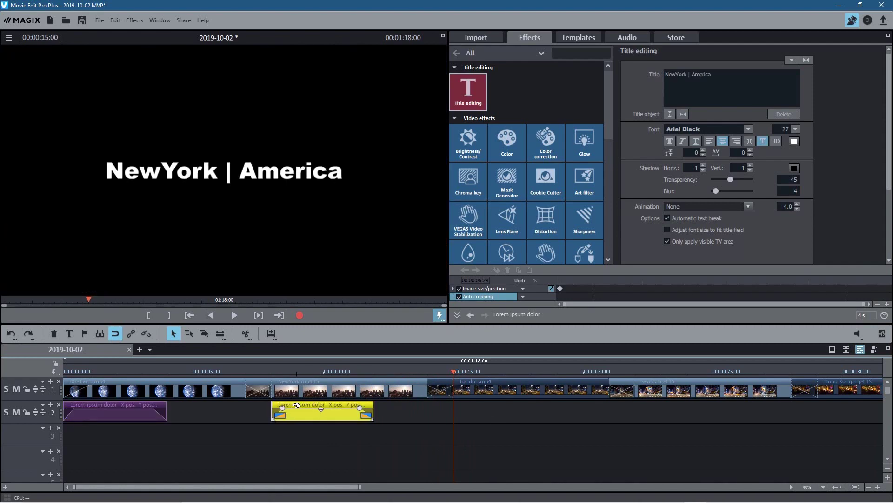
pyautogui.click(340, 368)
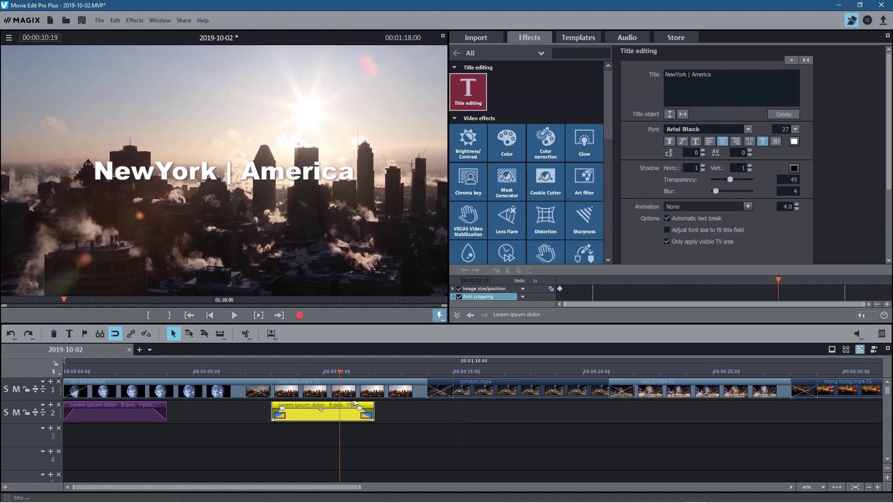
pyautogui.click(454, 372)
pyautogui.scroll(4, 522, 435)
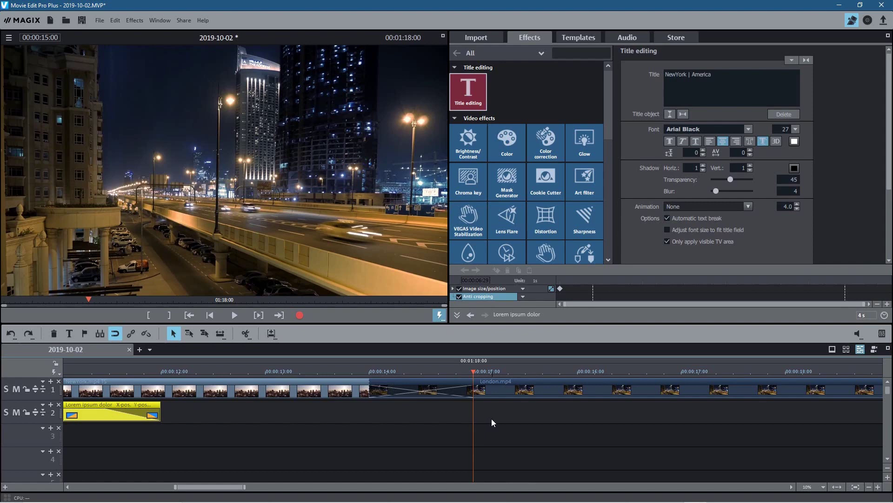
pyautogui.press('space')
pyautogui.scroll(-4, 331, 415)
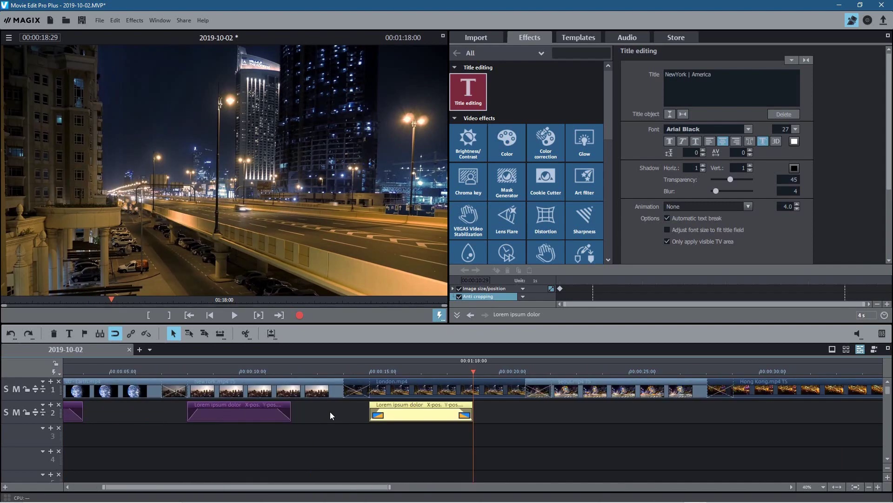
pyautogui.moveTo(397, 406)
pyautogui.mouseDown()
pyautogui.moveTo(423, 406)
pyautogui.moveTo(394, 404)
pyautogui.mouseUp()
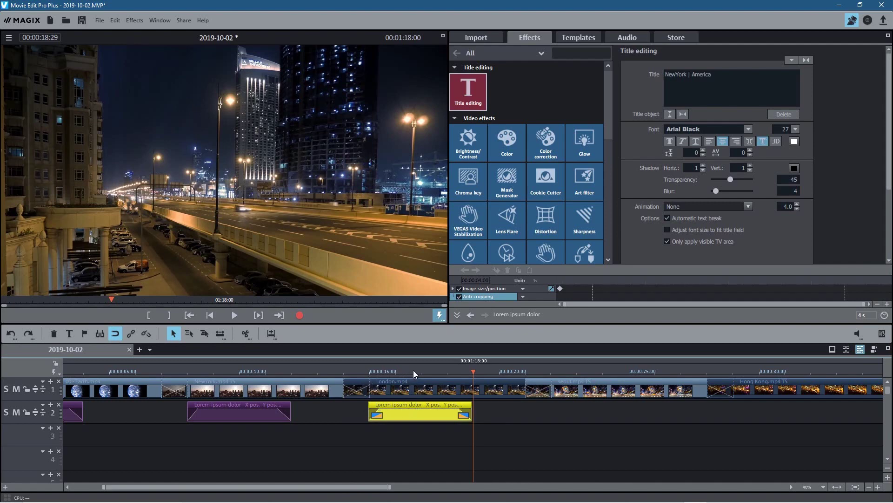
pyautogui.moveTo(474, 370); pyautogui.dragTo(405, 371)
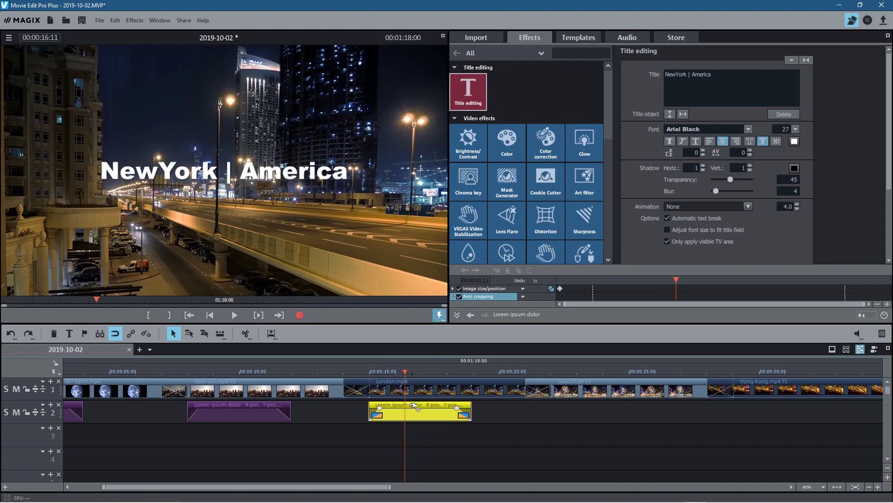
# - Change the text of the title over the London clip to "London | United Kingdom"
pyautogui.moveTo(404, 371); pyautogui.dragTo(406, 372)
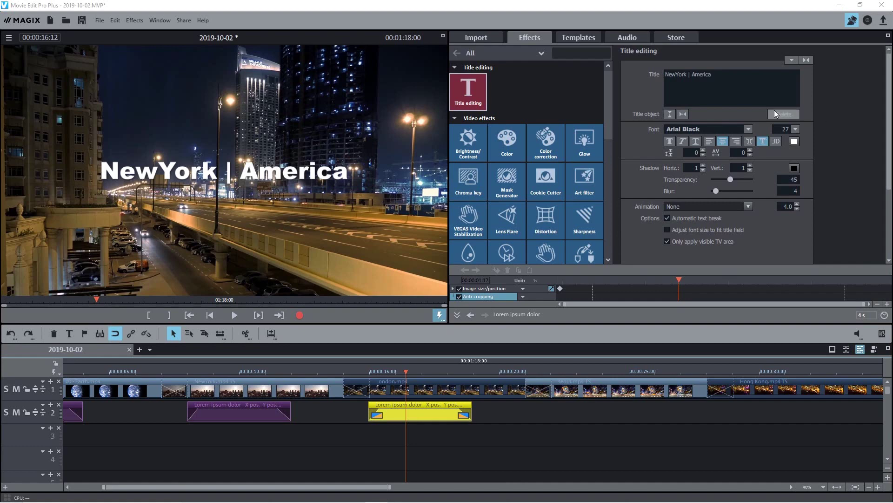
pyautogui.click(718, 98)
pyautogui.hotkey('ctrl', 'a')
pyautogui.hotkey('ctrl', 'v')
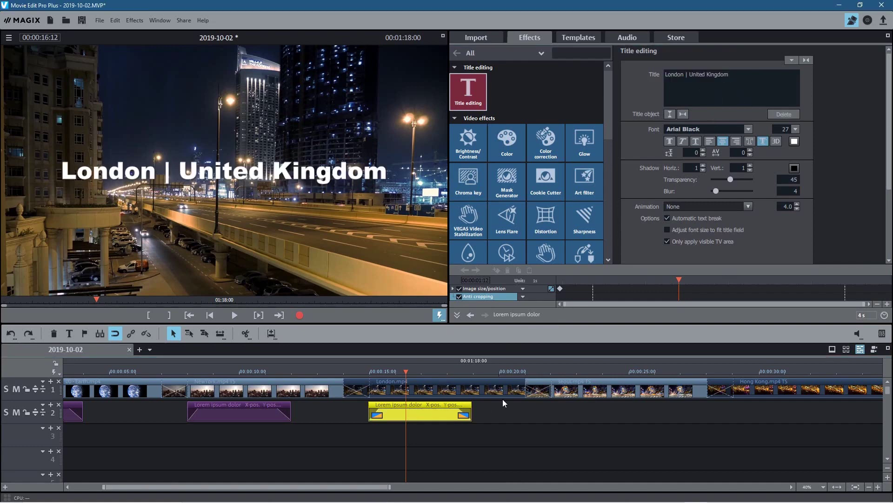
# - Paste a copy of the title on track 2 at 00:00:22:00, where the transition into the Seoul clip ends, and show it in the preview
pyautogui.click(551, 372)
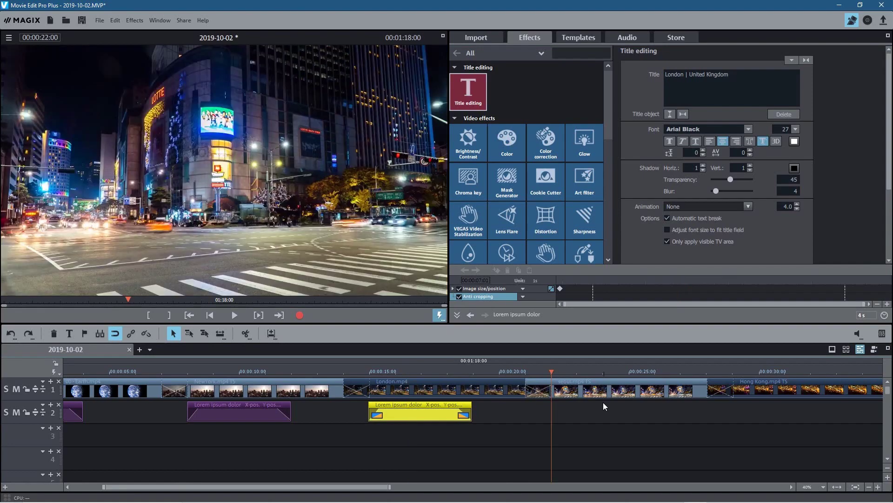
pyautogui.hotkey('ctrl', 'v')
pyautogui.moveTo(571, 403)
pyautogui.mouseDown()
pyautogui.moveTo(604, 403)
pyautogui.moveTo(570, 403)
pyautogui.mouseUp()
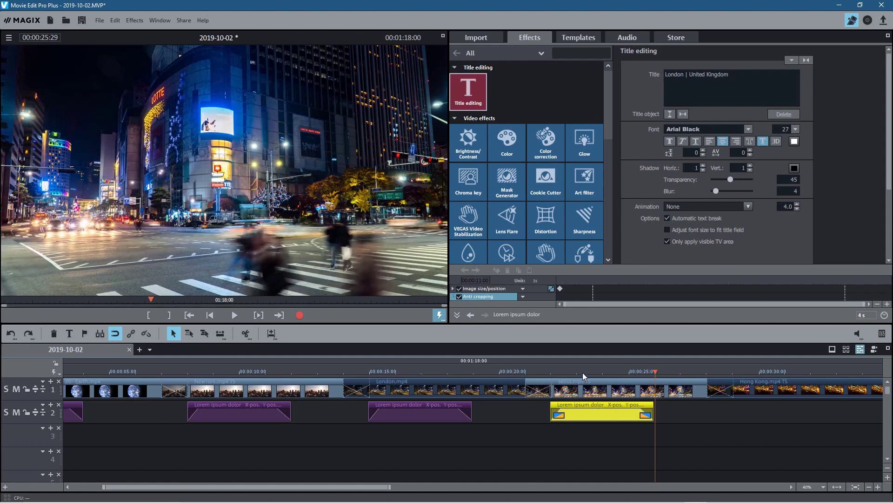
pyautogui.click(583, 372)
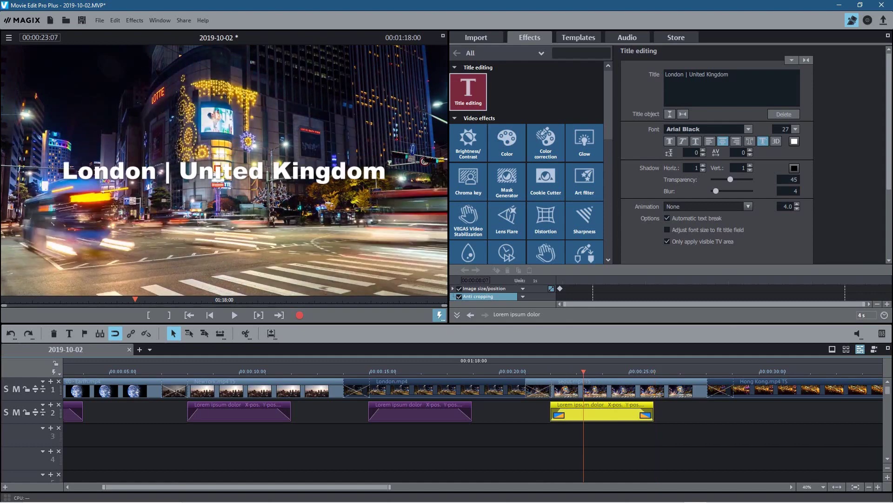
# - Change the text of the title over the Seoul clip to "Seoul | South Korea" and check it in the preview
pyautogui.click(749, 107)
pyautogui.hotkey('ctrl', 'a')
pyautogui.hotkey('ctrl', 'v')
pyautogui.moveTo(582, 370); pyautogui.dragTo(601, 372)
pyautogui.click(595, 419)
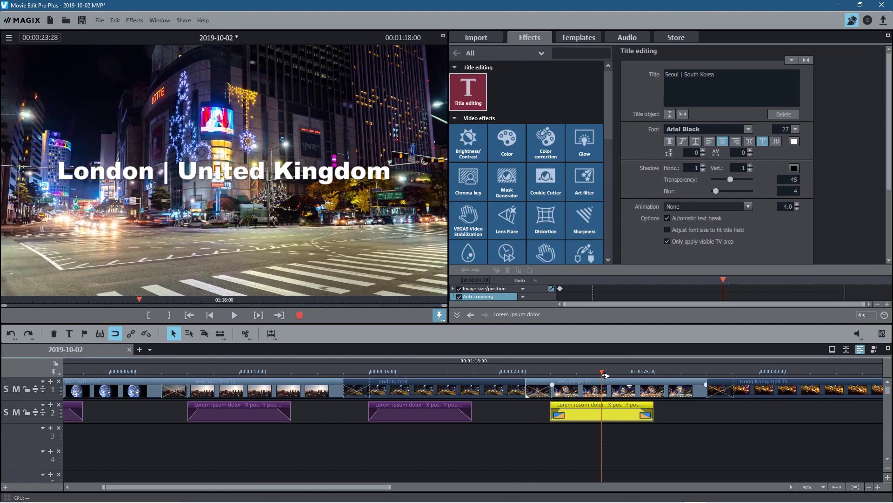
pyautogui.click(585, 371)
pyautogui.moveTo(581, 372); pyautogui.dragTo(612, 372)
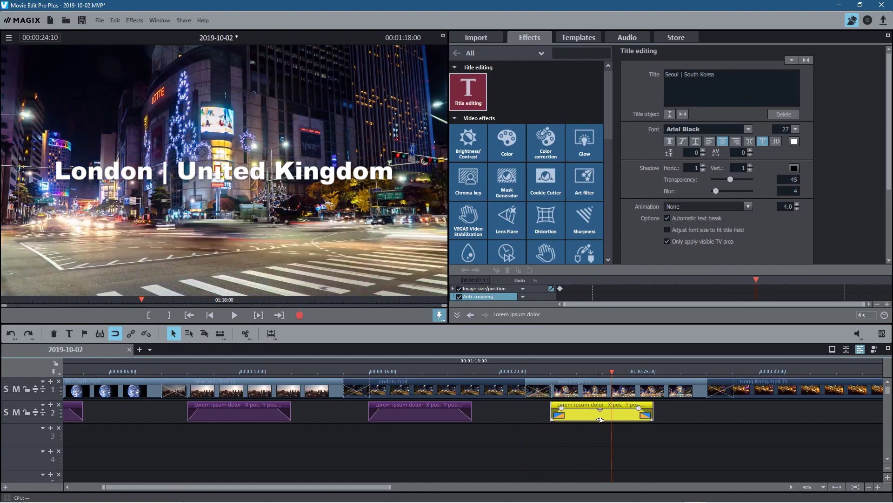
pyautogui.click(666, 75)
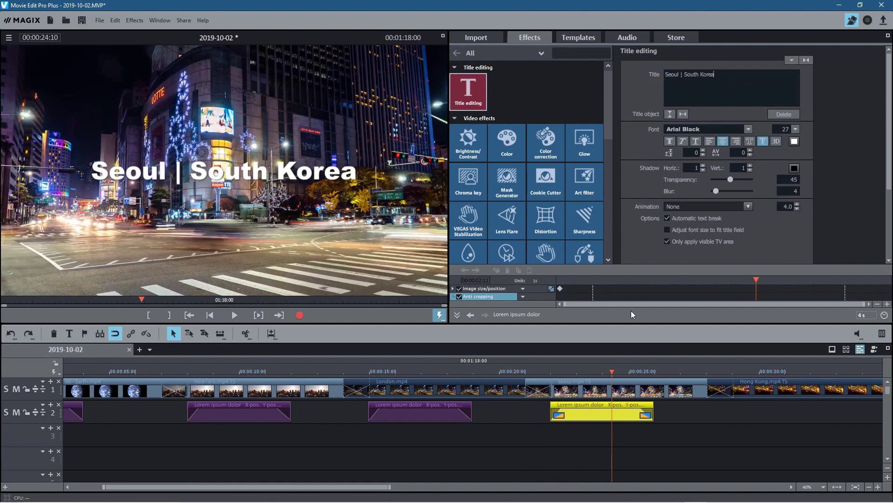
# - Return to the title over the London clip and set its text to "London | United Kingdom" again
pyautogui.moveTo(611, 373); pyautogui.dragTo(415, 372)
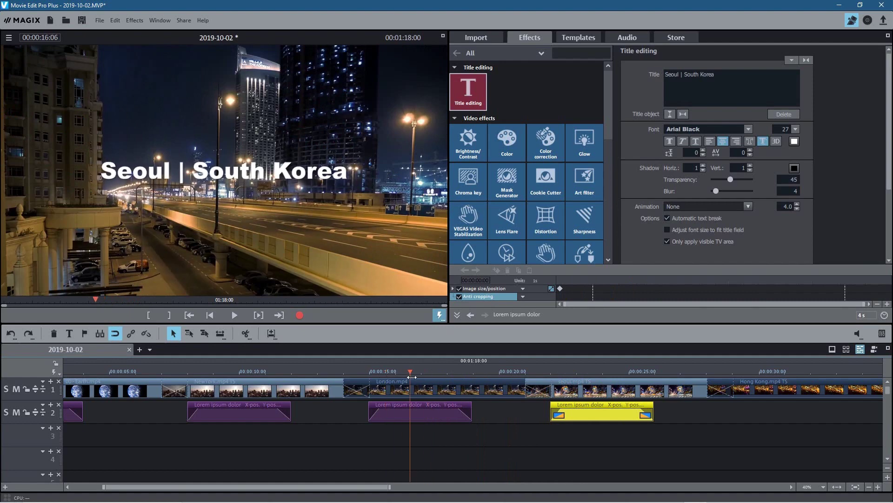
pyautogui.click(411, 417)
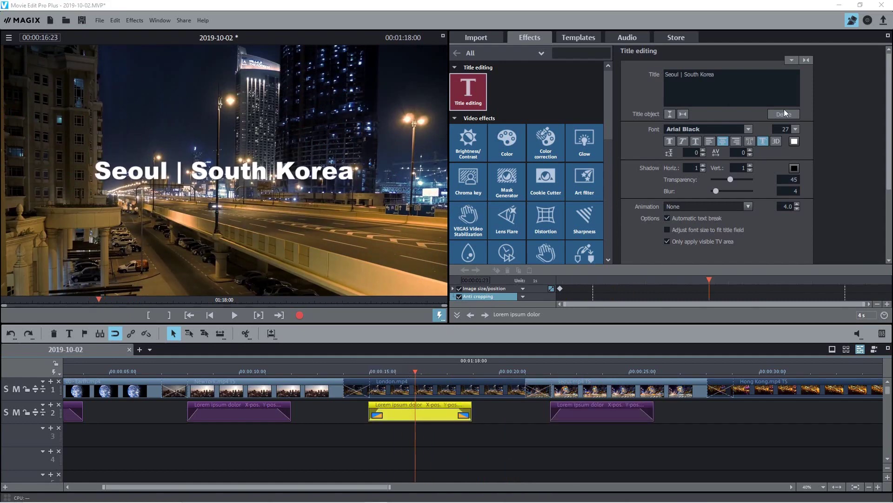
pyautogui.click(759, 101)
pyautogui.hotkey('ctrl', 'a')
pyautogui.write('London | United Kingdom')
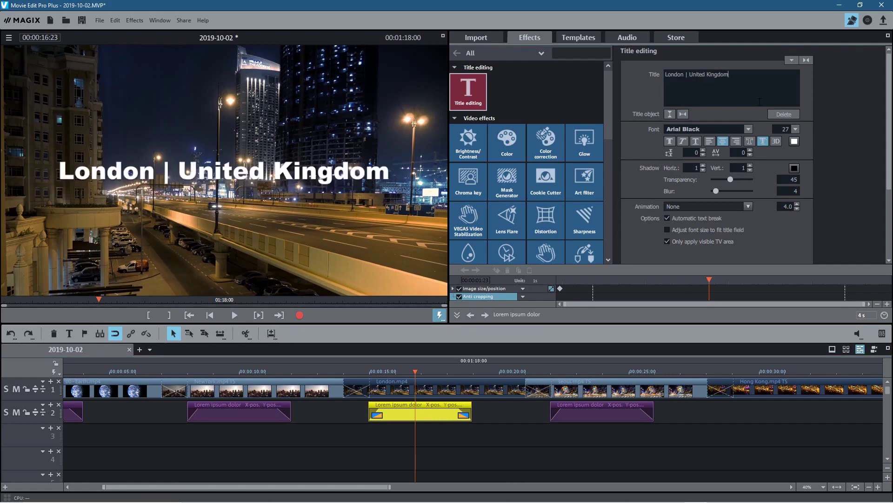
pyautogui.press('BackSpace')
# - Paste a copy of the Seoul title on track 2 where the transition into the Hong Kong clip ends, and show it in the preview
pyautogui.moveTo(412, 375); pyautogui.dragTo(722, 411)
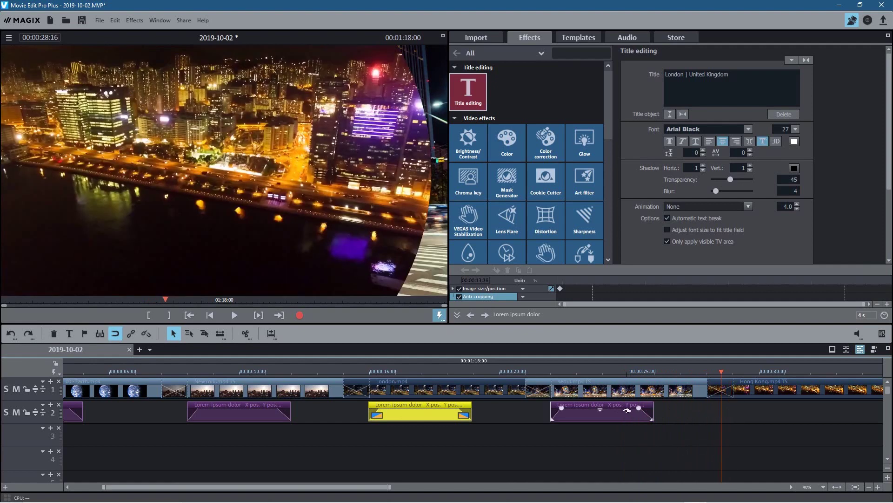
pyautogui.click(616, 407)
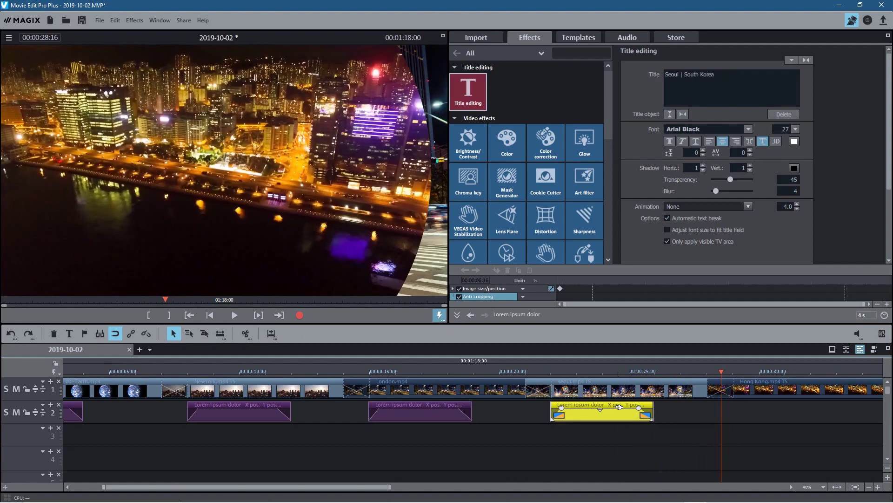
pyautogui.click(735, 372)
pyautogui.hotkey('ctrl', 'v')
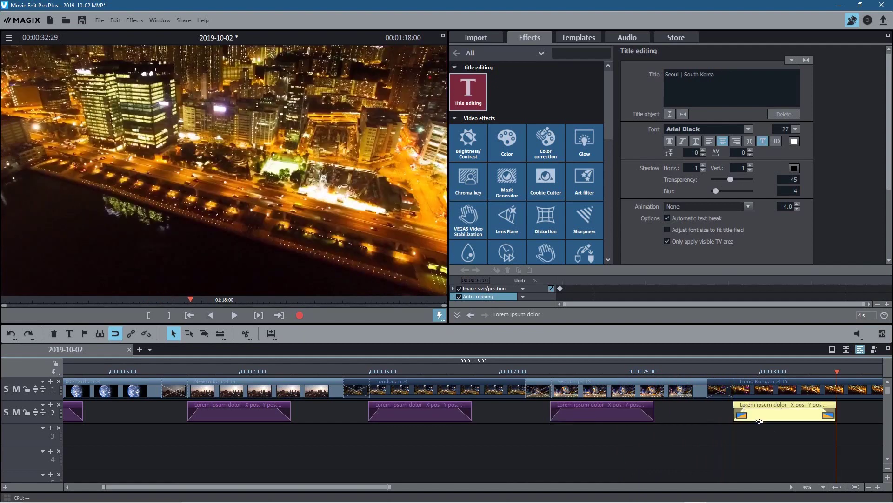
pyautogui.moveTo(764, 406)
pyautogui.mouseDown()
pyautogui.moveTo(773, 406)
pyautogui.moveTo(763, 405)
pyautogui.mouseUp()
pyautogui.click(774, 373)
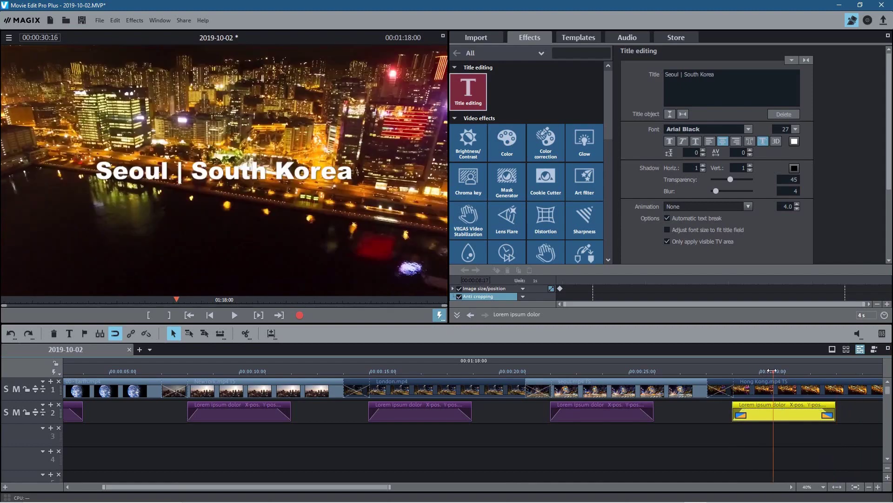
# - Change the text of the title over the Hong Kong clip to "South Horizons | Hong Kong" and check it in the preview
pyautogui.doubleClick(782, 410)
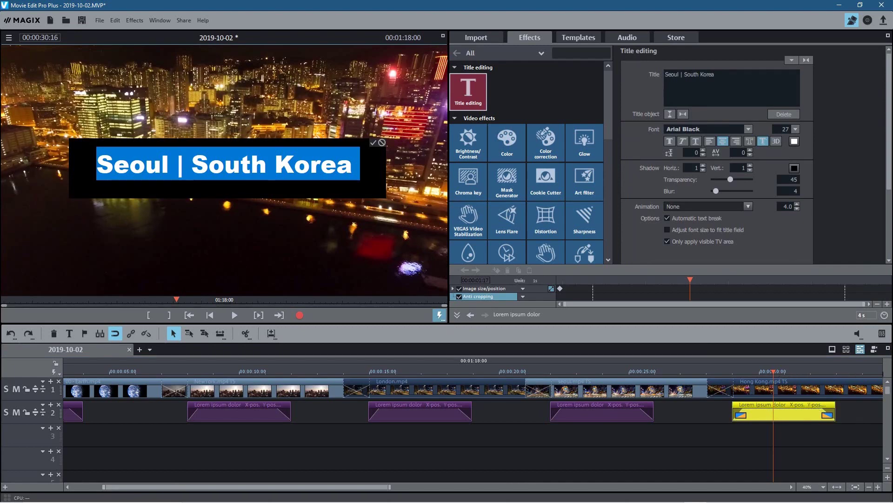
pyautogui.click(713, 83)
pyautogui.hotkey('ctrl', 'a')
pyautogui.write('South Horizons | Hong Kong')
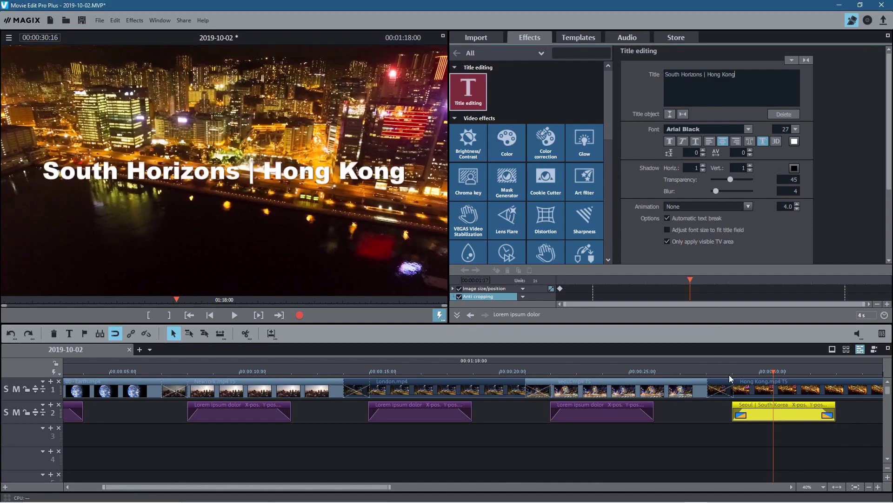
pyautogui.moveTo(773, 371); pyautogui.dragTo(803, 391)
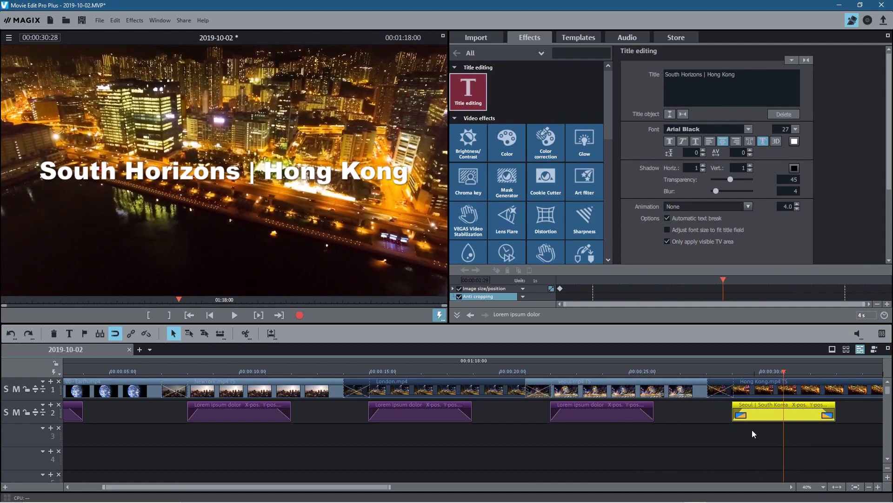
# - Paste a copy of the title on track 2 at 00:00:35:29, where the transition into the Bern clip ends
pyautogui.hscroll(5, 735, 430)
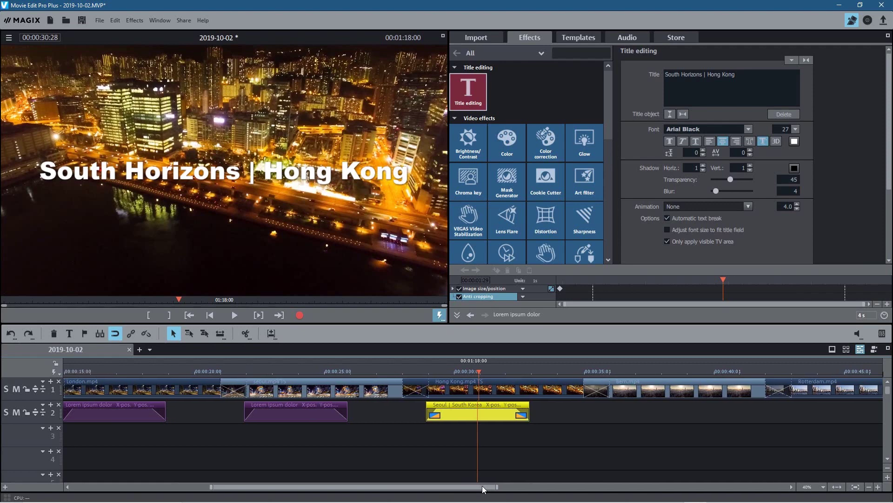
pyautogui.hscroll(2, 461, 446)
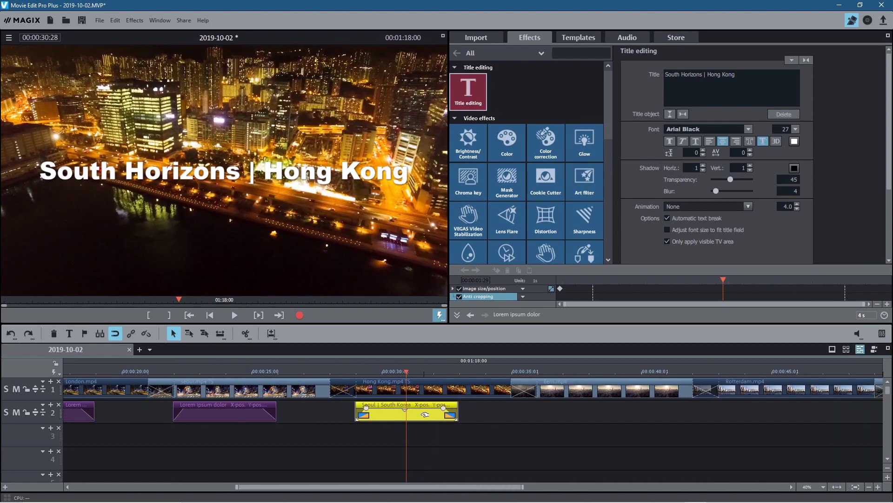
pyautogui.click(538, 374)
pyautogui.hotkey('ctrl', 'v')
pyautogui.moveTo(583, 404)
pyautogui.mouseDown()
pyautogui.moveTo(613, 405)
pyautogui.moveTo(582, 405)
pyautogui.mouseUp()
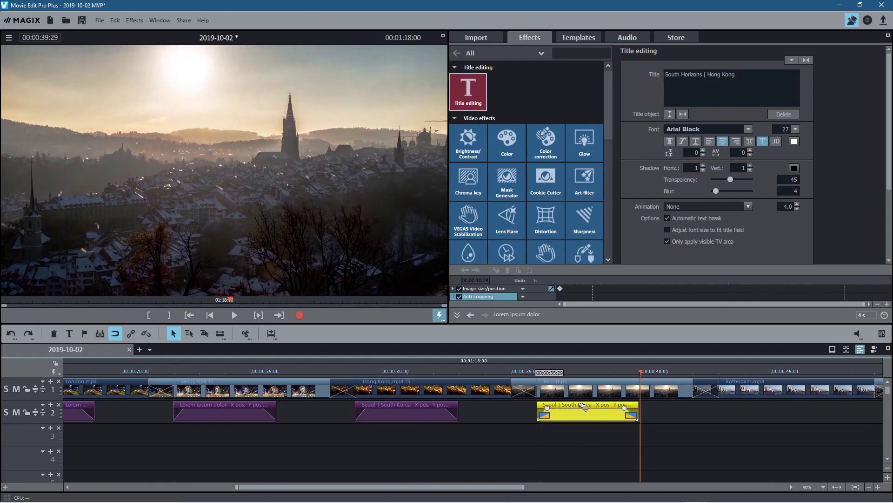
# - Change the text of the title over the Bern clip to "Bern | Switzerland"
pyautogui.click(590, 375)
pyautogui.doubleClick(635, 416)
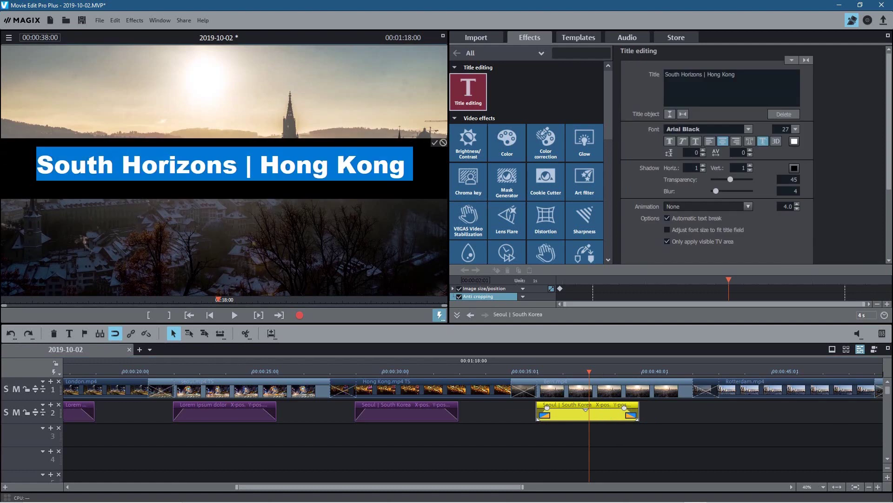
pyautogui.click(766, 99)
pyautogui.hotkey('ctrl', 'a')
pyautogui.write('Bern | Switzerland')
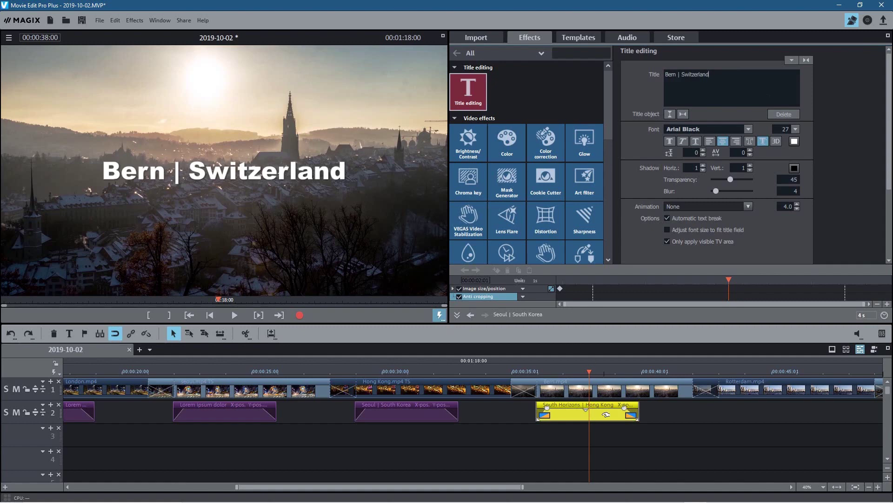
# - Paste a copy of the title on track 2 where the transition into the Rotterdam clip ends
pyautogui.click(720, 372)
pyautogui.hotkey('ctrl', 'v')
pyautogui.moveTo(749, 406)
pyautogui.mouseDown()
pyautogui.moveTo(772, 407)
pyautogui.moveTo(749, 406)
pyautogui.mouseUp()
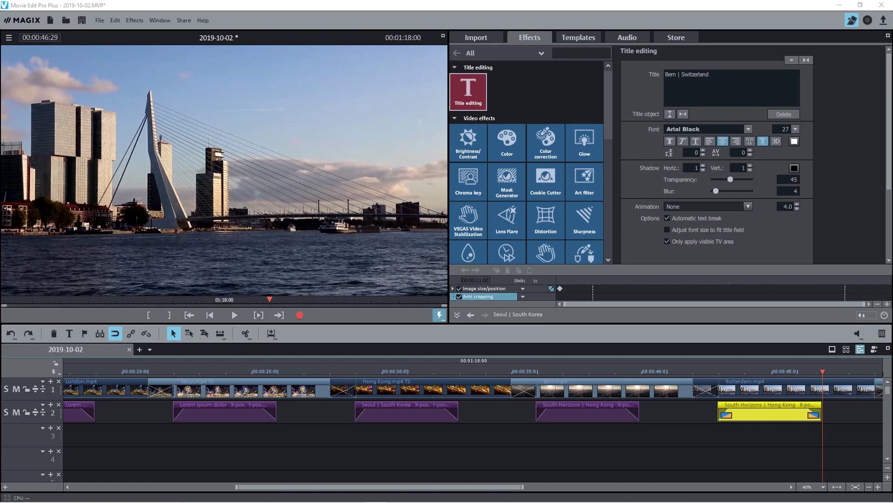
# - Change the text of the pasted title over the Rotterdam clip to "Rotterdam | Netherlands" and check it in the preview
pyautogui.doubleClick(695, 74)
pyautogui.moveTo(709, 75); pyautogui.dragTo(621, 75)
pyautogui.write('Rotterdam | Netherlands')
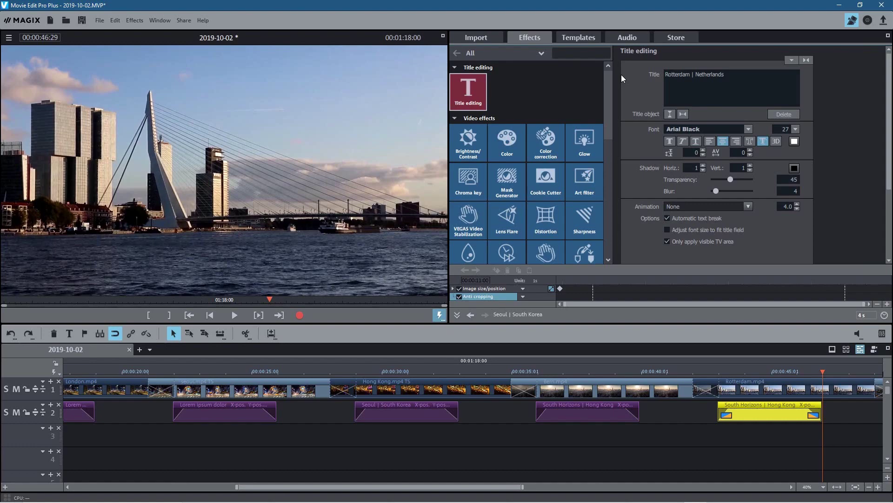
pyautogui.click(788, 374)
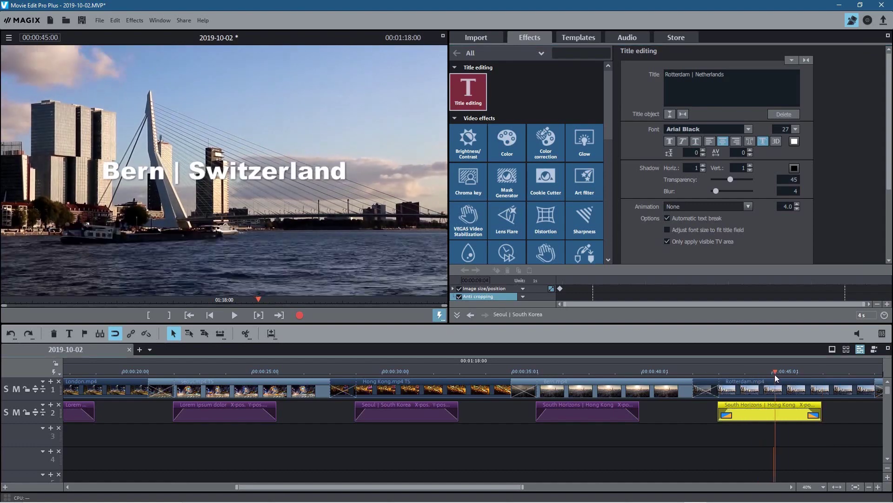
# - Return to the title over the Bern clip and set its text to "Bern | Switzerland" again
pyautogui.moveTo(787, 376); pyautogui.dragTo(546, 379)
pyautogui.press('space')
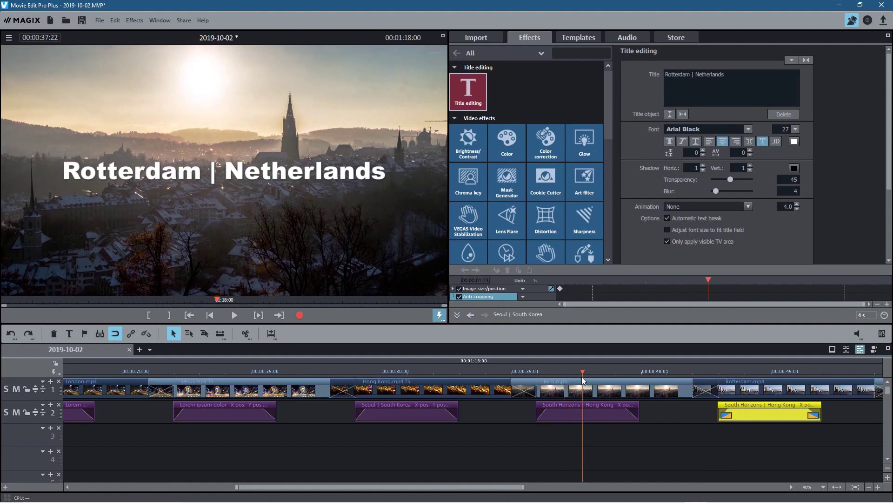
pyautogui.click(595, 411)
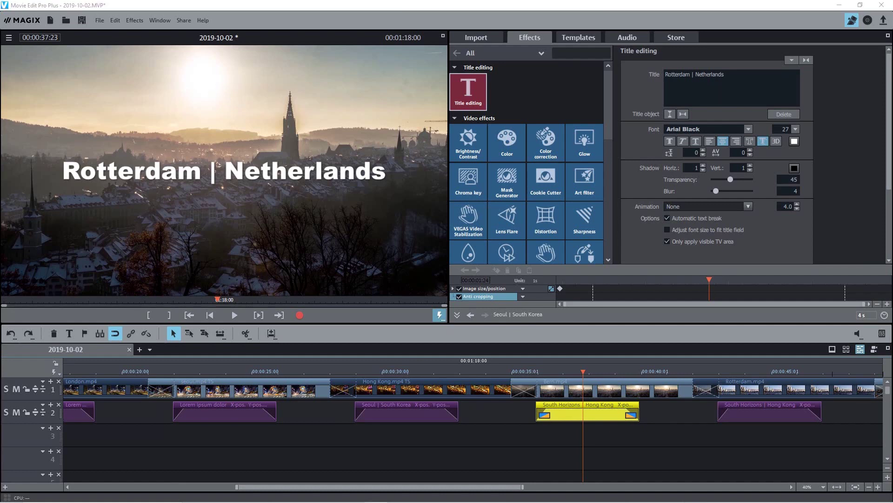
pyautogui.moveTo(741, 82); pyautogui.dragTo(658, 74)
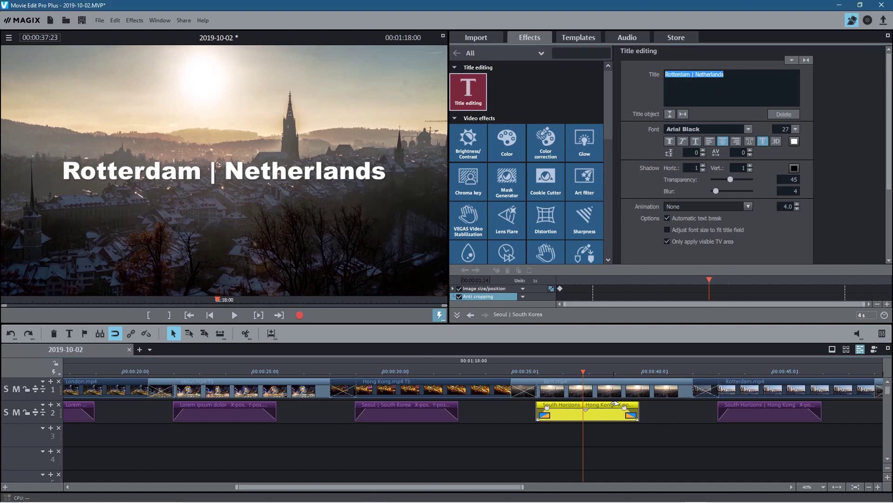
pyautogui.write('Bern | Switzerland')
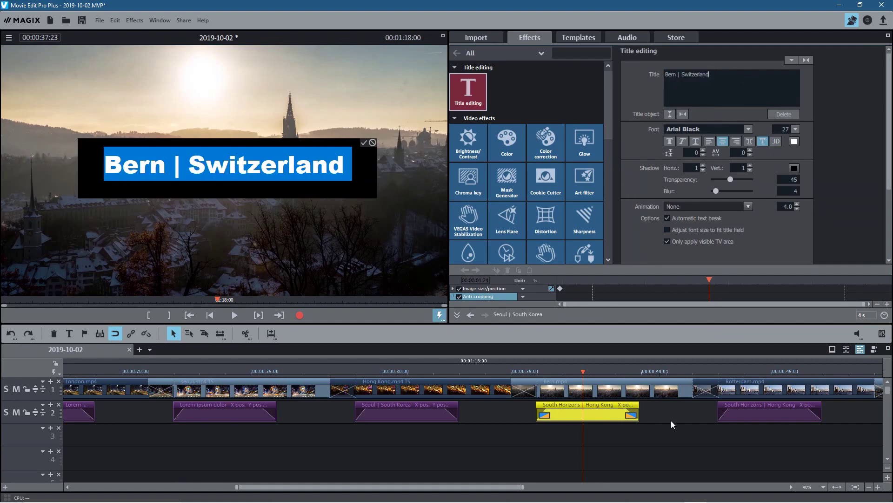
# - Select the title over the Rotterdam clip again and replace its text with "Rotterdam | Netherlands"
pyautogui.click(753, 377)
pyautogui.click(768, 421)
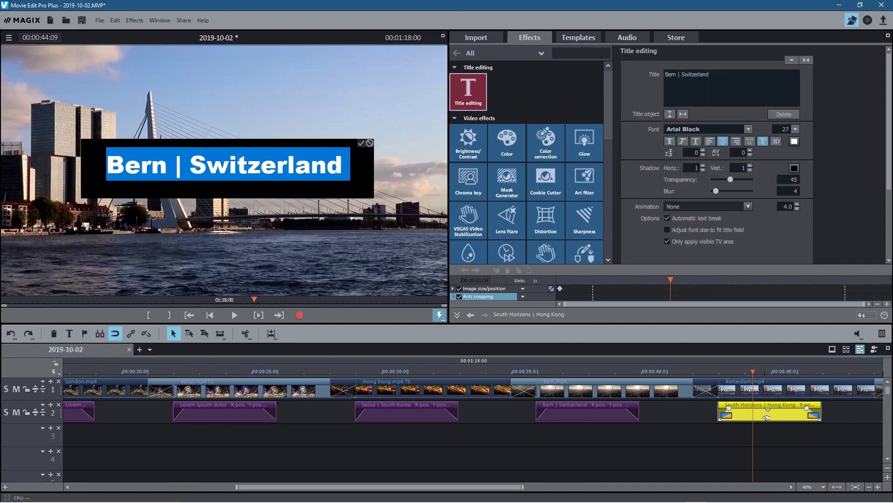
pyautogui.click(608, 378)
pyautogui.click(747, 384)
pyautogui.click(767, 410)
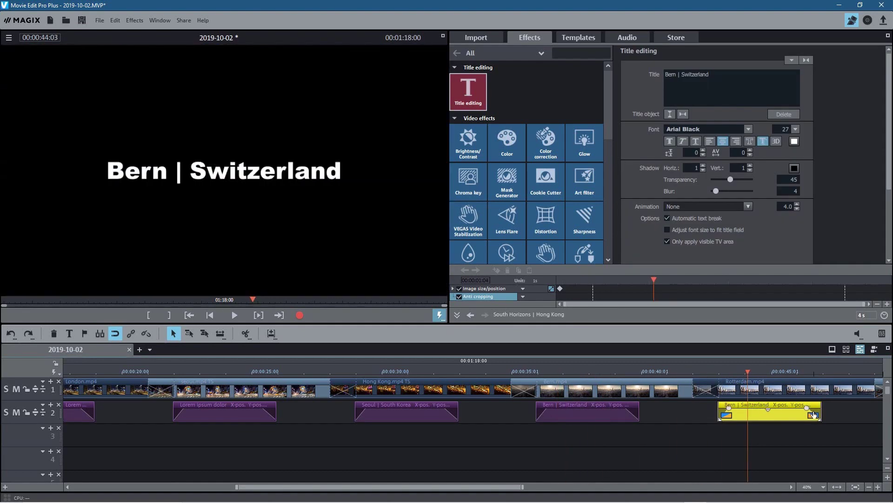
pyautogui.click(785, 411)
pyautogui.hotkey('alt', 'Tab')
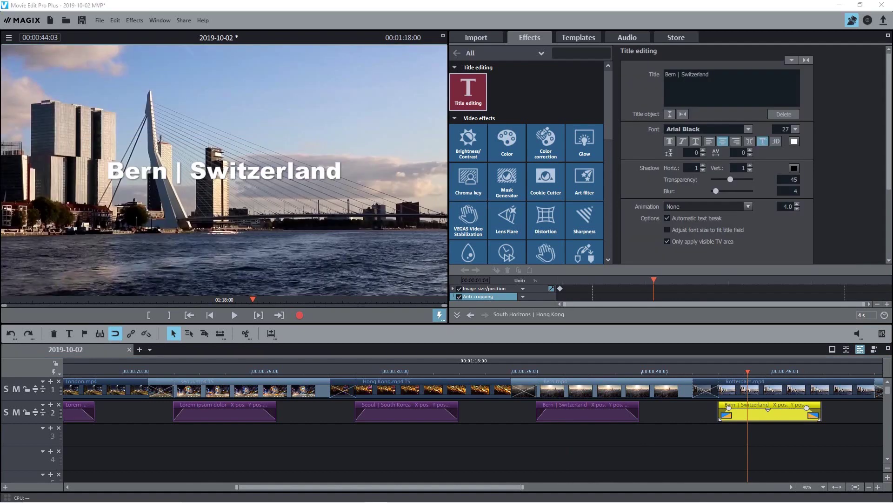
pyautogui.click(627, 74)
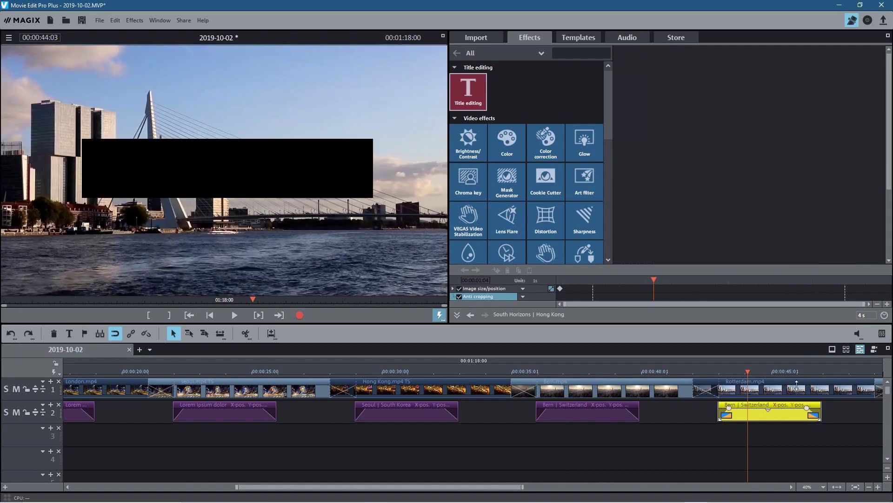
pyautogui.write('Rotterdam | Netherlands')
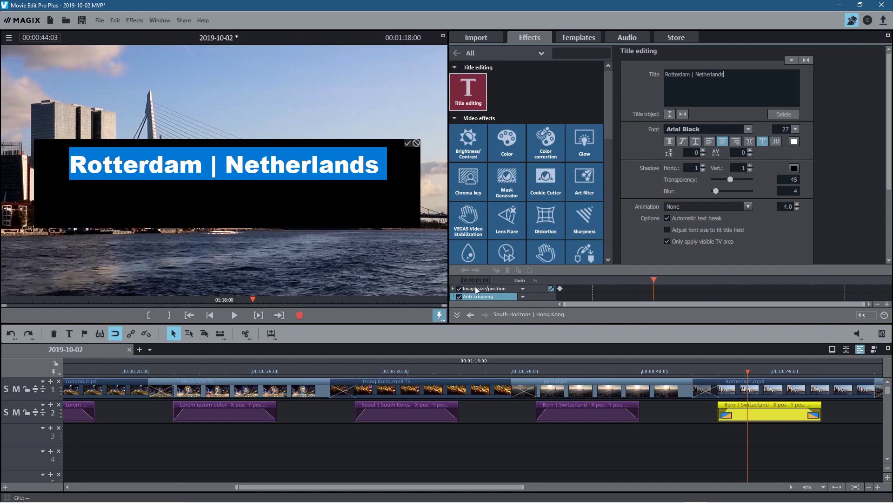
# - Apply the new Rotterdam title text and check it in the preview over the Rotterdam clip
pyautogui.click(748, 375)
pyautogui.click(787, 372)
pyautogui.moveTo(786, 371); pyautogui.dragTo(788, 372)
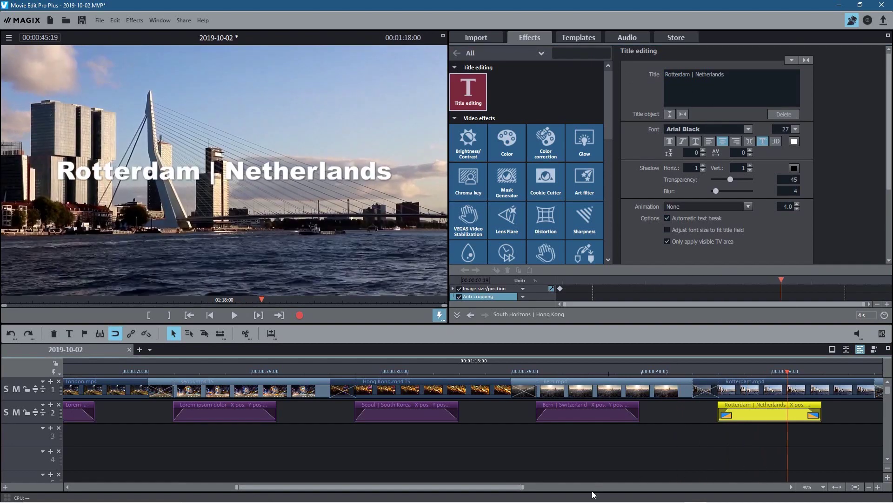
# - Paste a copy of the title on track 2 where the transition into the Cape Town clip ends
pyautogui.moveTo(488, 492); pyautogui.dragTo(676, 491)
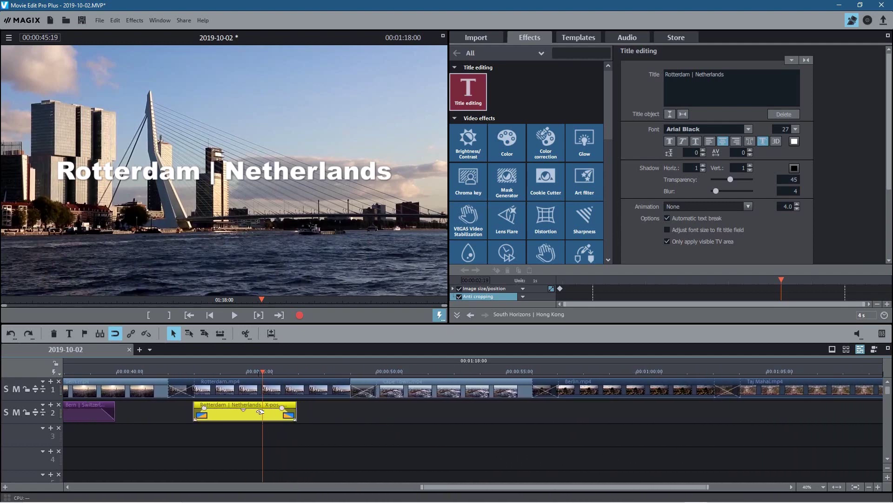
pyautogui.click(376, 372)
pyautogui.hotkey('ctrl', 'v')
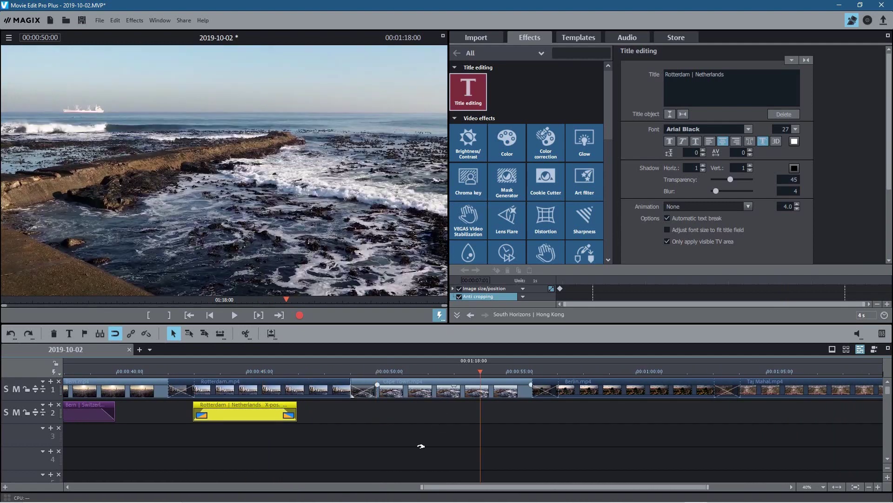
pyautogui.moveTo(415, 409)
pyautogui.mouseDown()
pyautogui.moveTo(439, 411)
pyautogui.moveTo(412, 413)
pyautogui.mouseUp()
pyautogui.click(420, 371)
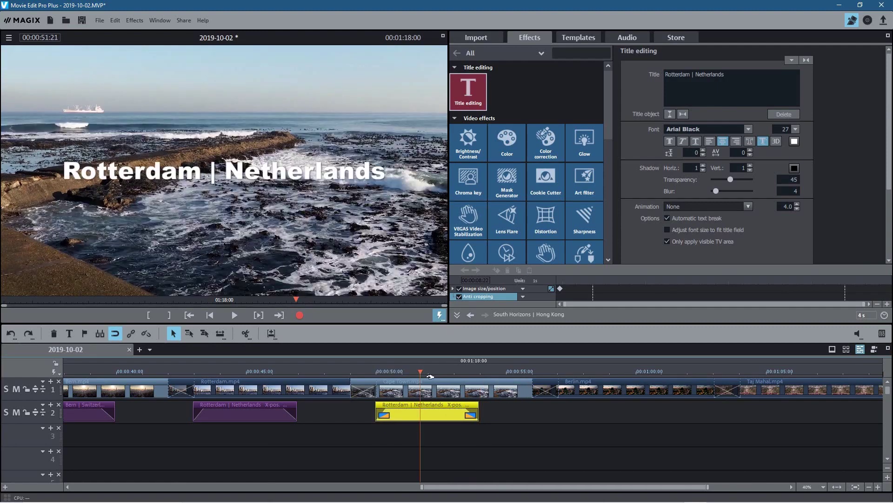
# - Change the text of the pasted title over the Cape Town clip to "Cape Town | South Africa" and check it in the preview
pyautogui.doubleClick(440, 414)
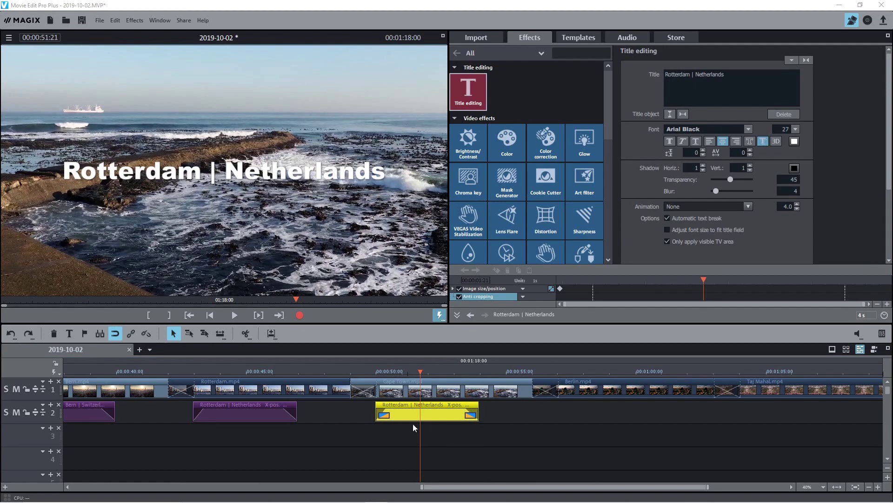
pyautogui.doubleClick(438, 414)
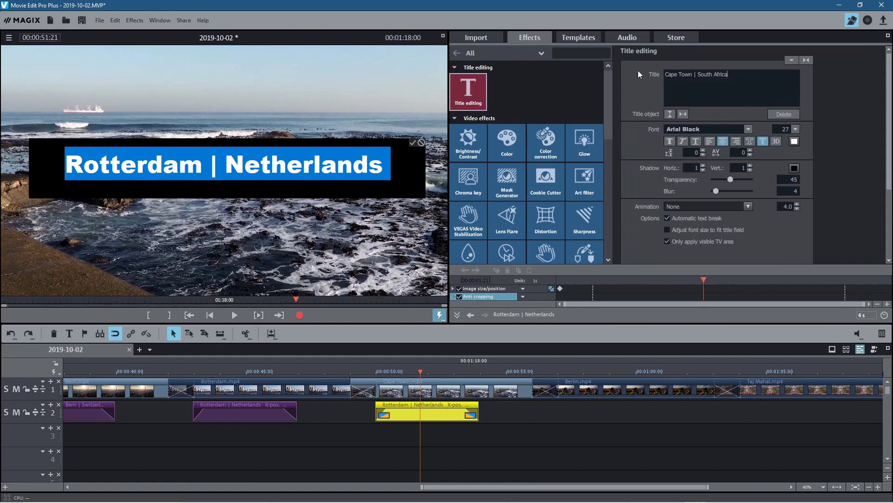
pyautogui.write('Cape Town | South Africa')
pyautogui.moveTo(254, 376); pyautogui.dragTo(450, 455)
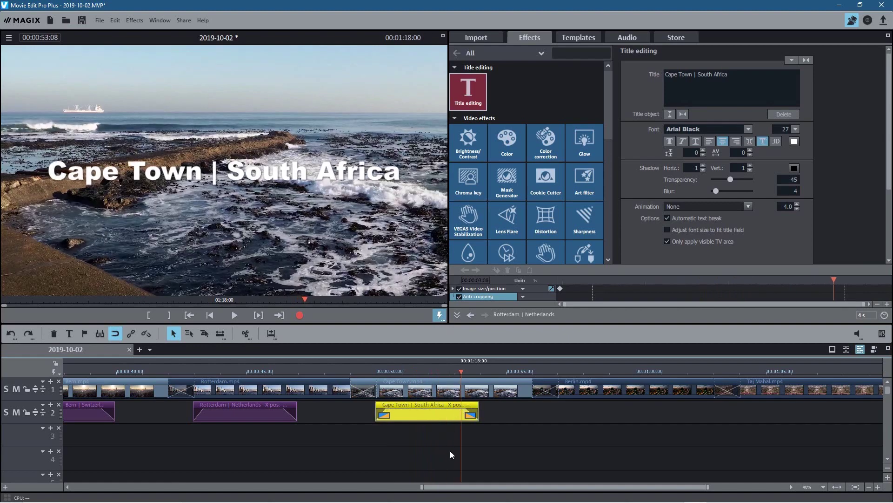
# - Copy the Cape Town title and paste it on track 2 where the transition into the Berlin clip ends
pyautogui.doubleClick(443, 415)
pyautogui.click(539, 444)
pyautogui.click(452, 417)
pyautogui.click(558, 385)
pyautogui.hotkey('ctrl', 'v')
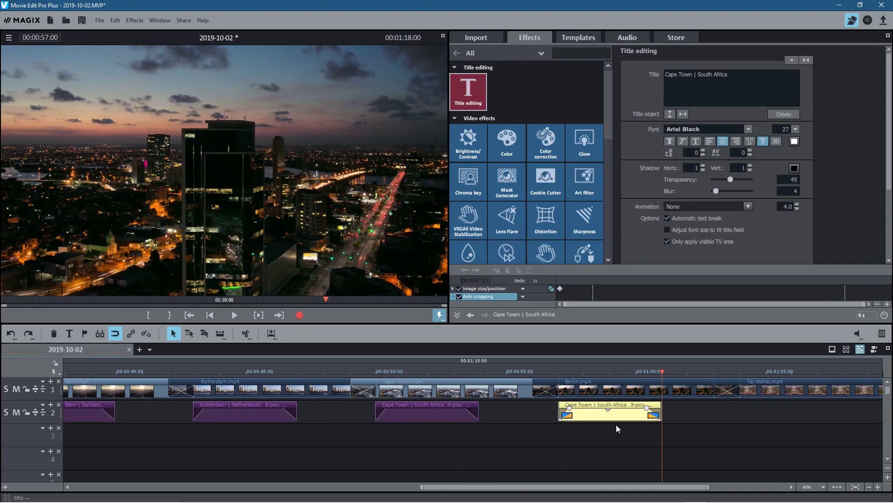
pyautogui.moveTo(597, 403)
pyautogui.mouseDown()
pyautogui.moveTo(623, 403)
pyautogui.moveTo(596, 403)
pyautogui.mouseUp()
# - Replace the text of the pasted title over the Berlin clip with "Berlin | Germany"
pyautogui.click(604, 372)
pyautogui.moveTo(604, 371); pyautogui.dragTo(603, 371)
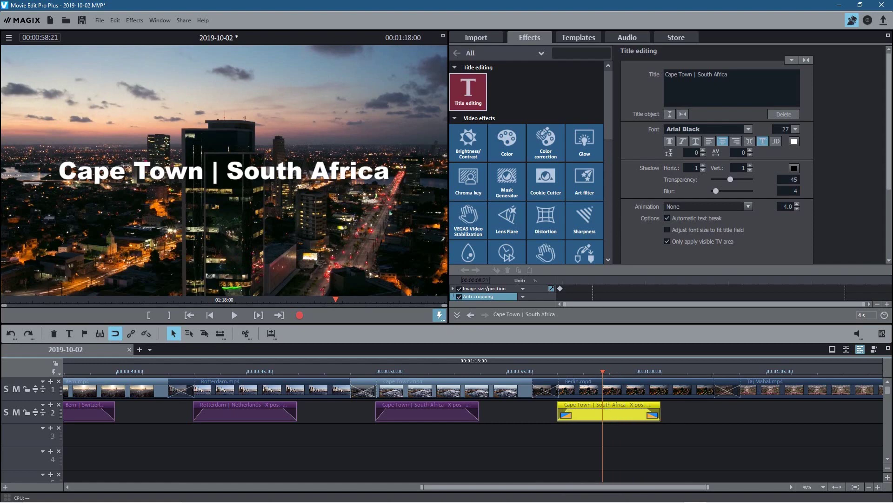
pyautogui.moveTo(615, 409)
pyautogui.doubleClick(622, 413)
pyautogui.moveTo(729, 75); pyautogui.dragTo(639, 71)
pyautogui.hotkey('ctrl', 'a')
pyautogui.write('Berlin | Germany')
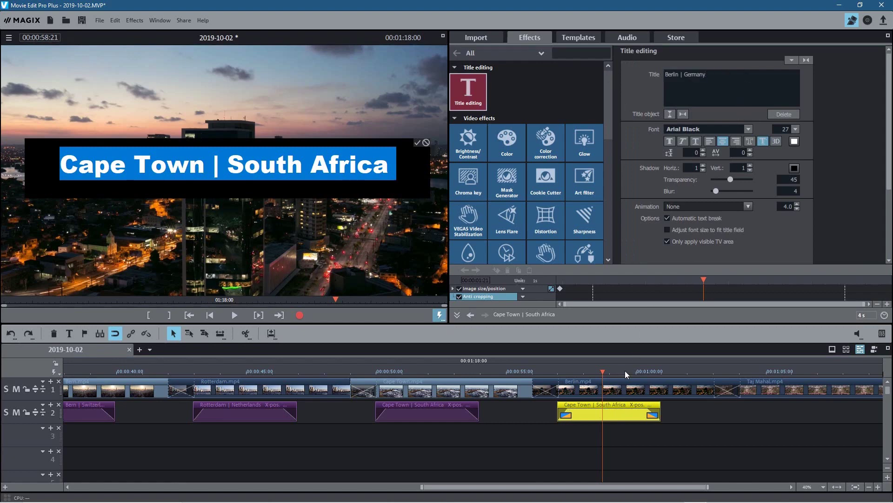
pyautogui.click(623, 439)
# - Copy the Berlin title and paste it on track 2 where the transition into the Taj Mahal clip ends
pyautogui.click(625, 413)
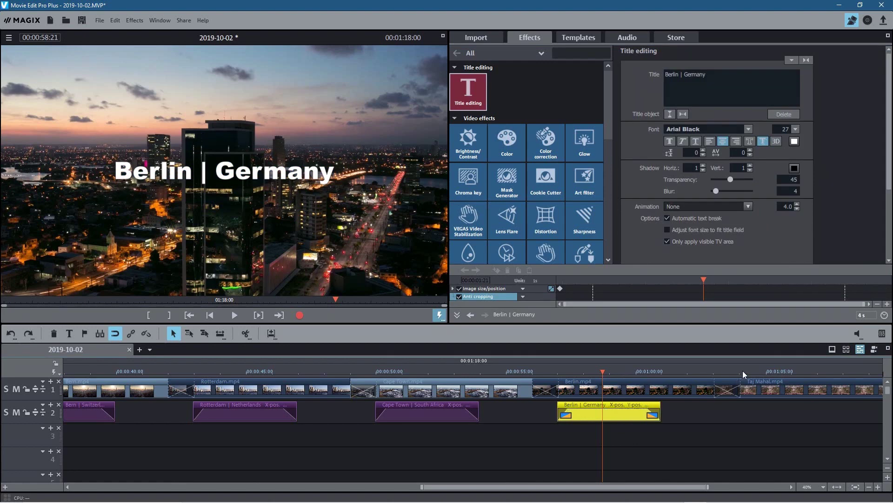
pyautogui.click(744, 371)
pyautogui.hotkey('ctrl', 'v')
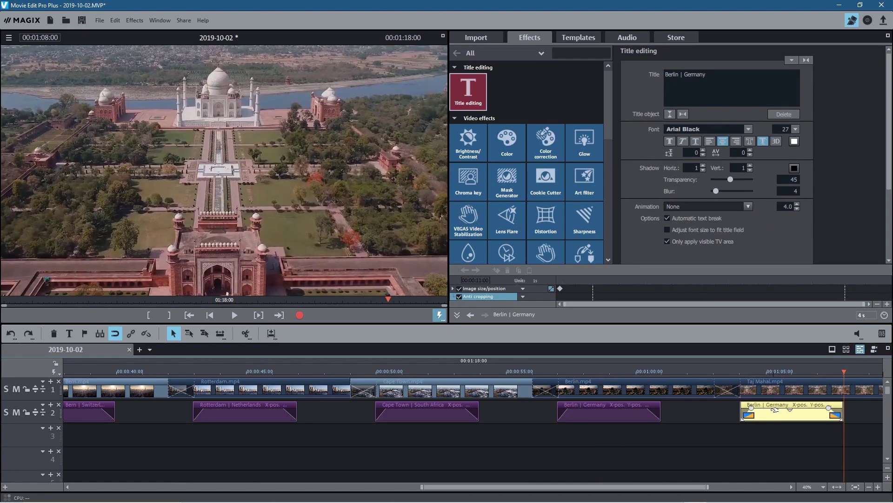
pyautogui.click(784, 369)
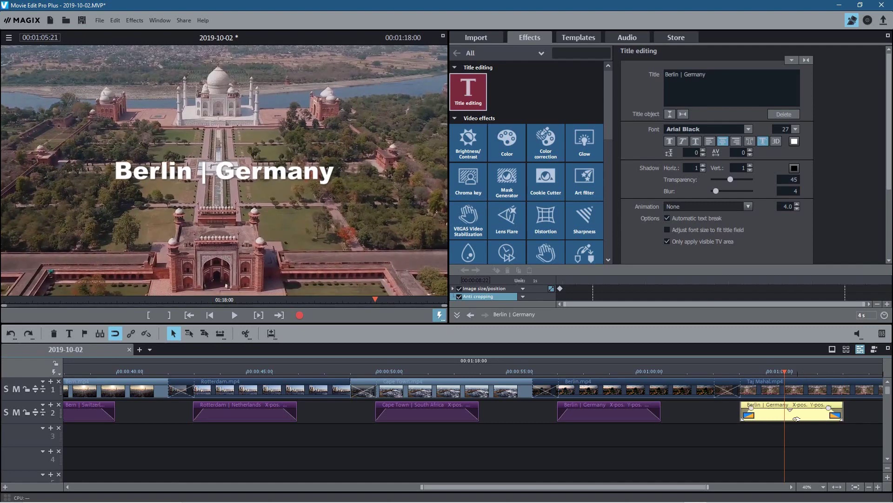
pyautogui.click(770, 413)
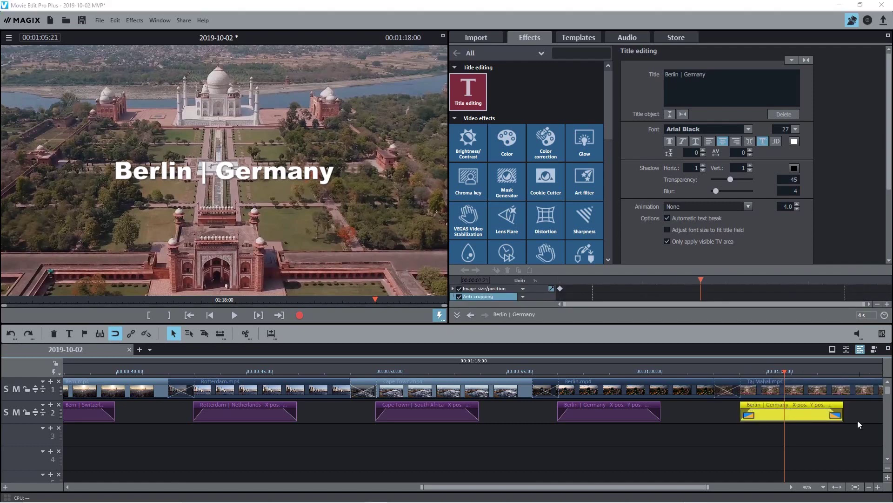
# - Change the text of the pasted title over the Taj Mahal clip to "Taj Mahal | India"
pyautogui.doubleClick(819, 411)
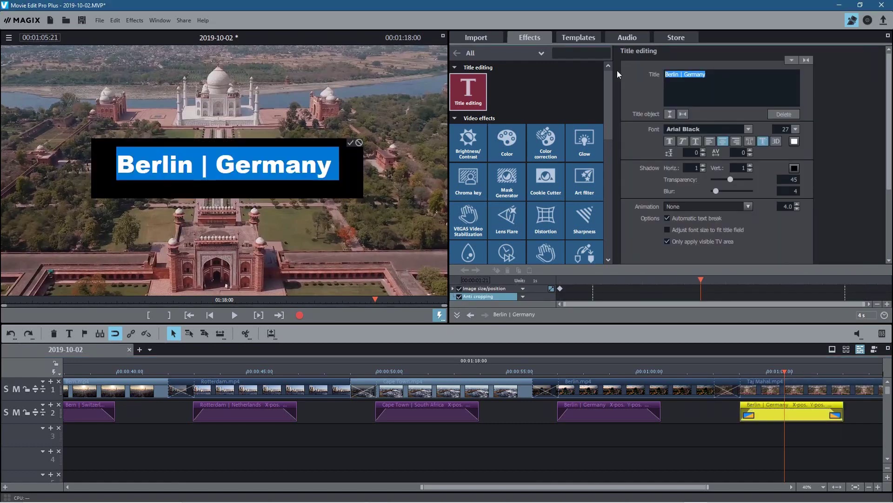
pyautogui.write('Taj Mahal | India')
pyautogui.moveTo(785, 371); pyautogui.dragTo(675, 380)
# - Copy the "Planet Earth" title from the video's start and paste it where the transition into the closing Earth clip ends
pyautogui.moveTo(563, 488); pyautogui.dragTo(135, 487)
pyautogui.click(100, 416)
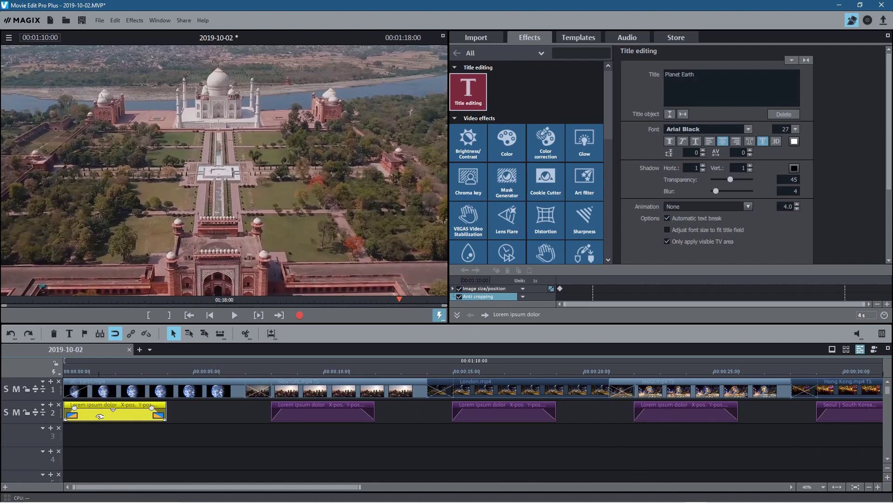
pyautogui.moveTo(194, 487); pyautogui.dragTo(700, 496)
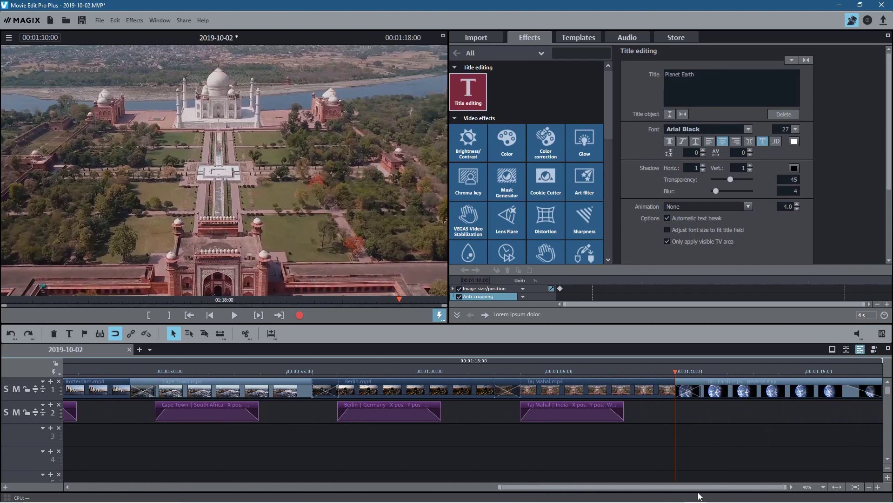
pyautogui.click(701, 371)
pyautogui.hotkey('ctrl', 'v')
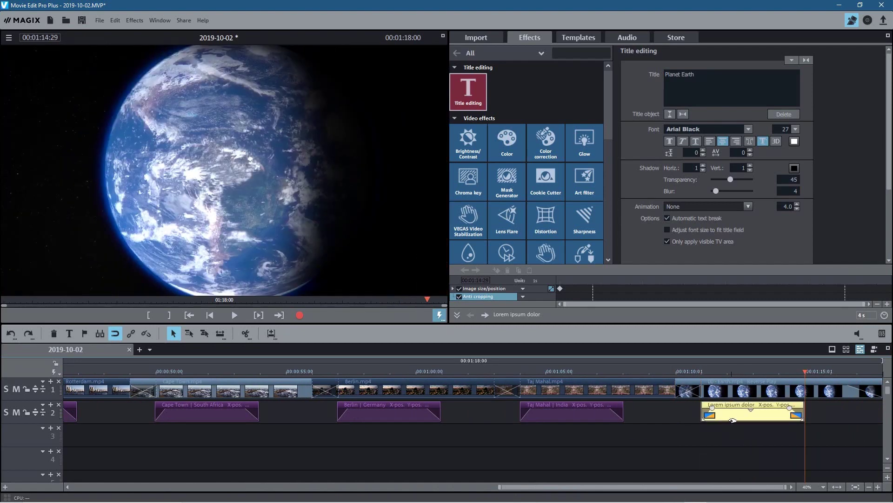
pyautogui.moveTo(731, 414)
pyautogui.mouseDown()
pyautogui.moveTo(767, 414)
pyautogui.moveTo(731, 415)
pyautogui.mouseUp()
# - Save the project and add Breathing_Planet.mp3 to track 3 at the very start of the timeline
pyautogui.moveTo(712, 372); pyautogui.dragTo(1, 424)
pyautogui.hotkey('ctrl', 's')
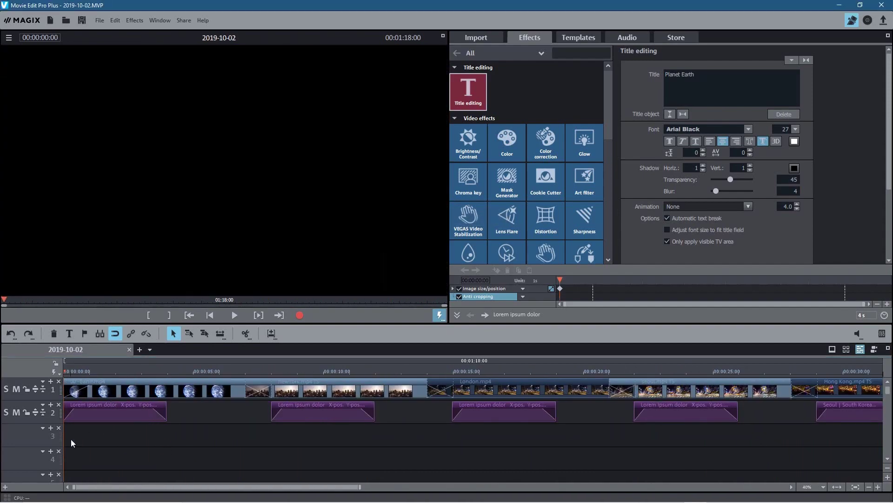
pyautogui.click(502, 37)
pyautogui.moveTo(705, 80)
pyautogui.moveTo(707, 75); pyautogui.dragTo(93, 444)
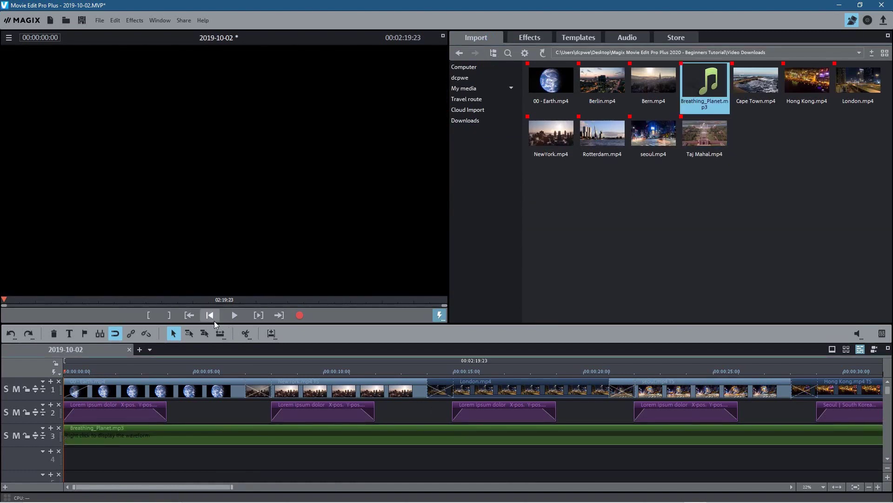
# - Play the opening with the music and look through the music clip's volume and audio effect options
pyautogui.click(234, 316)
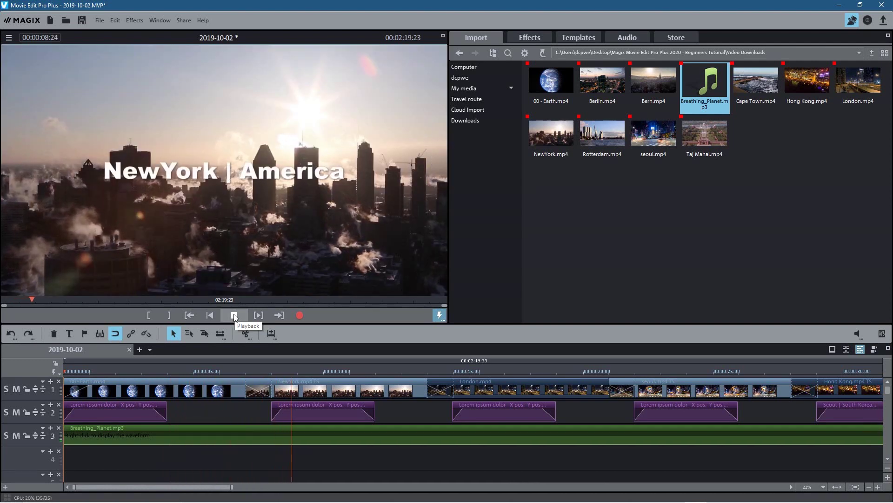
pyautogui.click(234, 315)
pyautogui.click(343, 439)
pyautogui.rightClick(344, 439)
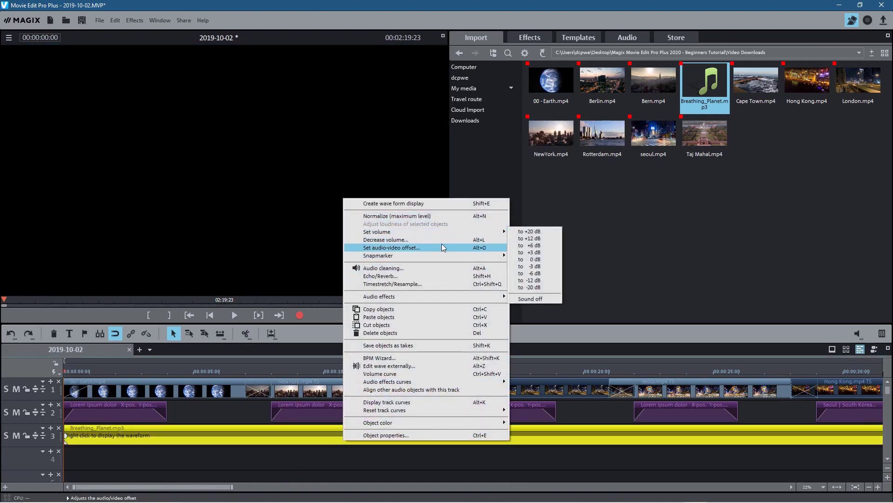
pyautogui.moveTo(447, 257)
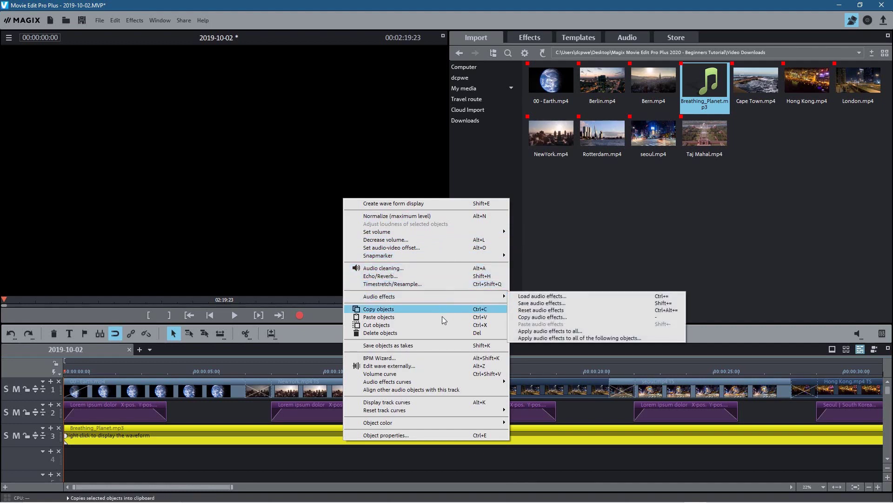
pyautogui.click(244, 465)
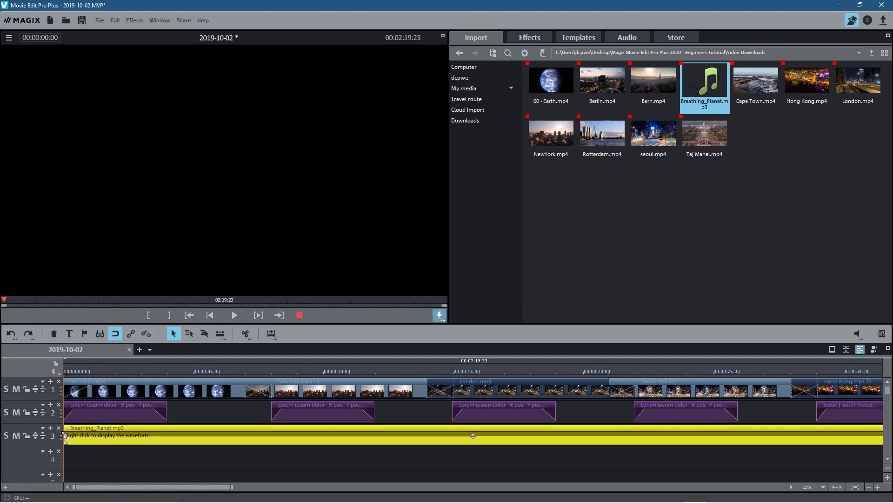
# - Try a long fade-in on the music clip, listen to the opening, then remove the fade and replay it
pyautogui.moveTo(66, 437); pyautogui.dragTo(335, 440)
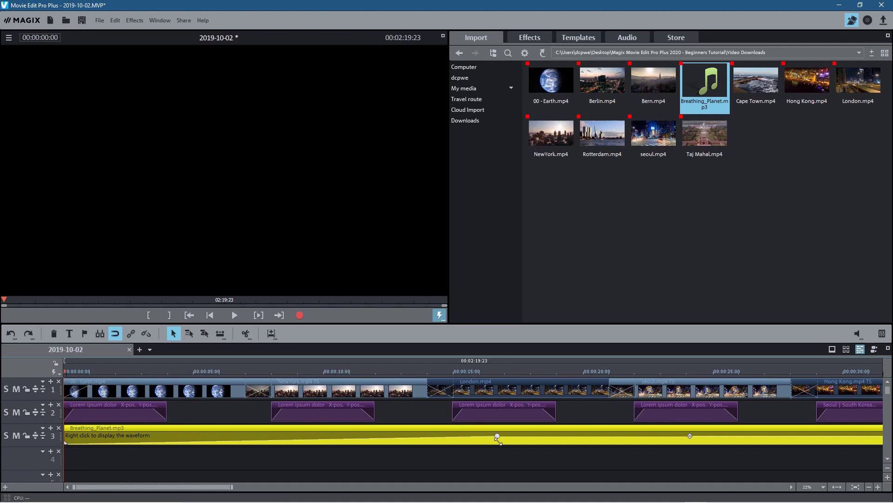
pyautogui.click(233, 317)
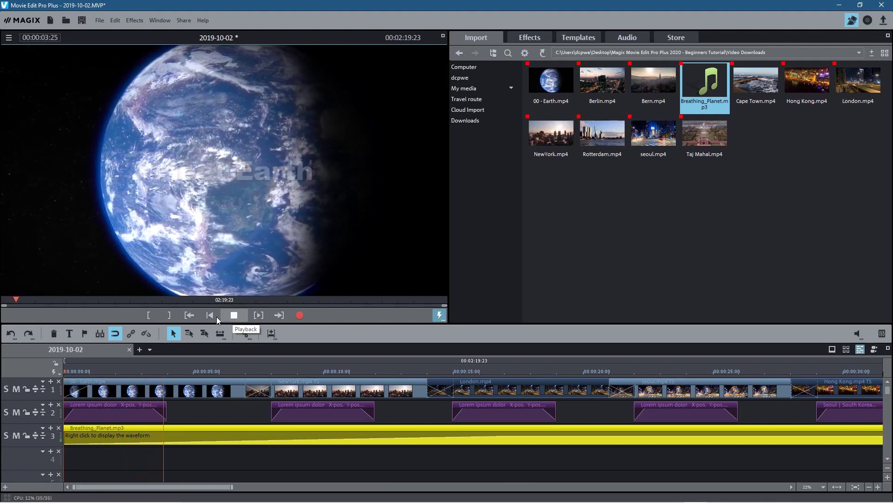
pyautogui.click(233, 316)
pyautogui.moveTo(496, 436); pyautogui.dragTo(496, 432)
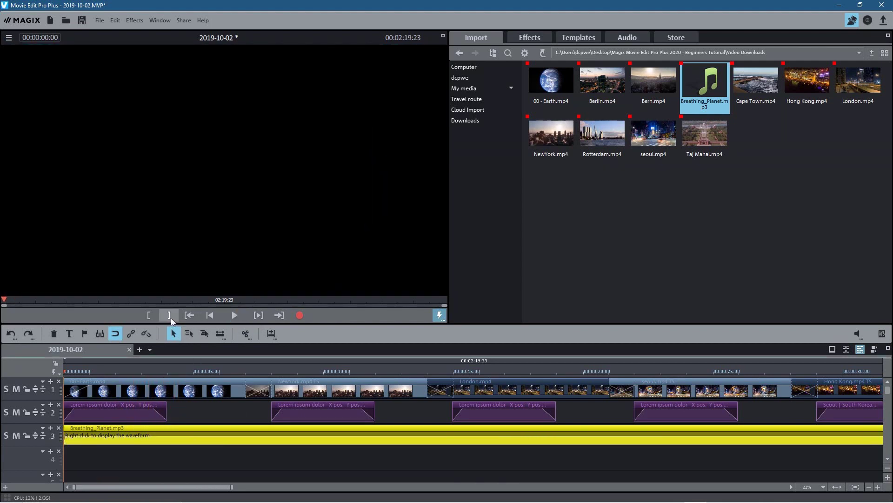
pyautogui.click(235, 315)
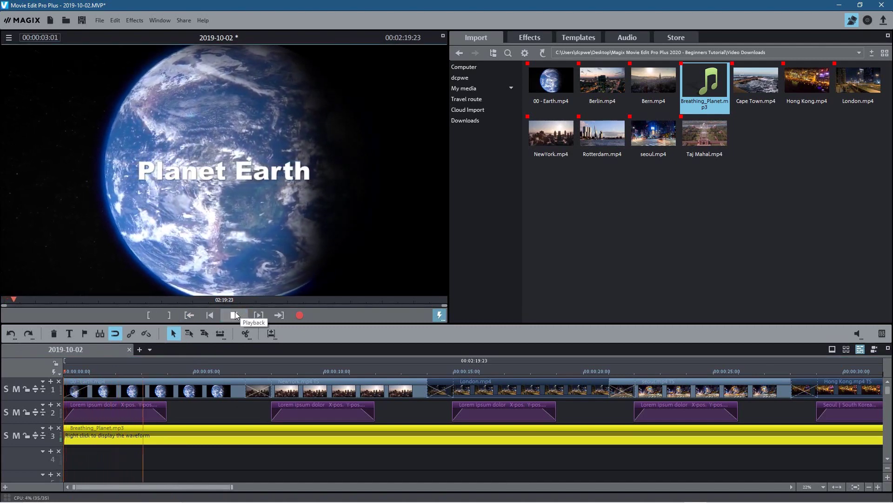
pyautogui.click(235, 315)
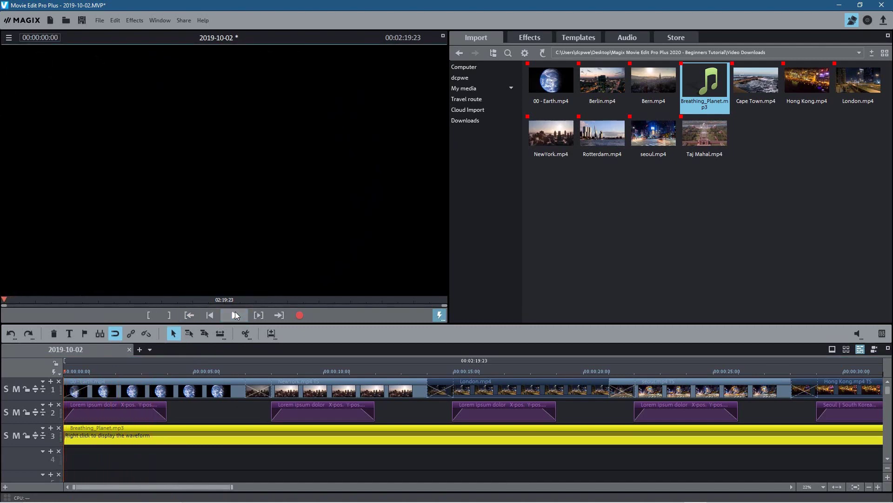
# - Lower the volume of the Breathing_Planet.mp3 clip on track 3 directly in the timeline
pyautogui.click(475, 436)
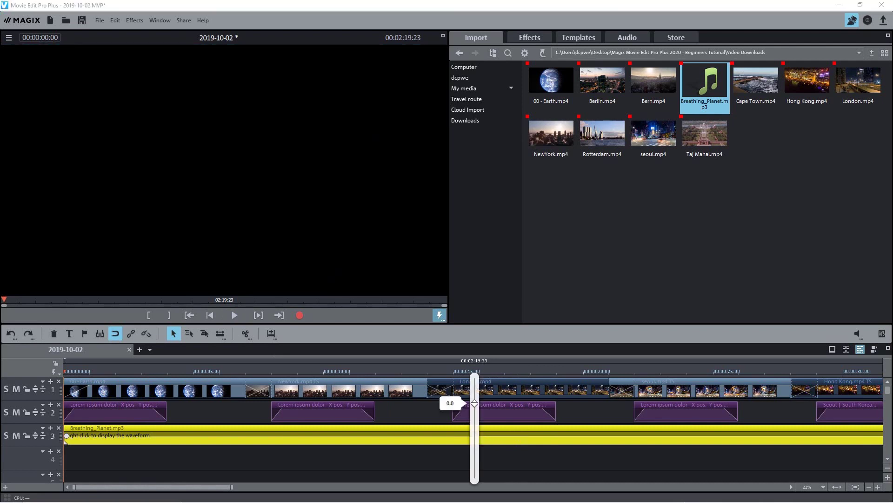
pyautogui.moveTo(475, 403)
pyautogui.mouseDown()
pyautogui.moveTo(474, 382)
pyautogui.moveTo(474, 474)
pyautogui.moveTo(474, 403)
pyautogui.mouseUp()
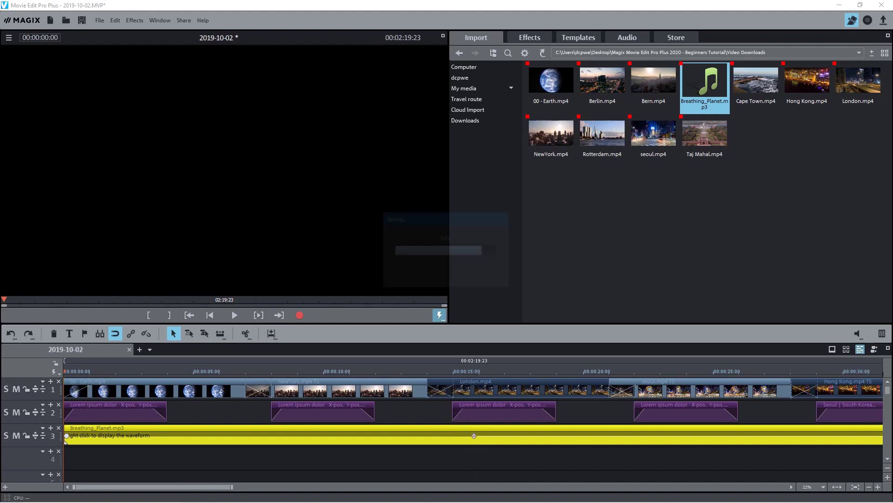
pyautogui.moveTo(475, 436); pyautogui.dragTo(474, 403)
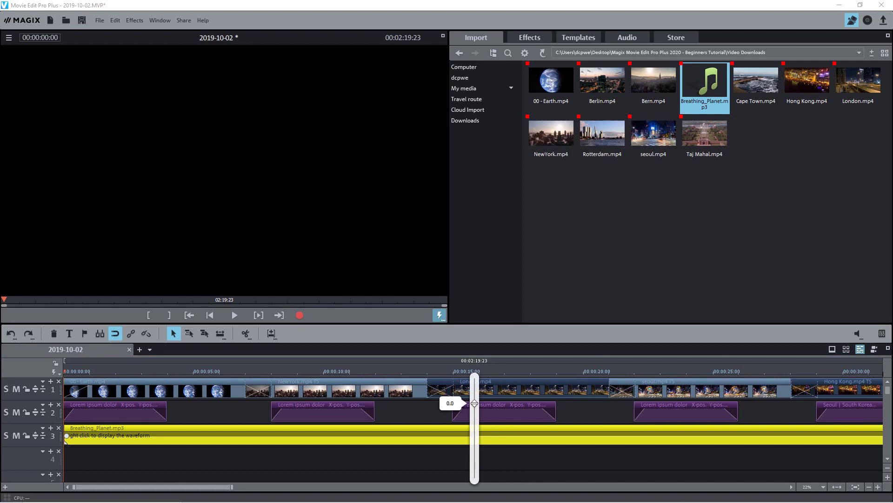
pyautogui.moveTo(474, 403); pyautogui.dragTo(475, 434)
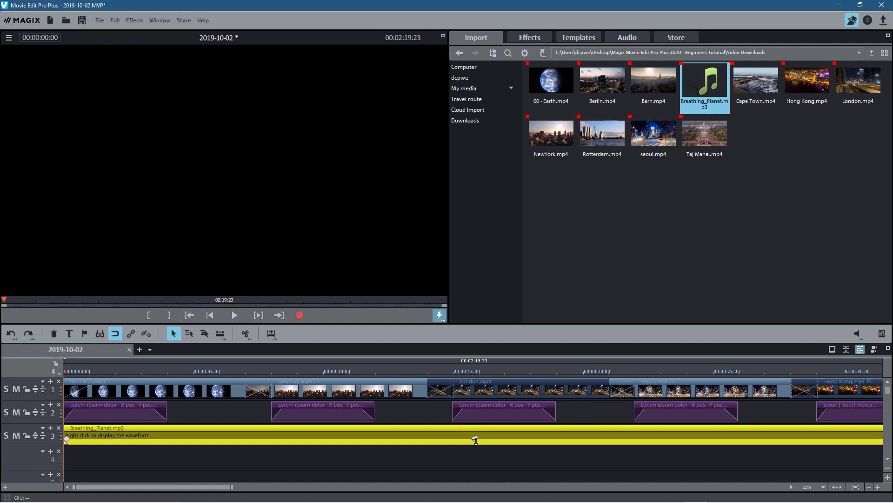
# - Play the New York, London and Seoul sections to check the music volume
pyautogui.click(285, 370)
pyautogui.click(231, 316)
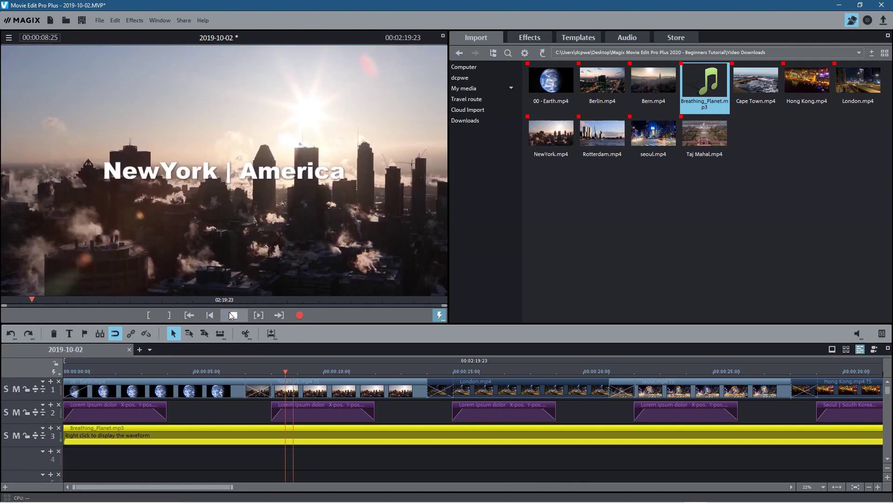
pyautogui.click(592, 370)
pyautogui.click(741, 371)
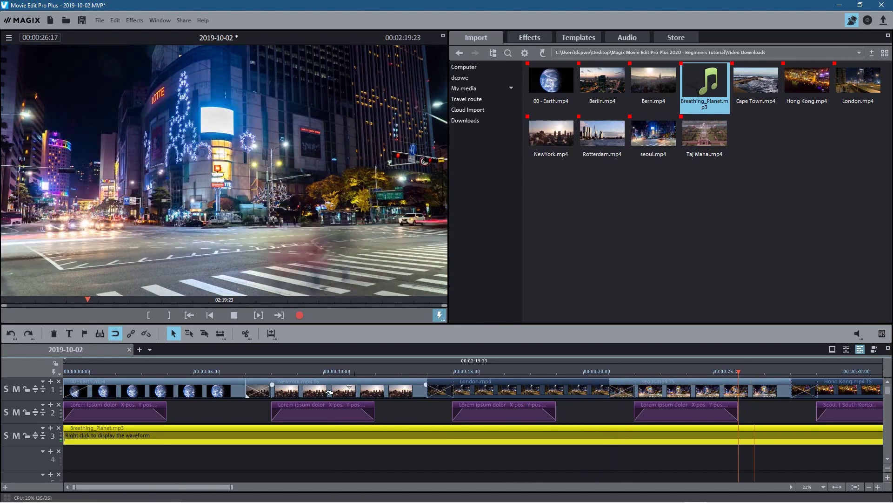
# - Stop playback, return to the start of the project and save it
pyautogui.click(188, 316)
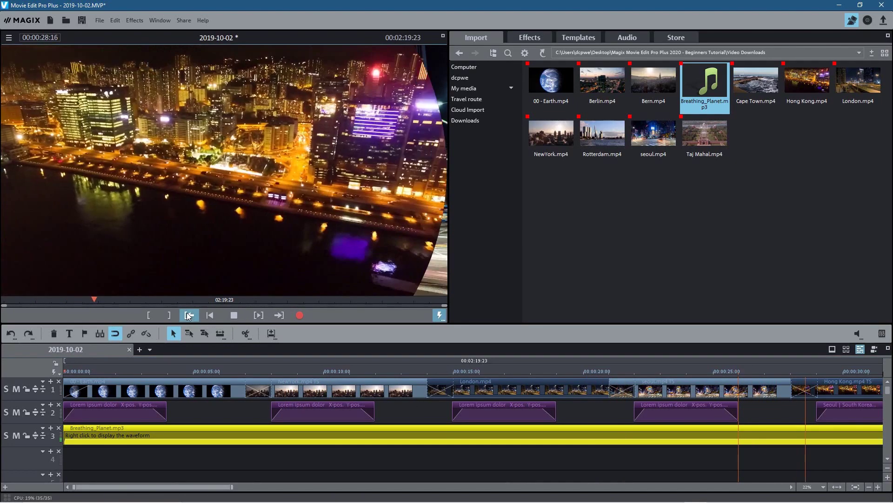
pyautogui.click(234, 314)
pyautogui.moveTo(694, 107)
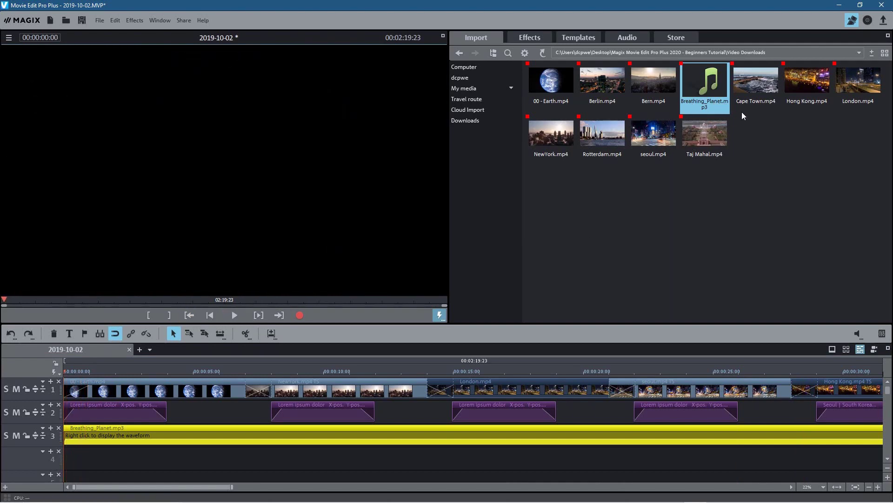
pyautogui.moveTo(211, 486); pyautogui.dragTo(163, 487)
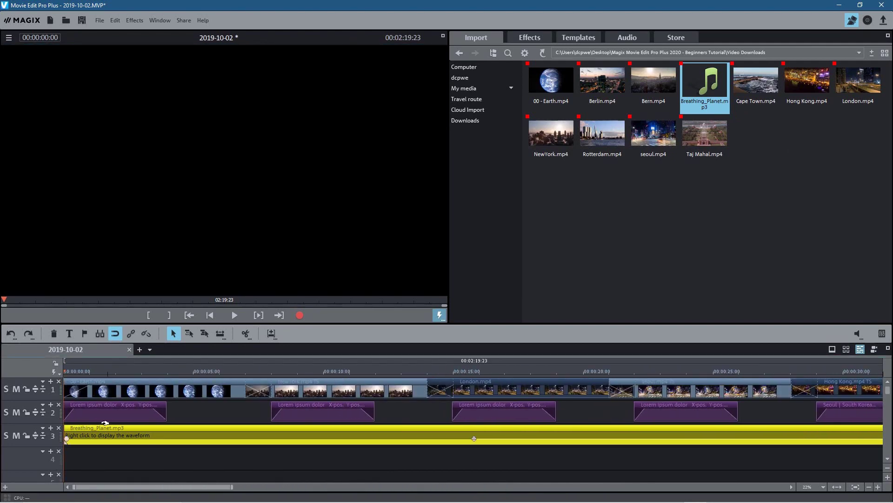
pyautogui.moveTo(196, 486); pyautogui.dragTo(494, 496)
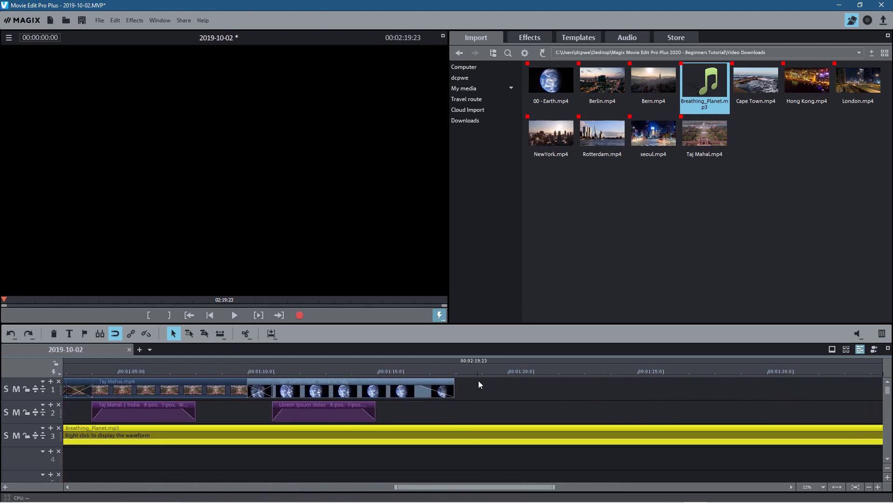
pyautogui.scroll(-5, 476, 447)
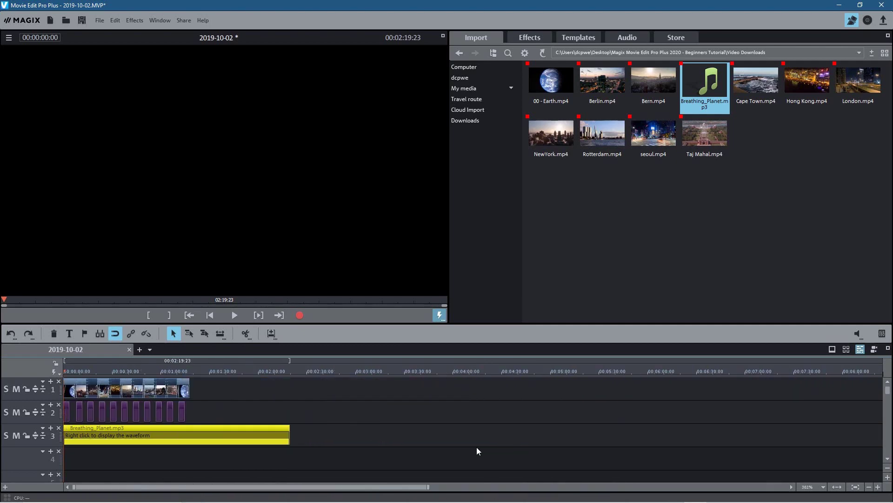
pyautogui.scroll(2, 477, 447)
pyautogui.hotkey('ctrl', 's')
# - Examine the start of the timeline at different zoom levels, ending with all the video clips in view
pyautogui.scroll(2, 399, 405)
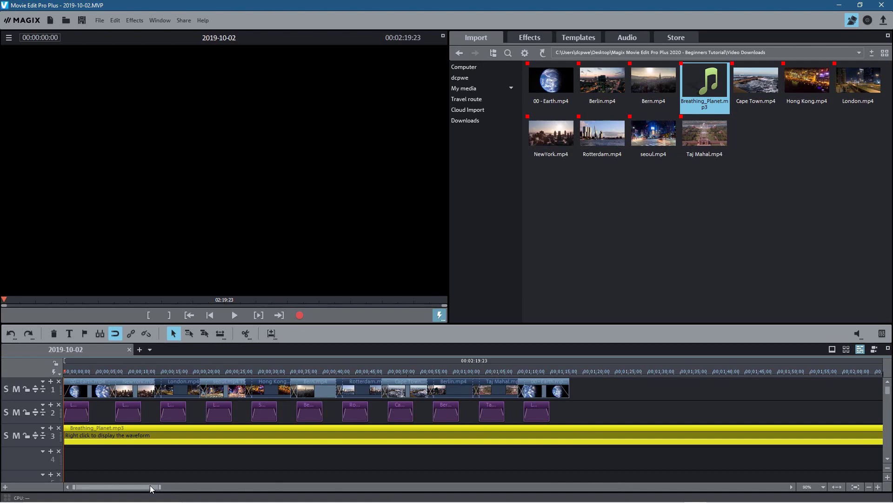
pyautogui.scroll(6, 222, 447)
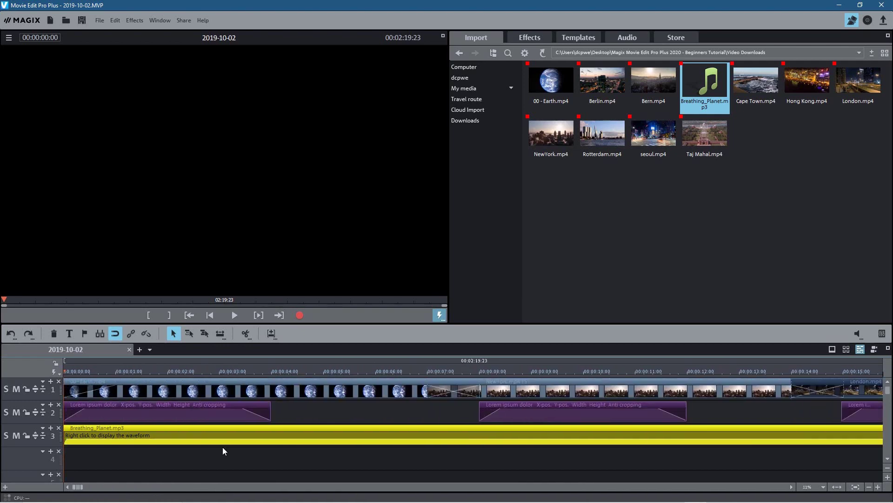
pyautogui.scroll(-10, 223, 446)
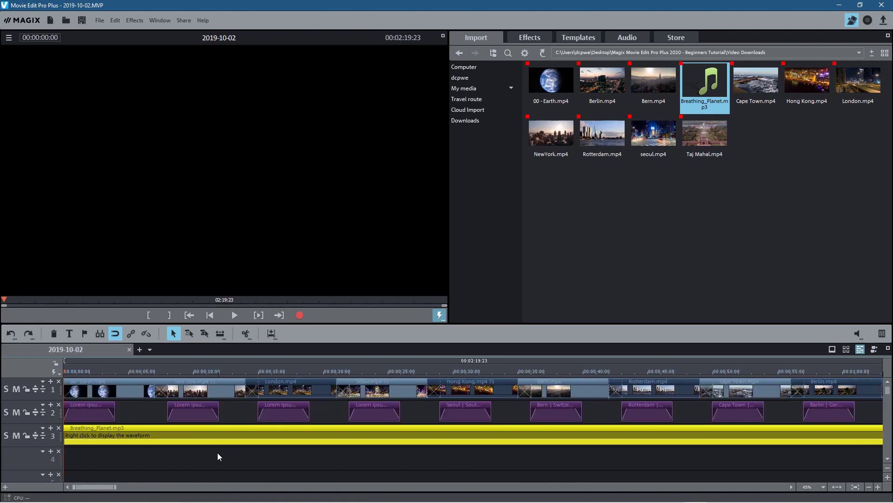
pyautogui.scroll(-3, 218, 456)
pyautogui.scroll(5, 218, 456)
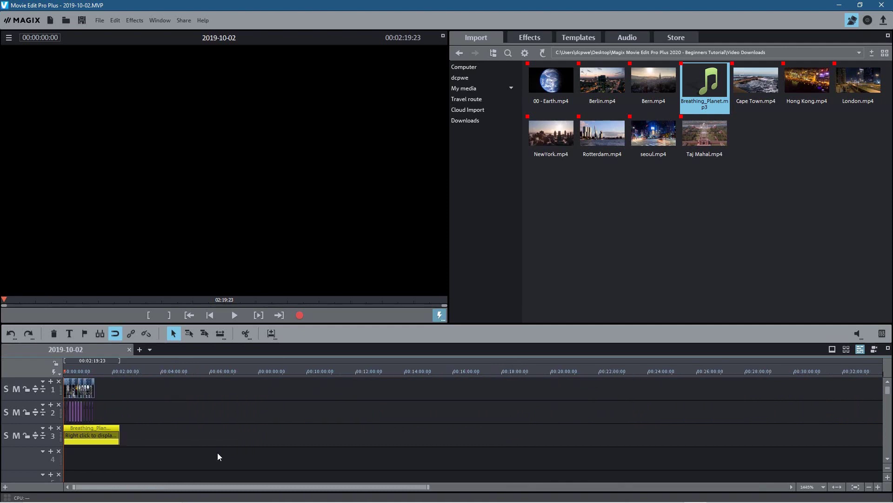
pyautogui.scroll(3, 218, 453)
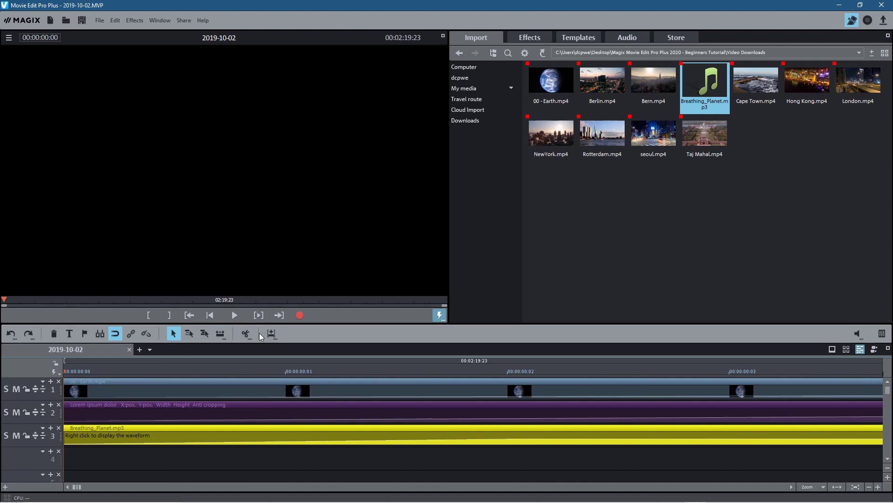
pyautogui.scroll(-4, 301, 462)
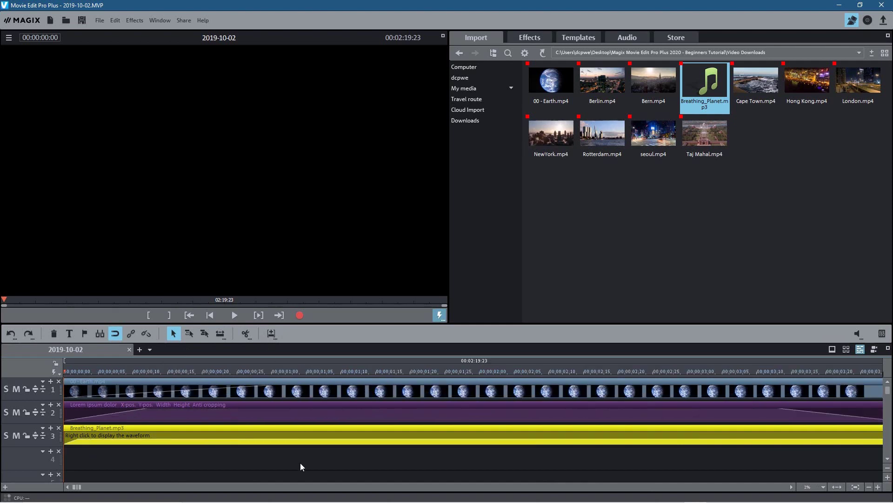
pyautogui.scroll(2, 300, 462)
pyautogui.scroll(-4, 342, 449)
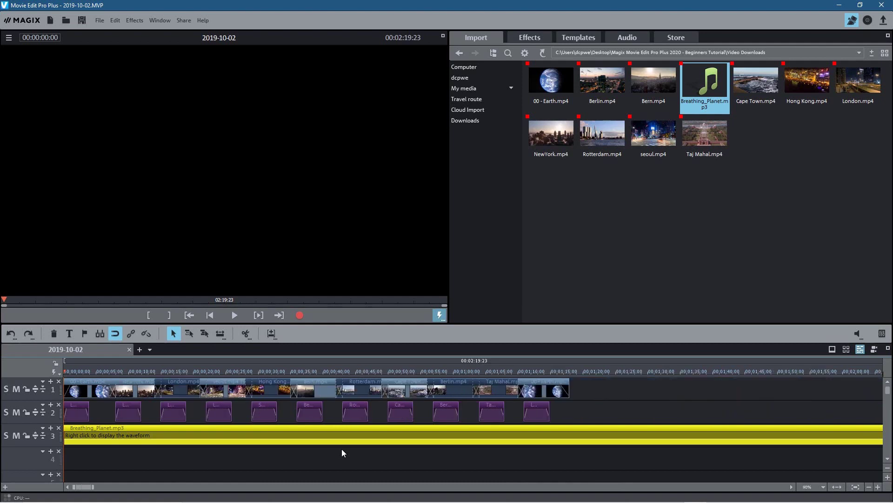
# - Split the Breathing_Planet.mp3 clip at 00:01:18:00, where the video ends, and delete the leftover music
pyautogui.click(571, 370)
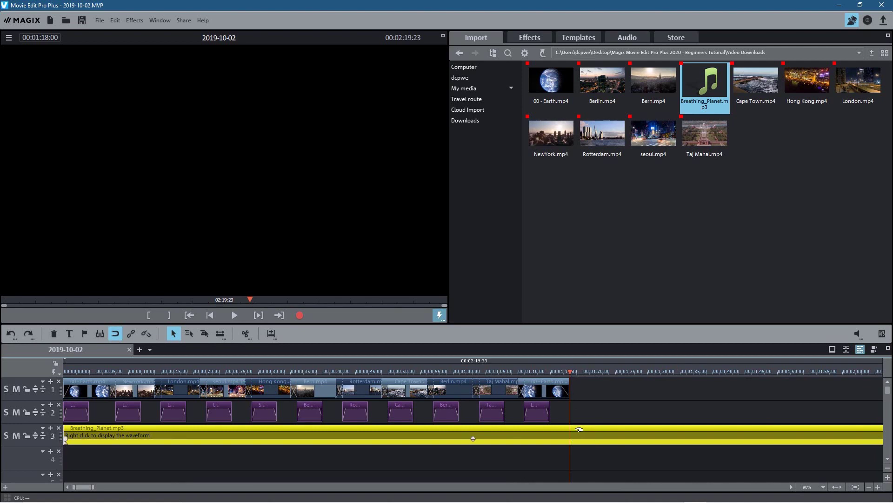
pyautogui.click(245, 334)
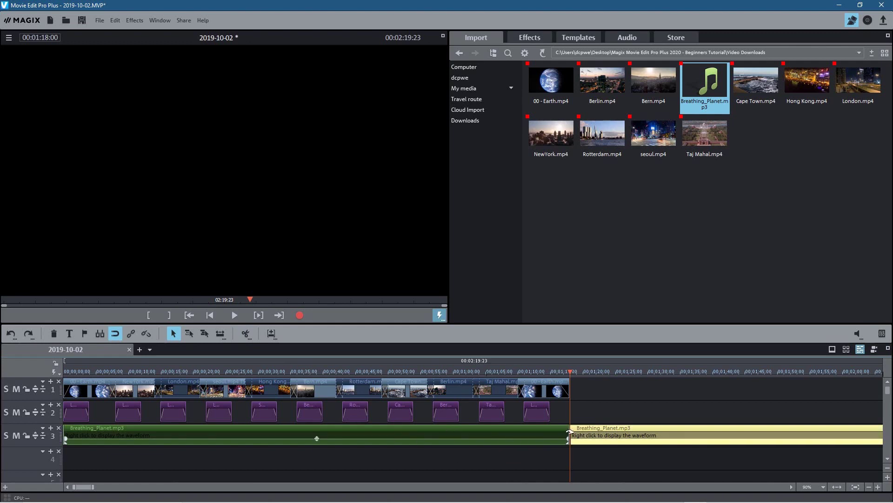
pyautogui.moveTo(690, 434); pyautogui.dragTo(670, 434)
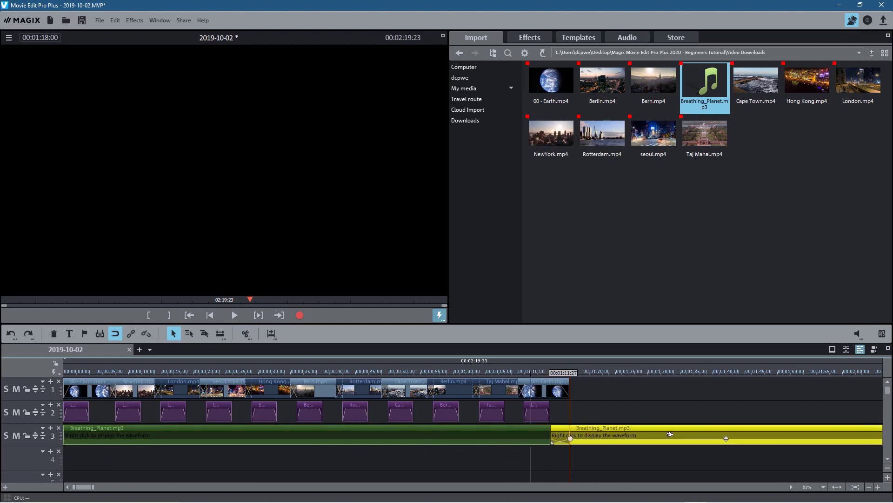
pyautogui.hotkey('ctrl', 'z')
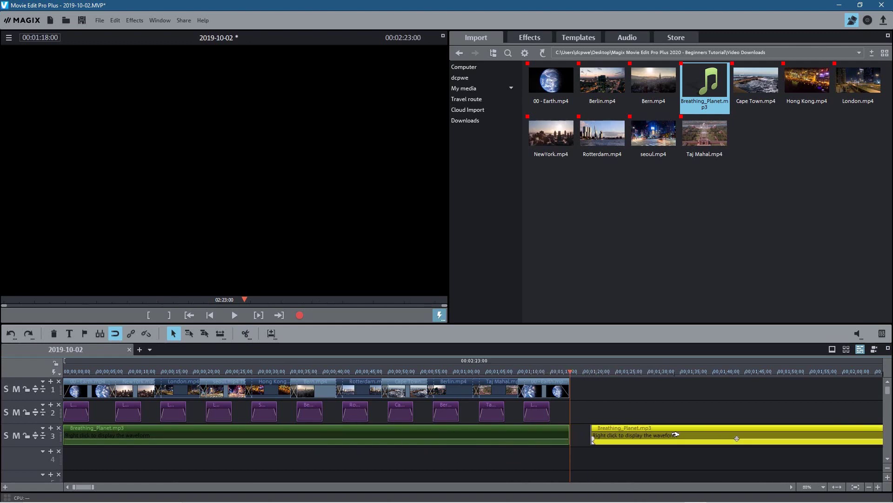
pyautogui.press('Delete')
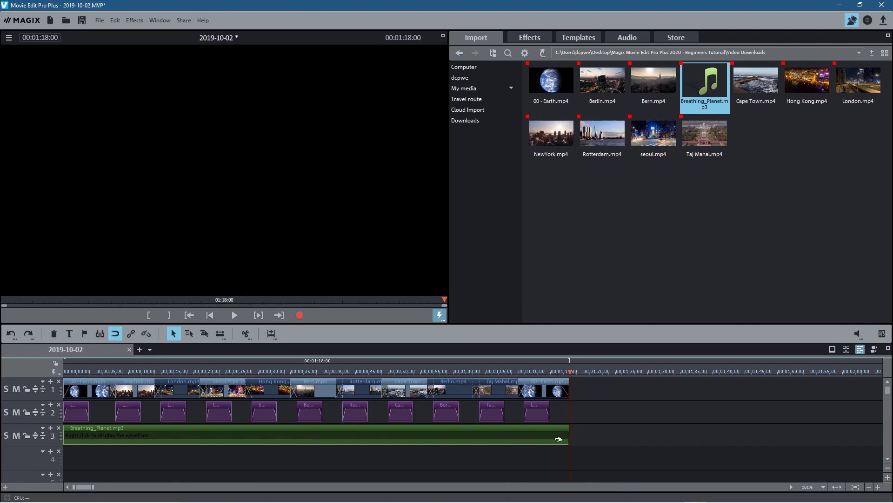
# - Play the closing Earth clip from 00:01:16:03 to check how the music ends
pyautogui.click(556, 371)
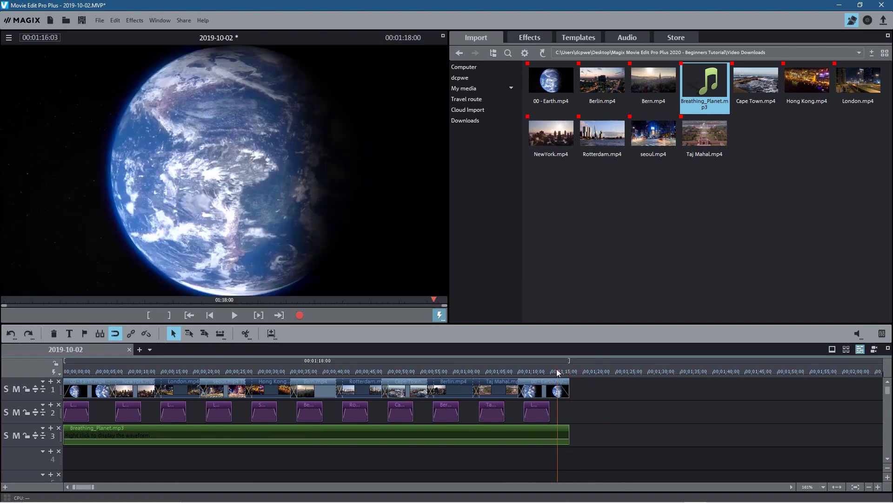
pyautogui.click(229, 317)
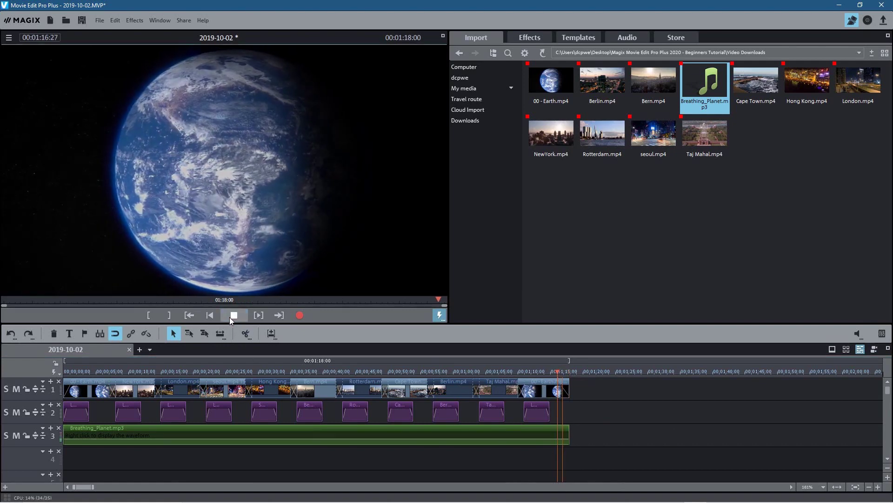
pyautogui.click(233, 317)
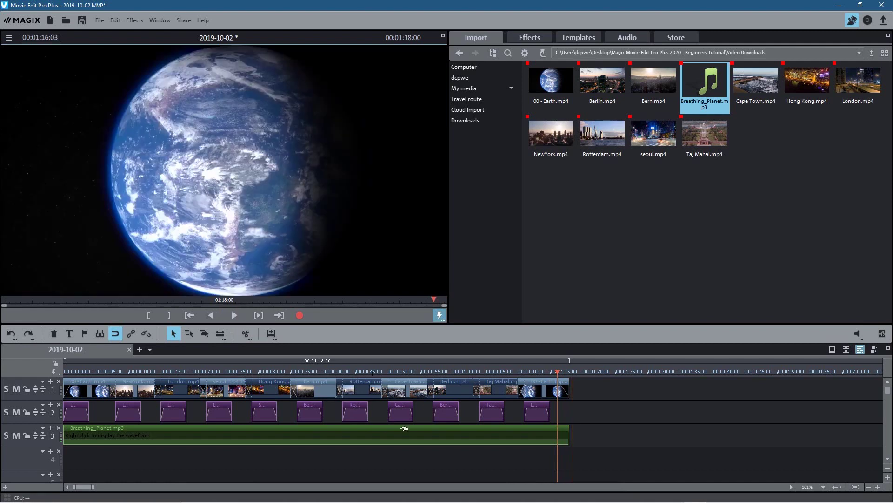
# - Try enlarging the preview picture, restore it to its normal size and save the project
pyautogui.scroll(2, 609, 448)
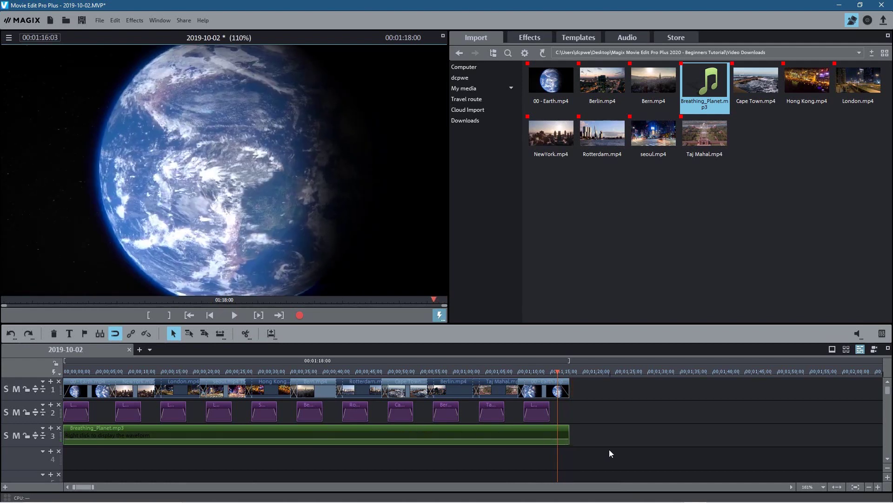
pyautogui.scroll(-3, 609, 448)
pyautogui.scroll(1, 609, 449)
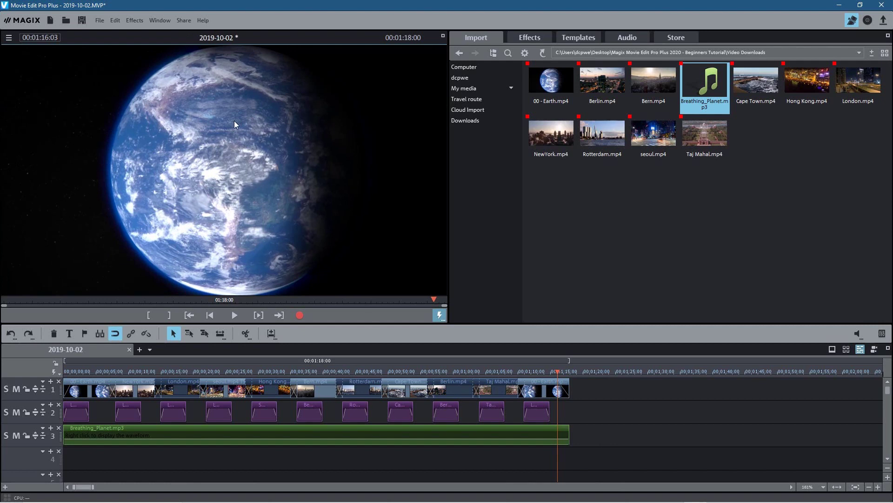
pyautogui.hotkey('ctrl', 's')
# - Zoom the preview picture out and in, then return it to its normal full size
pyautogui.scroll(-1, 238, 151)
pyautogui.scroll(-1, 252, 175)
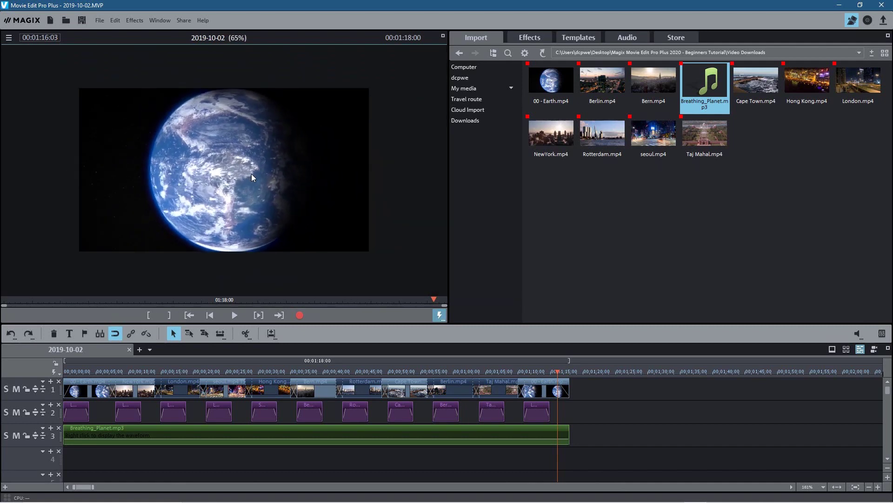
pyautogui.scroll(1, 252, 174)
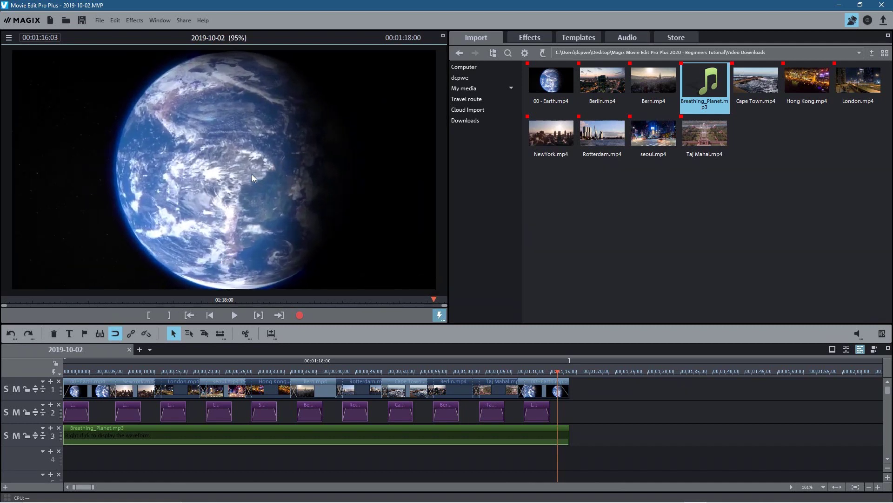
pyautogui.scroll(-2, 252, 174)
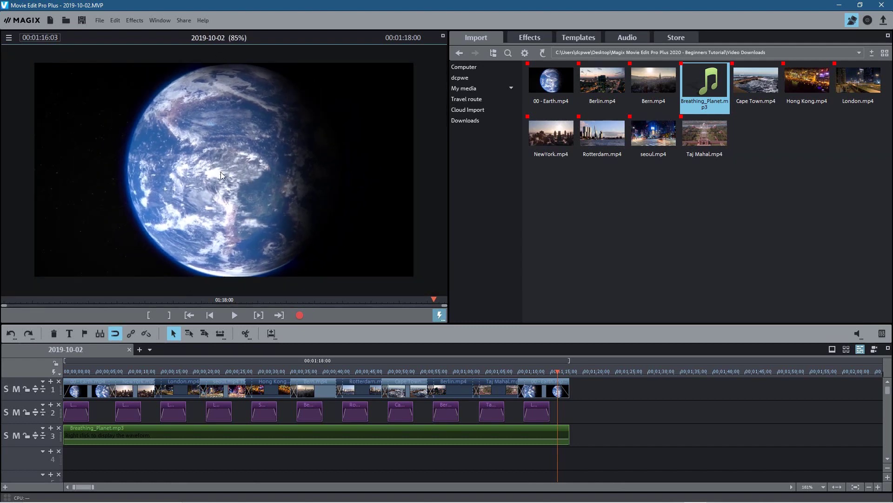
pyautogui.scroll(3, 221, 175)
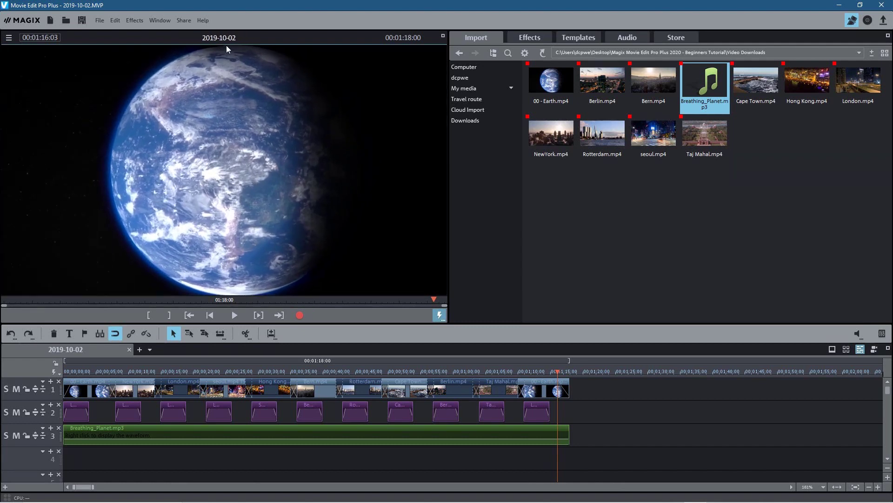
# - Select the music clip and examine the timeline up close at 00:01:16:03 and at the Berlin title at 00:00:57:15
pyautogui.click(506, 427)
pyautogui.scroll(5, 544, 426)
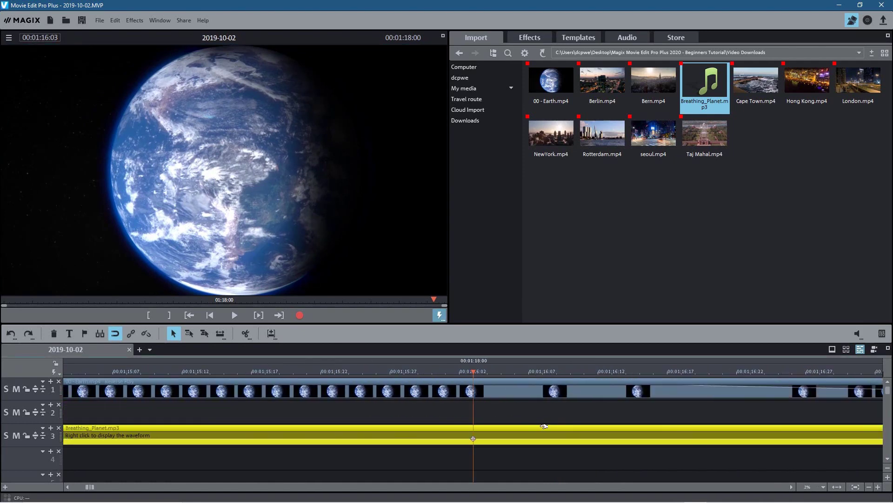
pyautogui.scroll(-5, 544, 426)
pyautogui.click(232, 372)
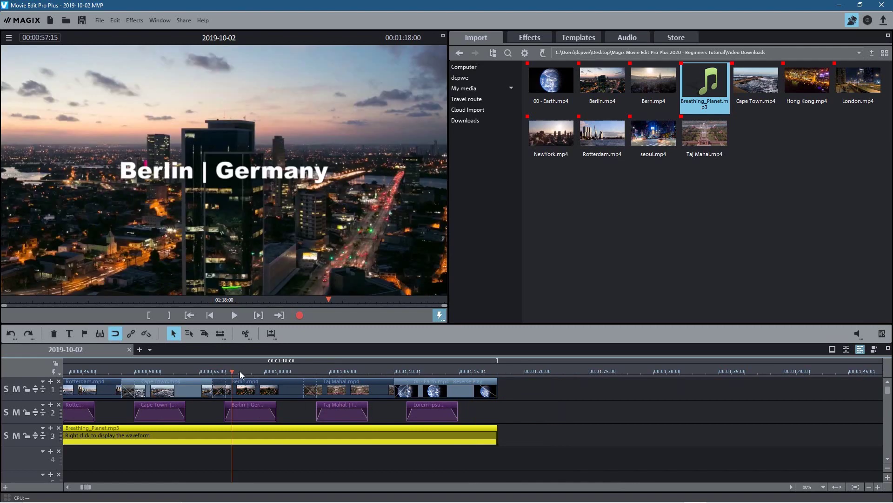
pyautogui.scroll(4, 257, 389)
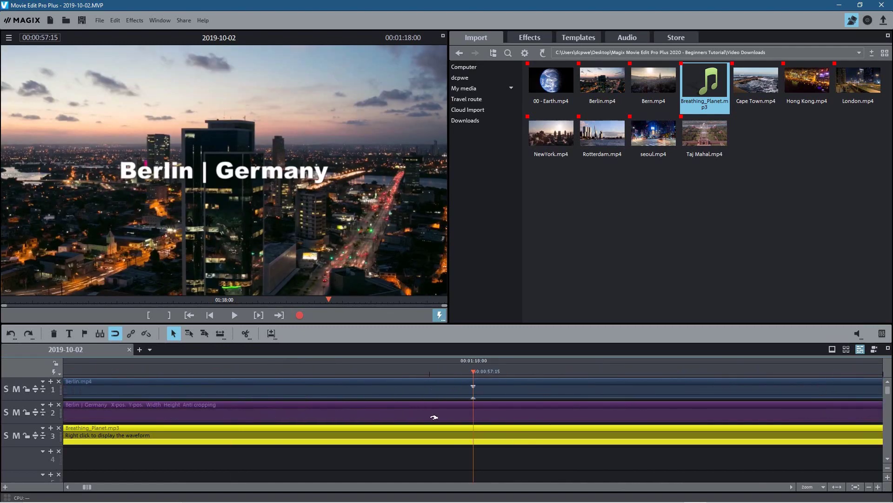
pyautogui.scroll(-4, 498, 400)
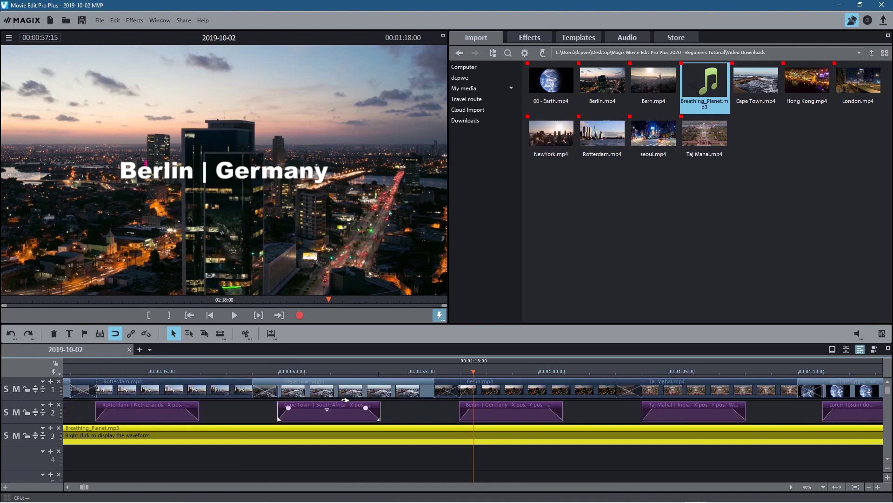
pyautogui.scroll(-3, 326, 404)
pyautogui.scroll(1, 379, 409)
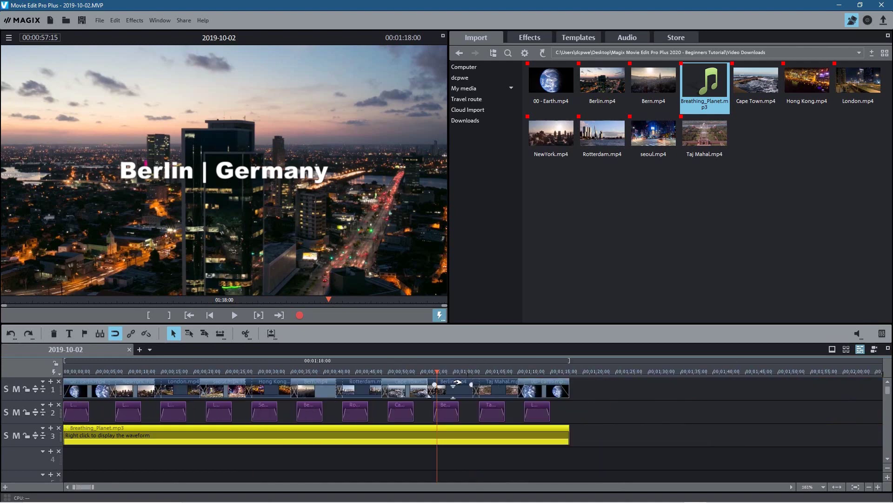
# - Examine the end of the opening Earth title up close at 00:00:04:00, then return to the whole timeline
pyautogui.click(89, 371)
pyautogui.scroll(5, 108, 391)
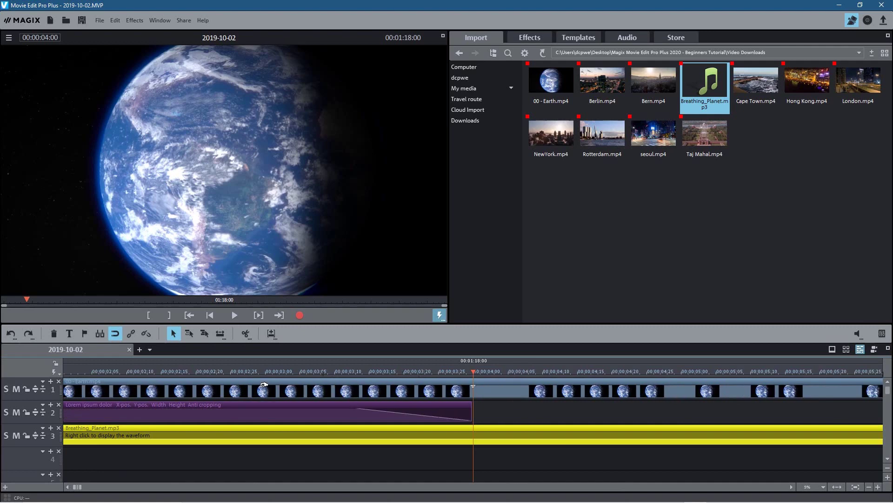
pyautogui.scroll(-6, 328, 391)
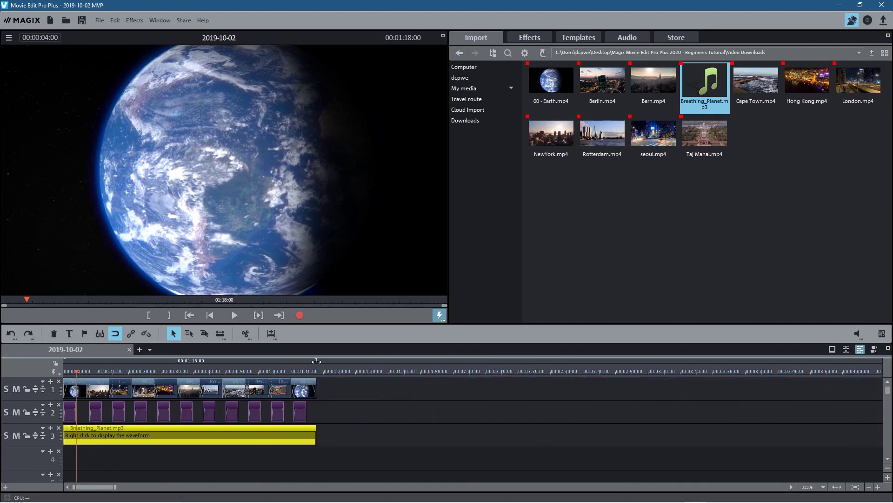
# - Fade out the background music from about 00:01:11:00 to its end at 00:01:18:00, and nudge the closing title slightly on the timeline
pyautogui.click(314, 372)
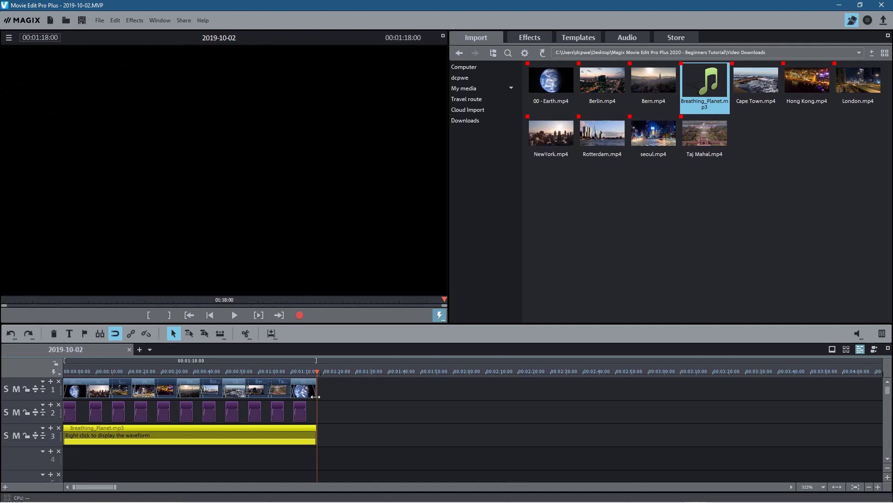
pyautogui.scroll(5, 445, 429)
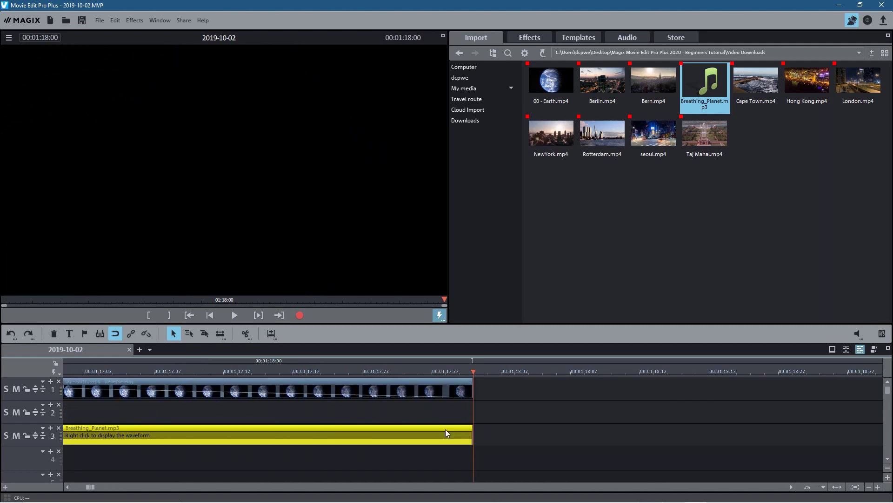
pyautogui.scroll(-5, 448, 427)
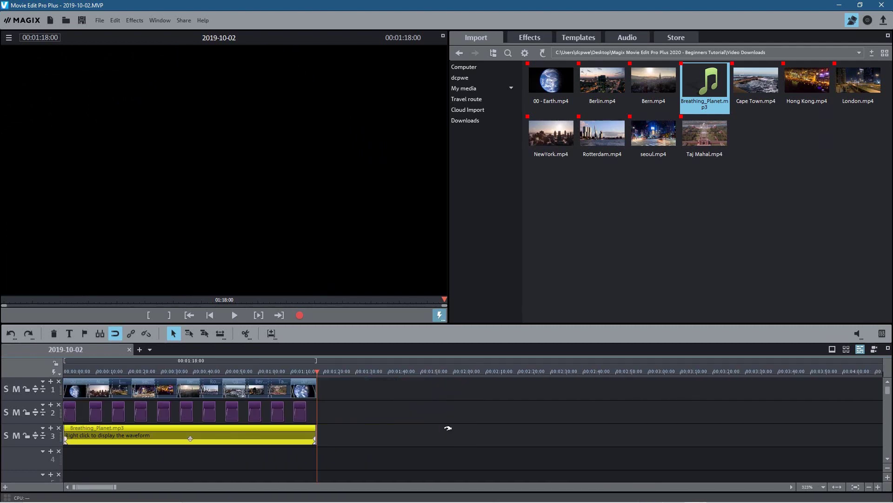
pyautogui.scroll(1, 448, 427)
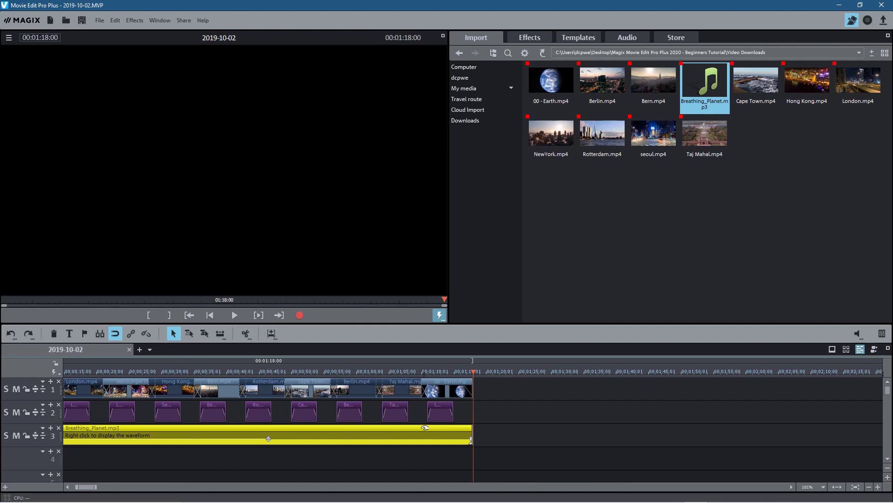
pyautogui.scroll(3, 425, 427)
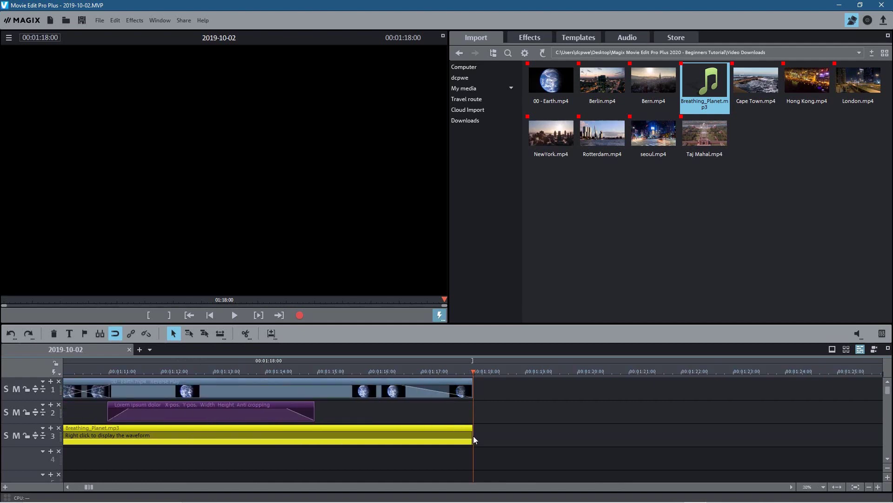
pyautogui.moveTo(473, 438); pyautogui.dragTo(109, 435)
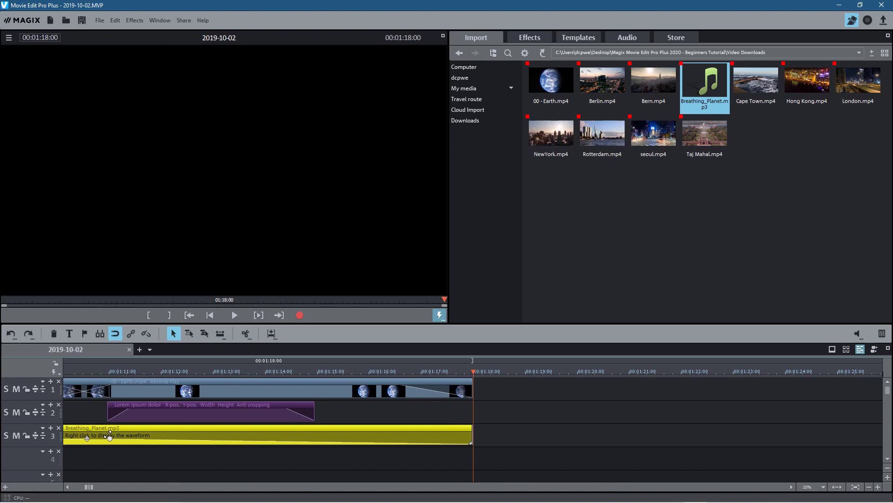
pyautogui.moveTo(145, 404)
pyautogui.mouseDown()
pyautogui.moveTo(161, 404)
pyautogui.moveTo(147, 404)
pyautogui.mouseUp()
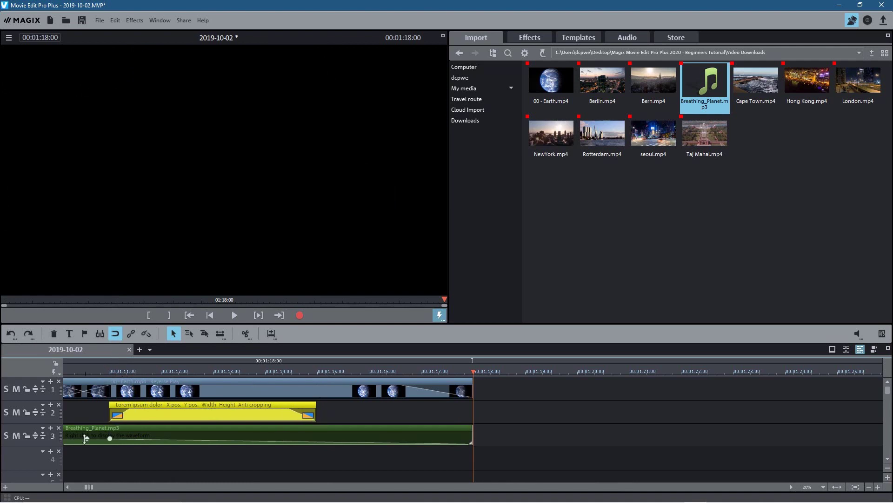
pyautogui.scroll(-2, 188, 456)
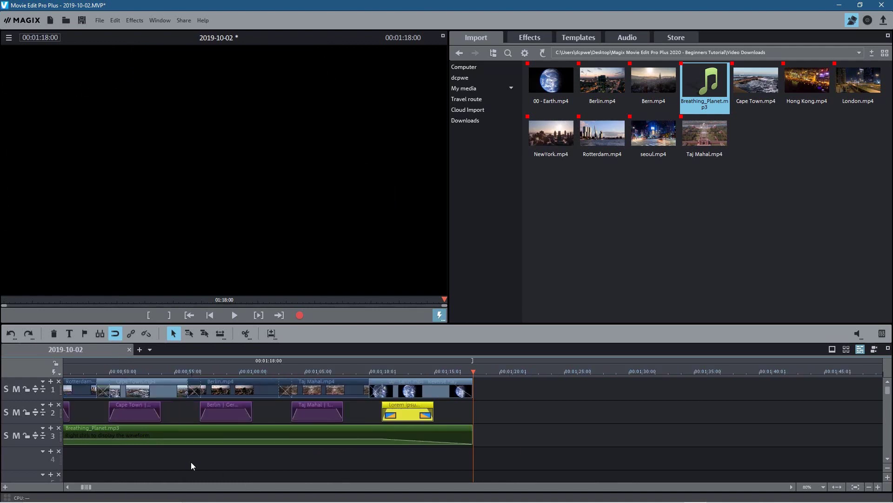
# - Play the video's ending from 00:01:08:22 to check the music fade-out
pyautogui.click(352, 371)
pyautogui.press('space')
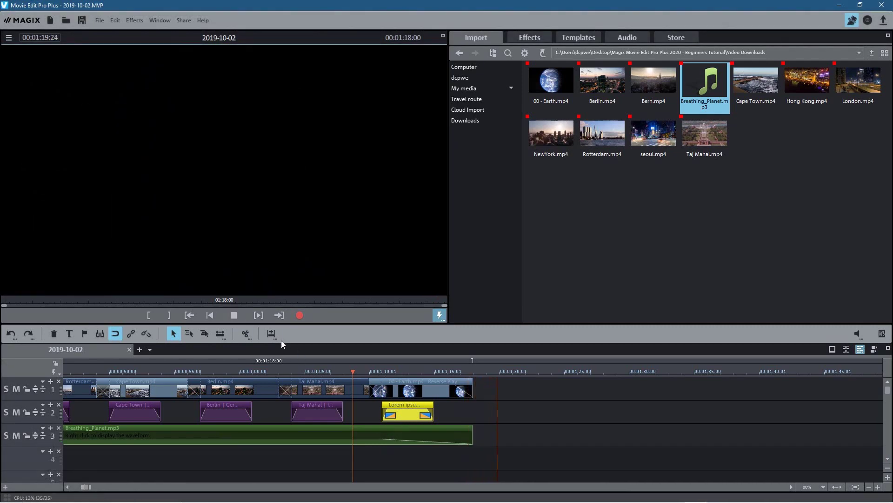
pyautogui.click(235, 315)
# - Lengthen the music fade-out to start at about 00:01:03:00, and save the project with the playhead back at the start
pyautogui.moveTo(382, 438); pyautogui.dragTo(278, 436)
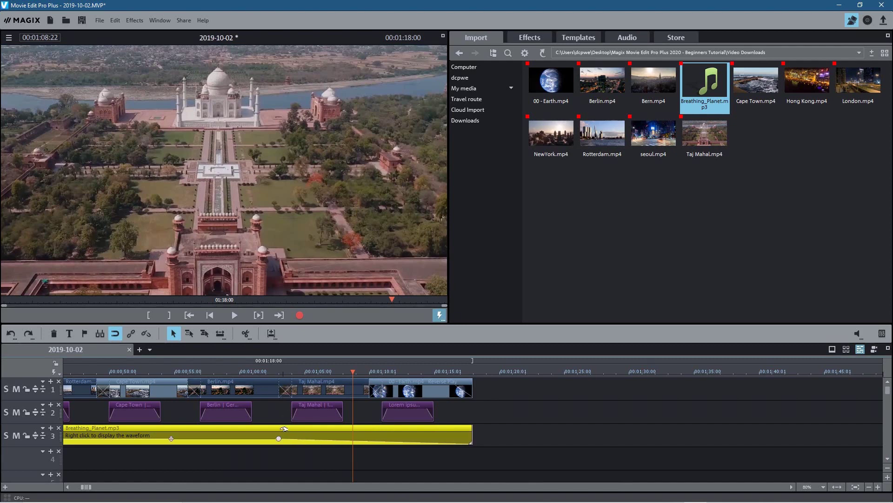
pyautogui.click(278, 371)
pyautogui.click(235, 316)
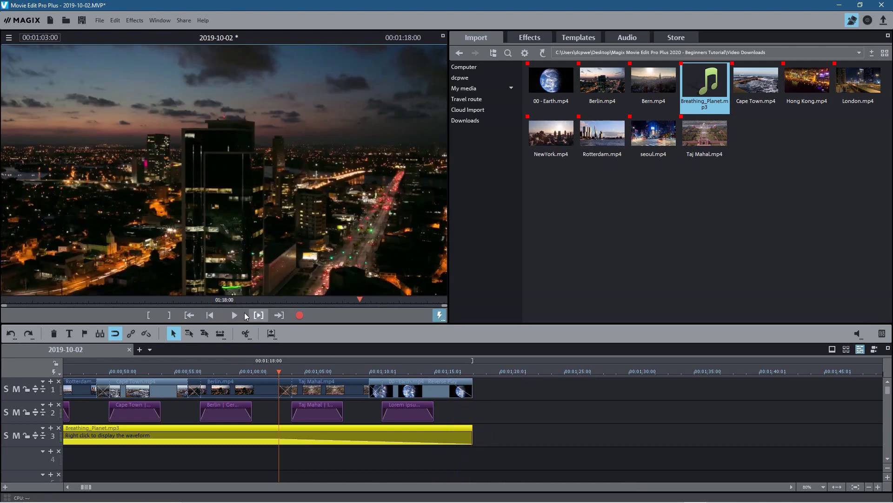
pyautogui.click(189, 315)
pyautogui.click(81, 23)
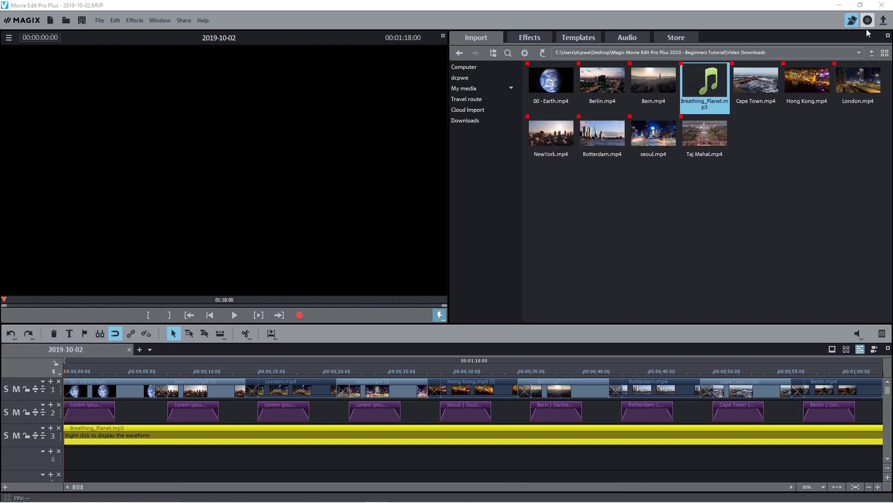
# - Set up the finished movie's output as a video file in MPEG-4 format
pyautogui.click(884, 21)
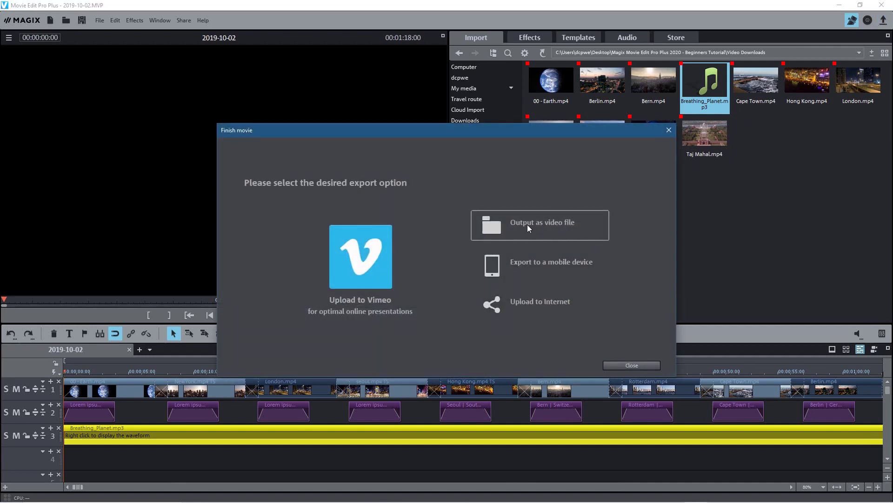
pyautogui.click(532, 226)
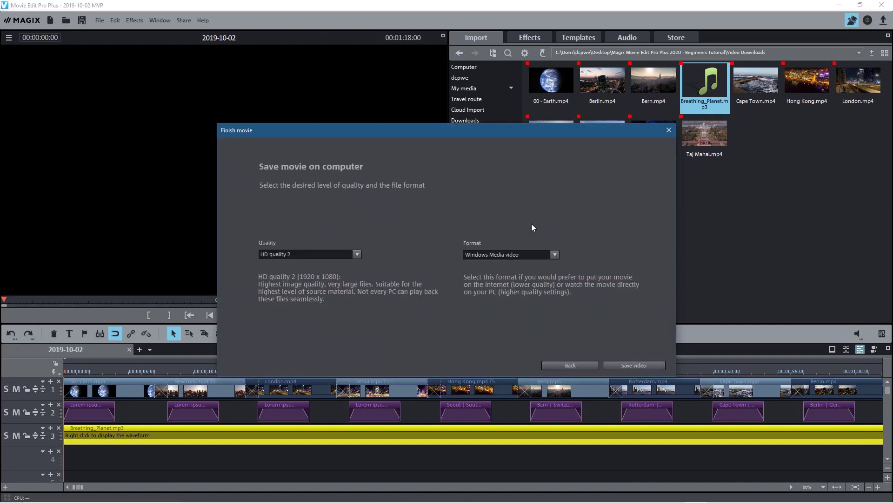
pyautogui.click(491, 255)
pyautogui.click(487, 274)
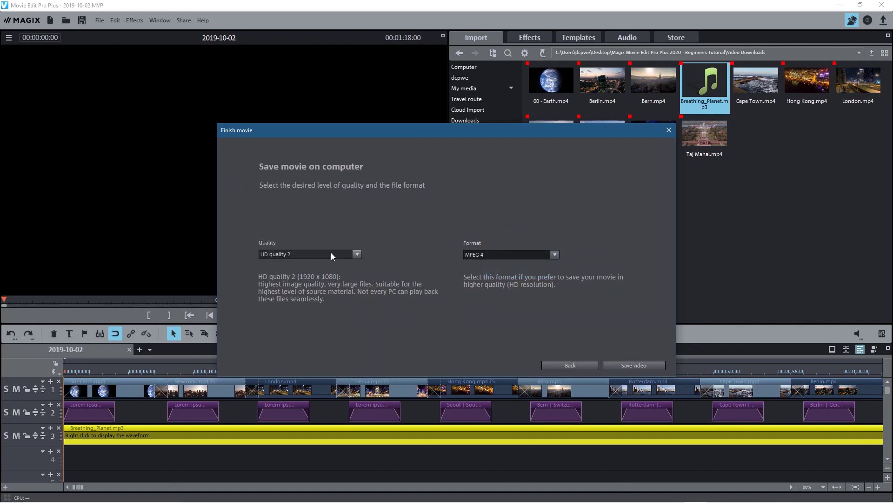
# - Start exporting the movie as 2019-10-02.MP4 into the desktop folder Magix Movie Edit Pro Plus 2020 - Beginners Tutorial
pyautogui.click(643, 365)
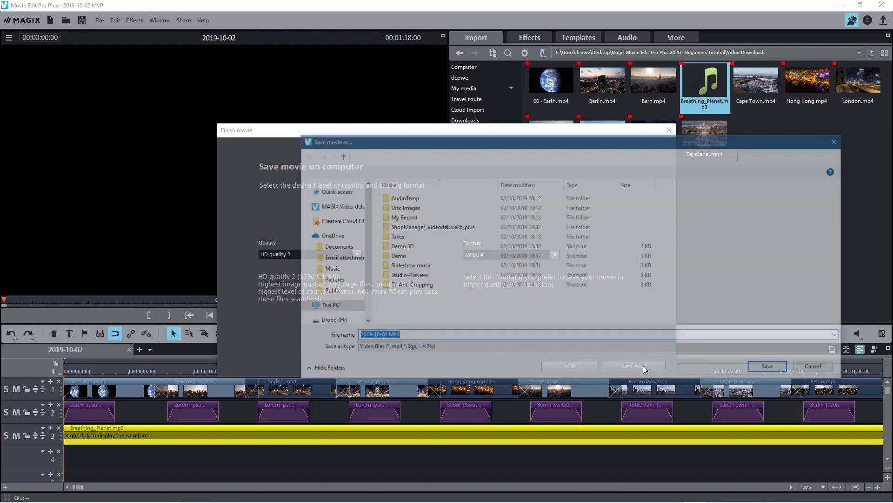
pyautogui.click(327, 306)
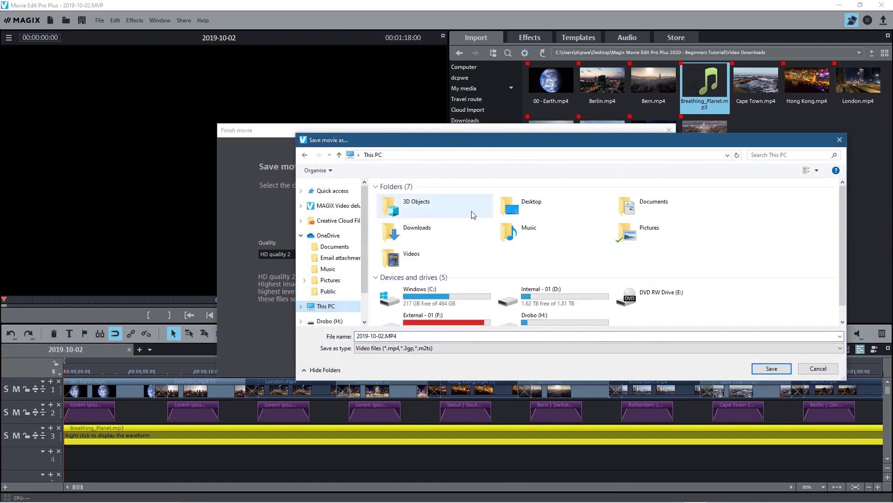
pyautogui.doubleClick(527, 210)
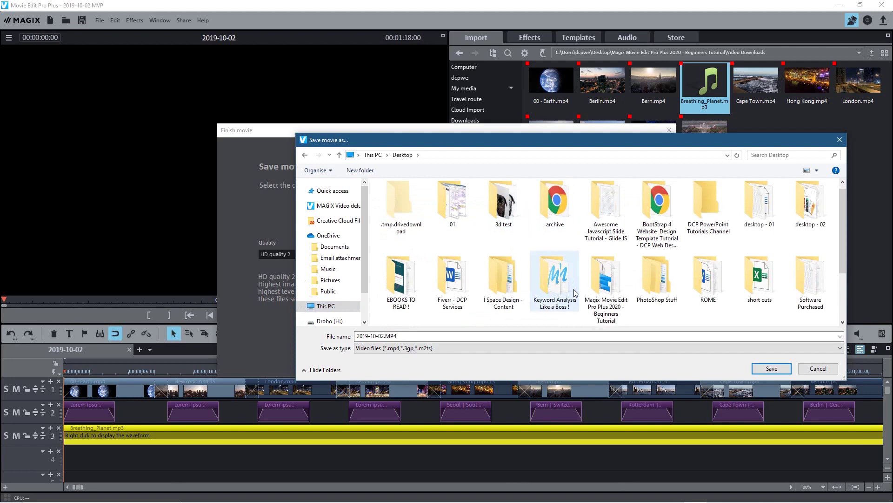
pyautogui.doubleClick(600, 298)
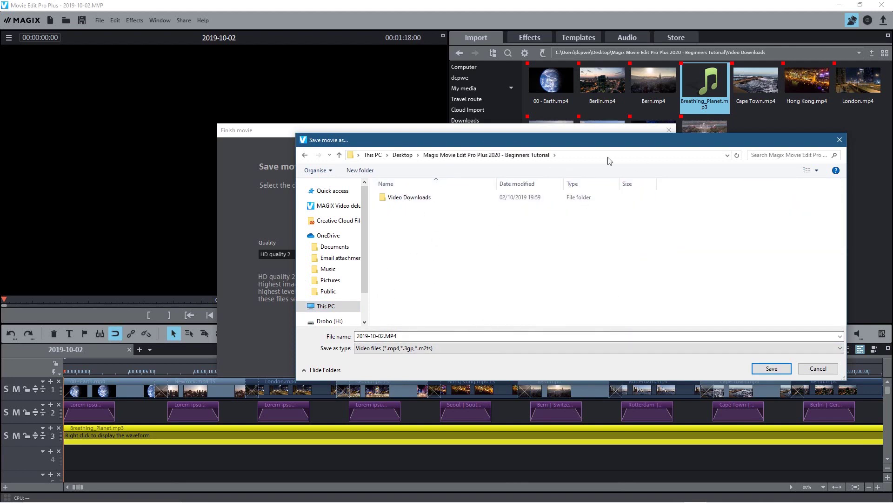
pyautogui.click(772, 369)
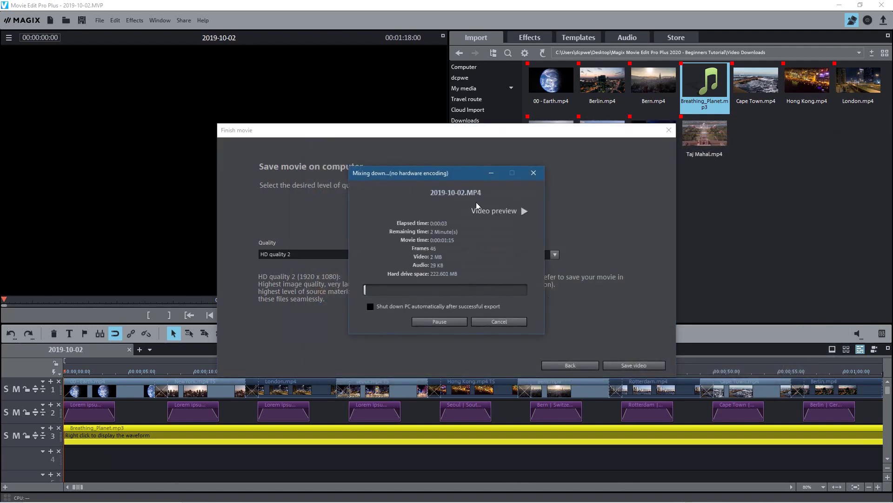
# - Try to minimise the export progress window and the main window
pyautogui.click(492, 173)
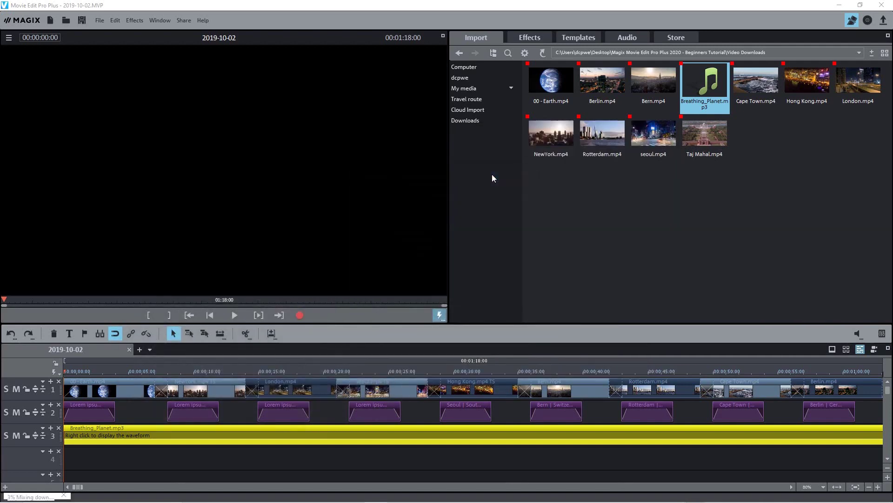
pyautogui.click(839, 6)
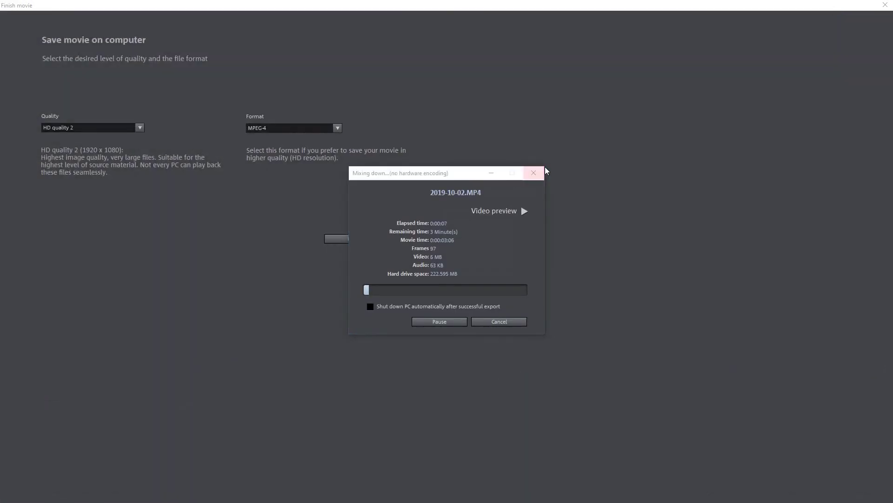
pyautogui.click(492, 173)
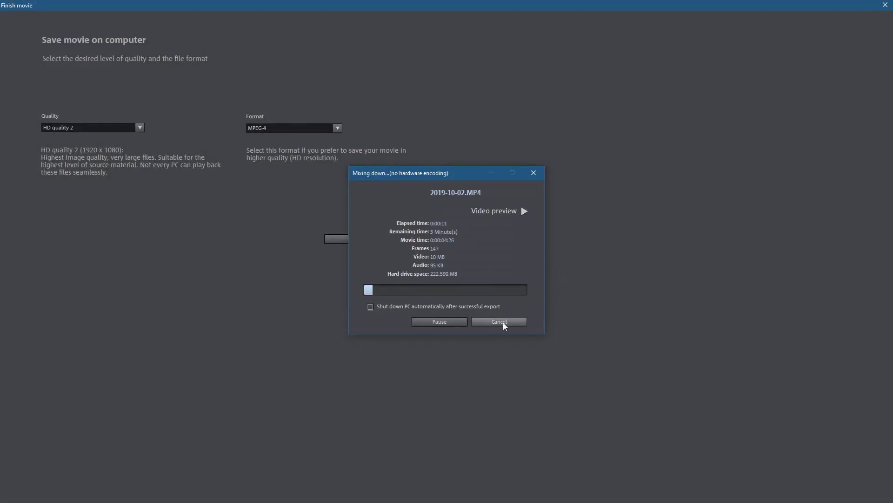
pyautogui.click(498, 173)
pyautogui.click(837, 7)
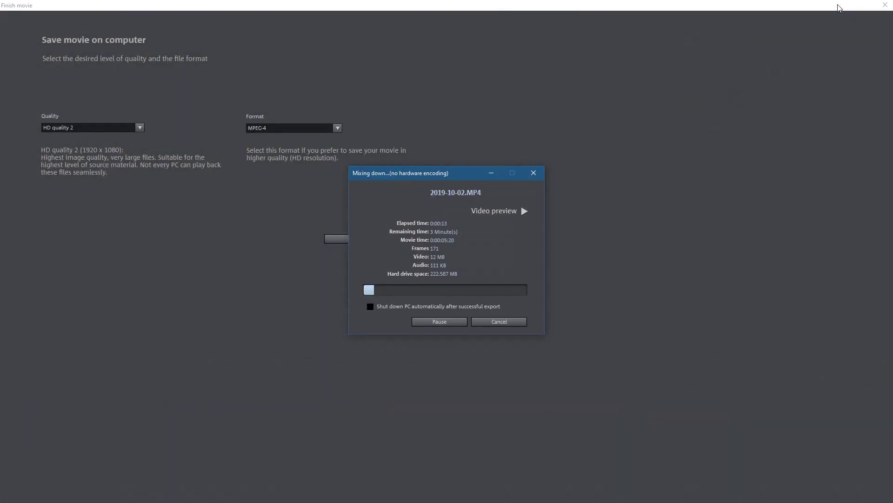
# - Cancel the running export and close the Finish movie dialog
pyautogui.click(514, 322)
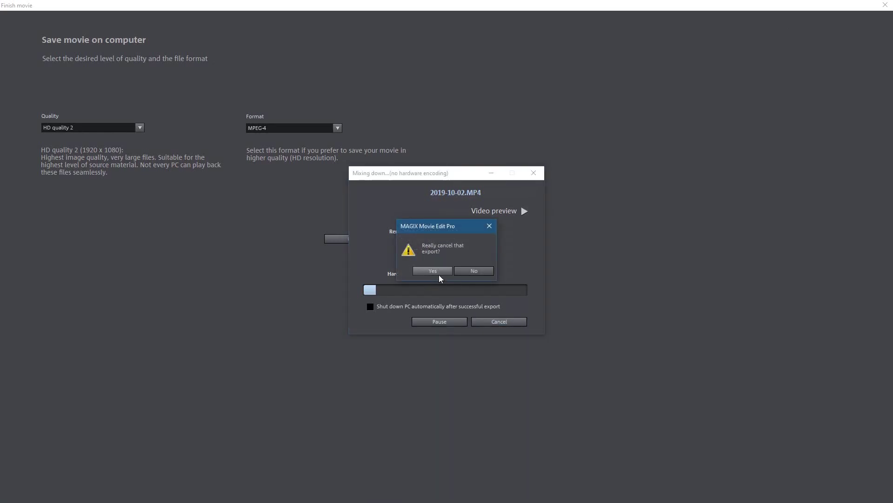
pyautogui.click(439, 274)
pyautogui.click(513, 275)
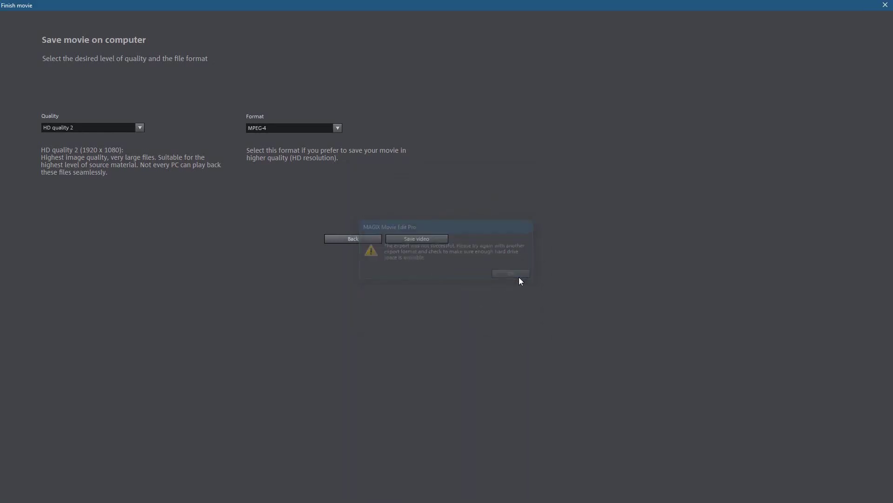
pyautogui.click(885, 6)
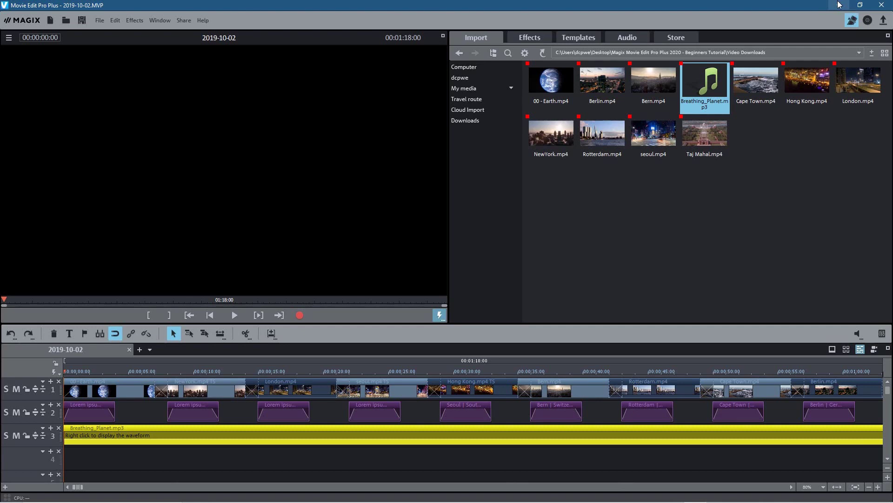
pyautogui.click(97, 20)
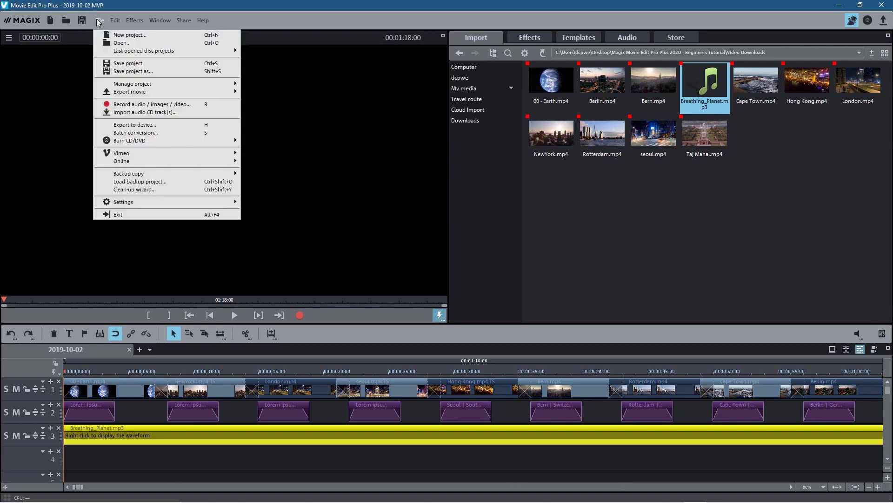
pyautogui.click(131, 134)
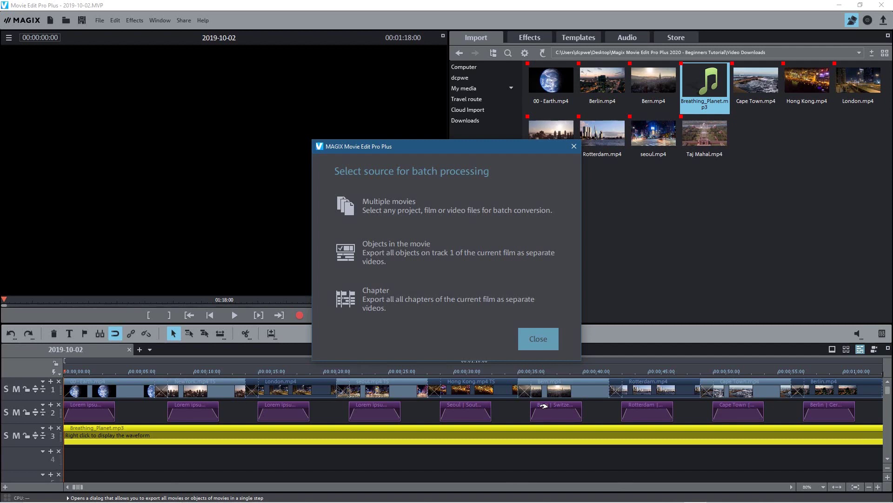
pyautogui.click(573, 146)
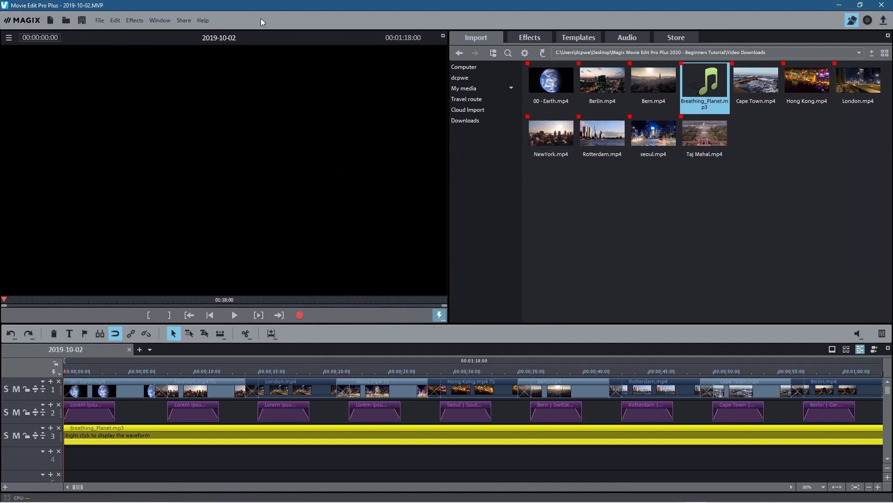
# - Set up a Multiple movies batch conversion of the project in MPEG-4 format with a frame rate of 29.97
pyautogui.click(100, 20)
pyautogui.click(134, 133)
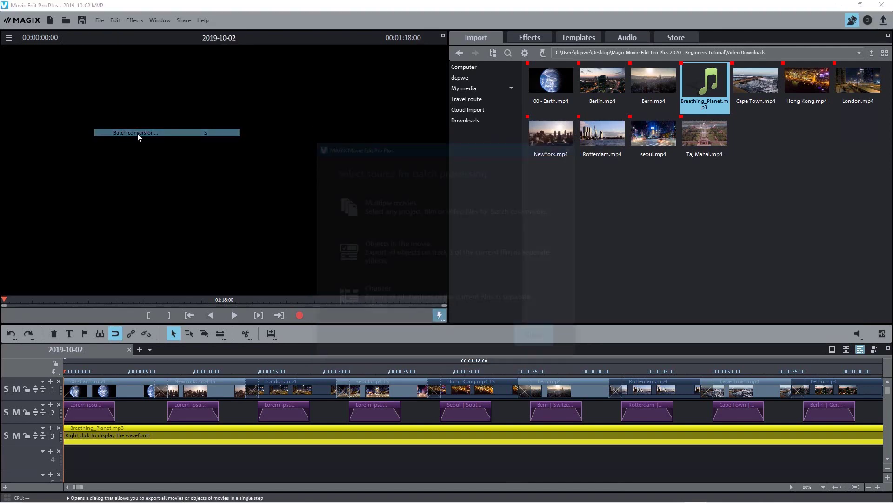
pyautogui.click(390, 204)
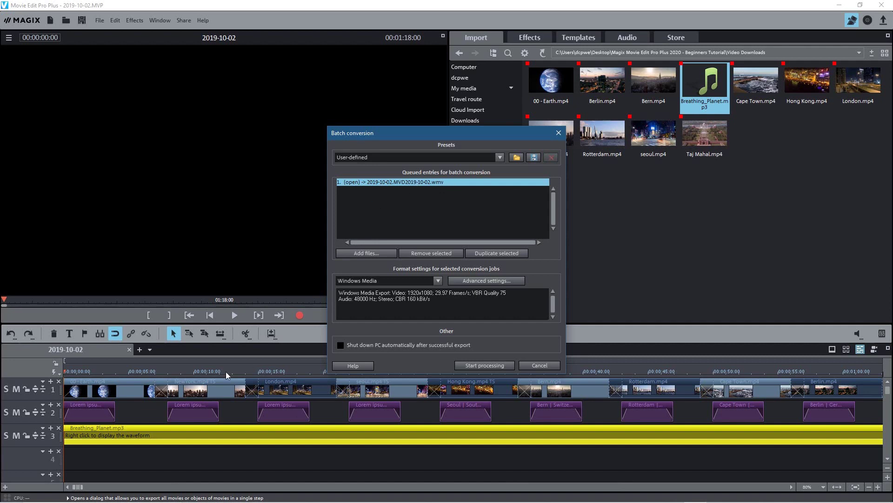
pyautogui.click(361, 280)
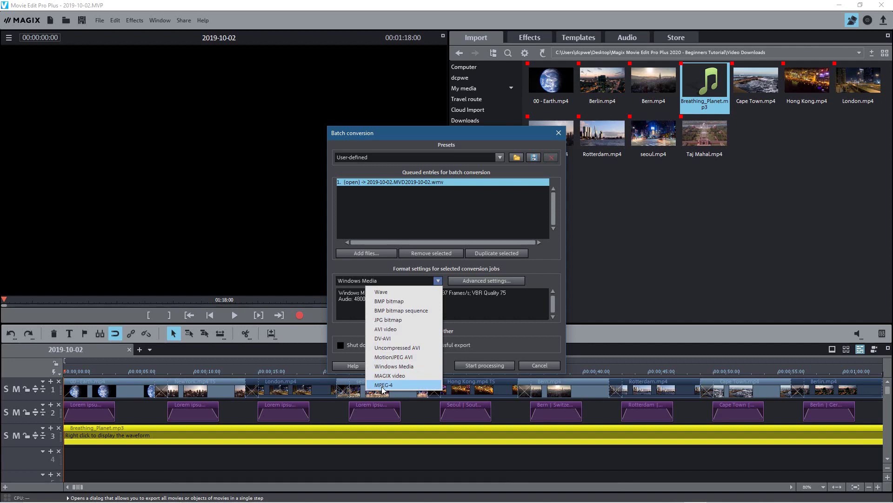
pyautogui.click(382, 385)
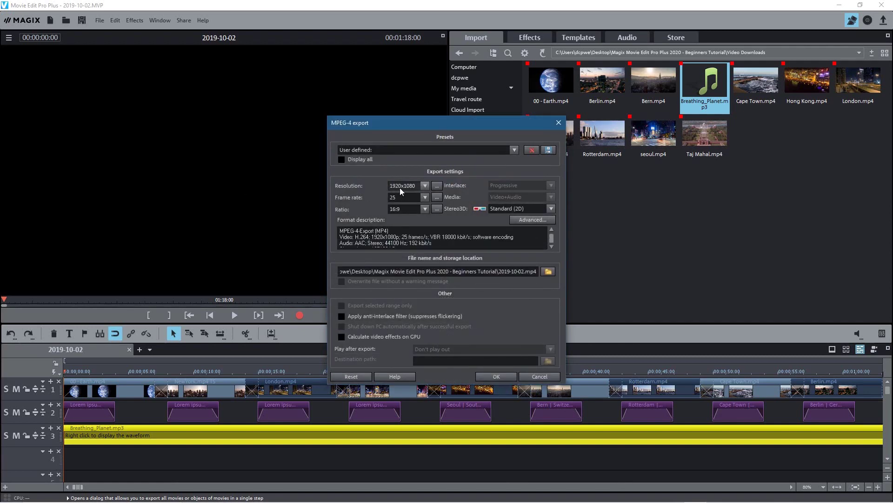
pyautogui.click(426, 197)
pyautogui.click(400, 228)
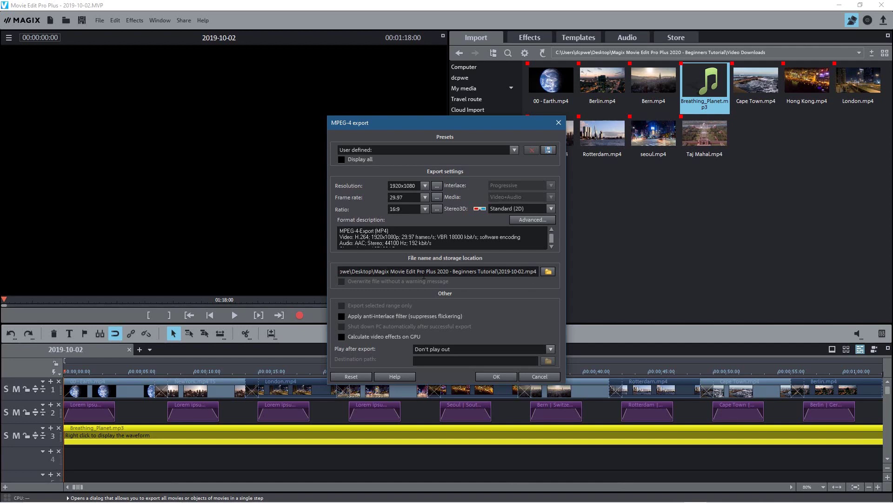
# - Set the output to 2019-10-02.mp4 in the Magix Movie Edit Pro Plus 2020 - Beginners Tutorial folder, and start the batch conversion with the anti-interlace filter
pyautogui.click(549, 271)
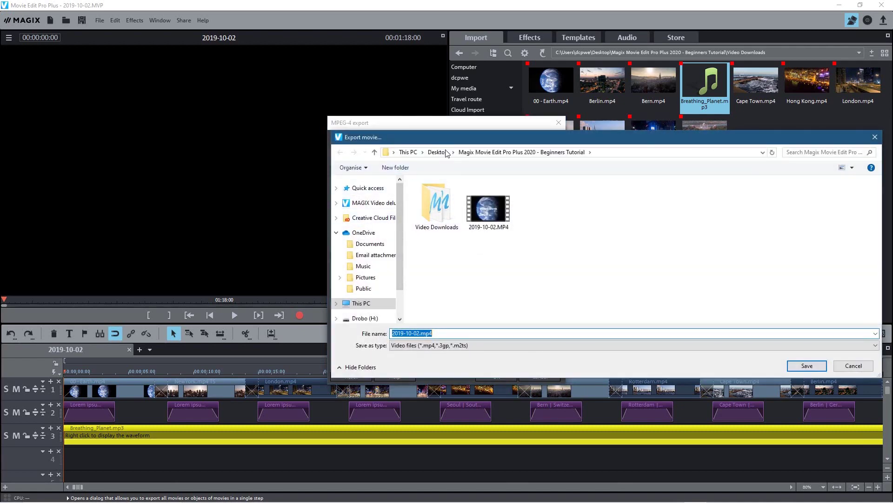
pyautogui.click(447, 152)
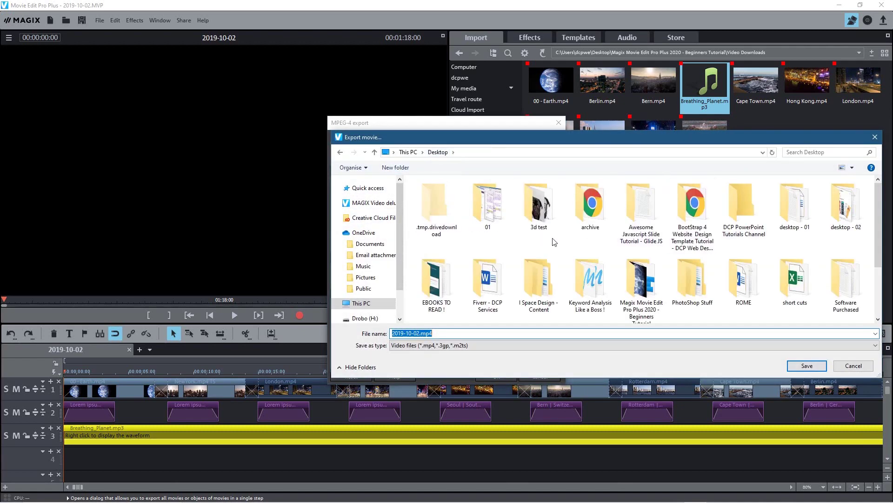
pyautogui.doubleClick(640, 279)
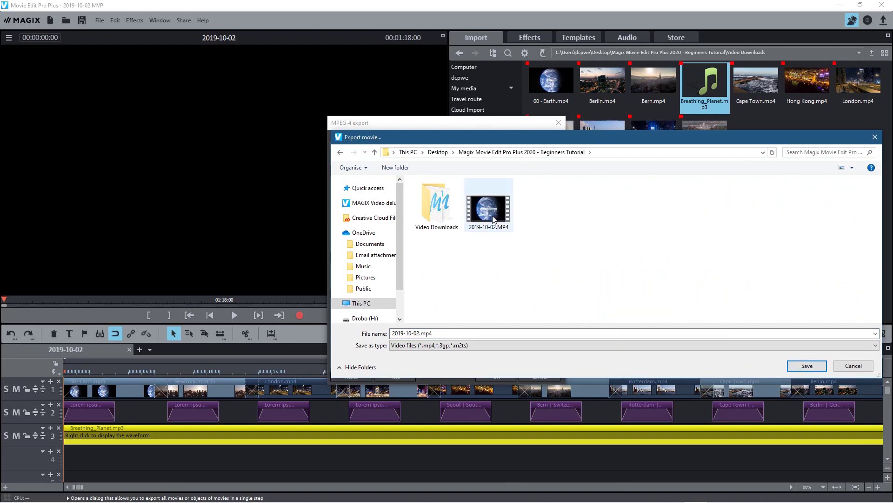
pyautogui.click(808, 366)
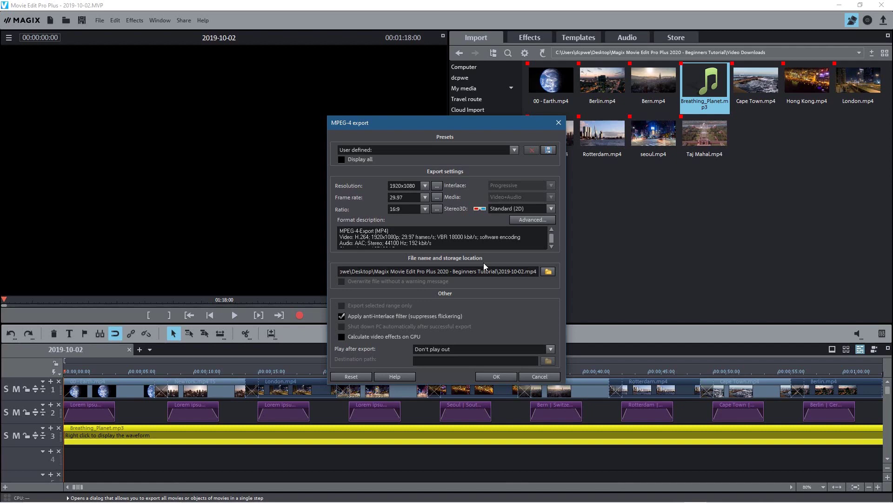
pyautogui.click(501, 373)
pyautogui.click(481, 366)
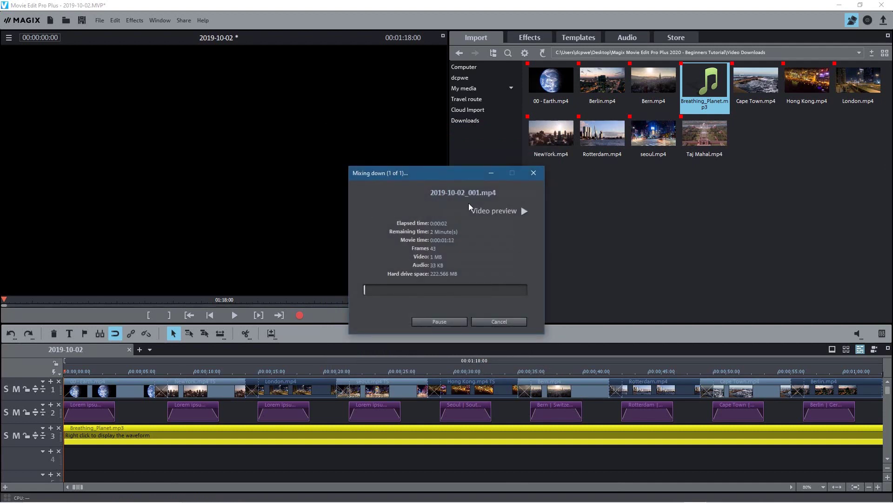